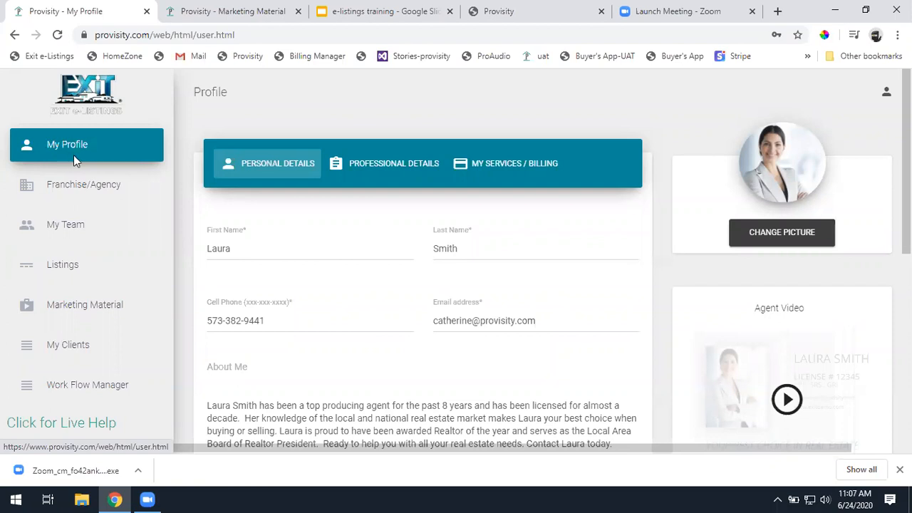
Switch to the Marketing Material tab and scroll through the agent's bio, hobbies, certifications and achievements.
left_click(221, 11)
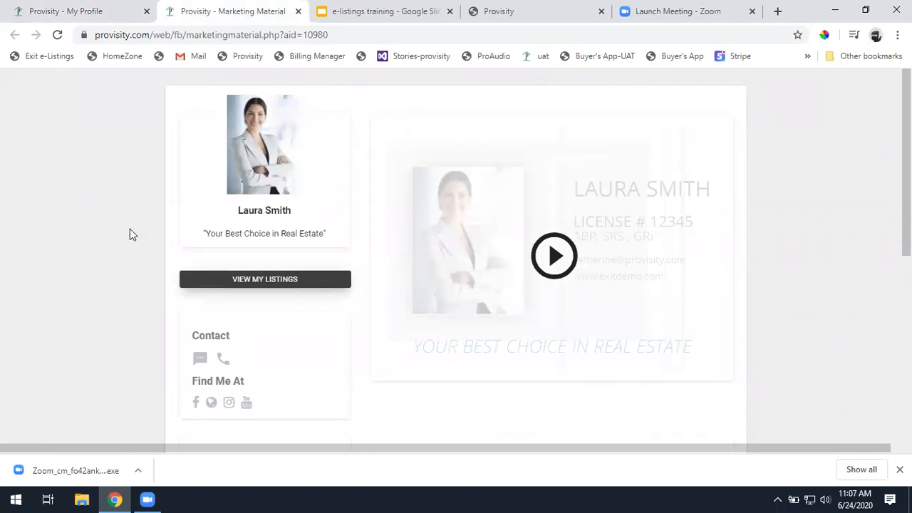
scroll(129, 230, "down", 1)
scroll(129, 236, "down", 3)
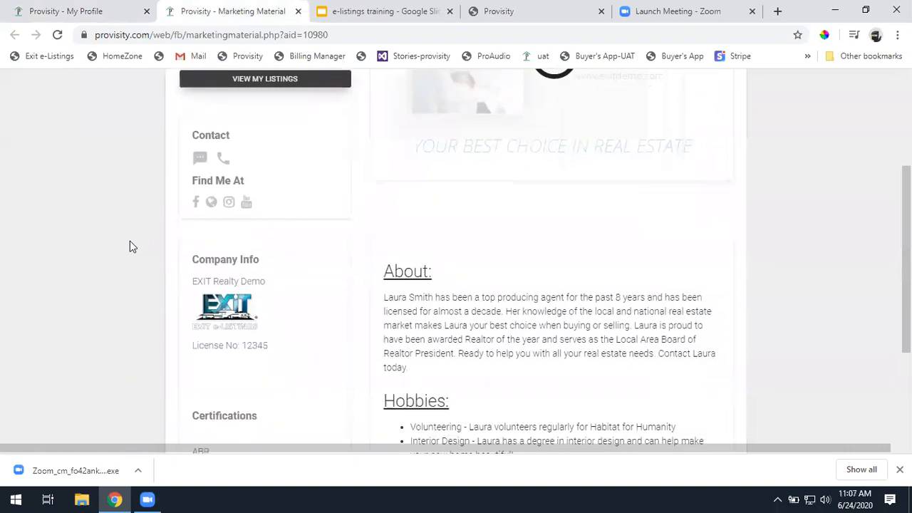
scroll(130, 242, "down", 2)
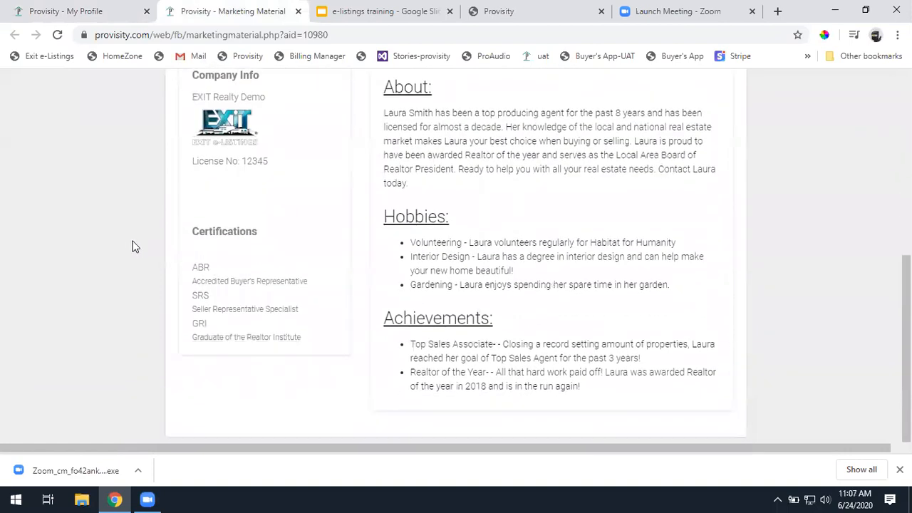
scroll(139, 237, "up", 5)
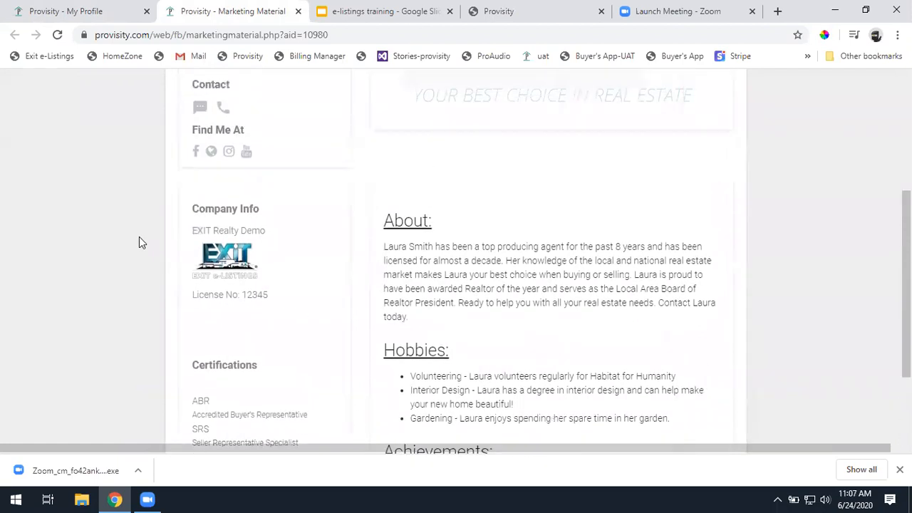
scroll(140, 245, "up", 1)
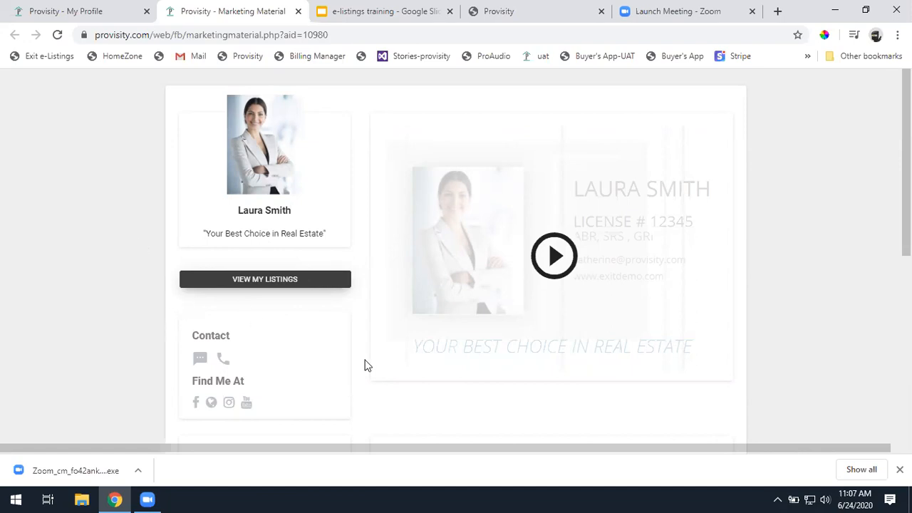
scroll(876, 240, "down", 3)
scroll(456, 261, "down", 3)
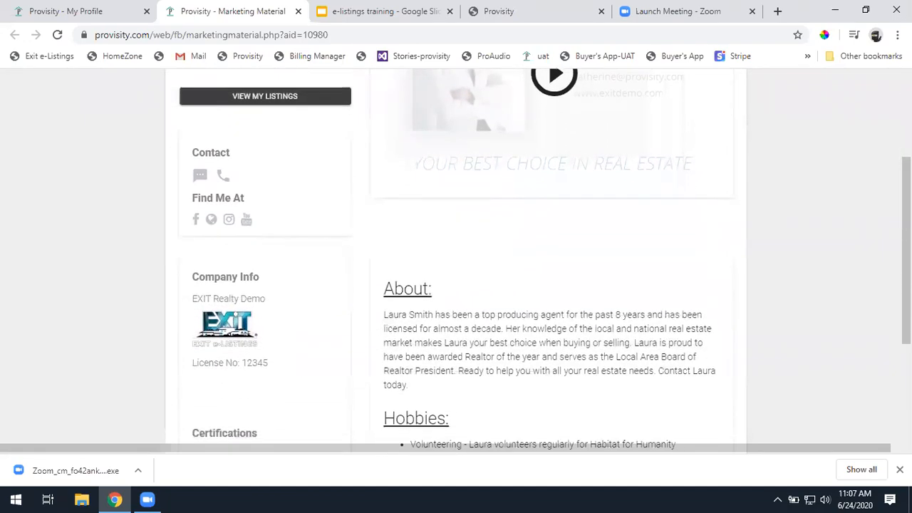
scroll(456, 261, "down", 1)
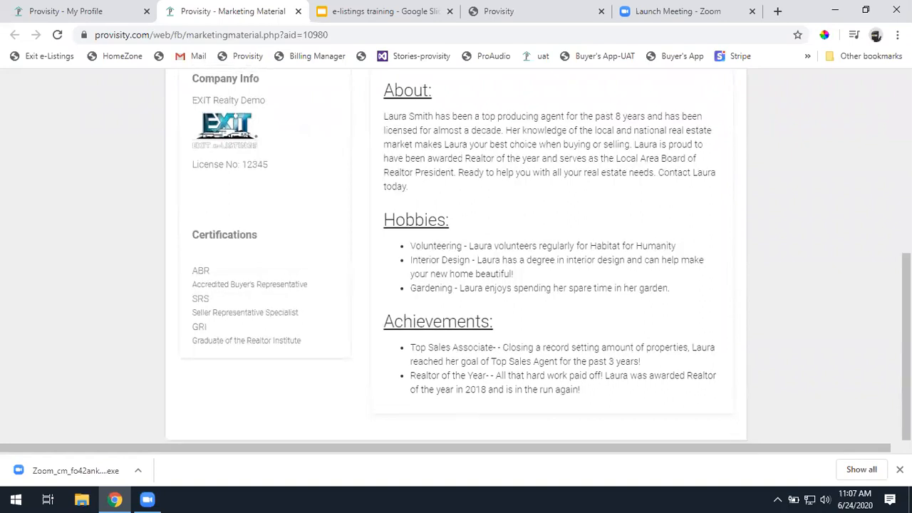
scroll(456, 261, "up", 4)
scroll(456, 261, "up", 3)
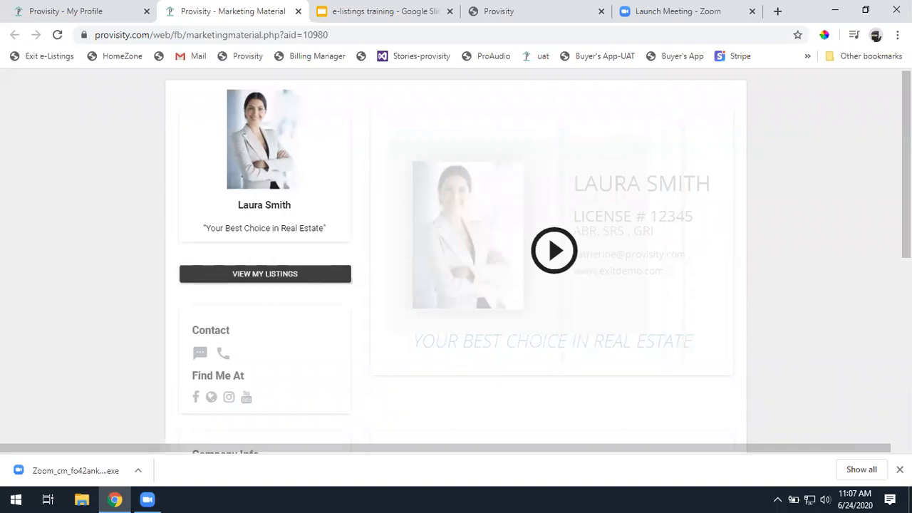
scroll(99, 307, "down", 1)
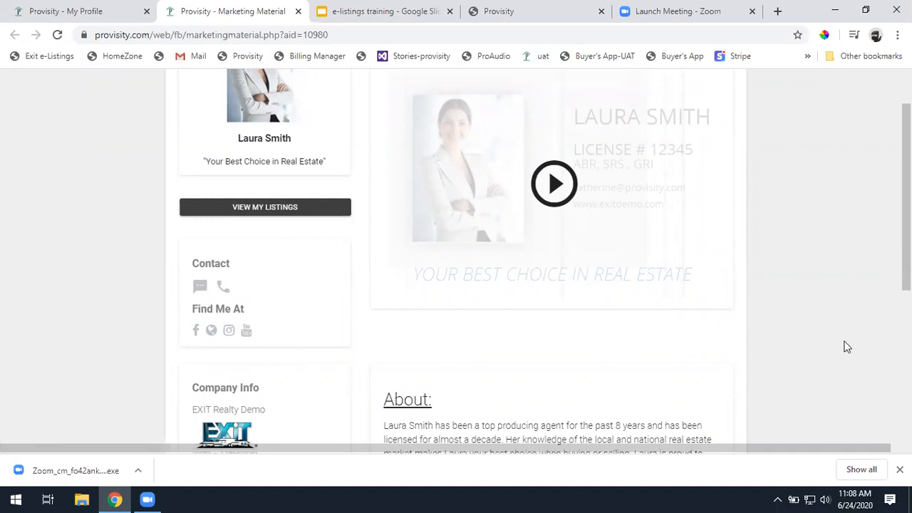
scroll(847, 348, "down", 2)
scroll(847, 348, "down", 2)
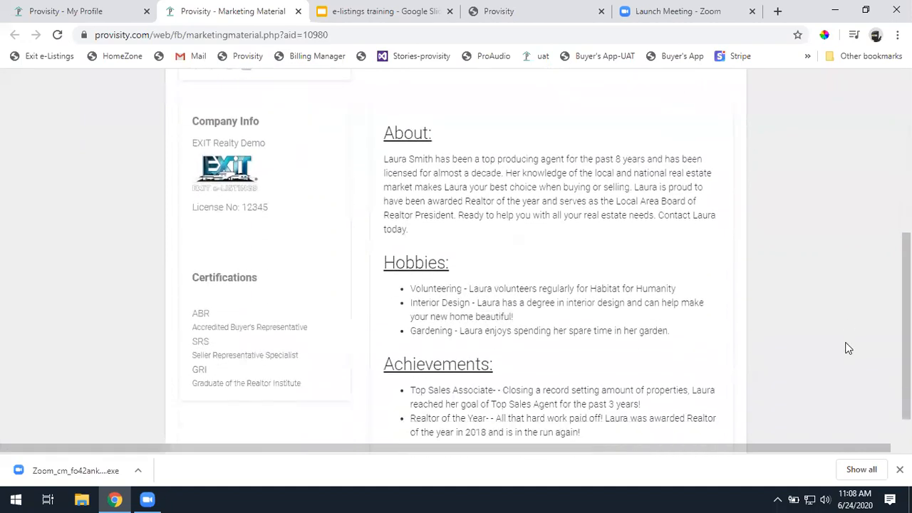
scroll(847, 347, "down", 1)
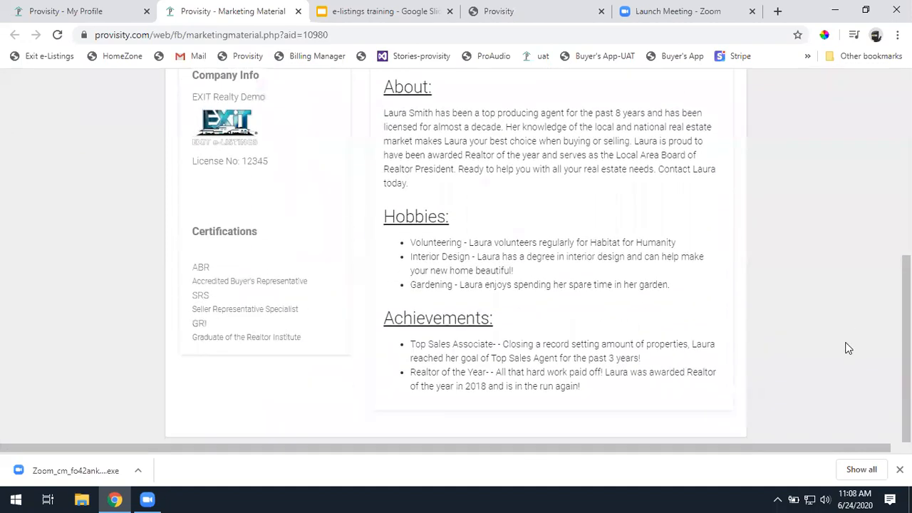
scroll(839, 346, "up", 5)
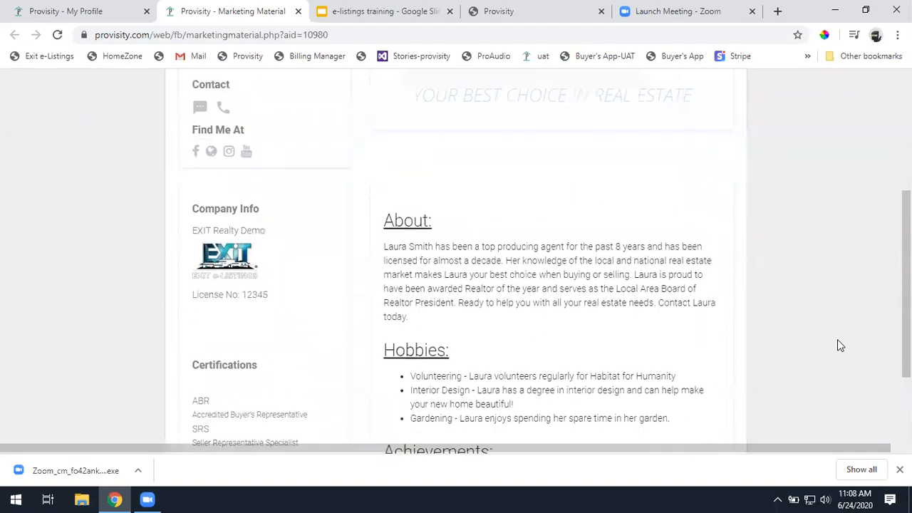
scroll(840, 345, "up", 1)
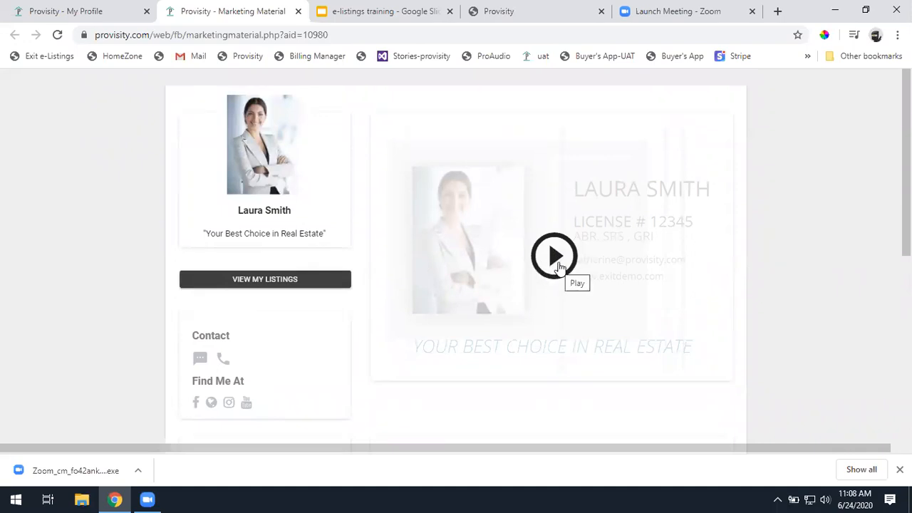
left_click(557, 262)
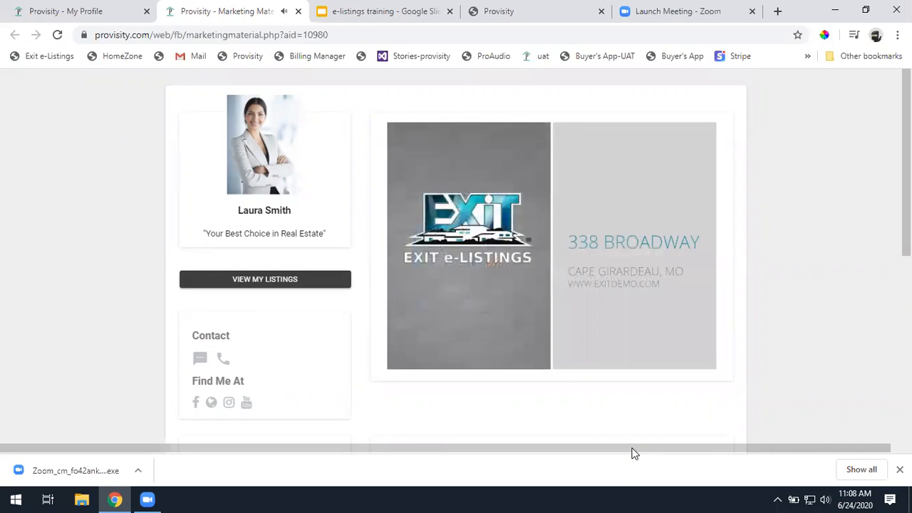
left_click(811, 498)
left_click(798, 441)
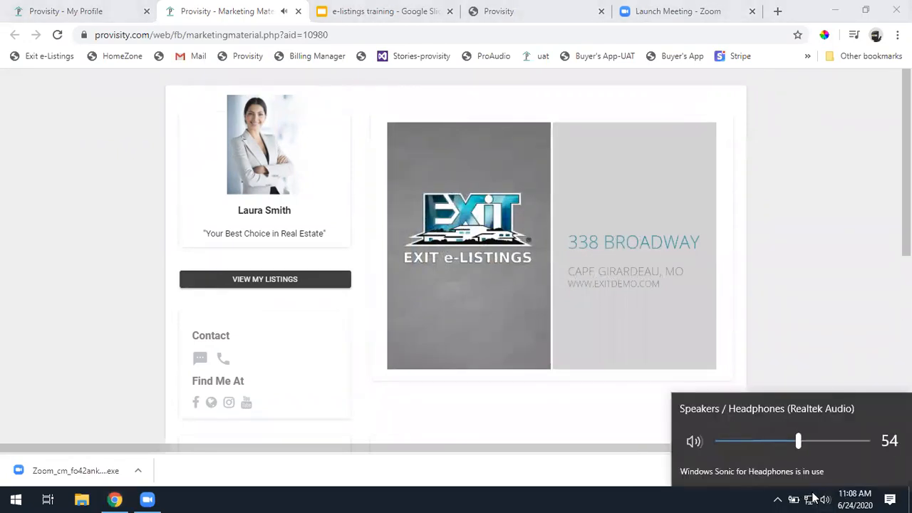
left_click(867, 340)
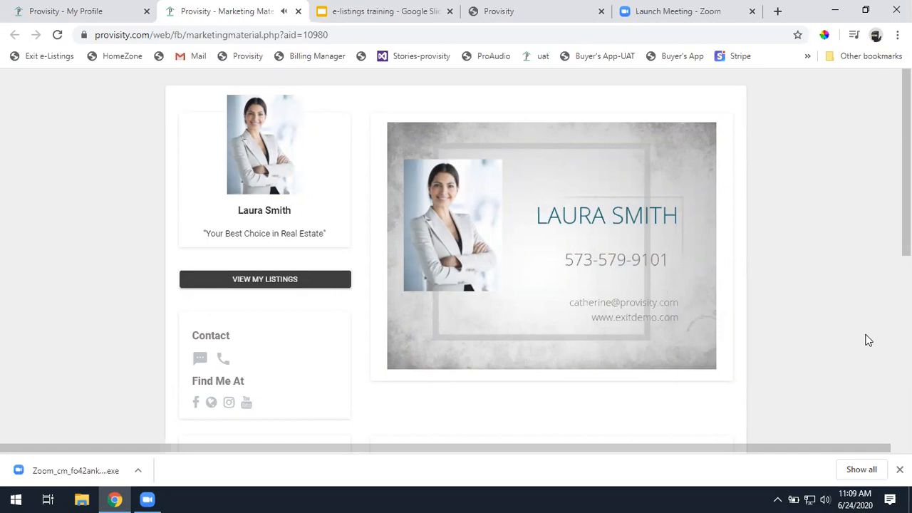
mouse_move(461, 332)
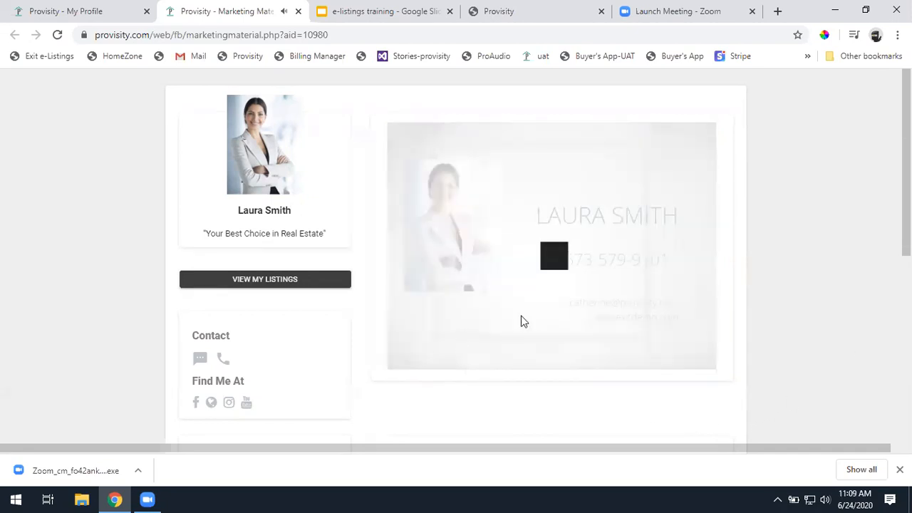
left_click(555, 258)
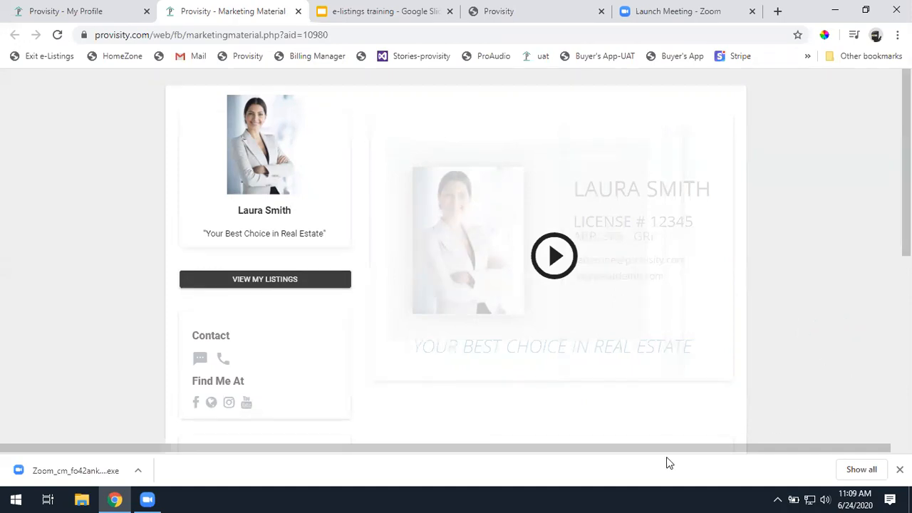
Go back to My Profile and open the Add dialog under Hobbies for a new entry.
left_click(110, 17)
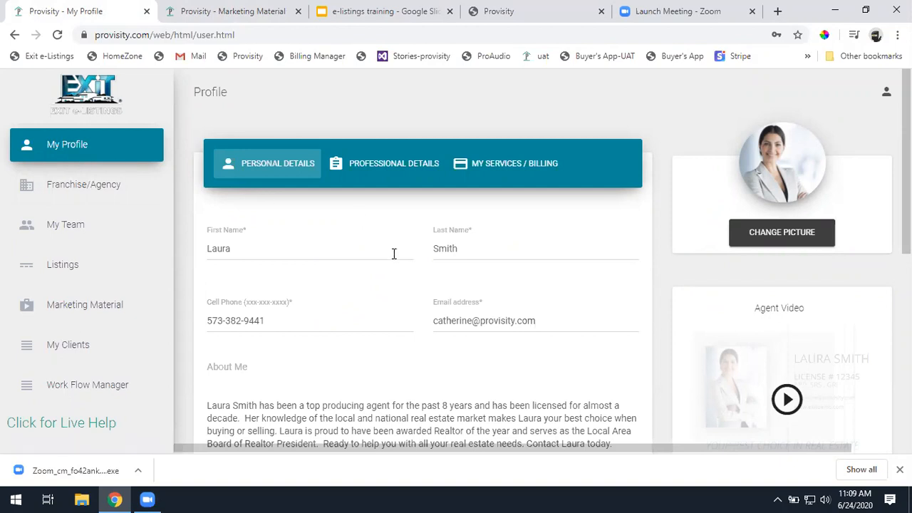
left_click_drag(906, 167, 906, 238)
scroll(880, 314, "down", 3)
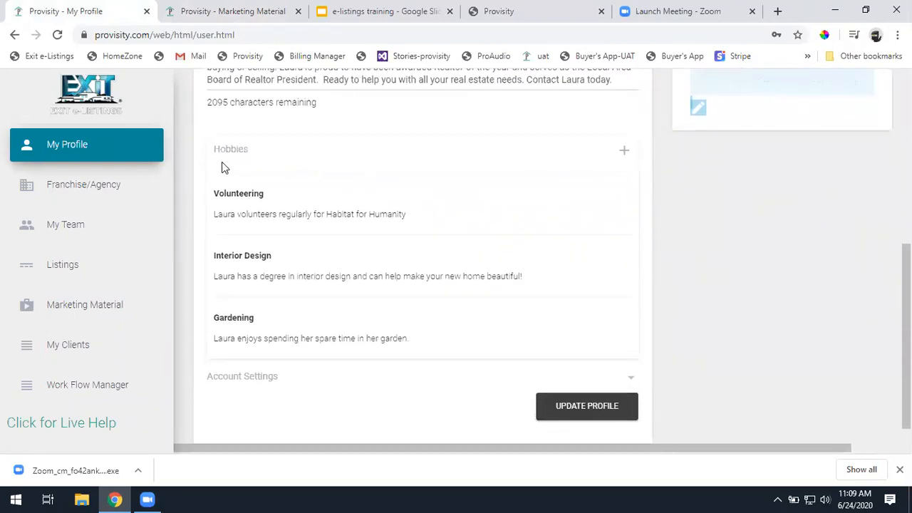
left_click(626, 151)
left_click(373, 238)
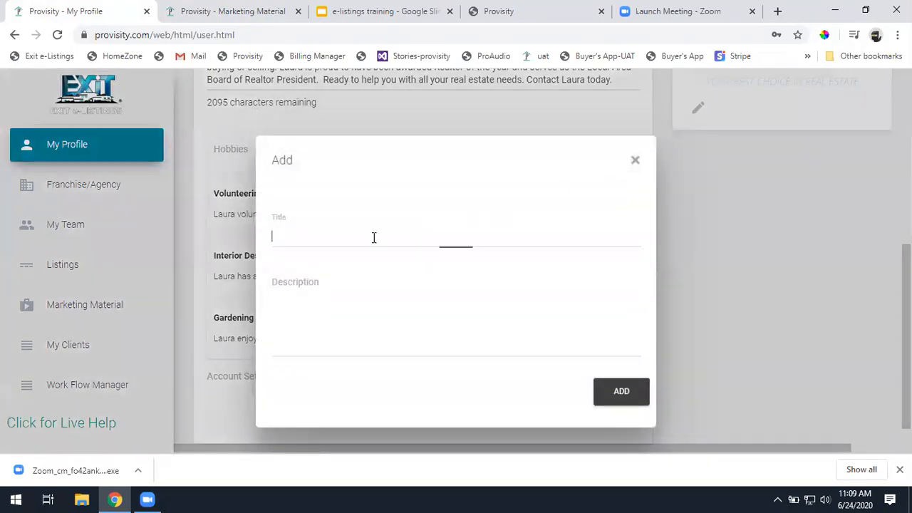
type("Sky Diving")
key("Tab")
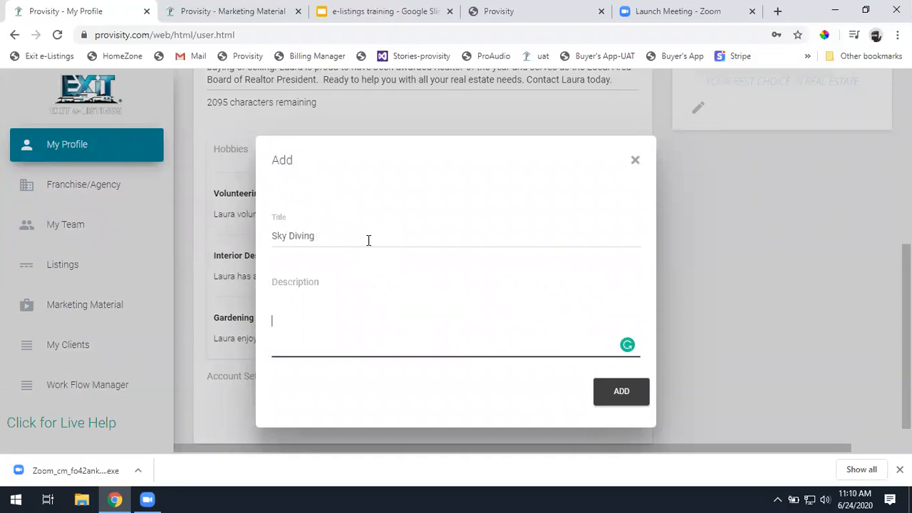
left_click(621, 399)
left_click(186, 16)
left_click(58, 35)
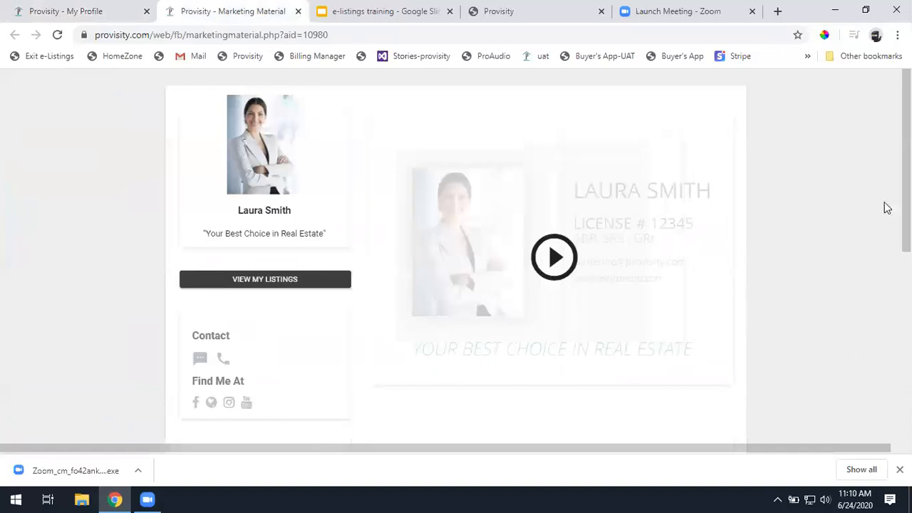
scroll(487, 327, "down", 5)
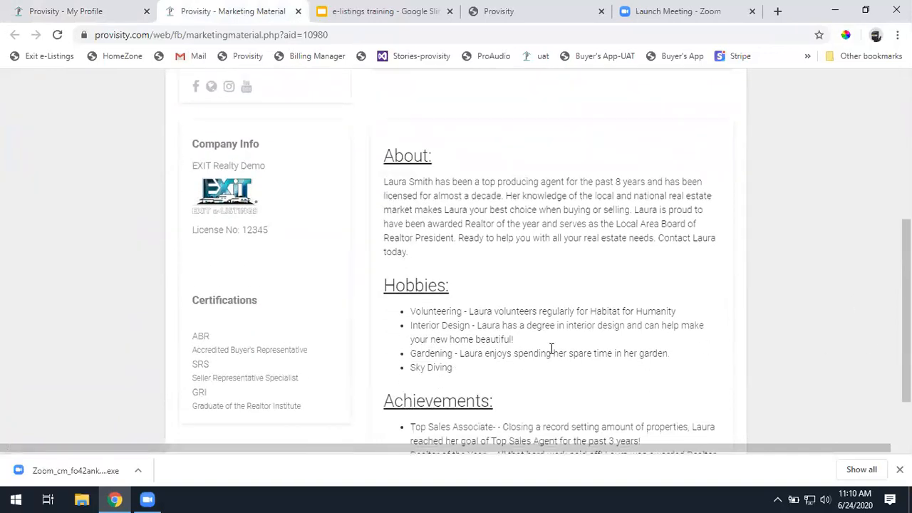
scroll(877, 358, "up", 3)
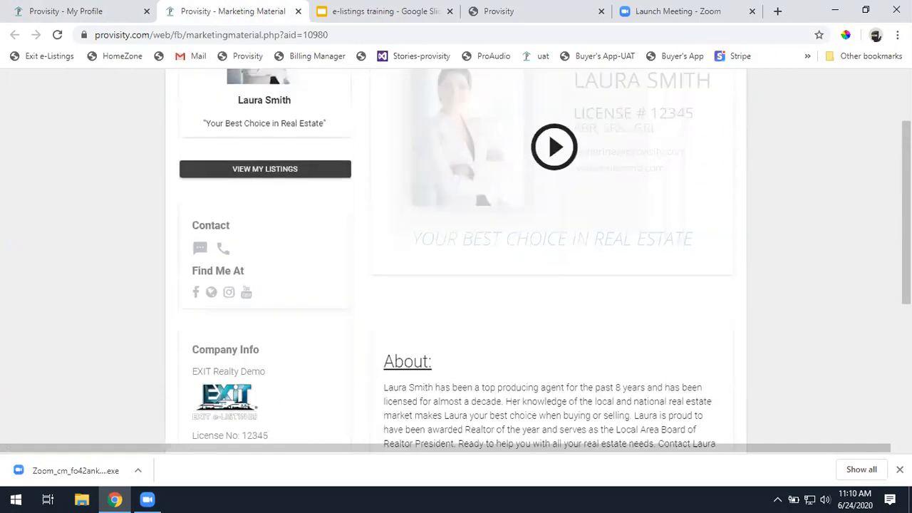
left_click(81, 10)
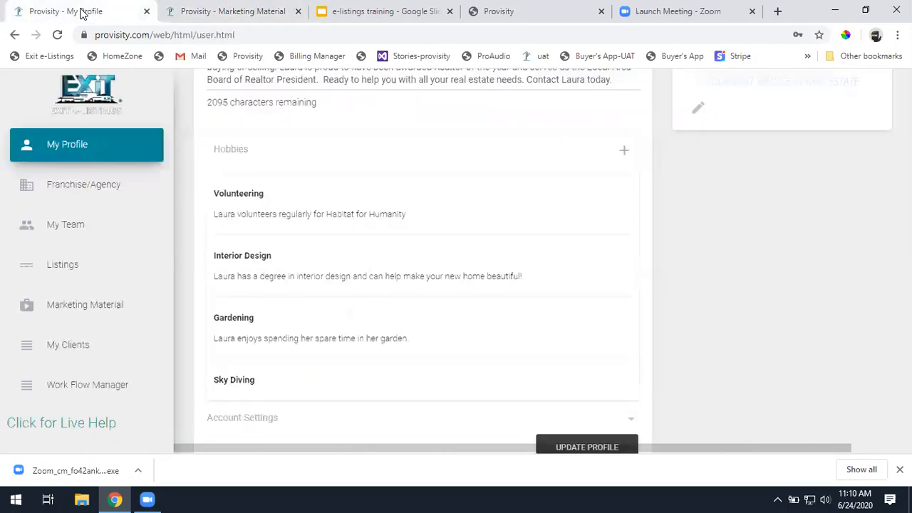
mouse_move(618, 378)
left_click(626, 381)
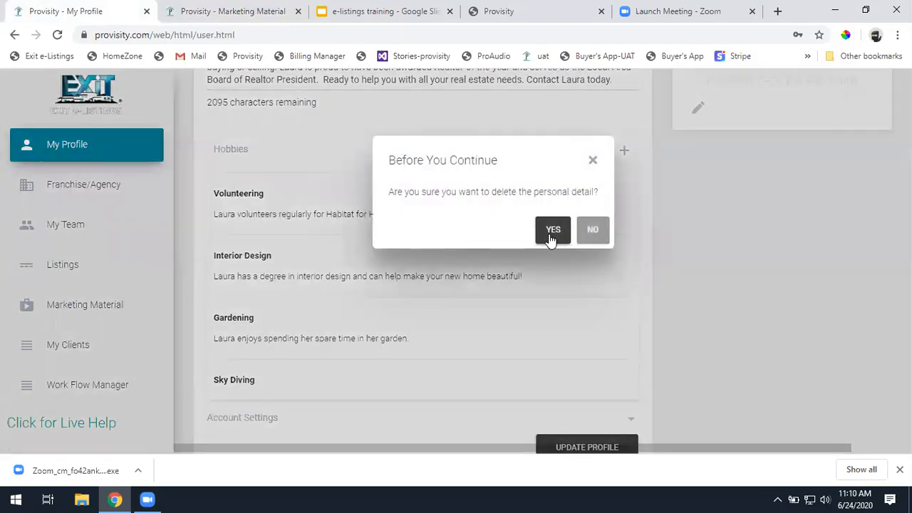
left_click(552, 230)
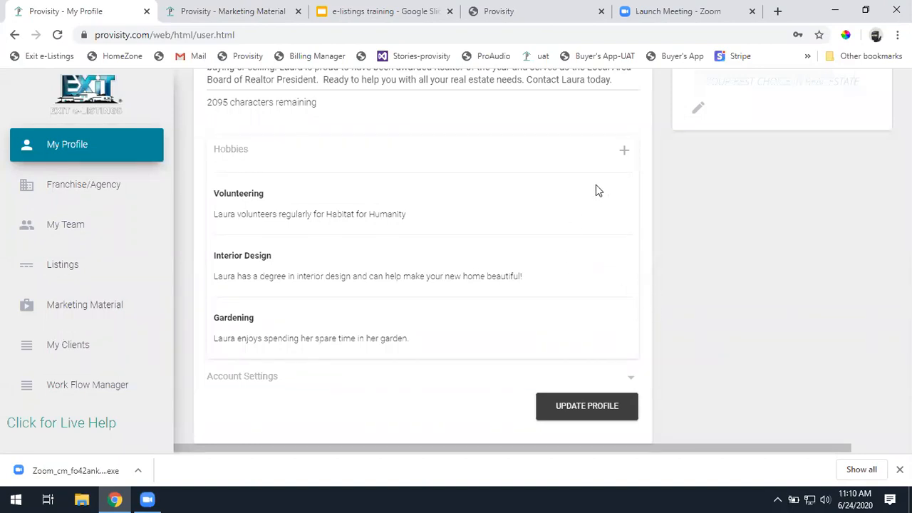
scroll(682, 282, "up", 1)
scroll(683, 322, "up", 1)
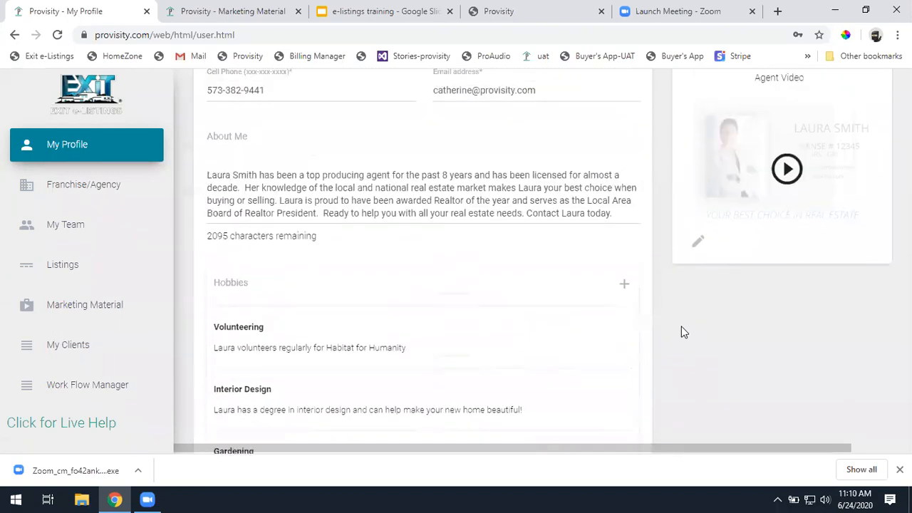
scroll(681, 336, "up", 3)
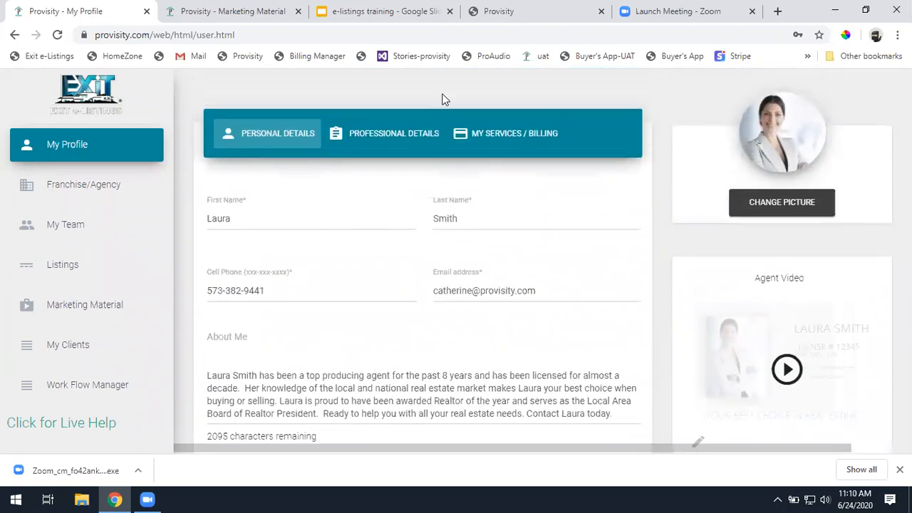
Show Professional Details and review the ABR, SRS, GRI certifications and the sales achievements.
left_click(389, 139)
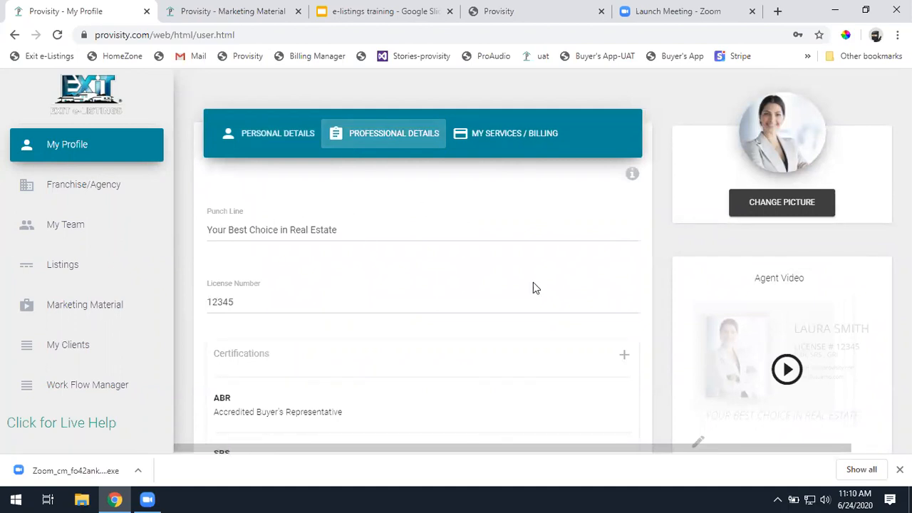
scroll(533, 283, "down", 2)
scroll(536, 287, "down", 1)
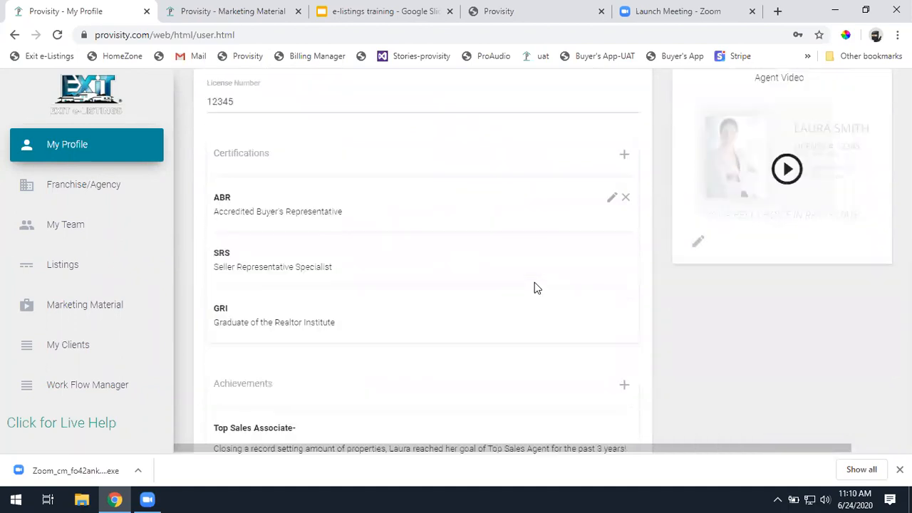
scroll(537, 288, "down", 1)
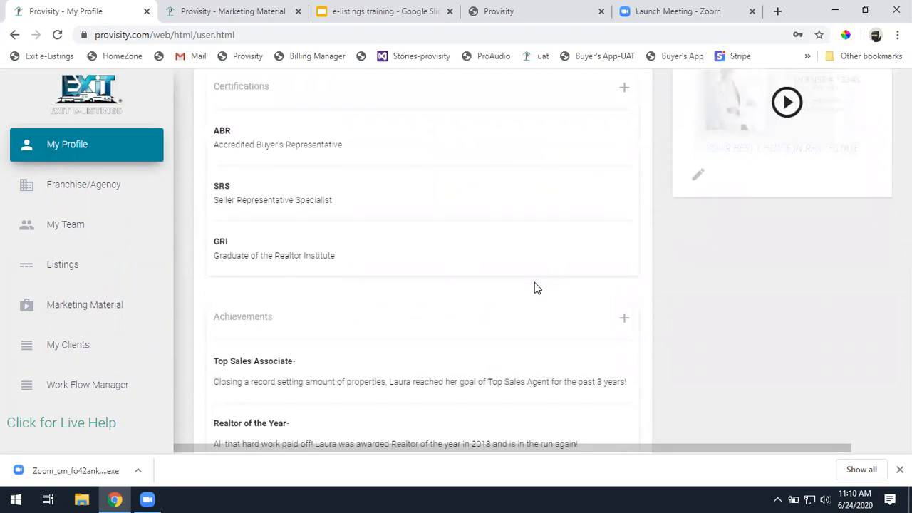
scroll(536, 287, "down", 1)
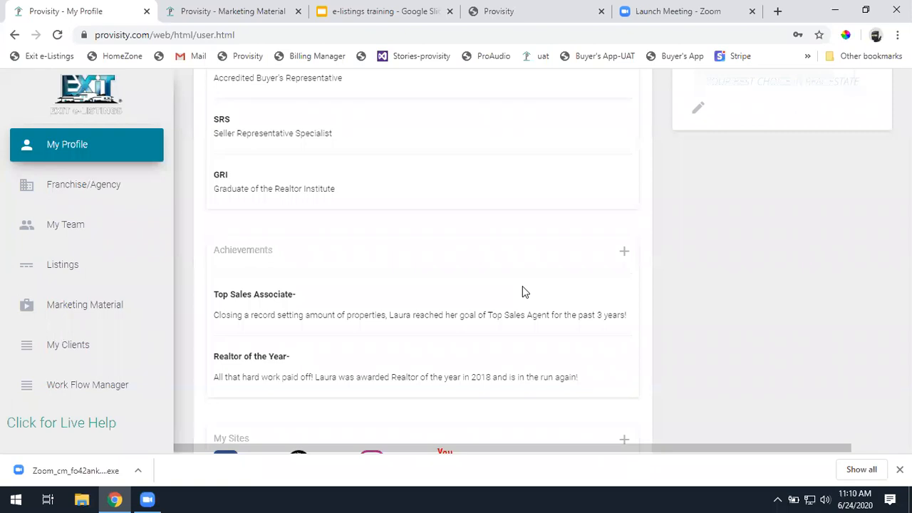
scroll(611, 230, "up", 3)
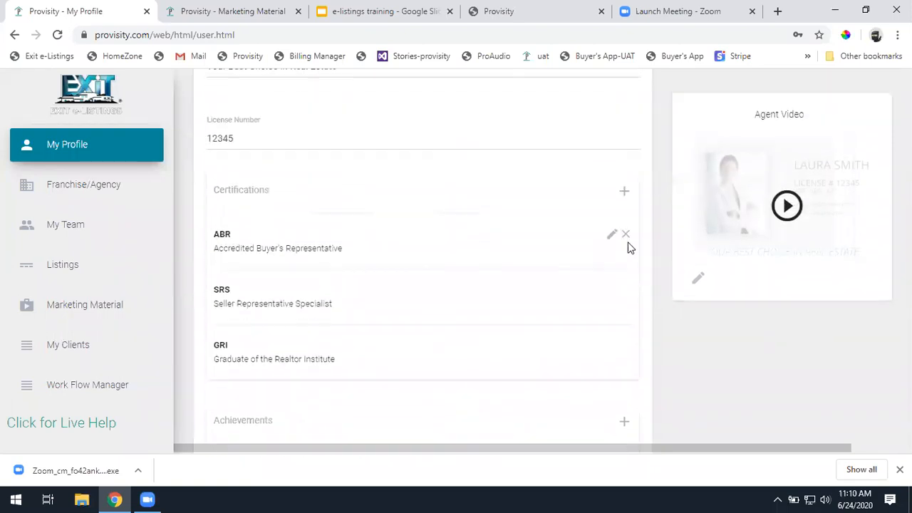
scroll(634, 257, "up", 2)
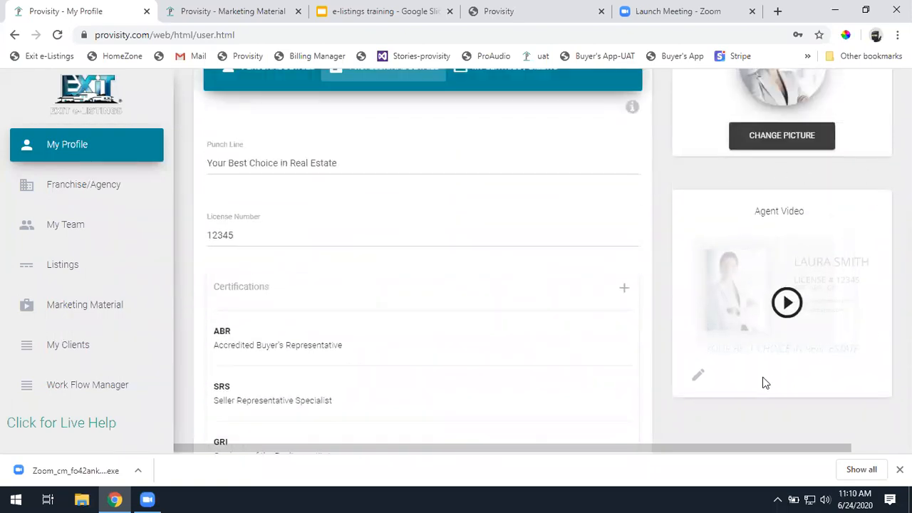
Open the Agent Video settings and review the photos used in the video.
left_click(698, 380)
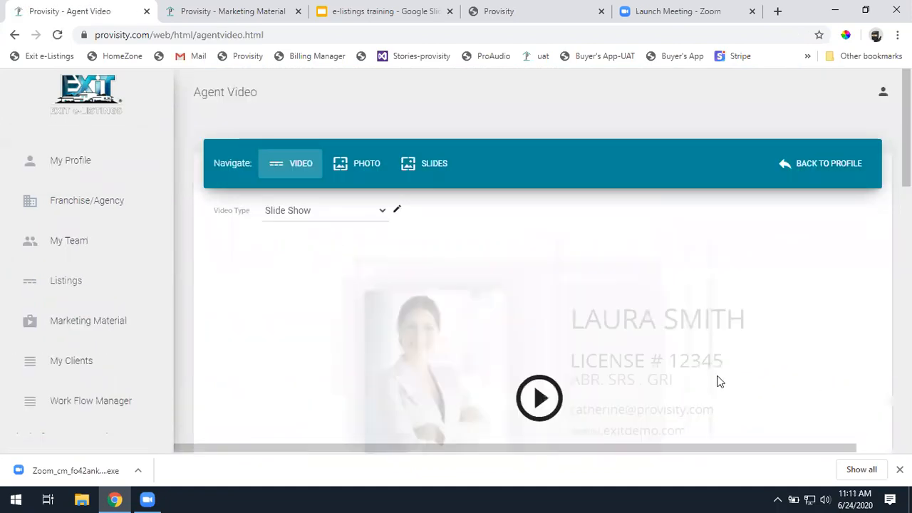
left_click(366, 171)
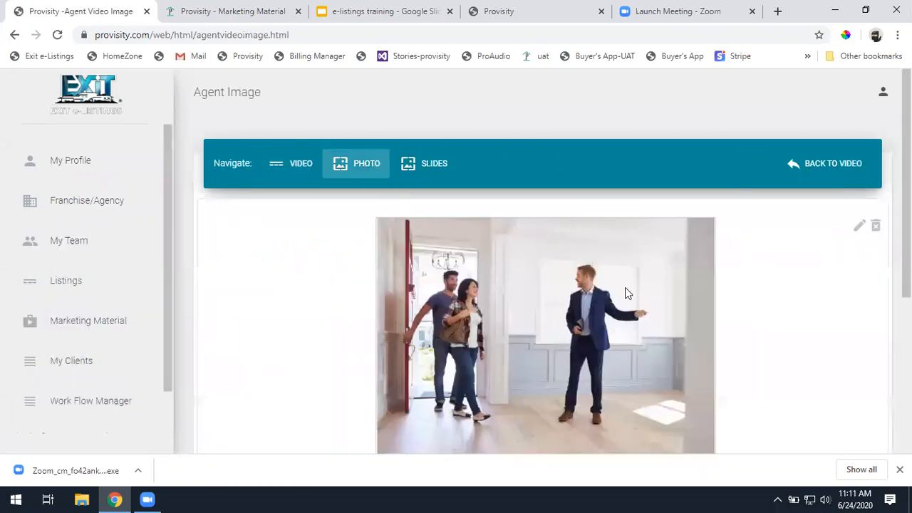
scroll(699, 305, "down", 2)
scroll(699, 308, "down", 1)
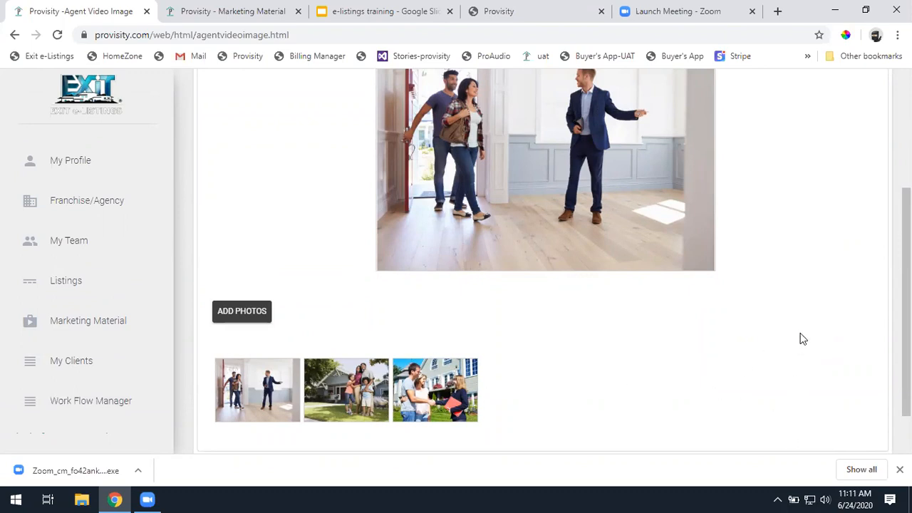
scroll(803, 339, "up", 2)
scroll(805, 338, "down", 2)
scroll(808, 324, "up", 3)
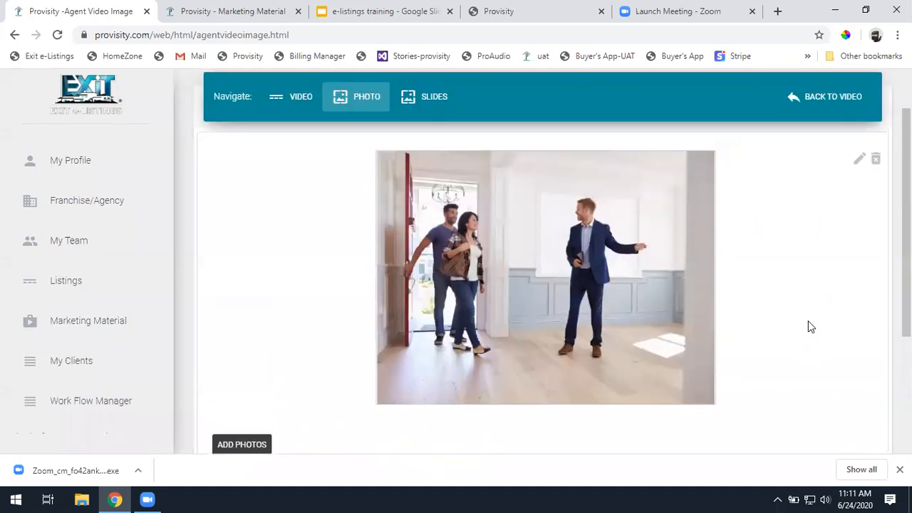
Bring up the list of eight created slides and scroll through it.
left_click(437, 165)
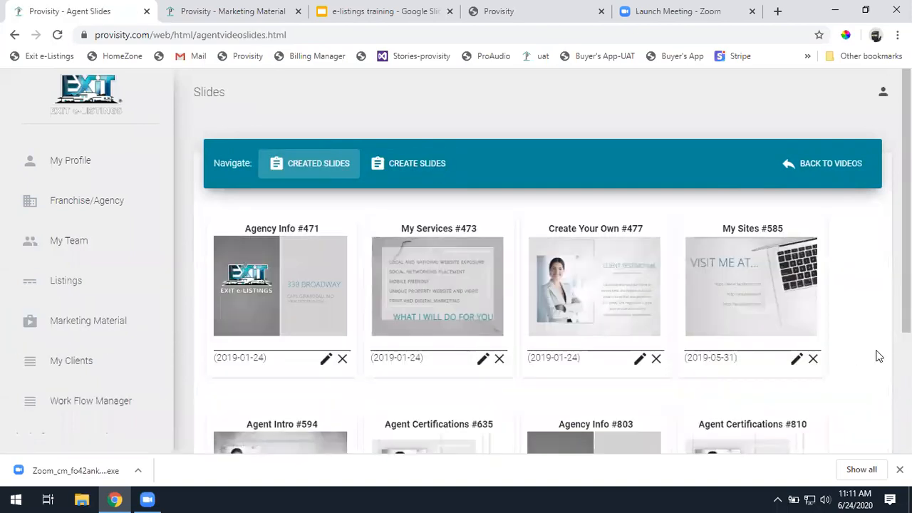
scroll(878, 356, "down", 2)
scroll(878, 356, "down", 2)
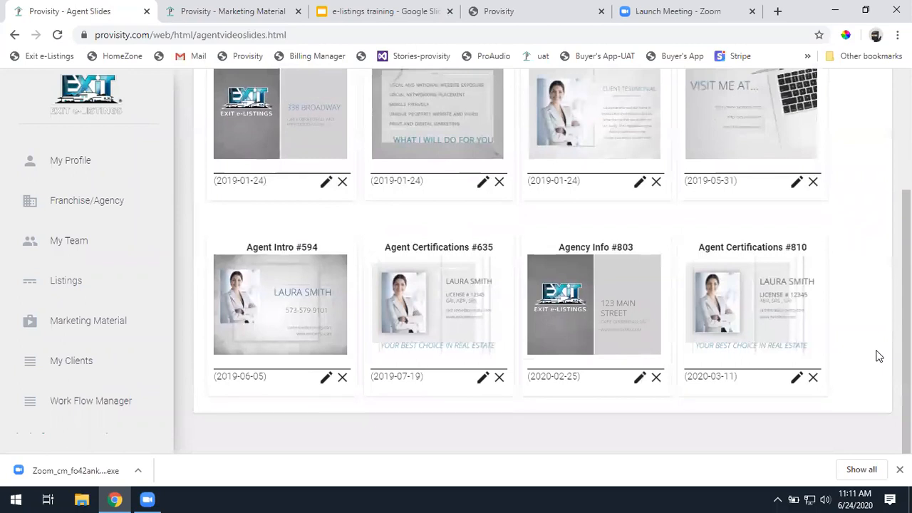
scroll(879, 356, "up", 2)
Create a new slide from the Agent Intro template.
left_click(423, 120)
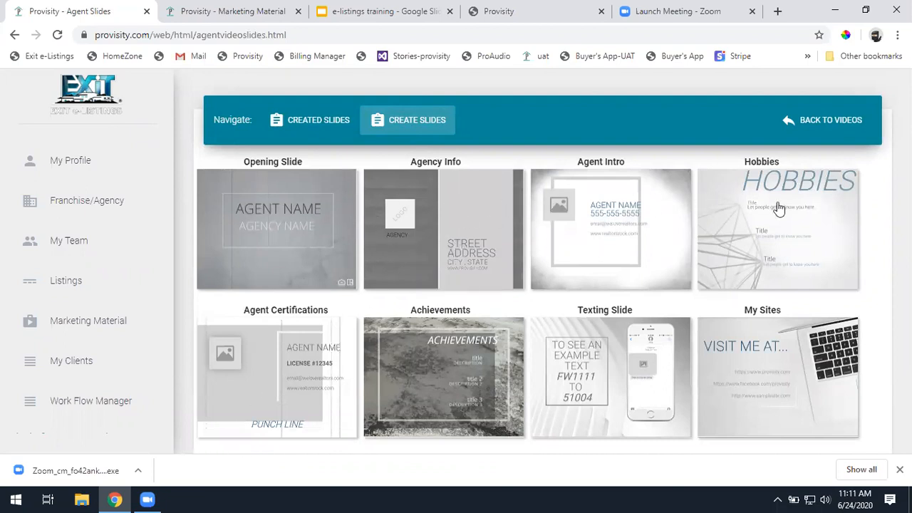
left_click(621, 268)
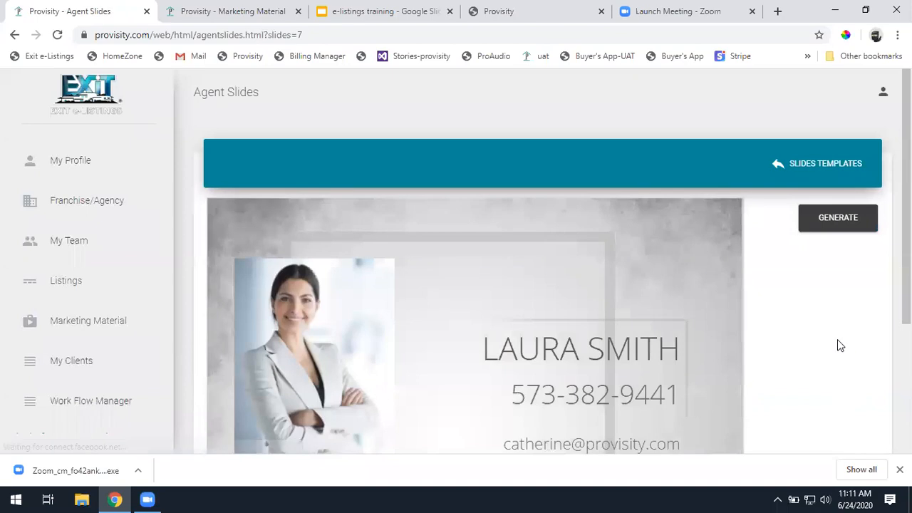
scroll(837, 342, "down", 2)
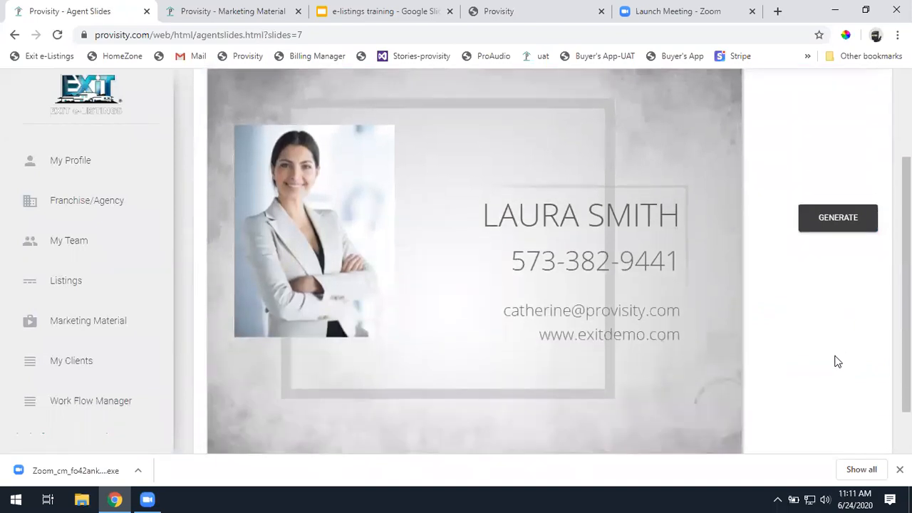
Recolour the agent's name to yellow FFED21, then return to the created slides list.
left_click(629, 222)
left_click_drag(467, 162, 267, 183)
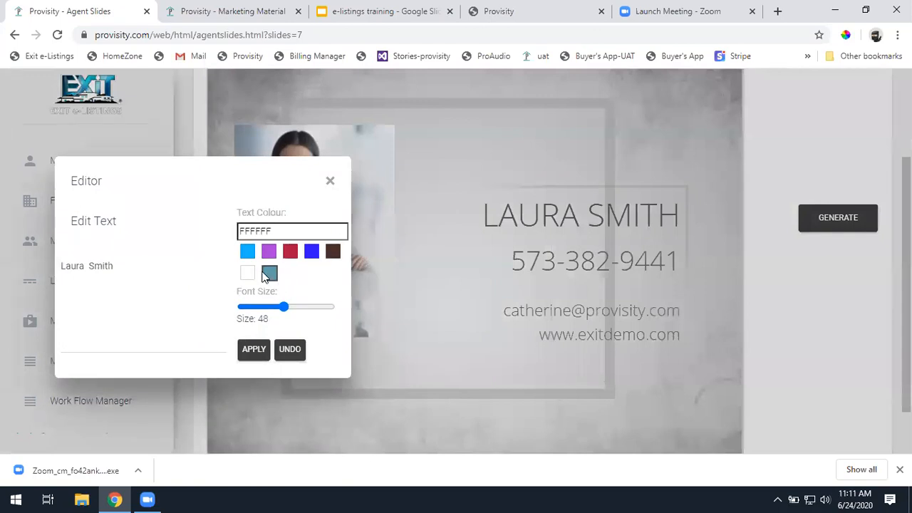
left_click(268, 274)
left_click(258, 354)
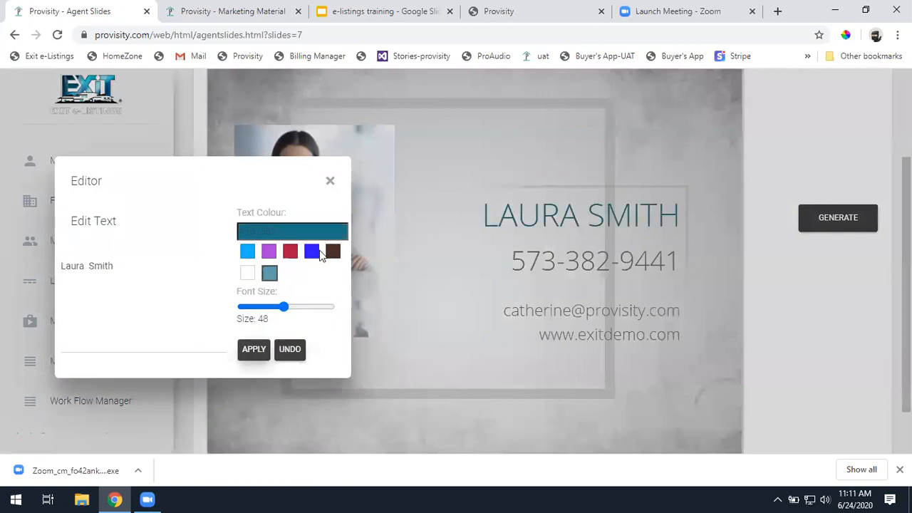
left_click(317, 233)
left_click_drag(247, 316, 262, 258)
left_click(253, 349)
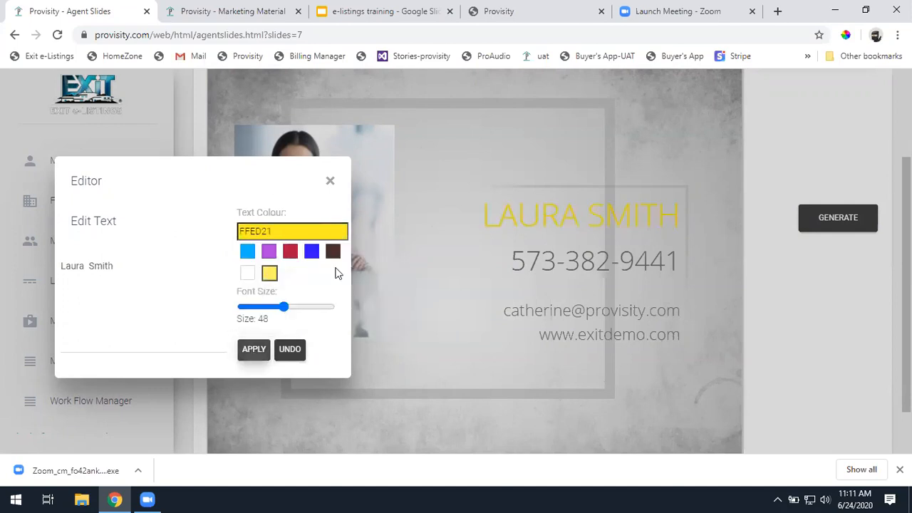
left_click(330, 181)
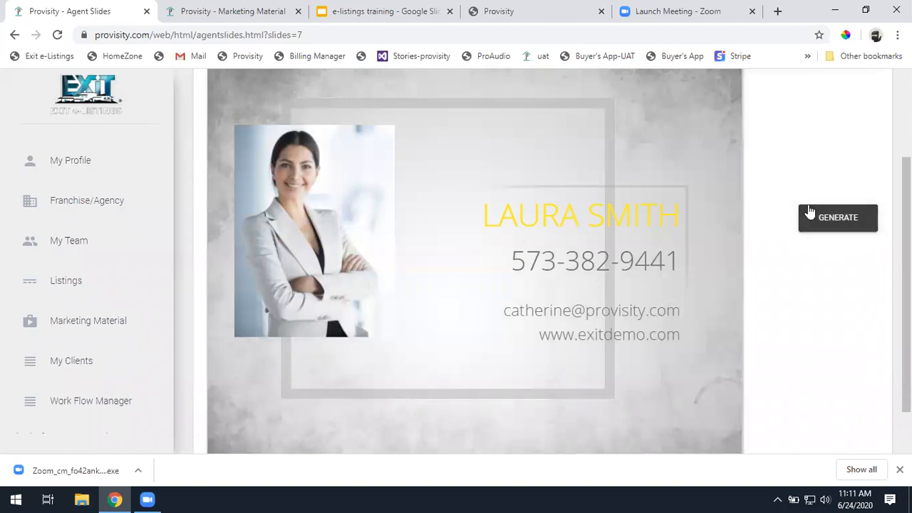
scroll(803, 180, "up", 1)
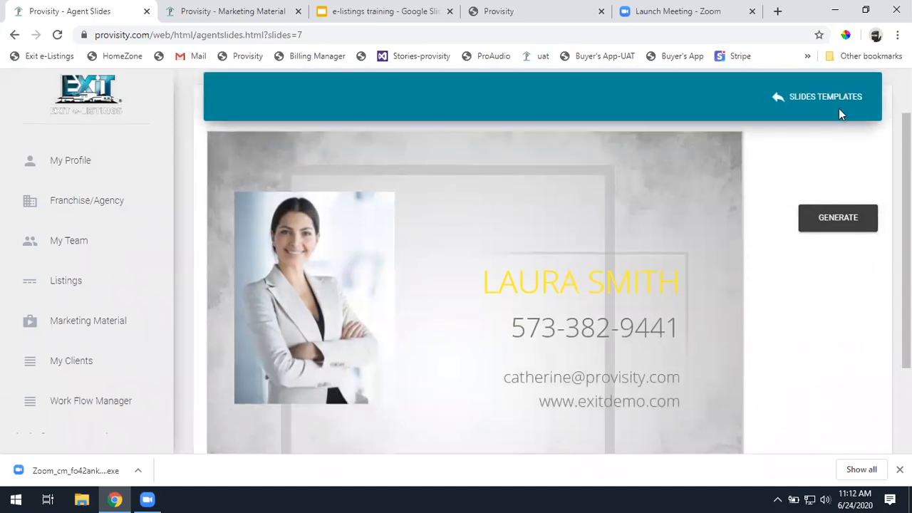
left_click(838, 108)
Inspect the Create Your Own #477 slide and return to the slides list.
scroll(685, 342, "down", 1)
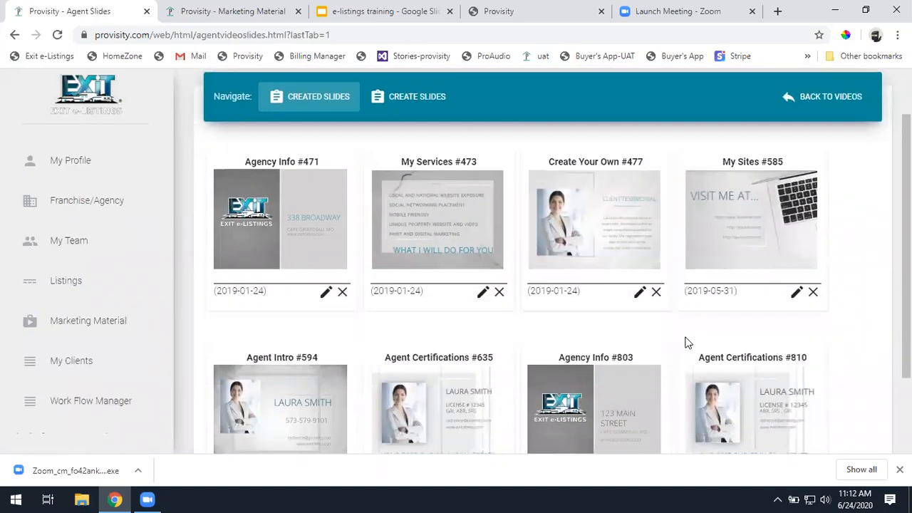
scroll(685, 343, "down", 2)
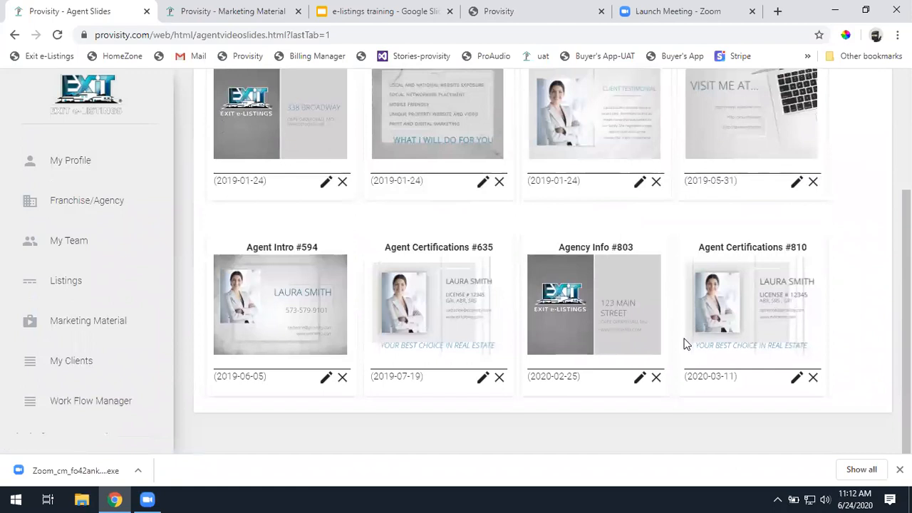
scroll(681, 341, "up", 1)
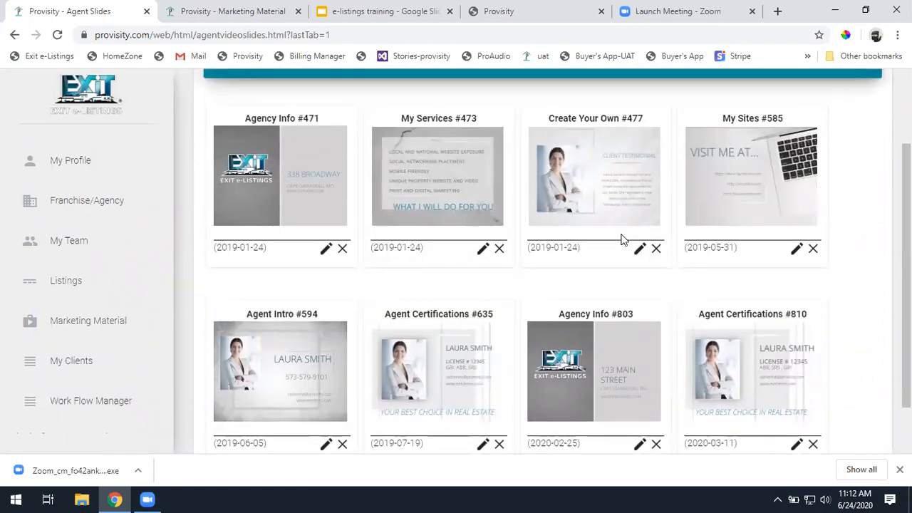
left_click(639, 248)
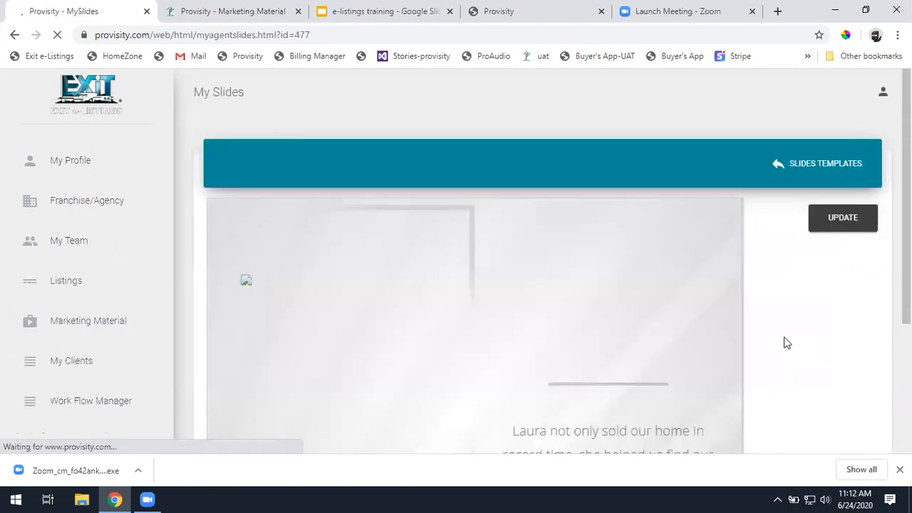
scroll(786, 343, "down", 3)
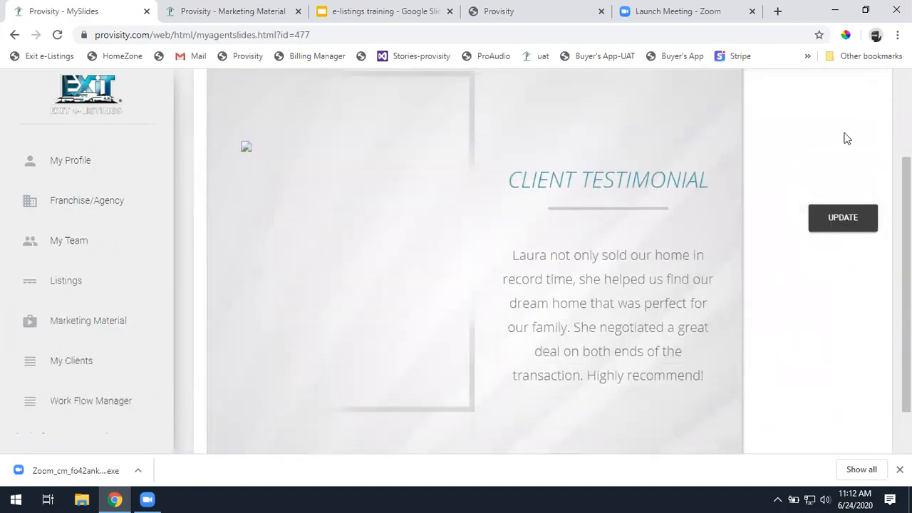
scroll(844, 131, "up", 1)
left_click(840, 106)
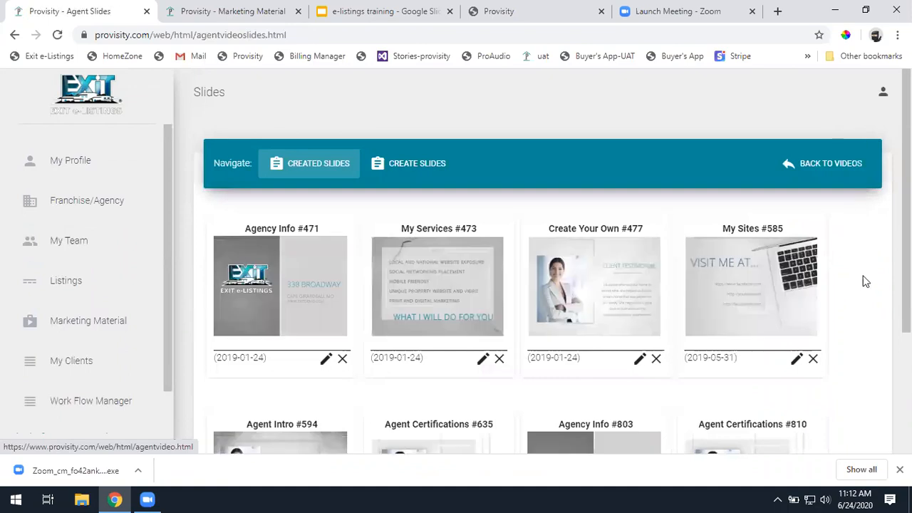
Inspect the My Sites #585 slide, then go back to the Agent Video page.
scroll(845, 305, "down", 1)
left_click(794, 292)
scroll(824, 293, "down", 2)
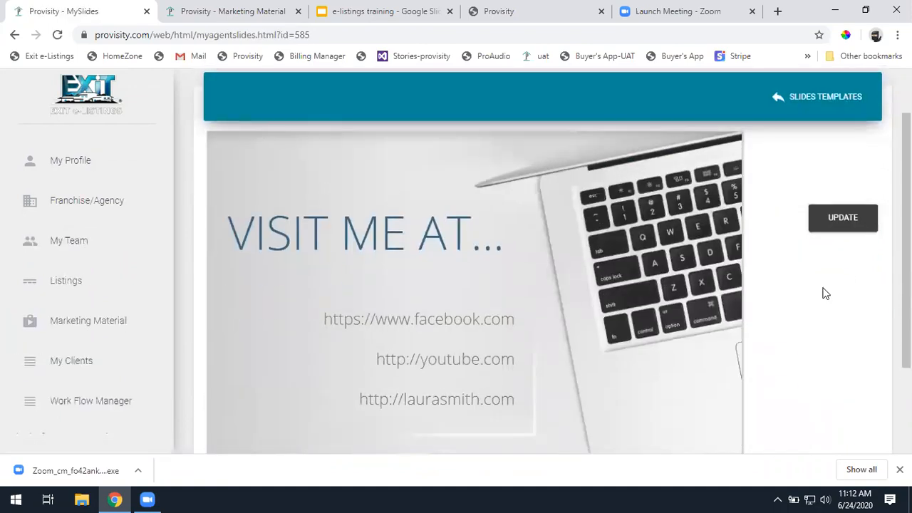
left_click(844, 97)
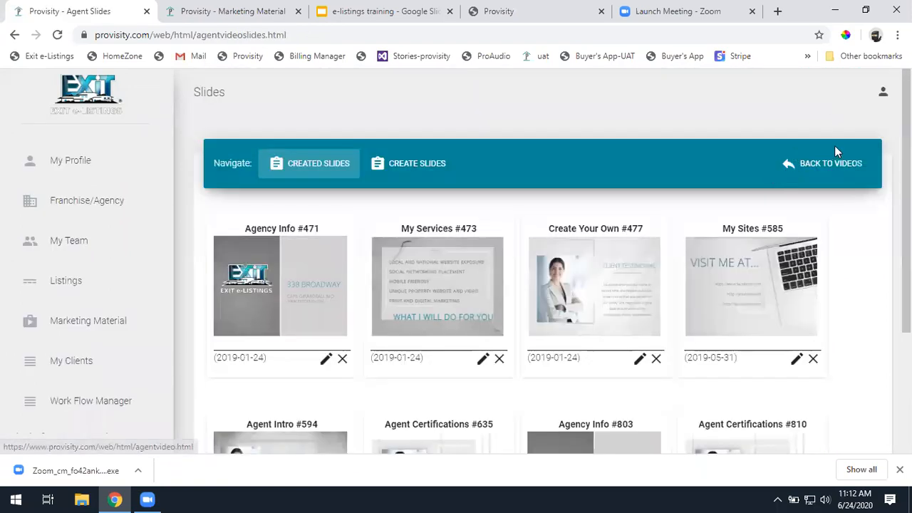
left_click(826, 169)
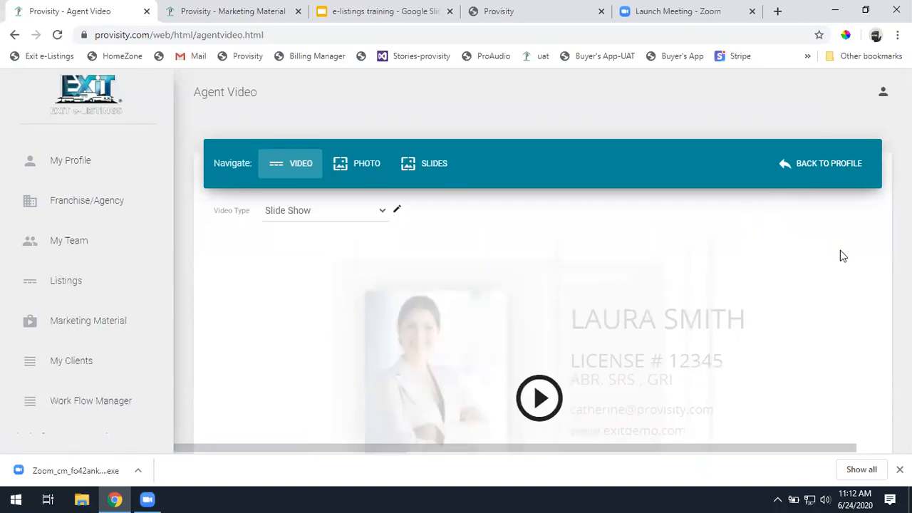
Scroll through the Slide Show agent video page and select the narration script.
scroll(541, 285, "down", 5)
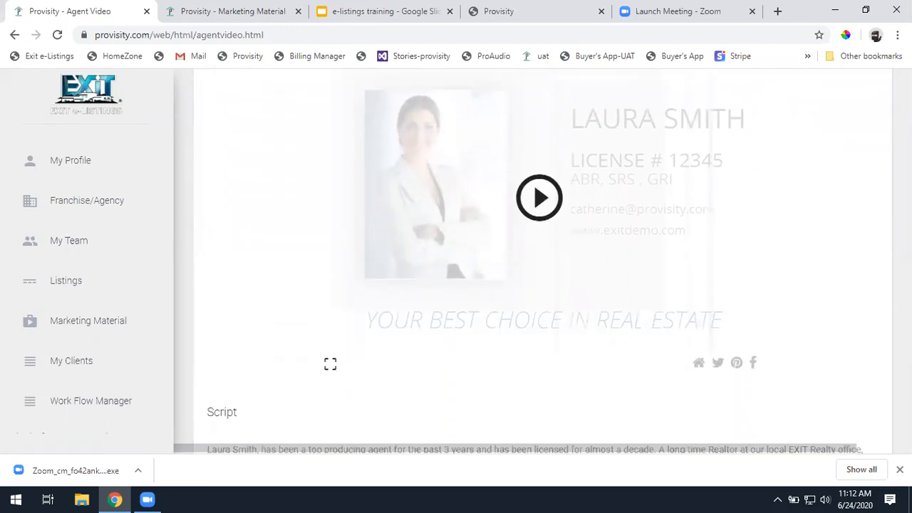
scroll(541, 285, "down", 4)
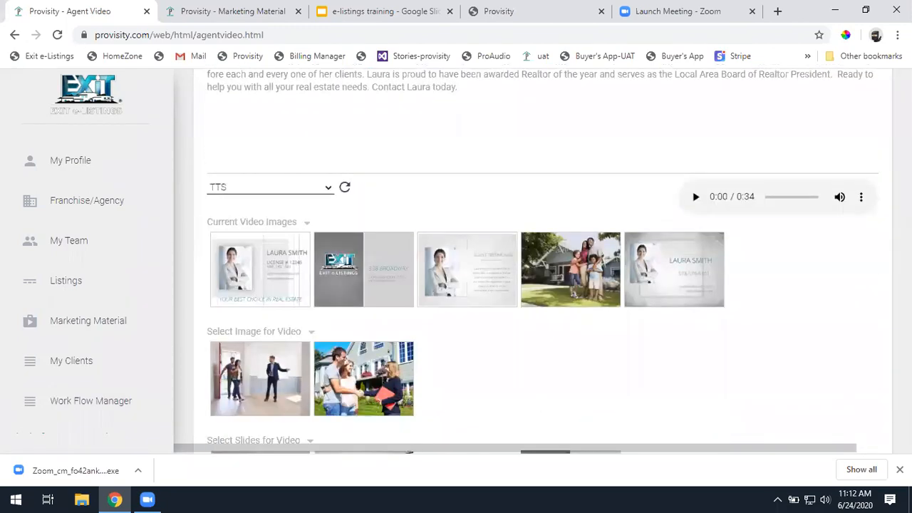
scroll(61, 406, "down", 1)
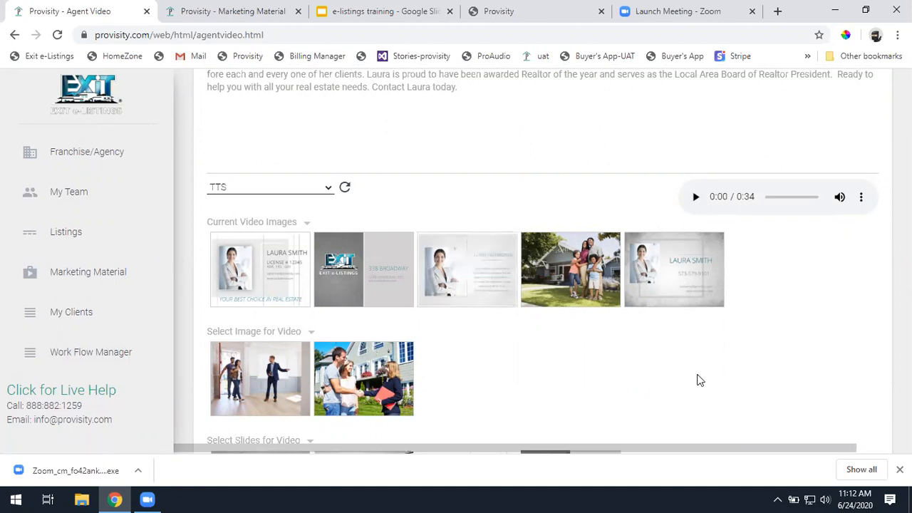
scroll(697, 380, "down", 1)
scroll(698, 380, "down", 1)
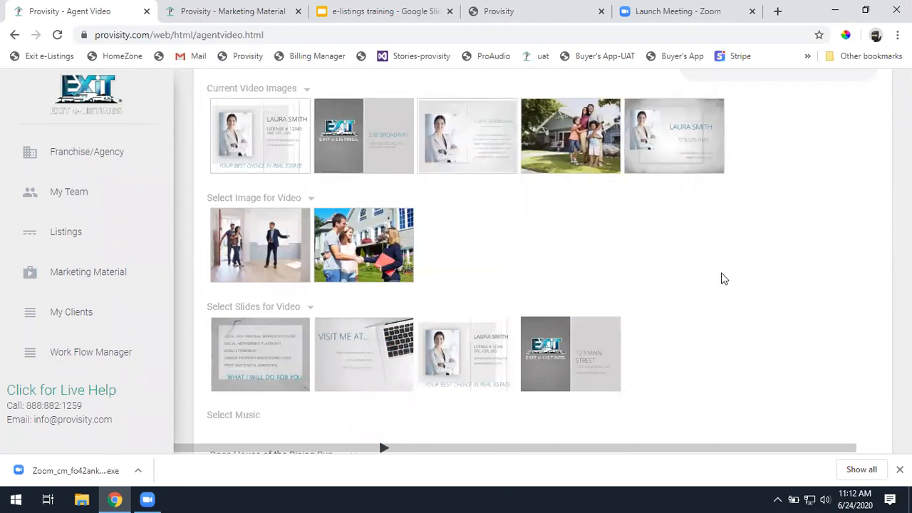
scroll(804, 292, "up", 5)
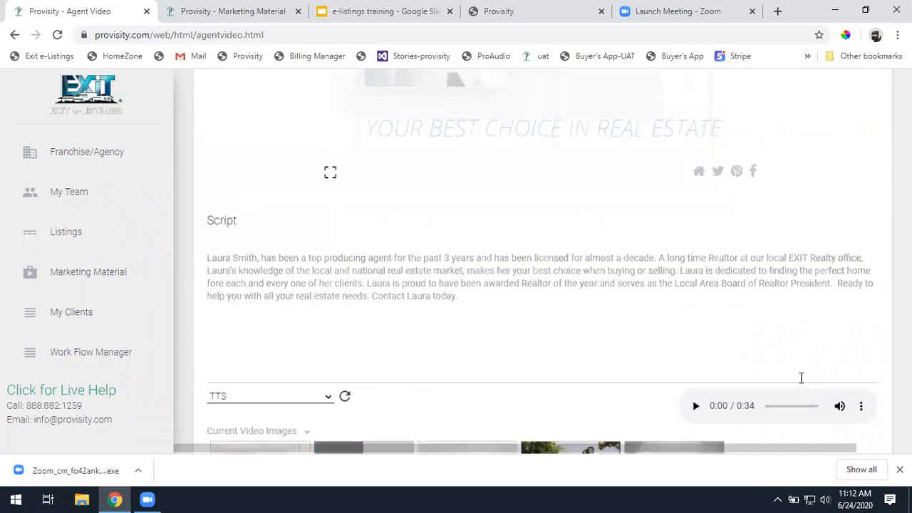
scroll(801, 378, "up", 2)
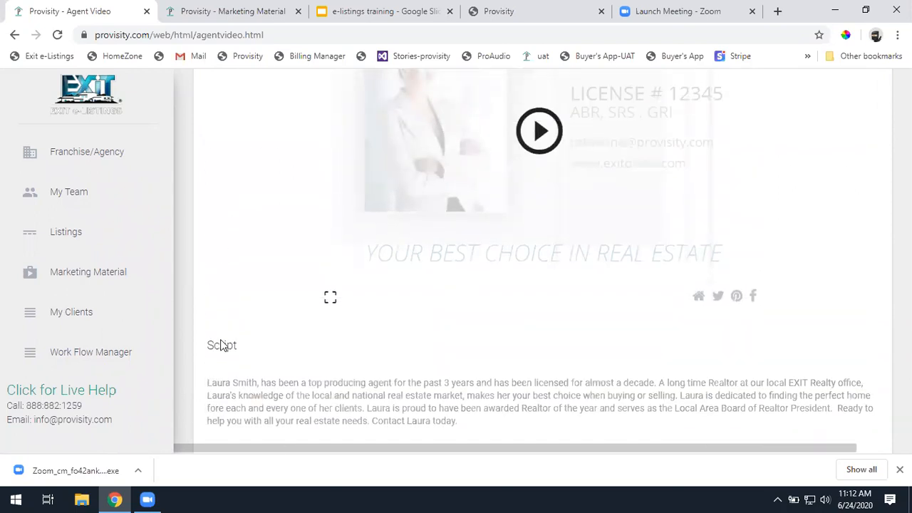
triple_click(321, 388)
left_click(213, 262)
Play and pause the slideshow preview, then switch to the Marketing Material tab.
scroll(800, 199, "up", 1)
left_click(537, 198)
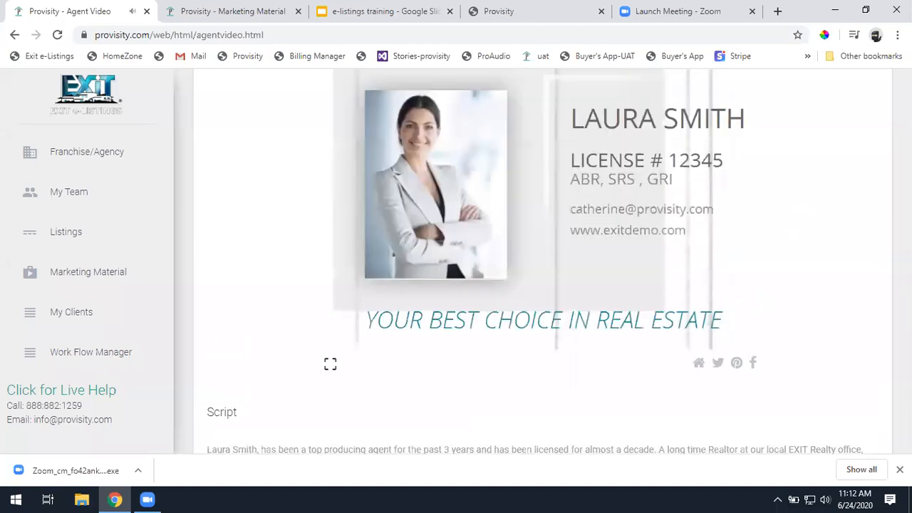
left_click(536, 201)
scroll(698, 303, "down", 4)
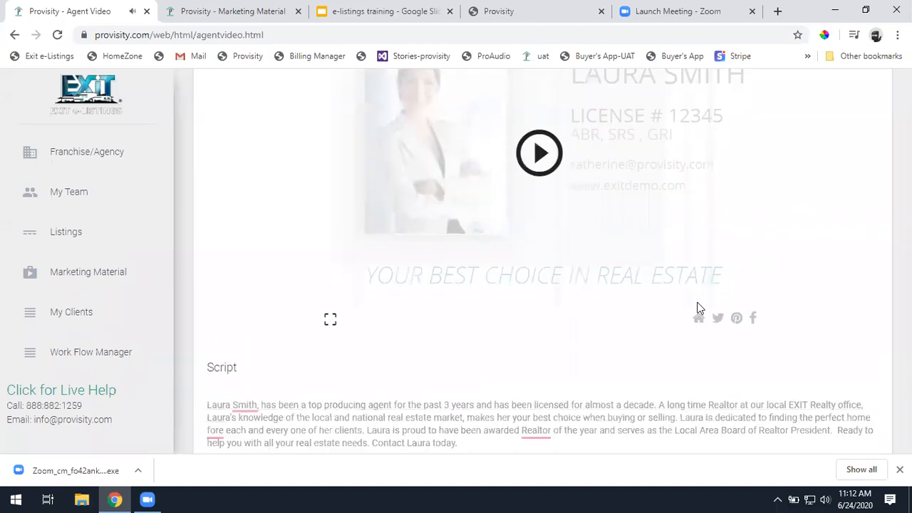
scroll(828, 356, "down", 5)
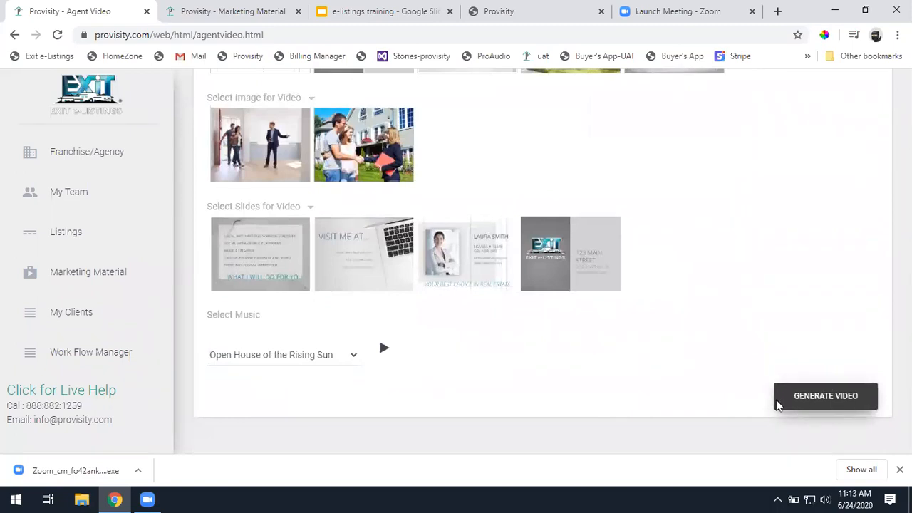
scroll(783, 285, "up", 3)
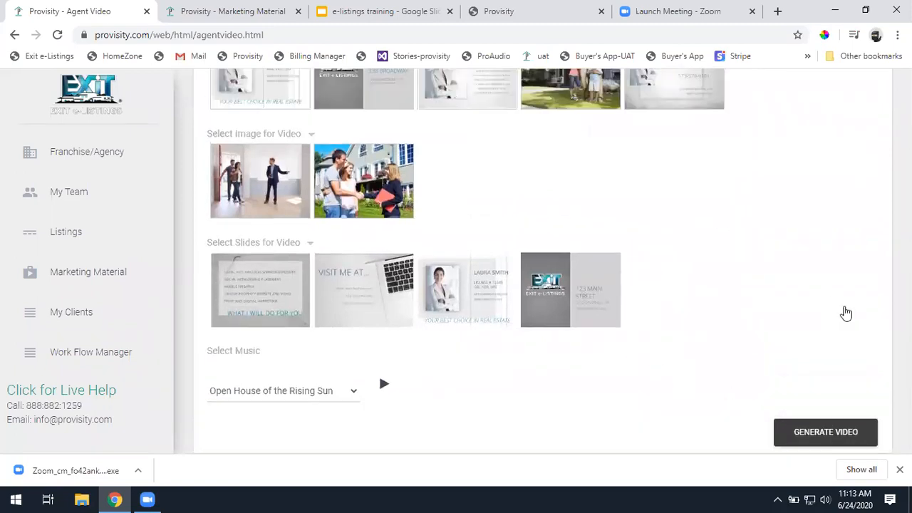
scroll(873, 342, "up", 7)
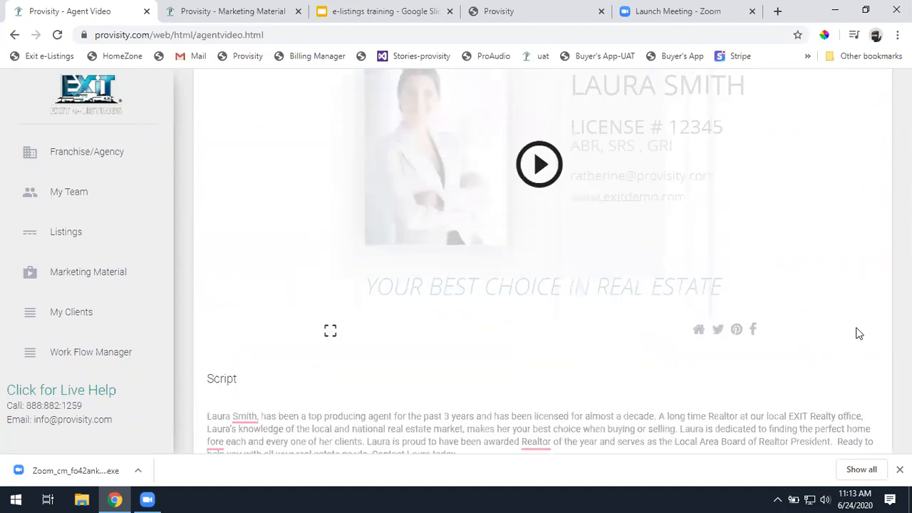
left_click(241, 11)
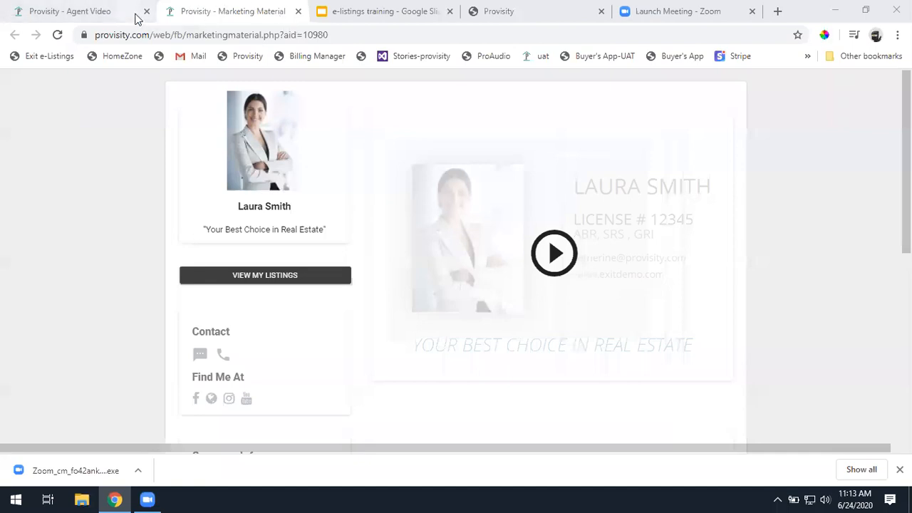
Return to the editor tab and open the agent's Profile settings.
left_click(95, 12)
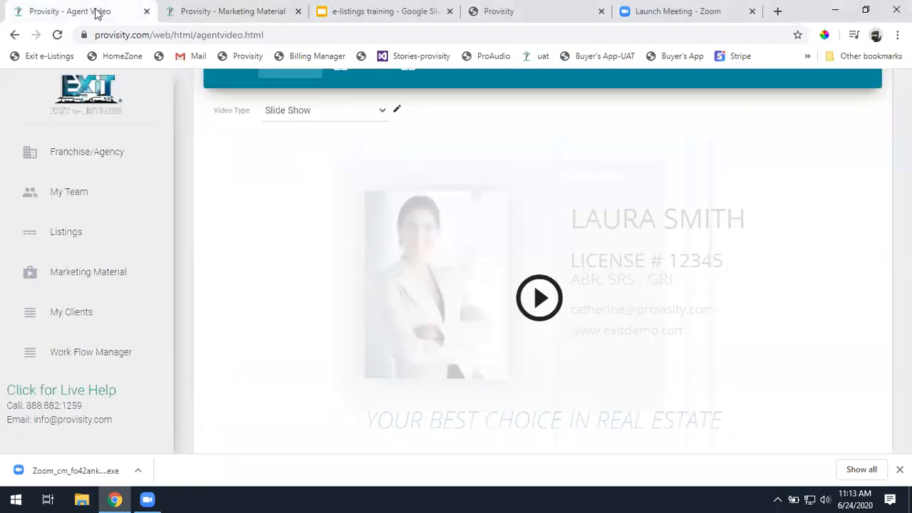
scroll(133, 213, "up", 1)
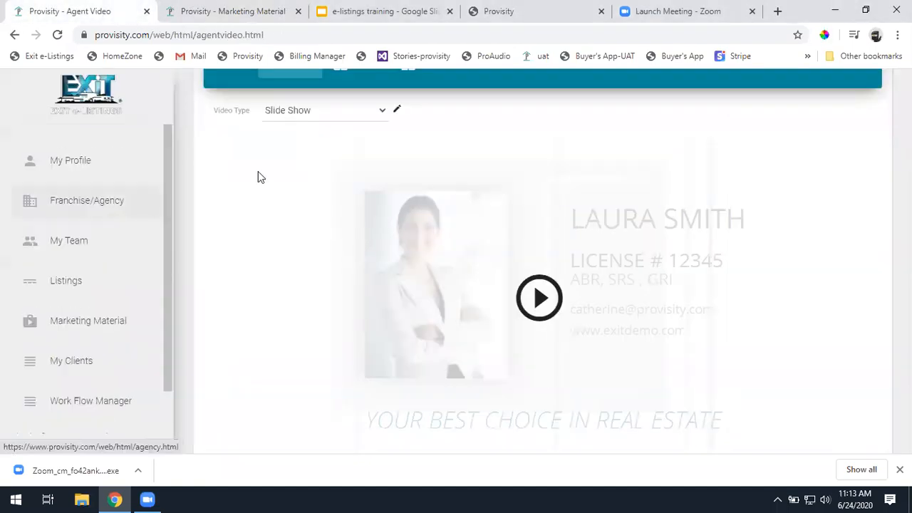
left_click(88, 163)
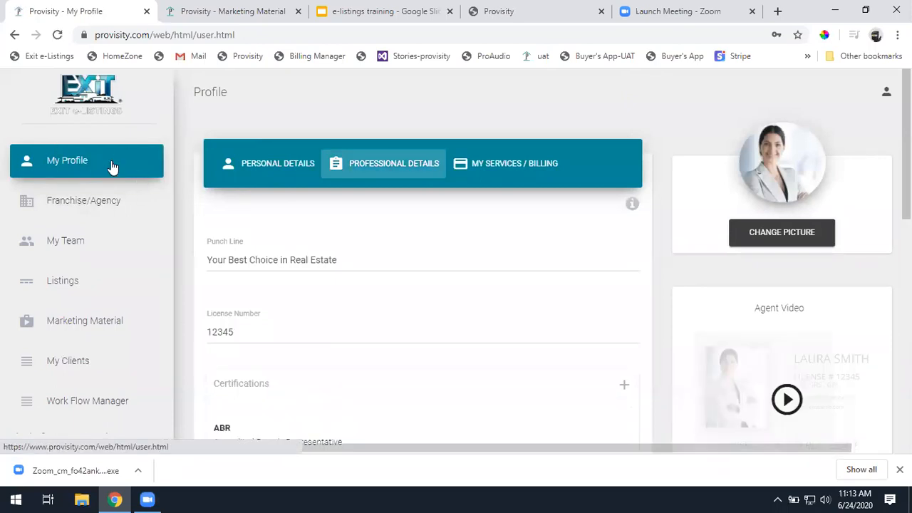
scroll(597, 309, "down", 3)
scroll(596, 309, "up", 3)
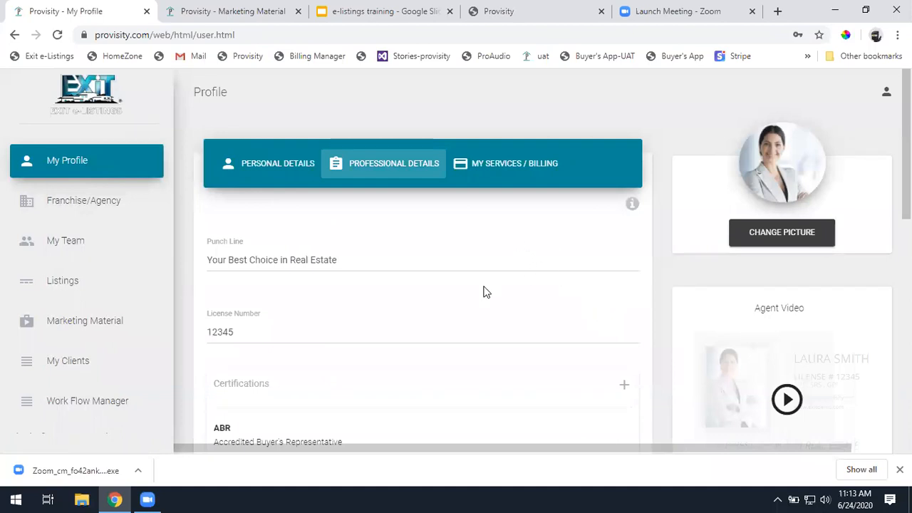
Open the profile website link from Marketing Material, select its URL, close it, reopen My Profile.
left_click(77, 328)
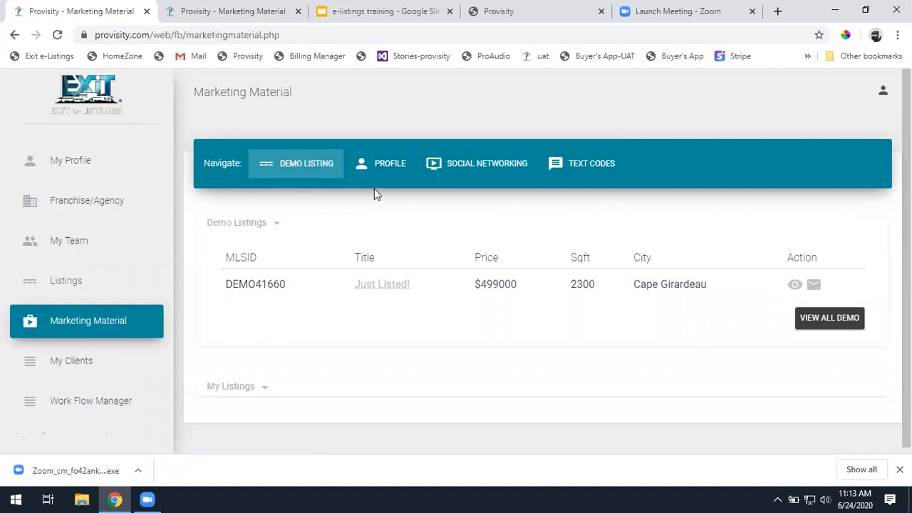
left_click(381, 166)
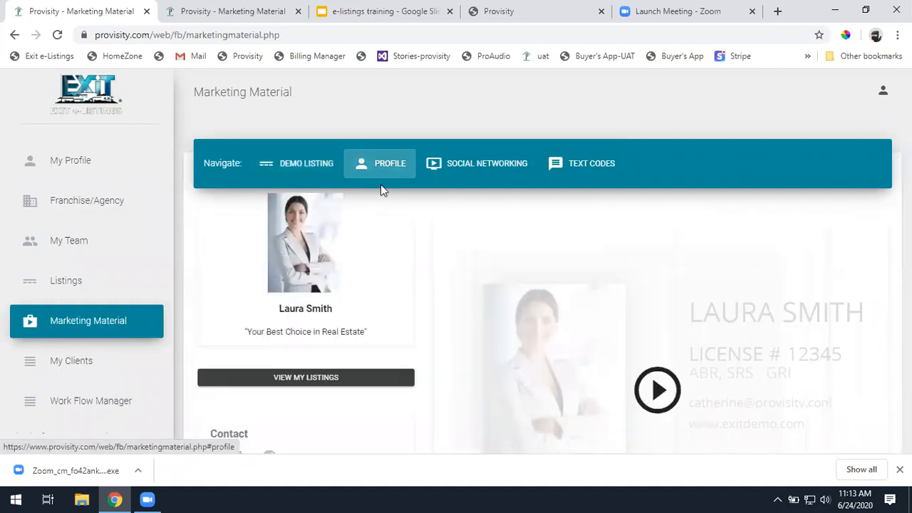
left_click(269, 391)
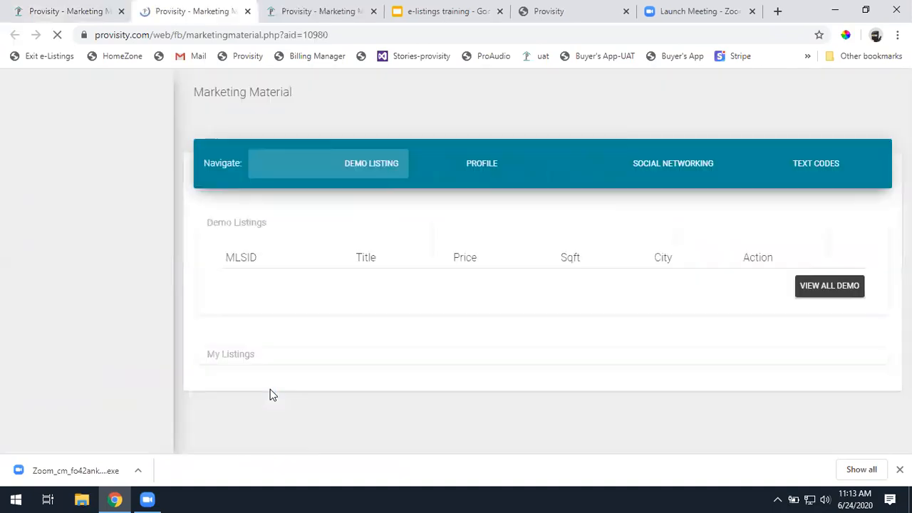
left_click_drag(335, 35, 275, 35)
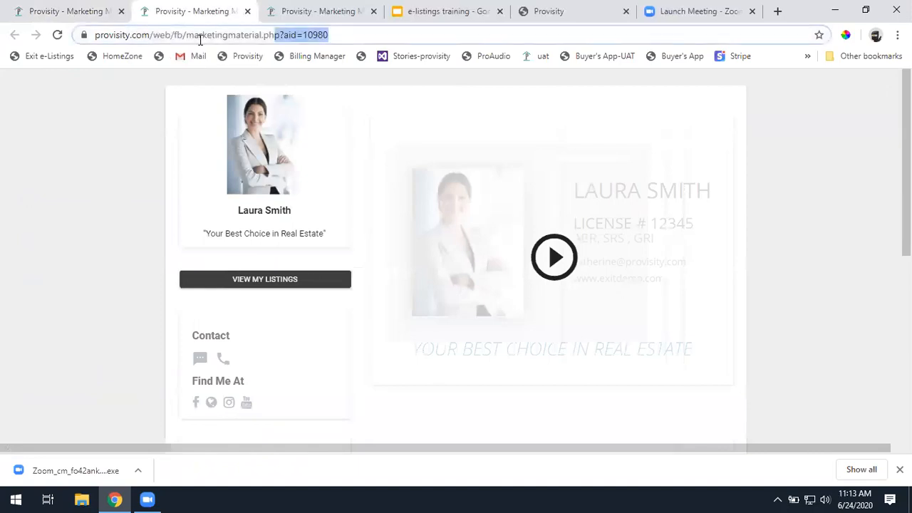
left_click_drag(200, 40, 63, 35)
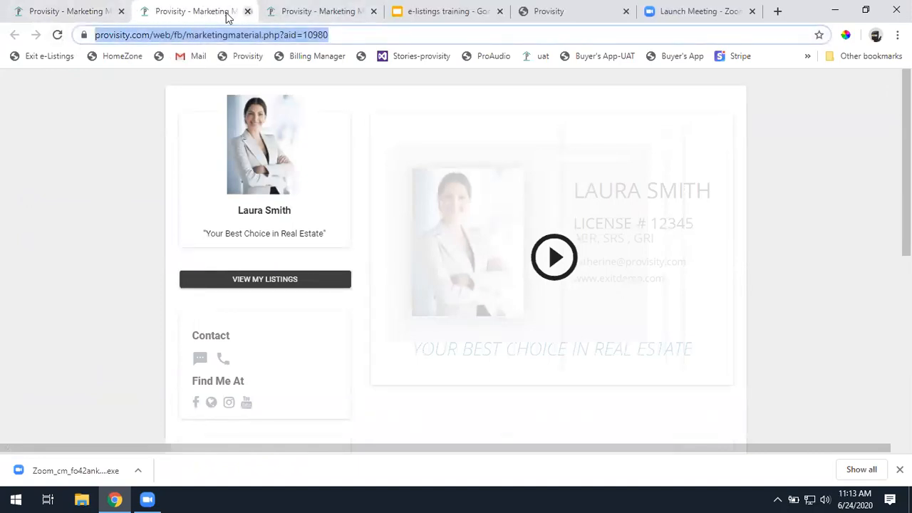
left_click(247, 12)
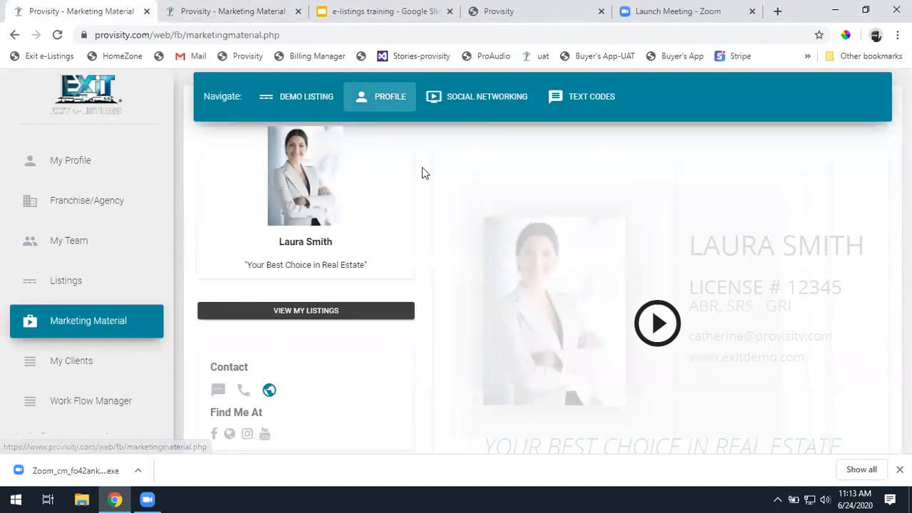
left_click(81, 160)
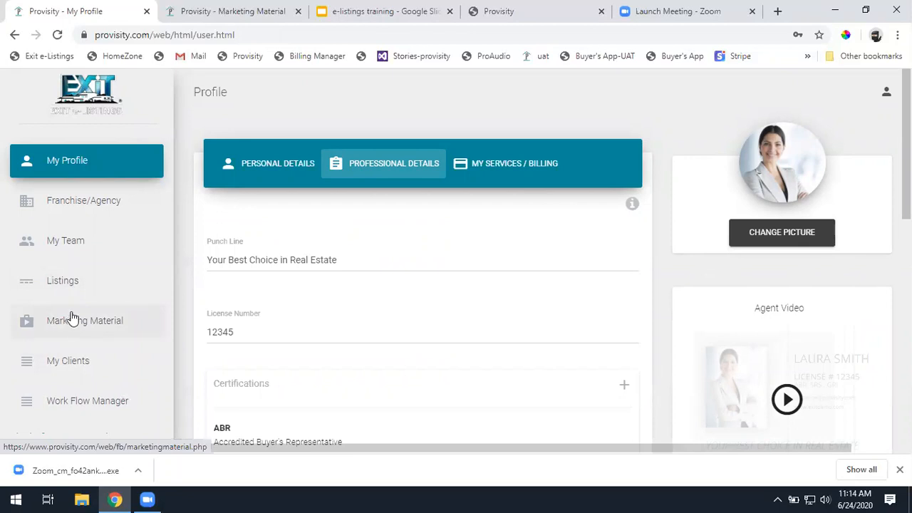
Open the public profile preview from Marketing Material > Profile in a new tab and select its link.
scroll(499, 280, "down", 3)
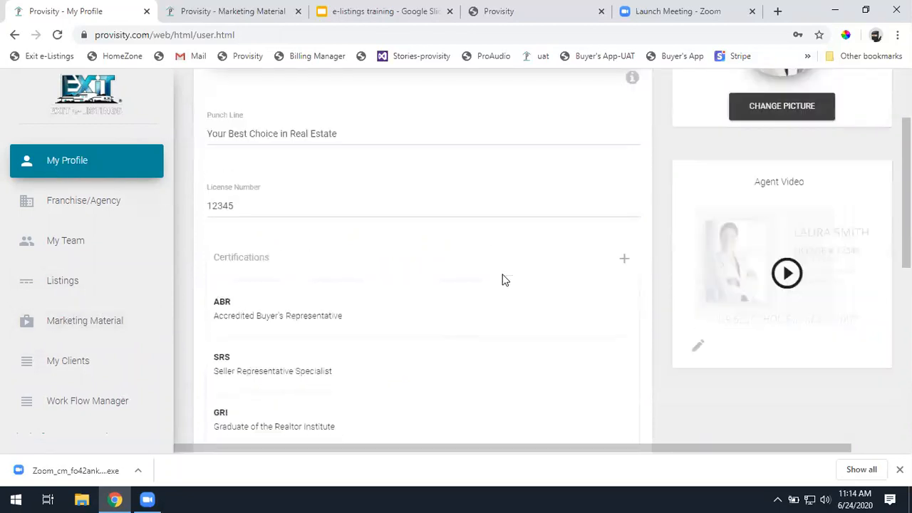
scroll(501, 283, "up", 2)
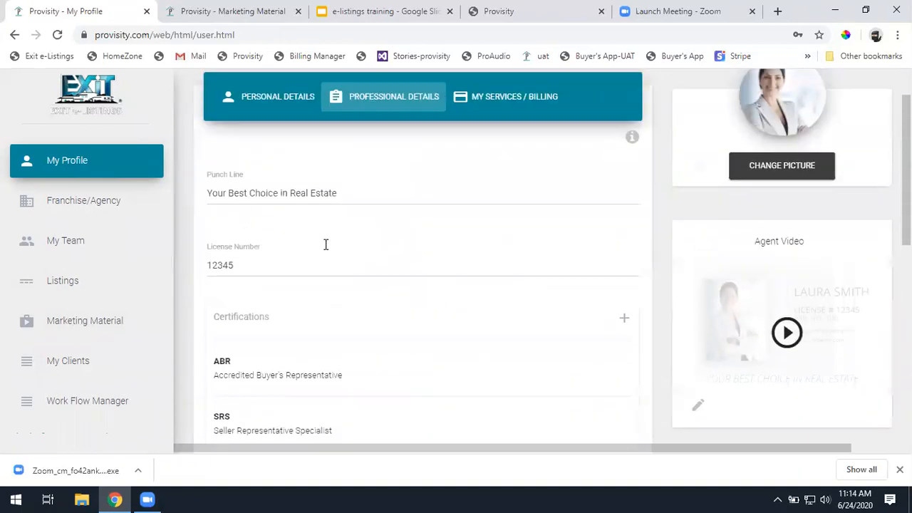
left_click(71, 326)
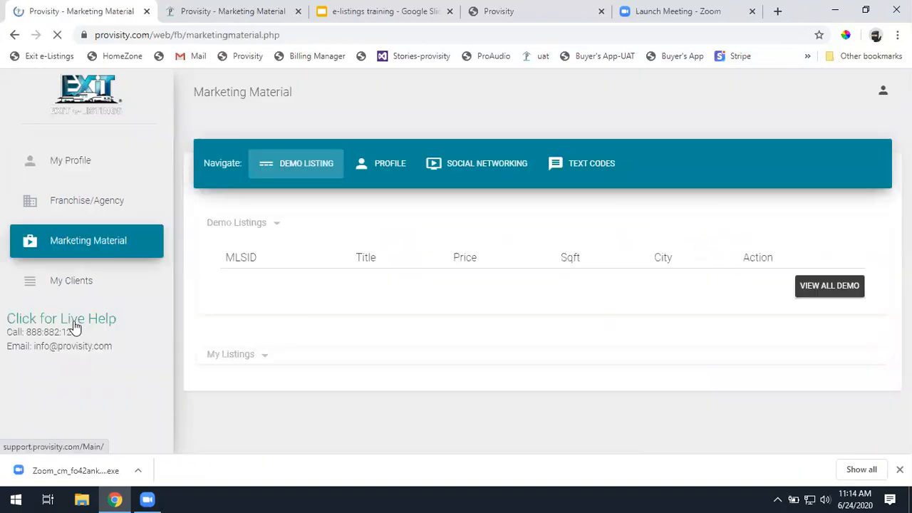
left_click(388, 166)
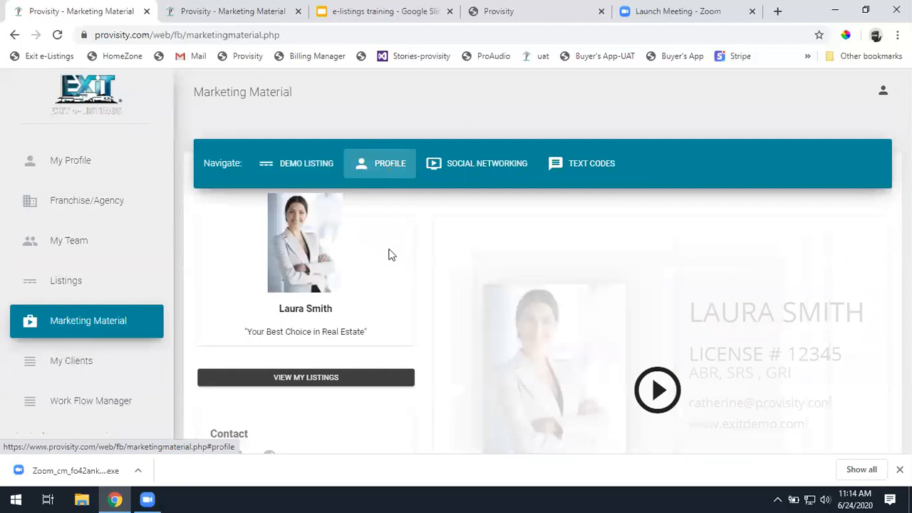
scroll(391, 256, "down", 3)
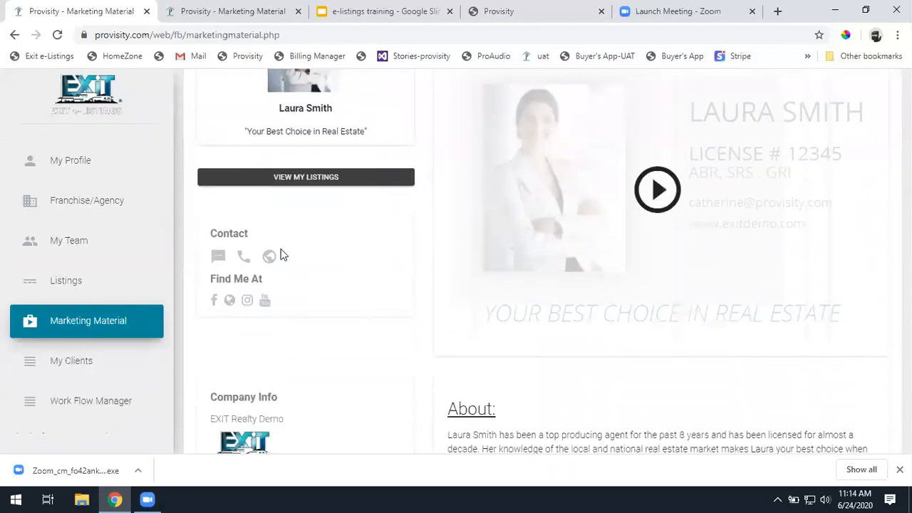
left_click(269, 258)
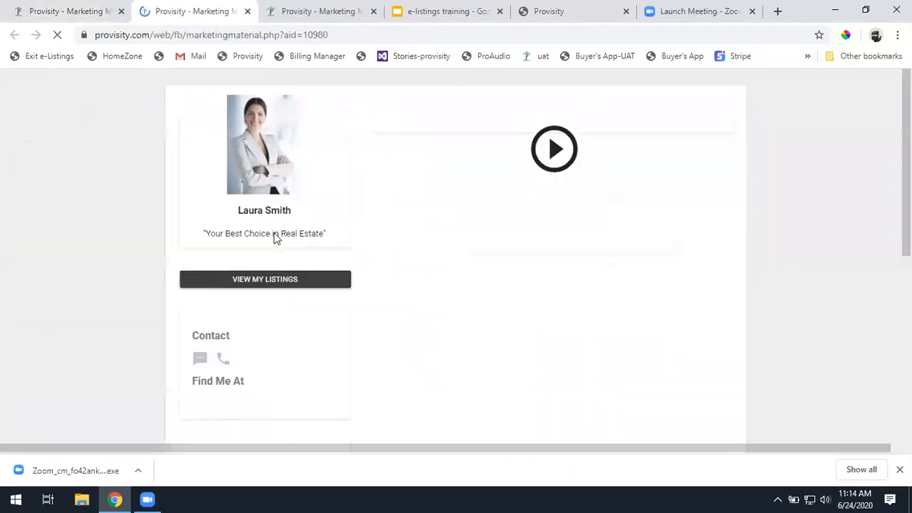
left_click(361, 34)
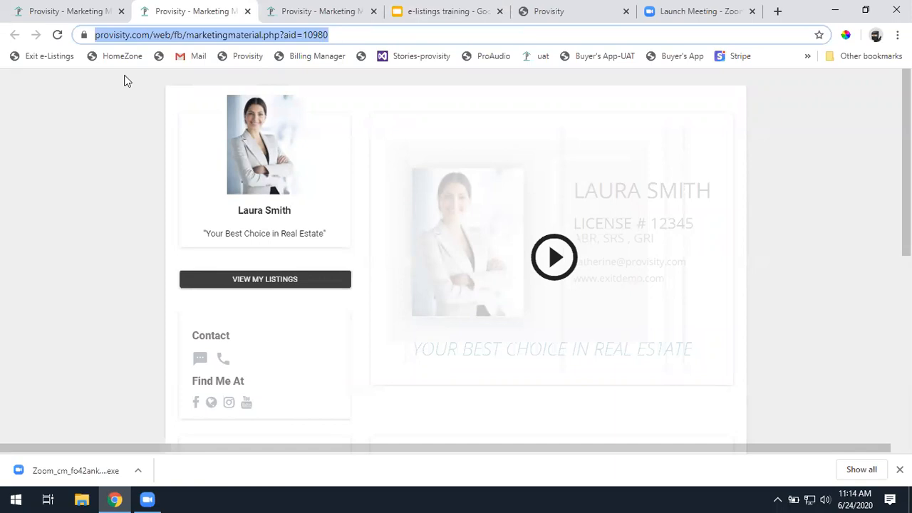
Reselect the profile URL, close the duplicate tab, and switch to the remaining profile preview.
left_click(360, 34)
left_click_drag(426, 34, 50, 103)
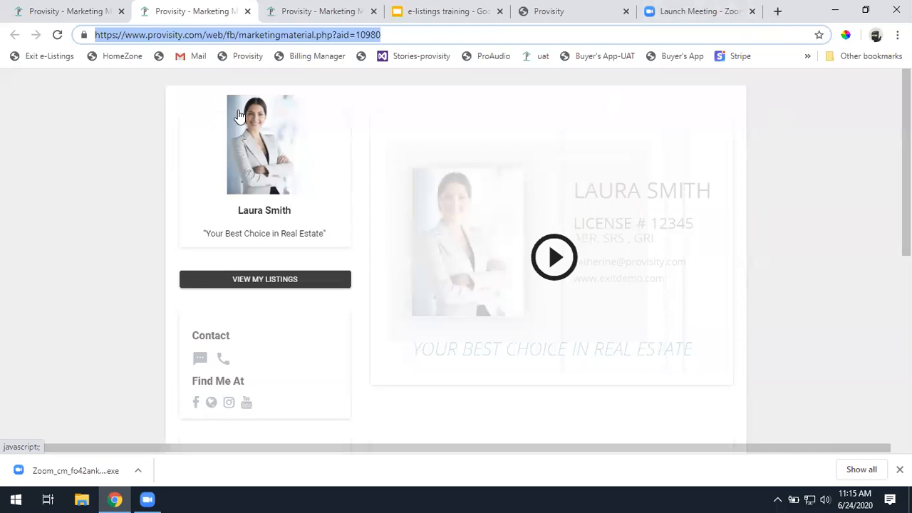
left_click(247, 12)
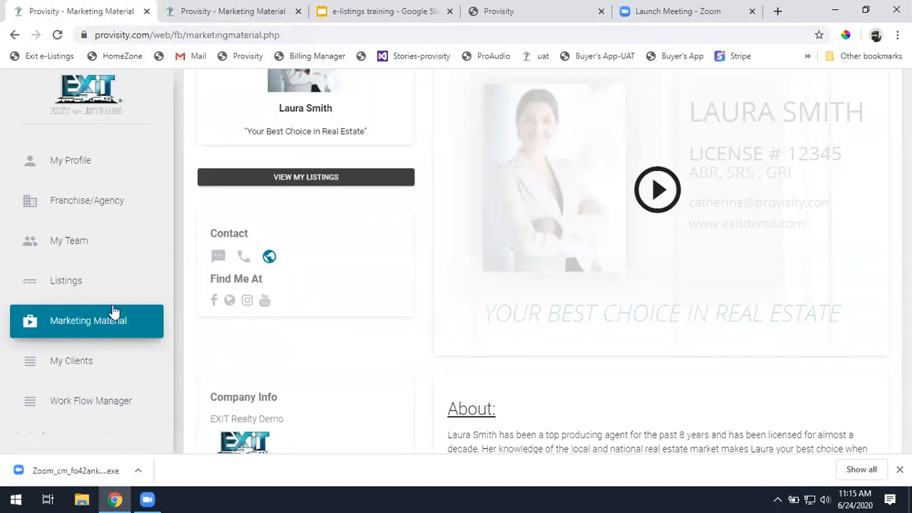
left_click(255, 13)
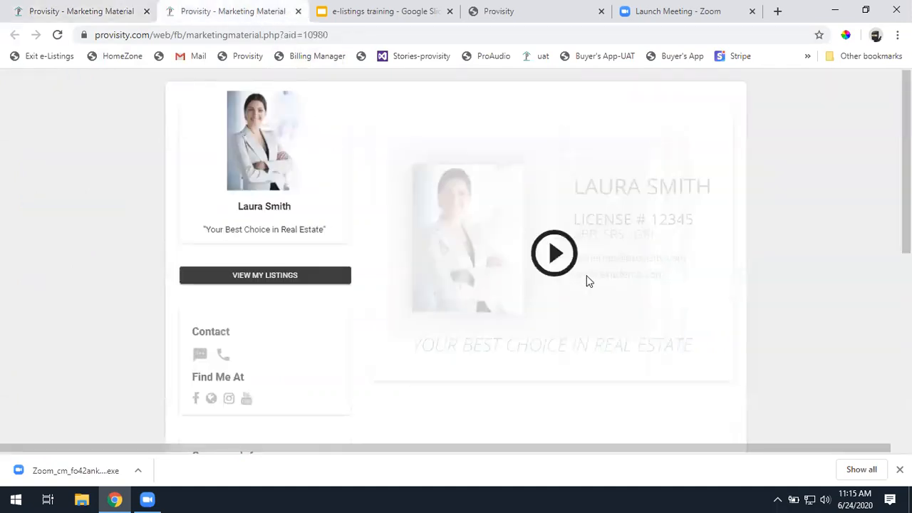
Open the My Profile settings from the Marketing Material tab and scroll through its details.
left_click(77, 12)
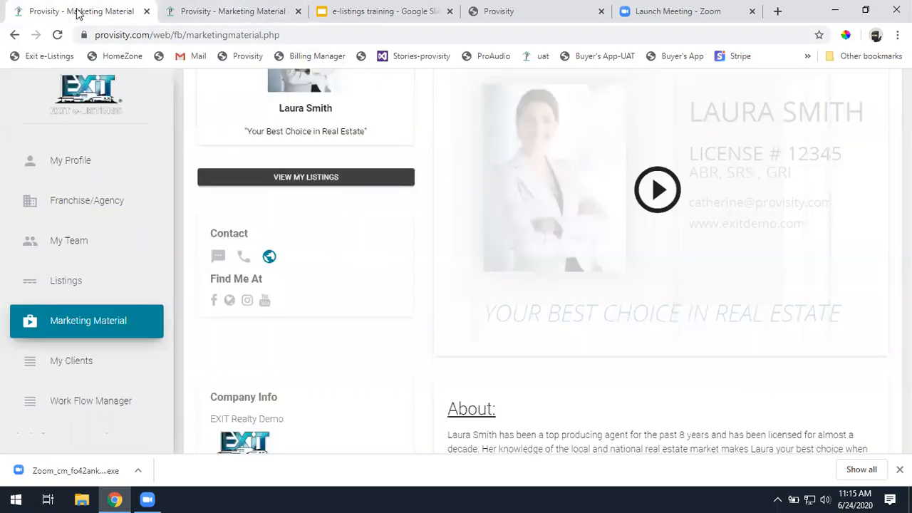
left_click(90, 162)
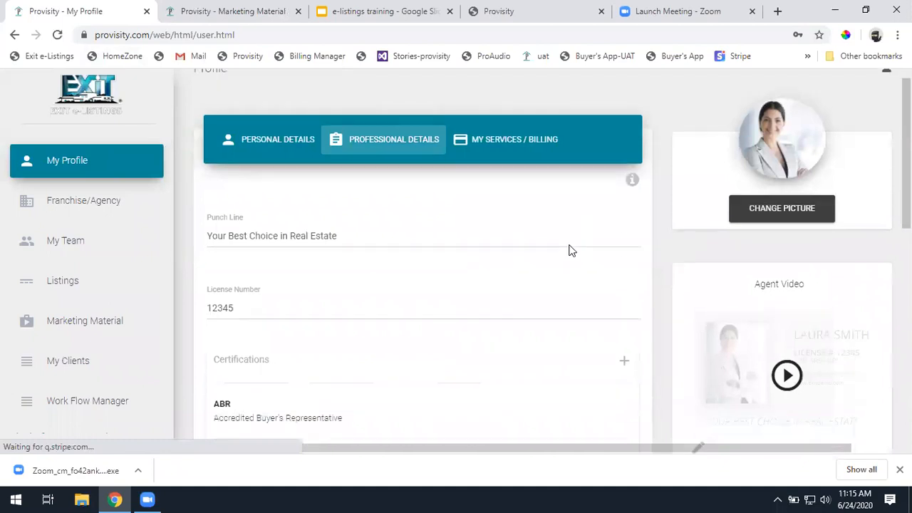
scroll(568, 250, "down", 3)
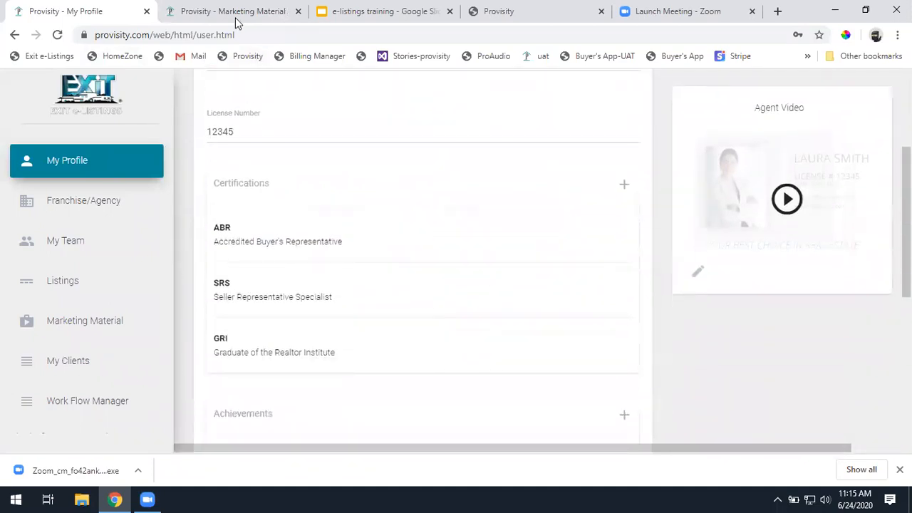
Compare with the public profile preview, then reload My Profile showing license 12345.
left_click(235, 21)
left_click(57, 35)
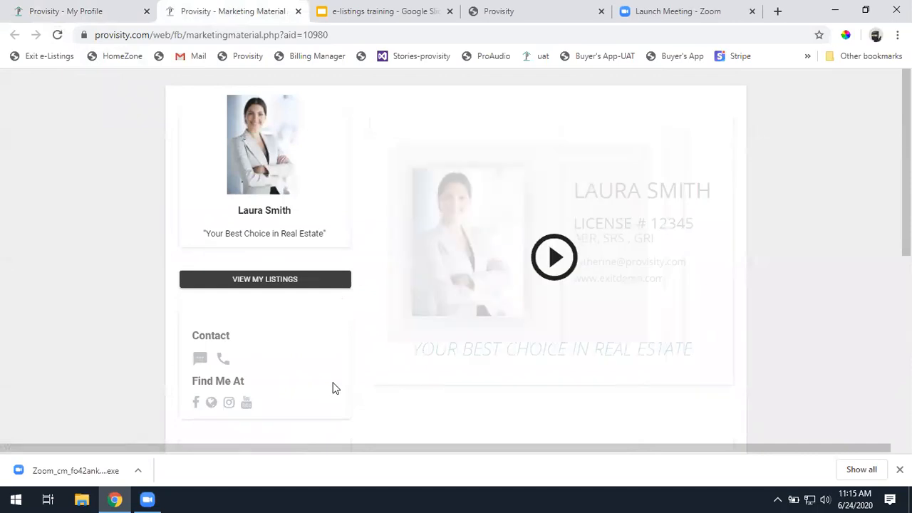
scroll(335, 388, "down", 6)
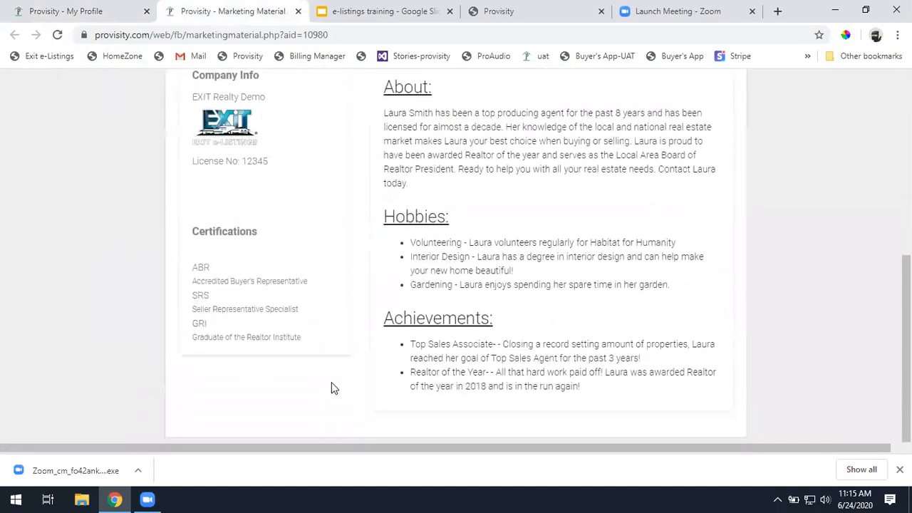
left_click(71, 11)
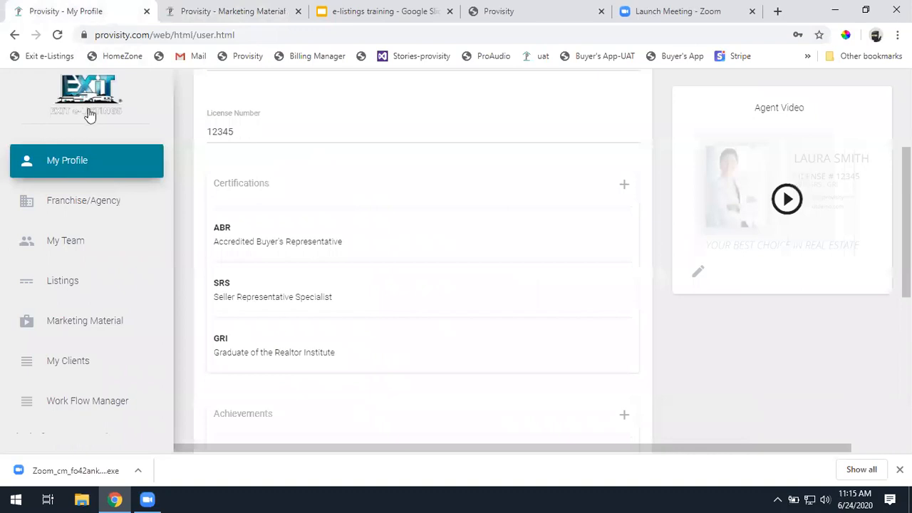
left_click(79, 158)
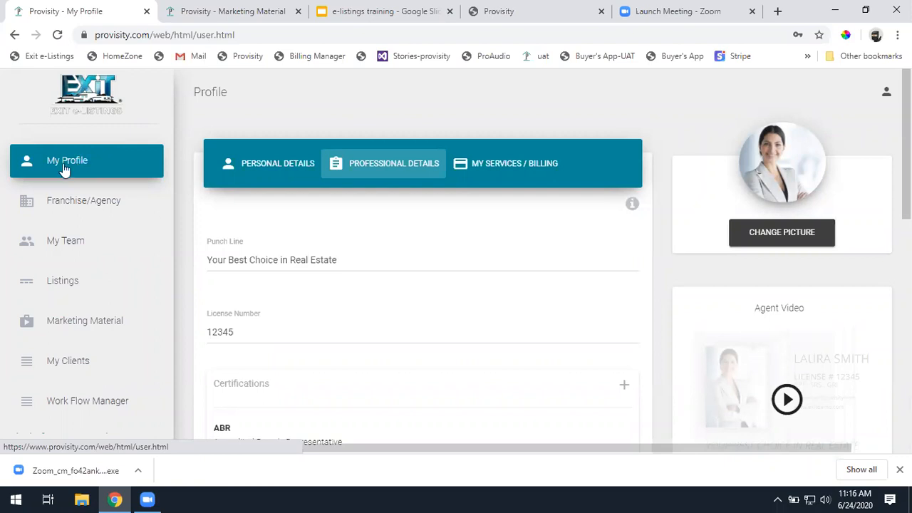
left_click(267, 163)
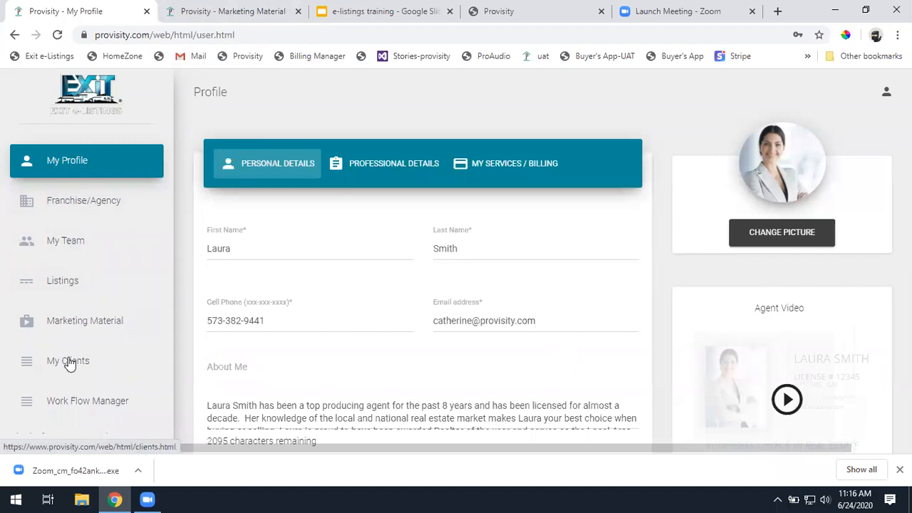
left_click(78, 204)
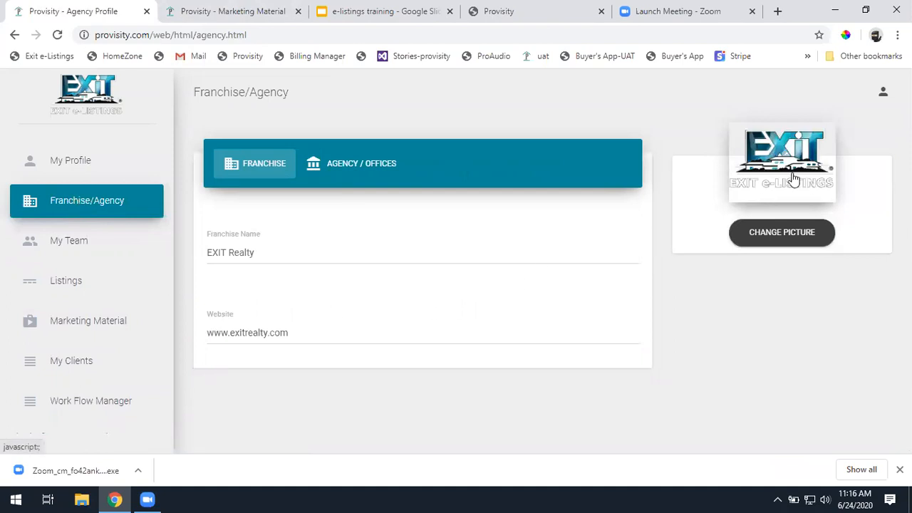
List Agency/Offices and inspect the EXIT Realty Demo office details without saving.
left_click(324, 164)
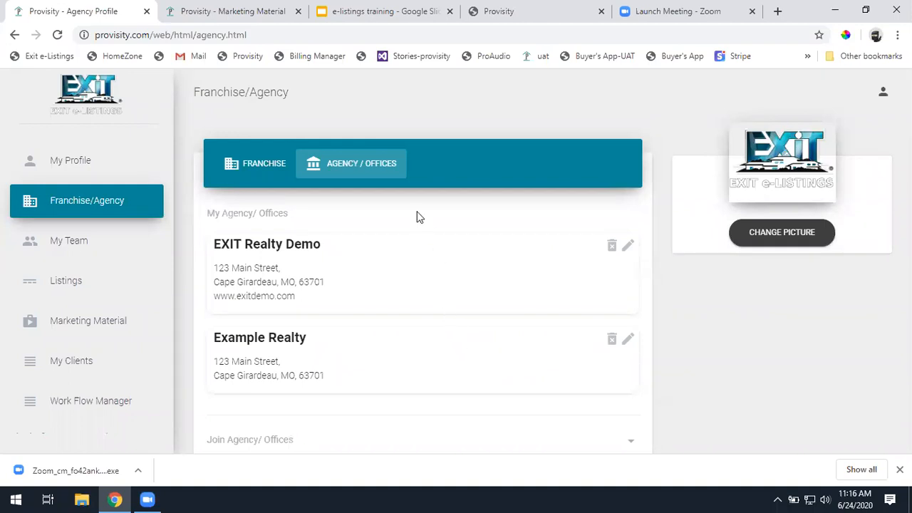
left_click(628, 246)
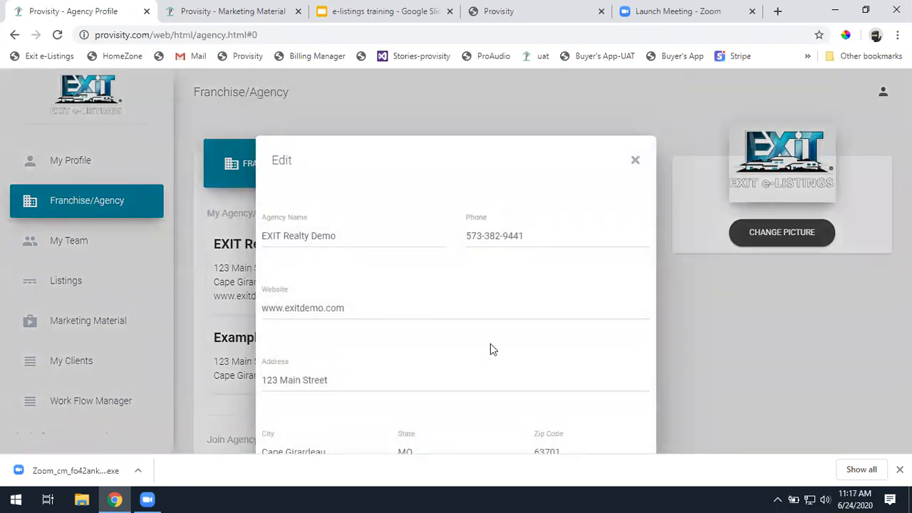
left_click_drag(371, 317, 255, 320)
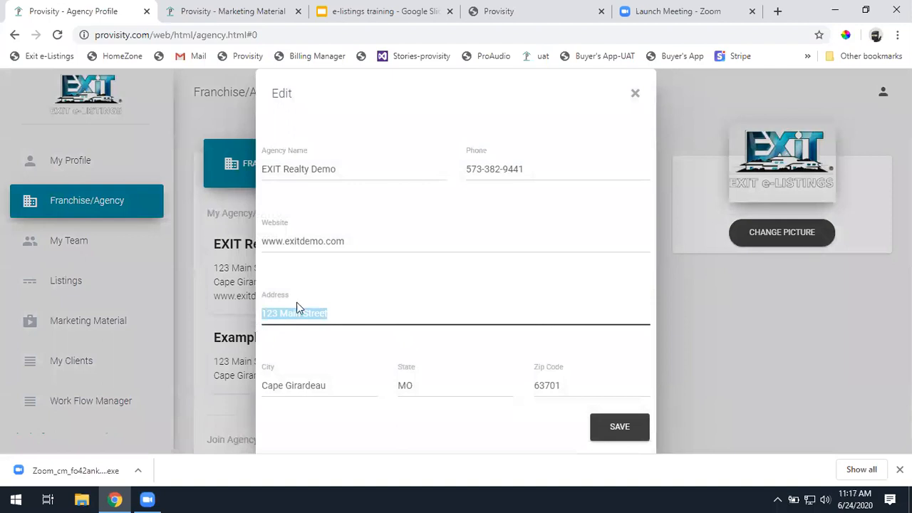
left_click(633, 94)
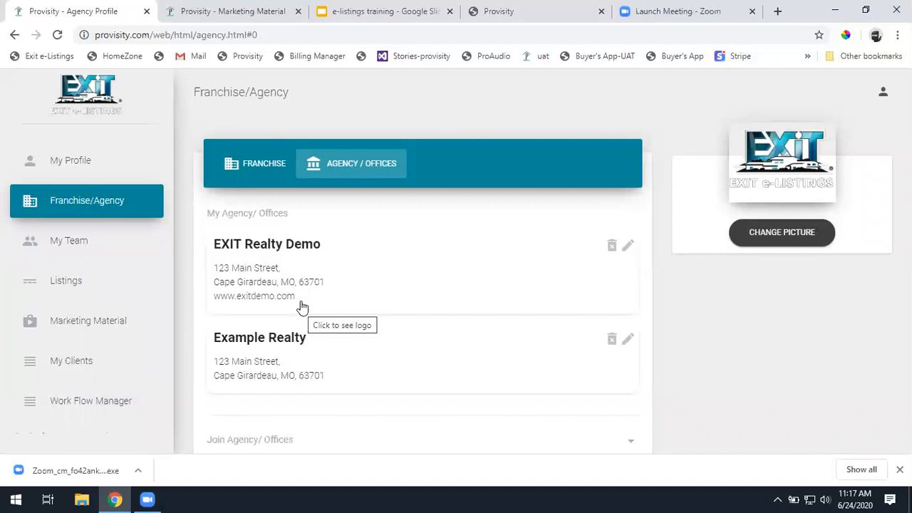
Preview and compare the Example Realty and EXIT Realty Demo office logos.
left_click(285, 375)
left_click(270, 284)
left_click(277, 346)
left_click(275, 269)
Browse and collapse the Join Agency/Offices list, then open My Team showing The A Team!
scroll(368, 277, "down", 2)
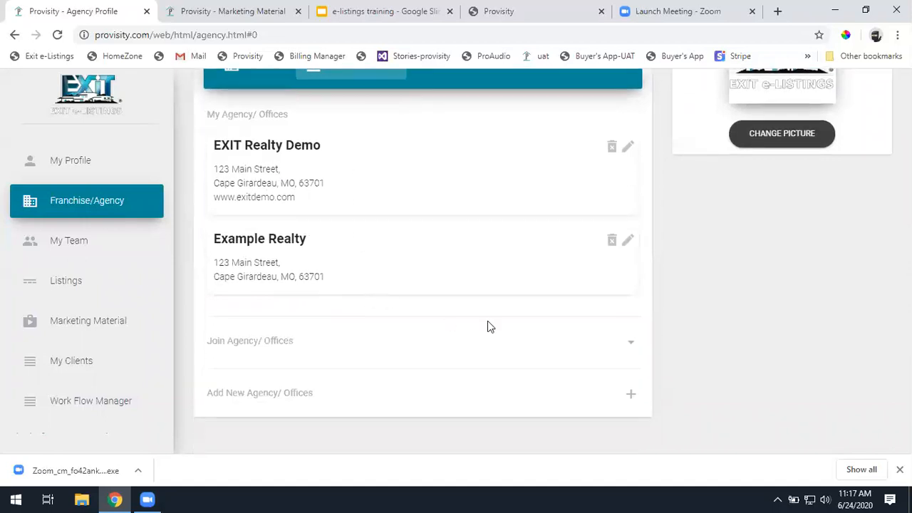
left_click(632, 354)
scroll(591, 338, "down", 1)
scroll(509, 396, "down", 3)
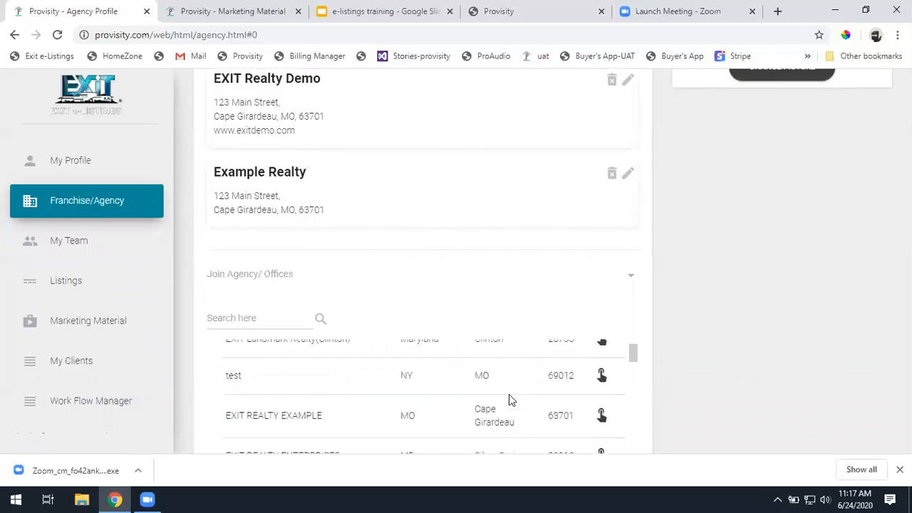
scroll(725, 381, "down", 1)
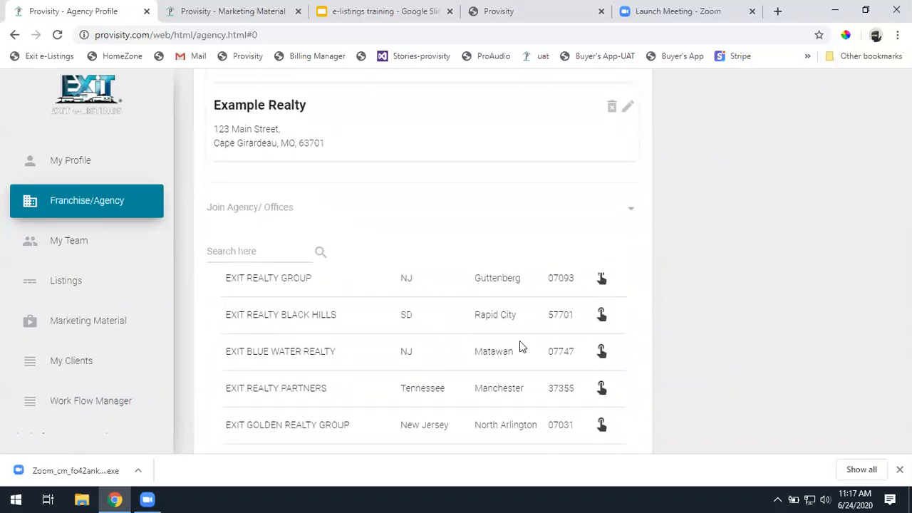
scroll(527, 338, "down", 2)
left_click(630, 212)
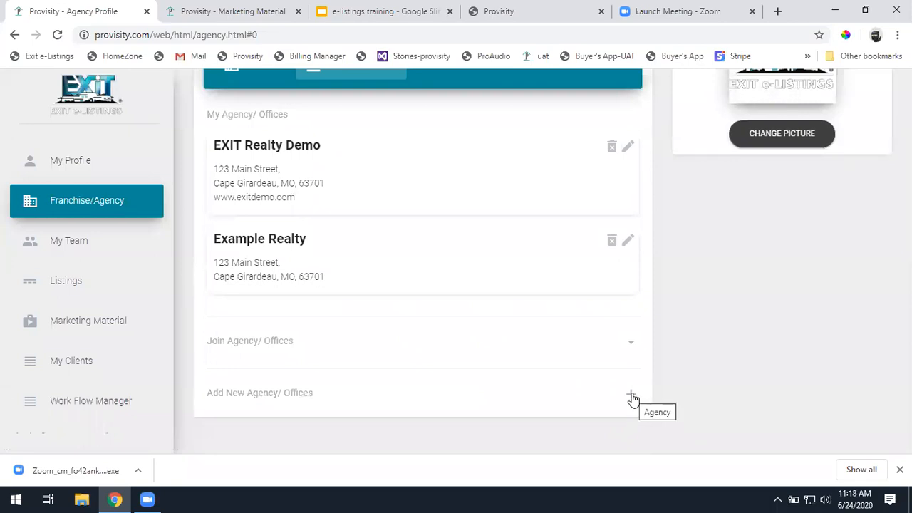
left_click(69, 243)
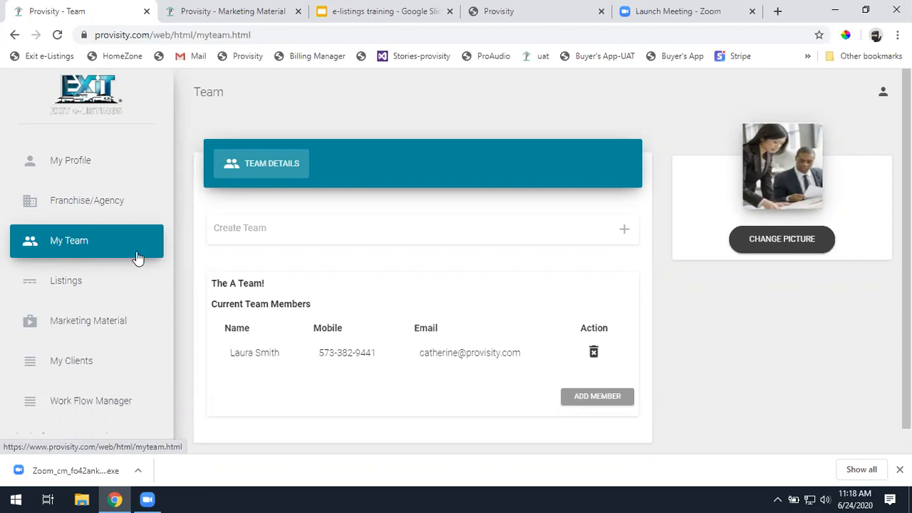
Look at the new team form without adding one, then look for members to add to The A Team!
left_click(624, 231)
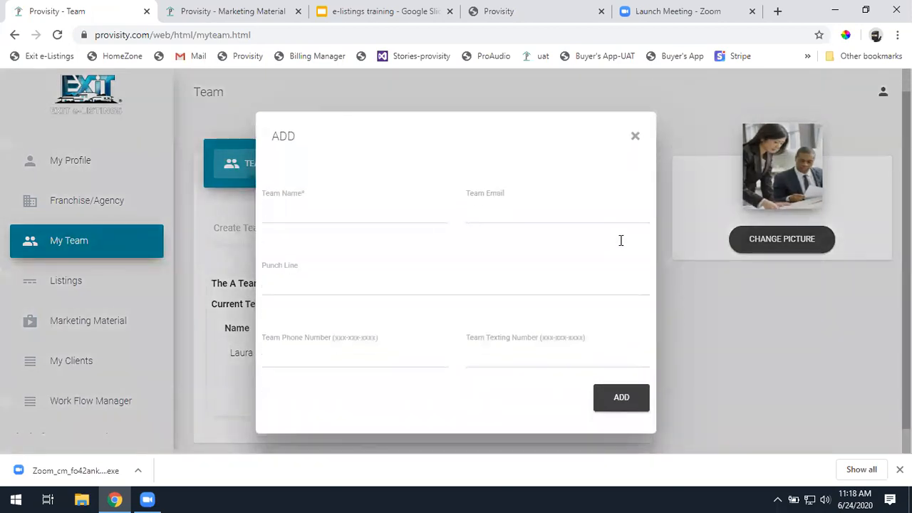
left_click(634, 137)
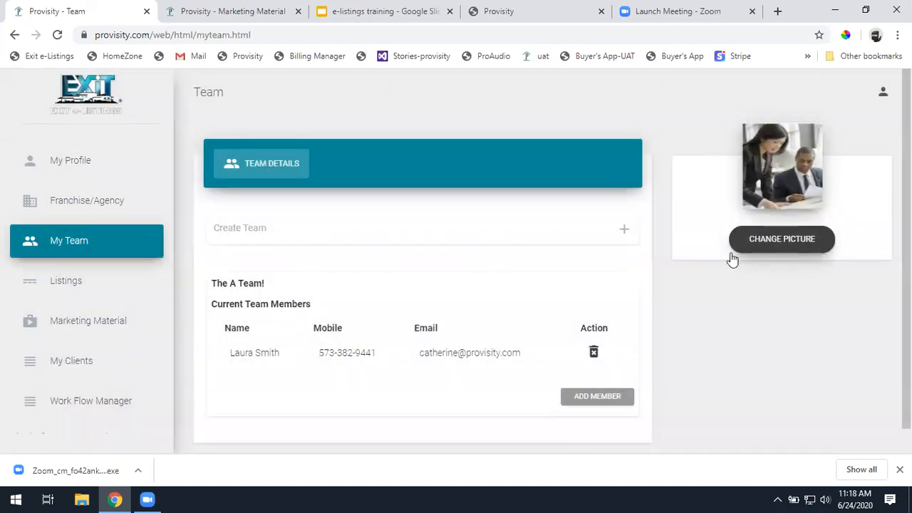
scroll(634, 310, "down", 1)
left_click(610, 373)
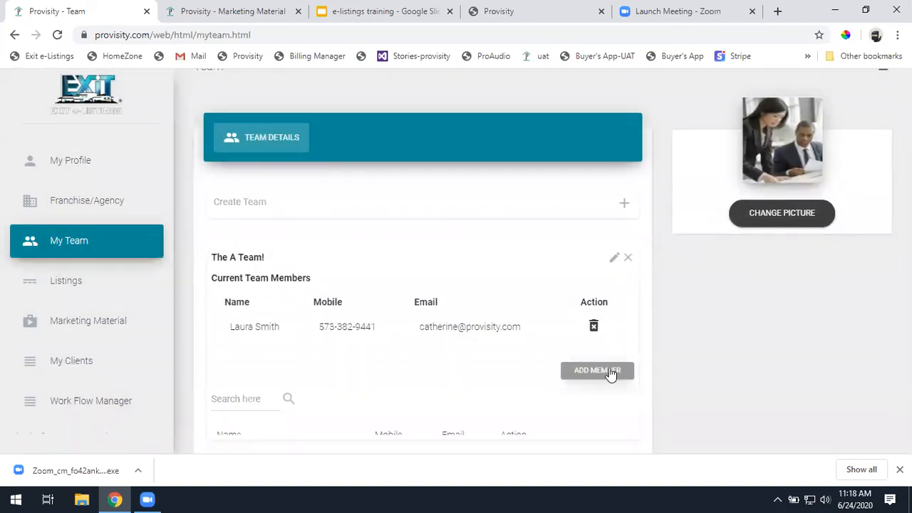
scroll(701, 369, "down", 1)
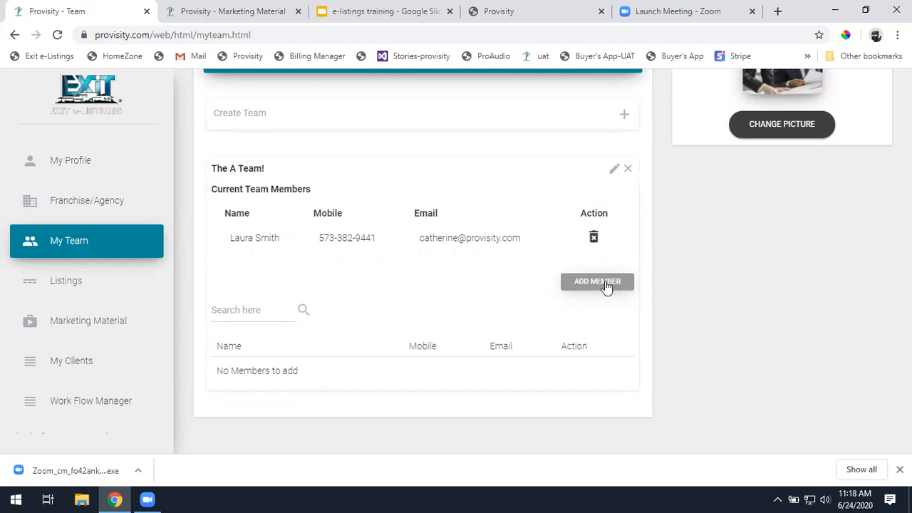
Cancel deleting The A Team! and go to the Listings page.
left_click(627, 170)
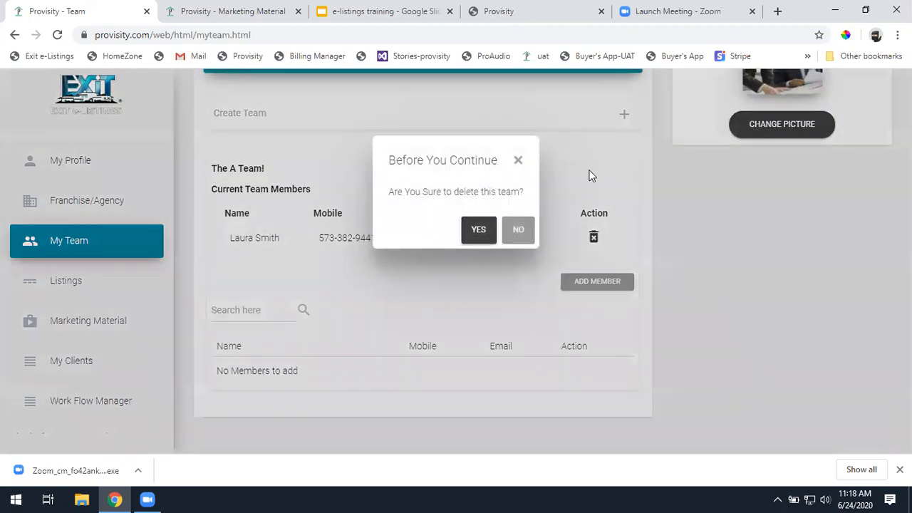
left_click(519, 156)
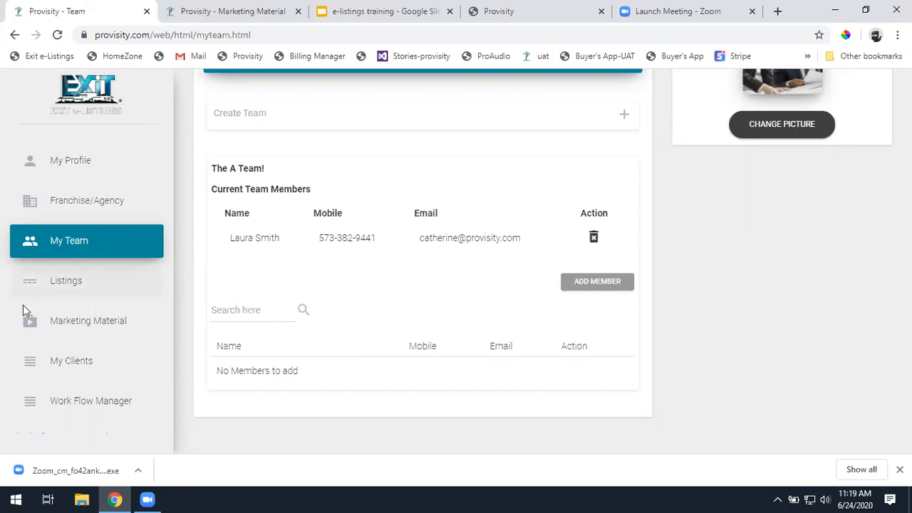
left_click(67, 284)
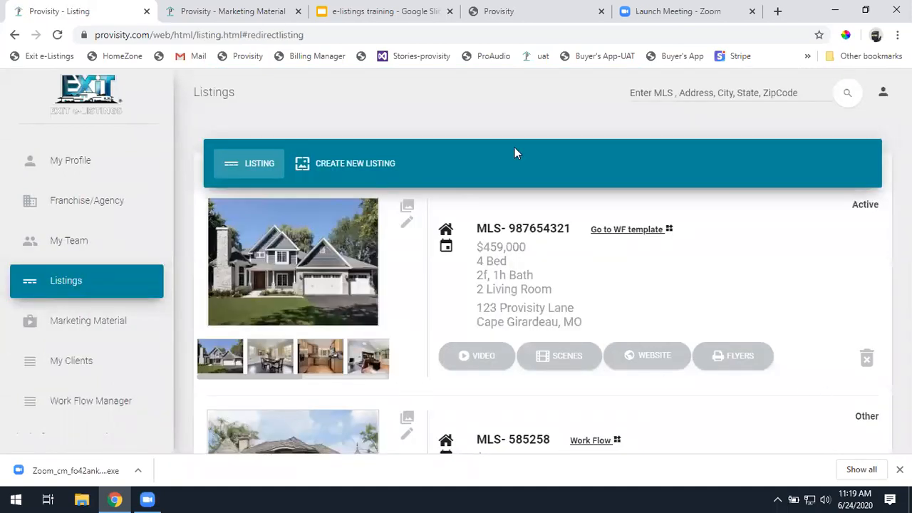
scroll(773, 291, "down", 2)
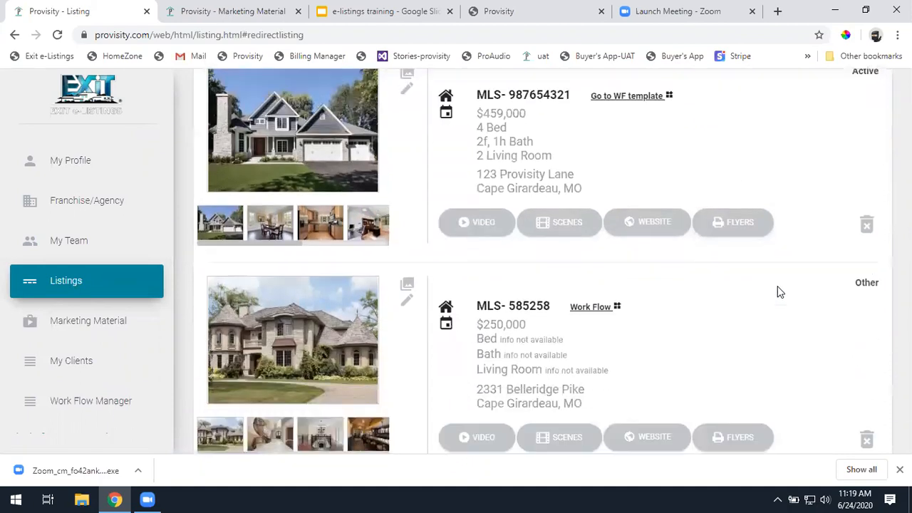
scroll(778, 292, "down", 4)
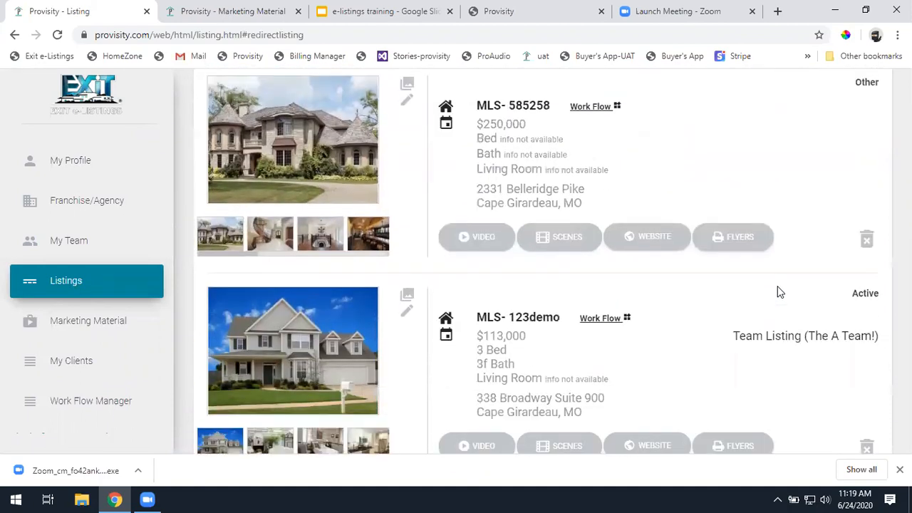
scroll(779, 292, "down", 1)
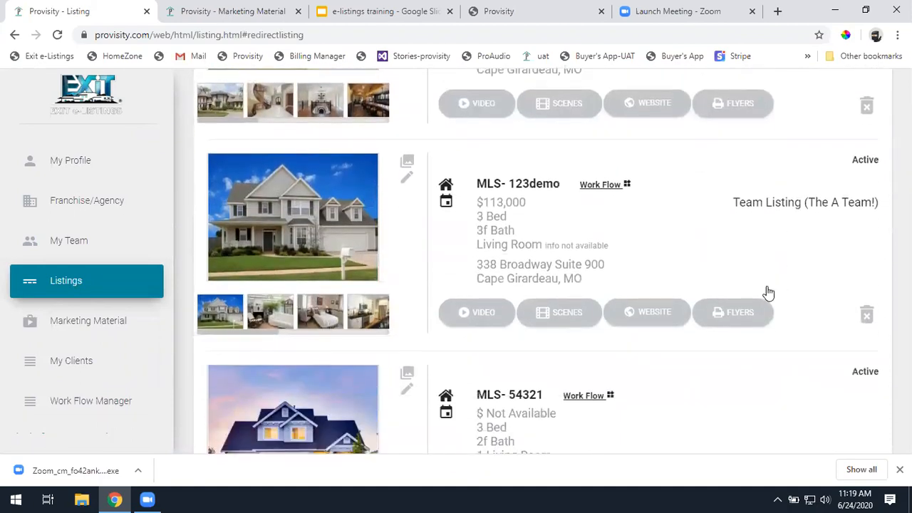
scroll(768, 292, "up", 6)
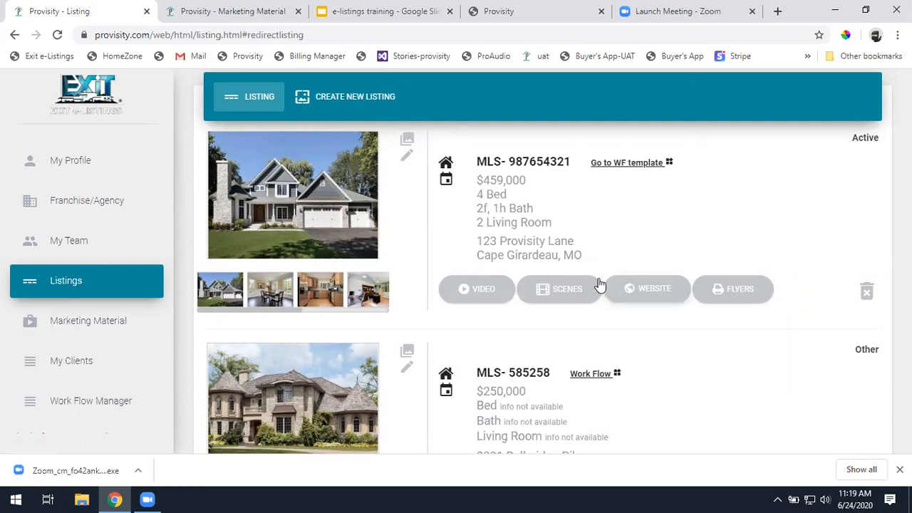
scroll(619, 286, "down", 3)
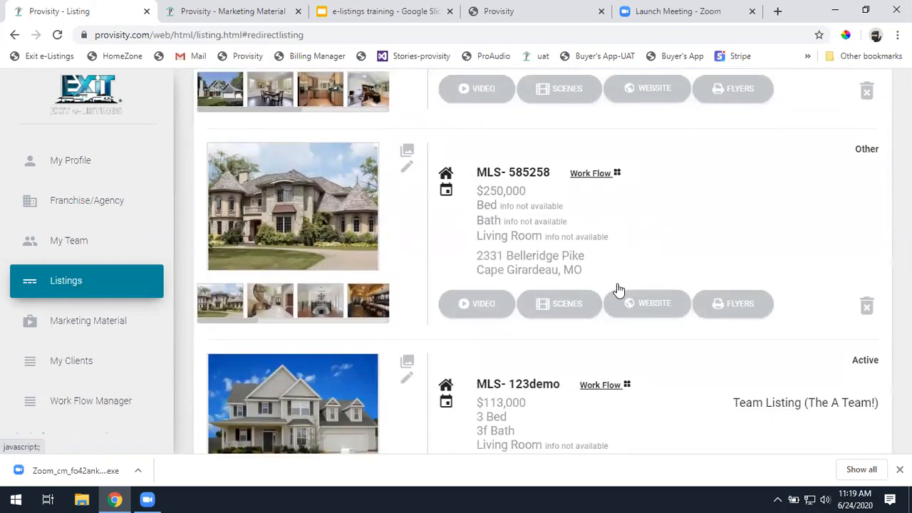
scroll(616, 289, "down", 2)
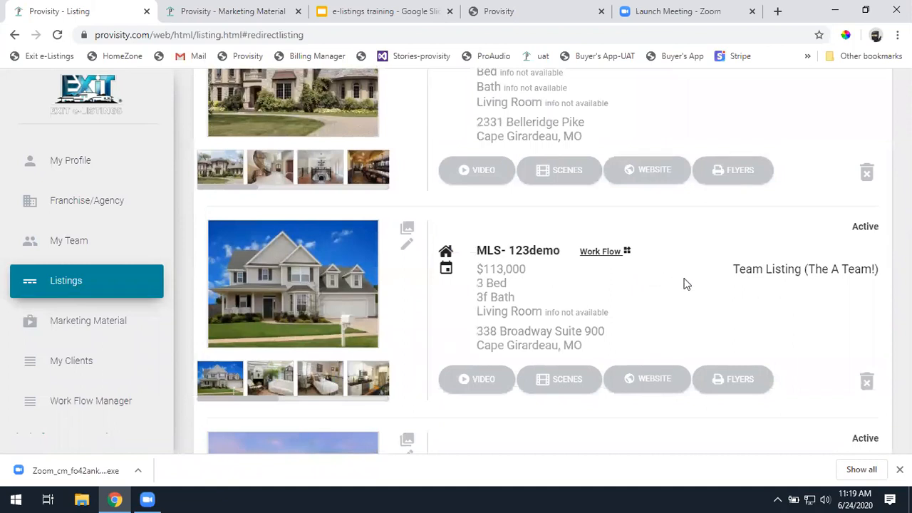
scroll(686, 281, "up", 6)
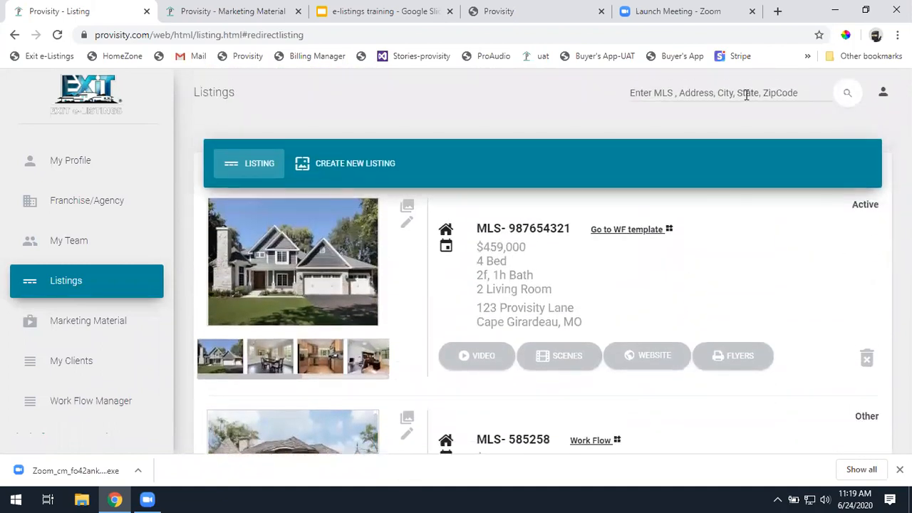
left_click(736, 93)
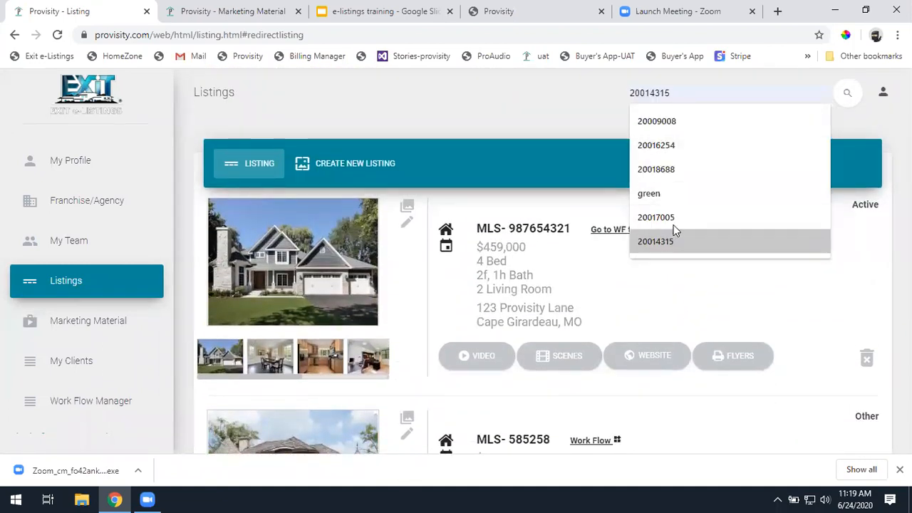
left_click(570, 114)
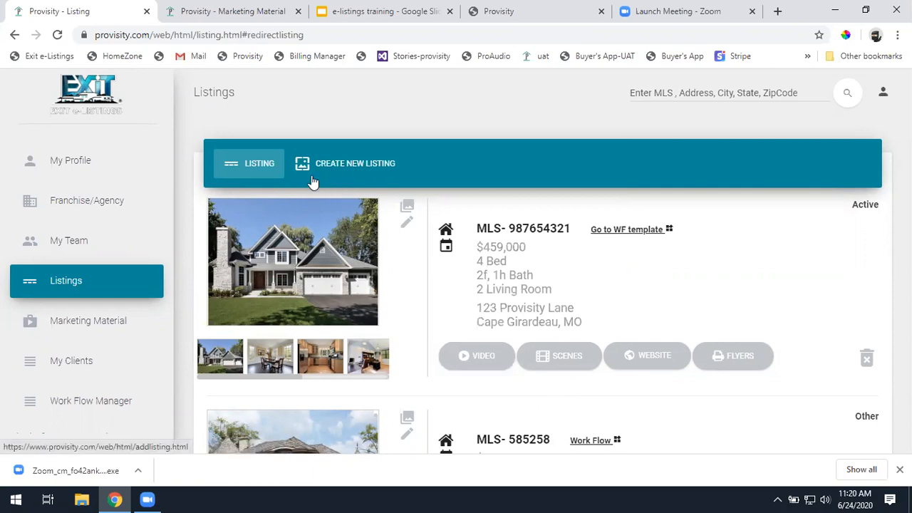
left_click(347, 168)
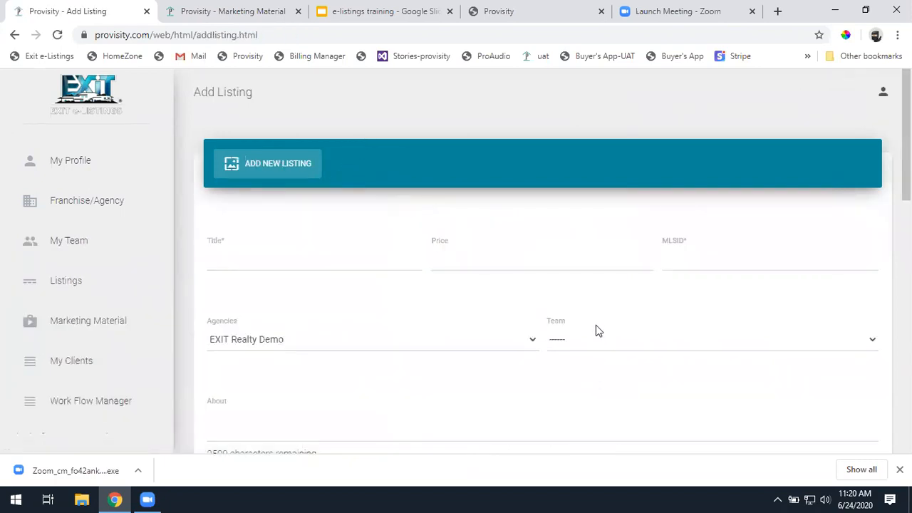
scroll(597, 321, "down", 6)
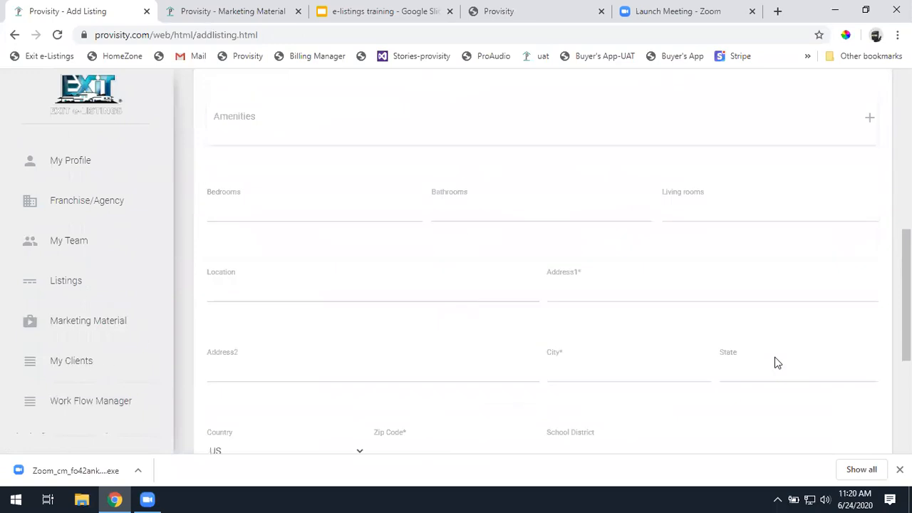
scroll(776, 360, "down", 4)
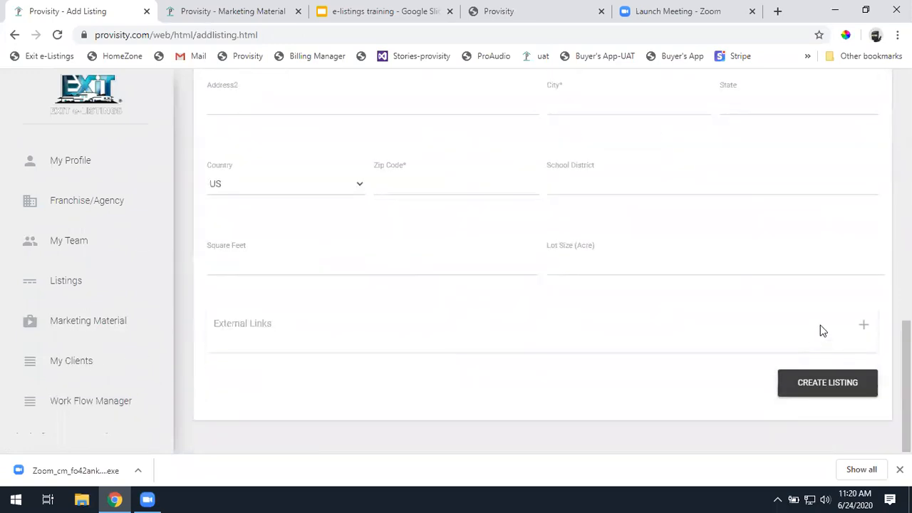
scroll(820, 325, "up", 10)
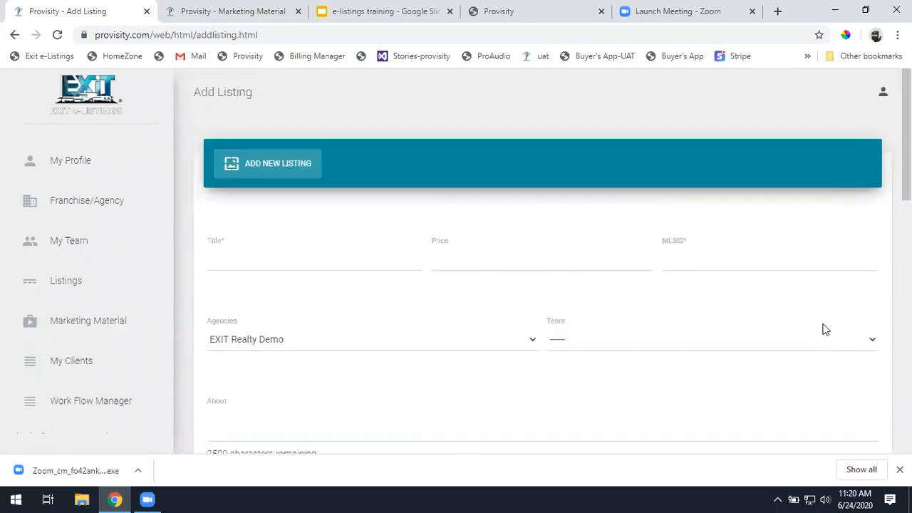
left_click(100, 295)
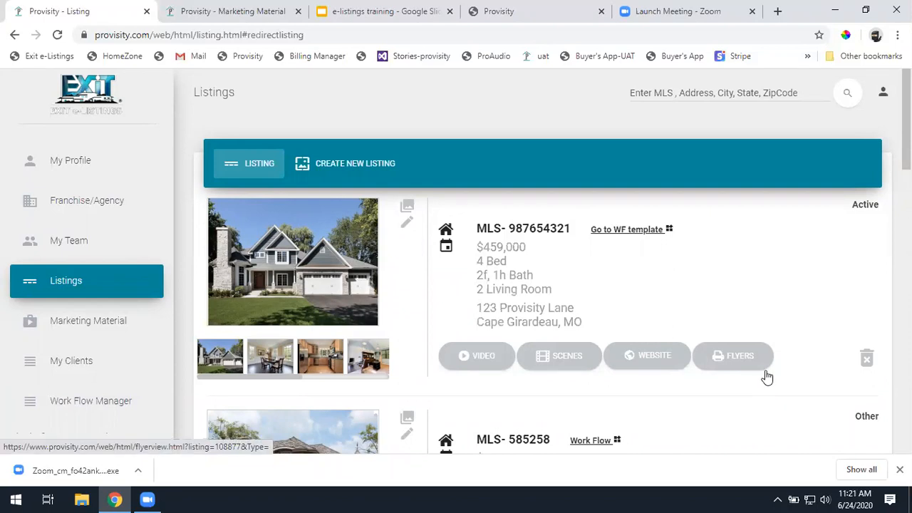
Create a new listing titled 'Just Listed!' with MLSID 123456.
left_click(377, 165)
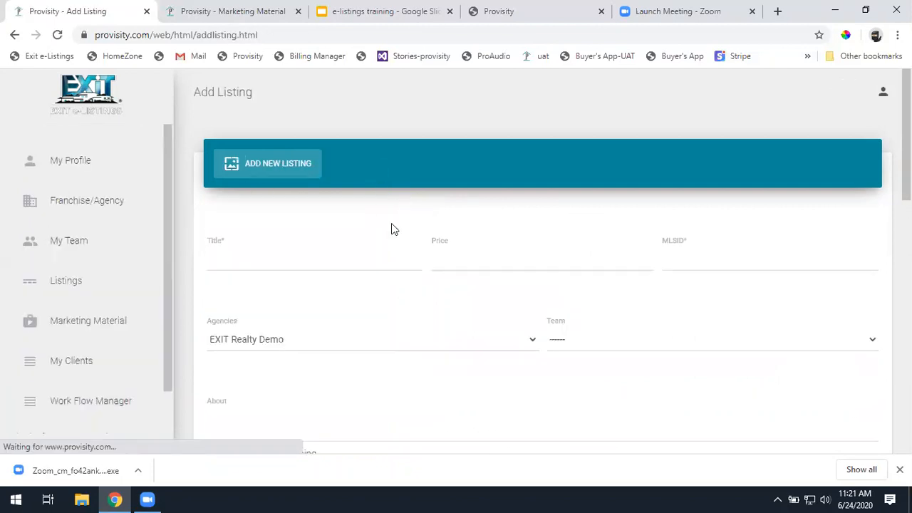
left_click(322, 252)
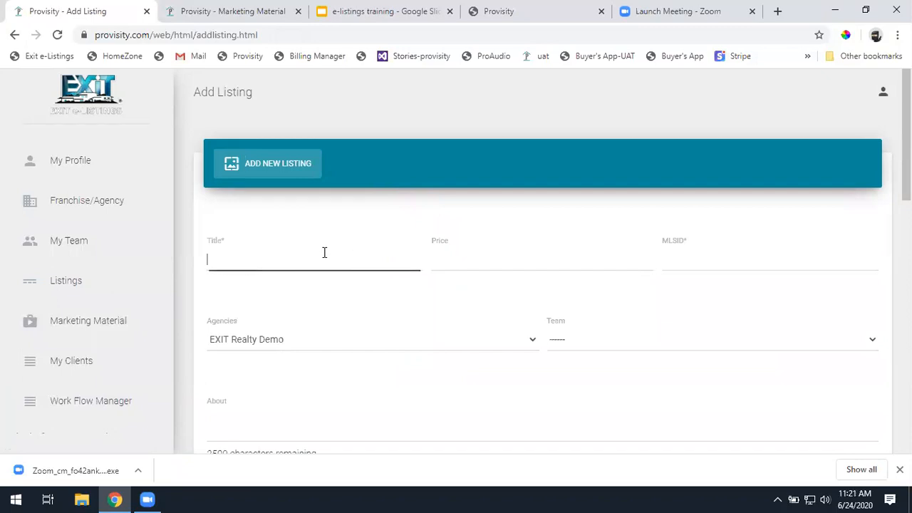
type("Just Listed!")
key("Tab")
key("Tab")
type("123456")
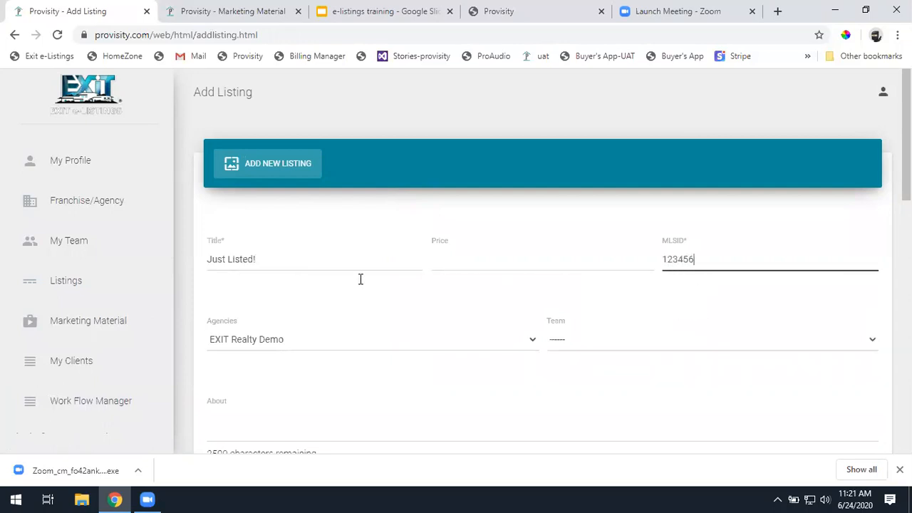
Keep EXIT Realty Demo as the listing's agency and leave Team blank.
scroll(392, 359, "down", 1)
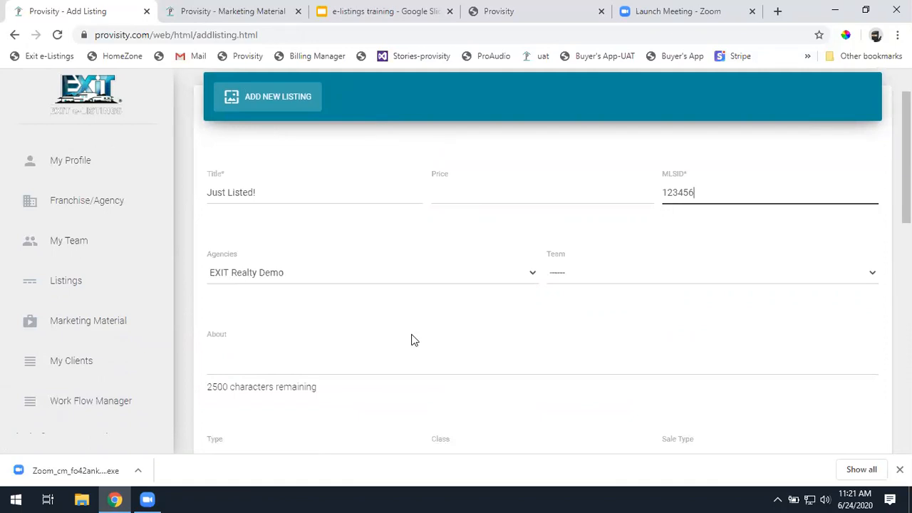
left_click(406, 272)
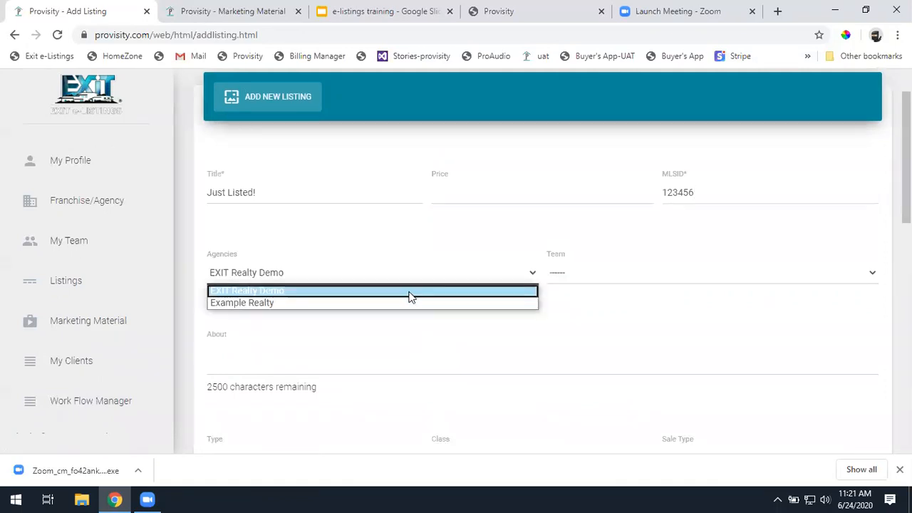
left_click(411, 291)
left_click(580, 279)
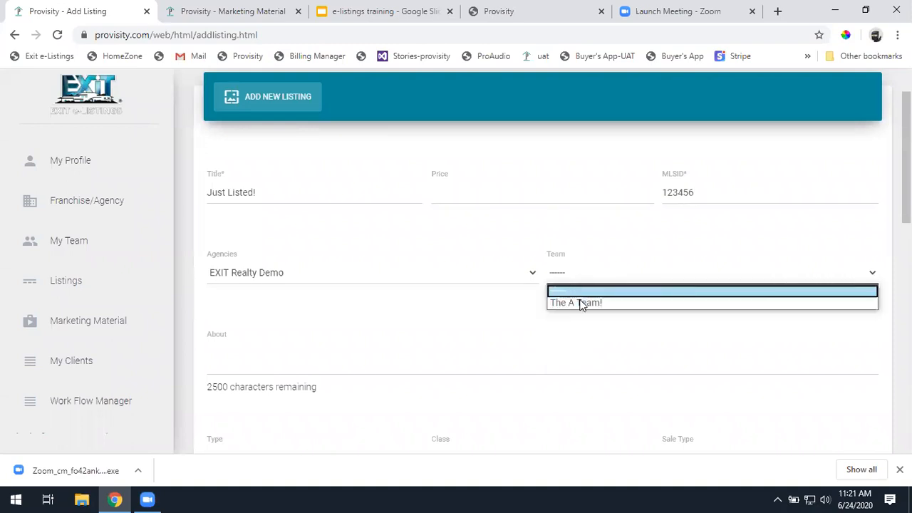
left_click(578, 296)
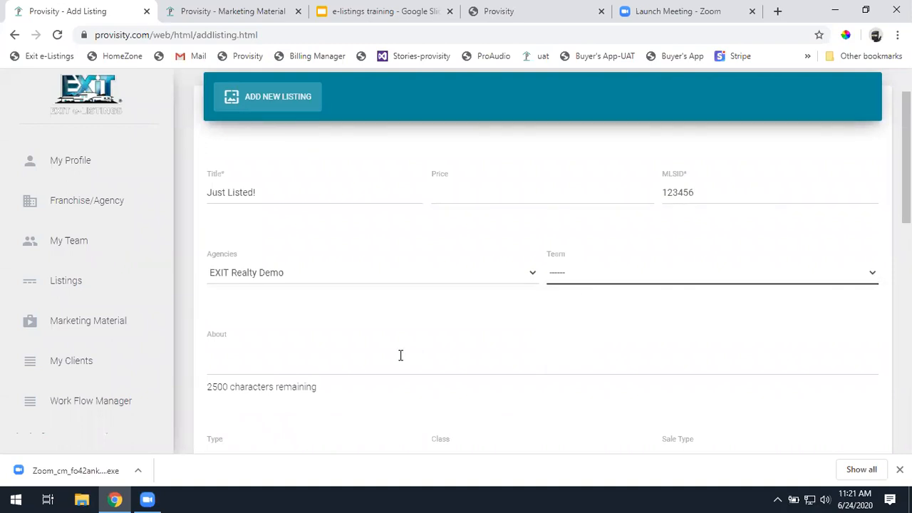
Enter the address 123 Main Street, Cape Girardeau, MO.
scroll(312, 363, "down", 2)
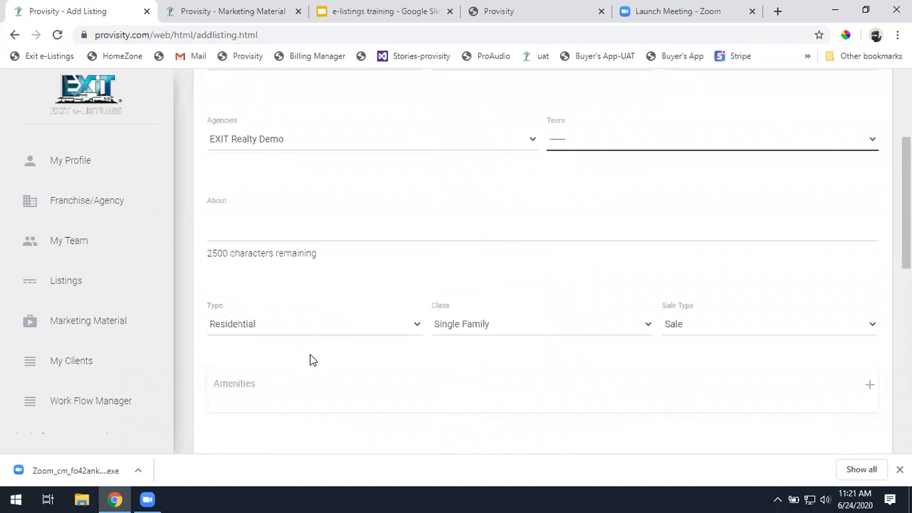
scroll(328, 356, "down", 1)
scroll(530, 371, "down", 1)
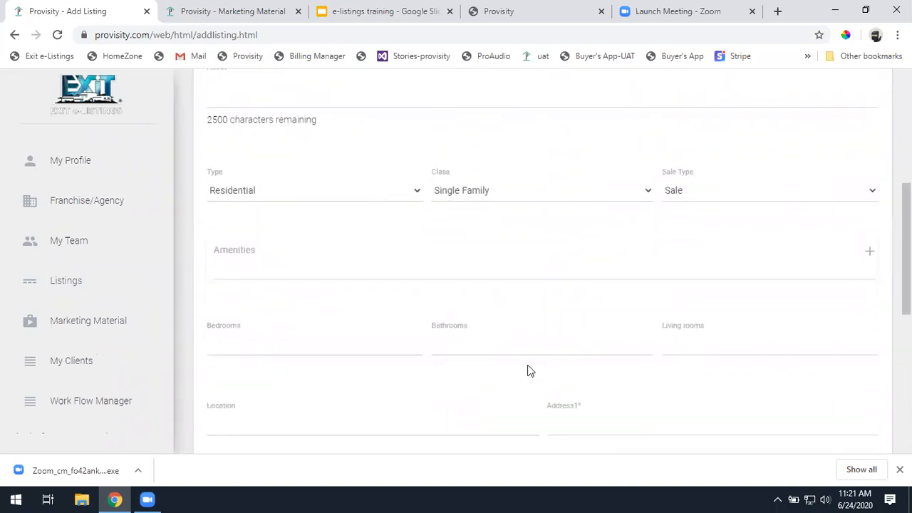
scroll(529, 372, "down", 1)
left_click(607, 356)
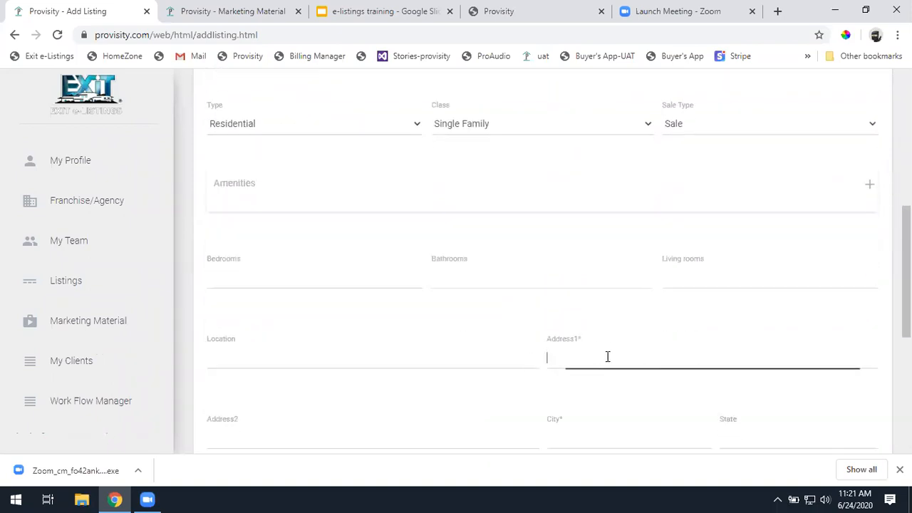
type("123 Main Street")
left_click(623, 434)
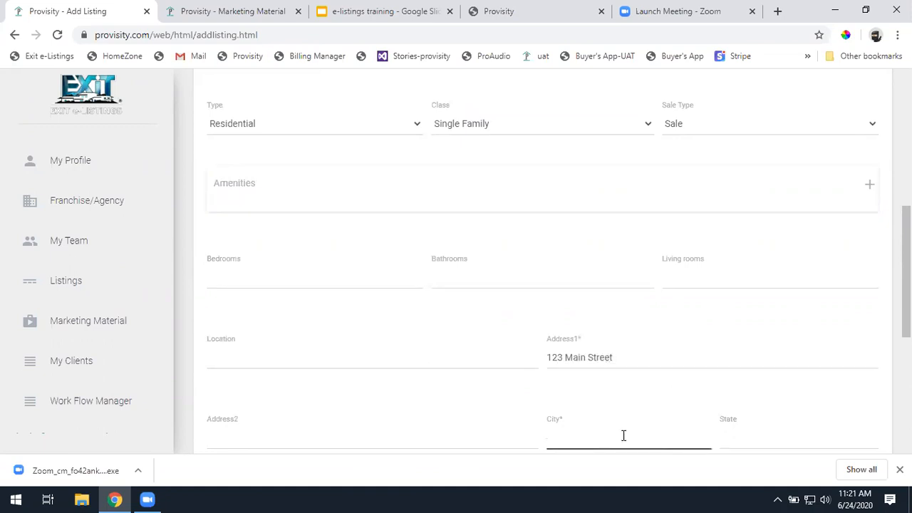
type("Cape Girardeau")
key("Tab")
type("MO")
Set the zip code to 000000 and scroll down to External Links.
scroll(349, 341, "down", 1)
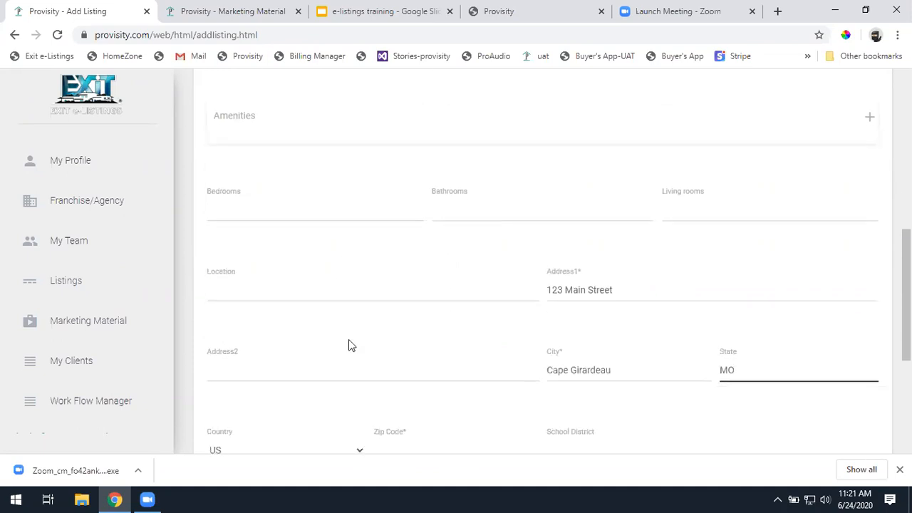
scroll(348, 345, "down", 2)
left_click(419, 321)
type("000000")
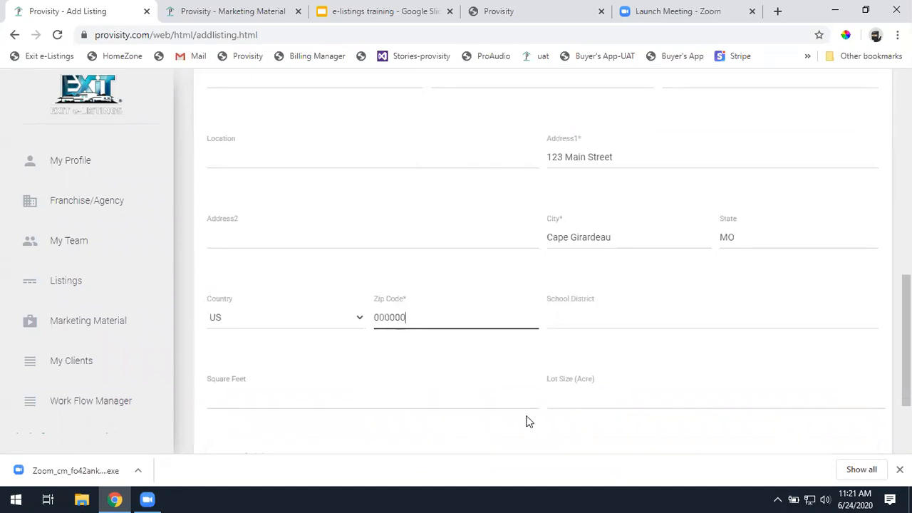
scroll(528, 421, "down", 1)
scroll(387, 332, "down", 1)
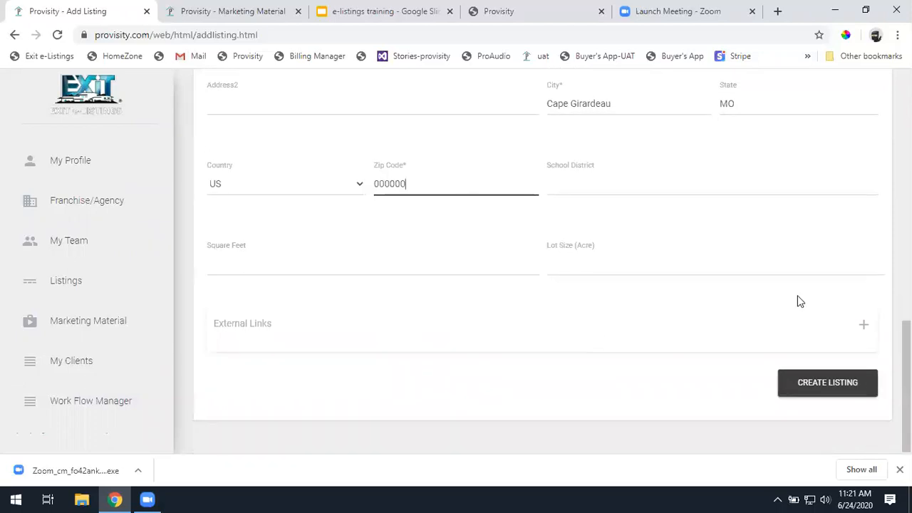
left_click_drag(296, 334, 211, 332)
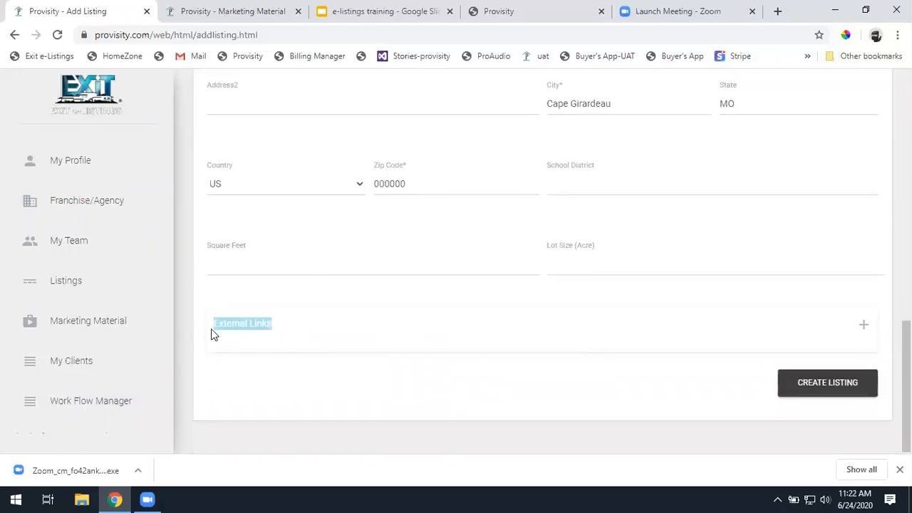
left_click(865, 327)
left_click(315, 372)
type("ww")
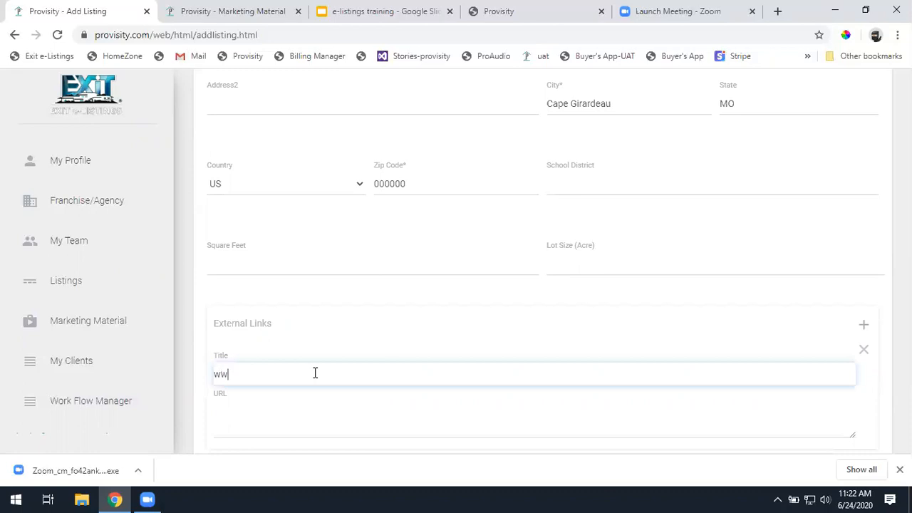
type("w.d")
key("BackSpace")
key("BackSpace")
key("BackSpace")
key("BackSpace")
key("BackSpace")
type("Drone Tour")
key("Tab")
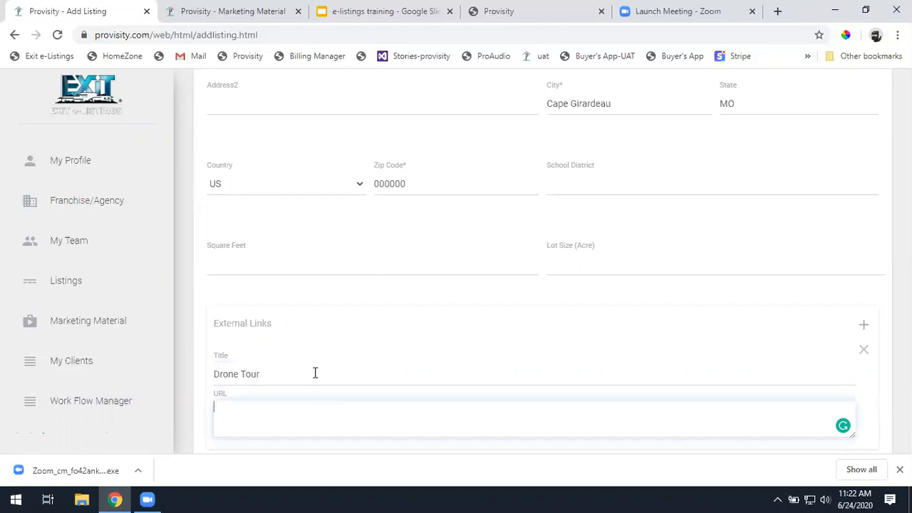
type("w")
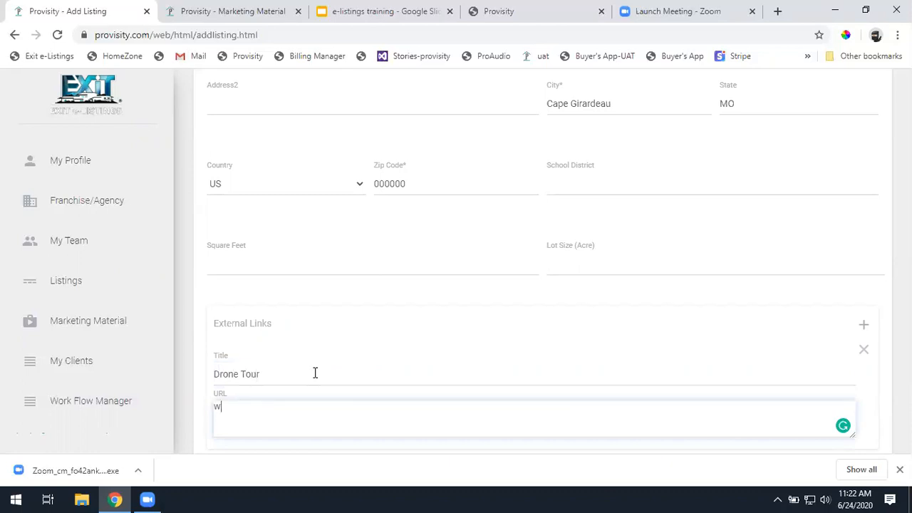
type("ww.dronetour.com")
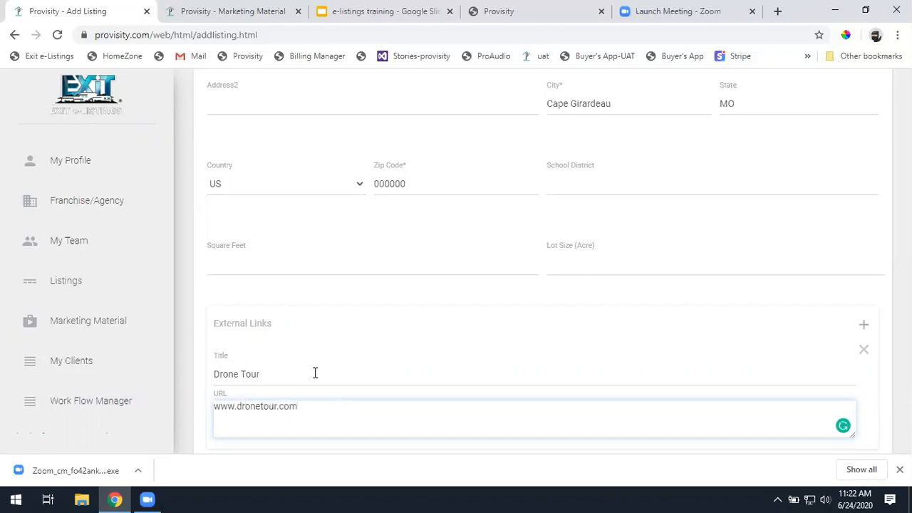
scroll(636, 312, "down", 1)
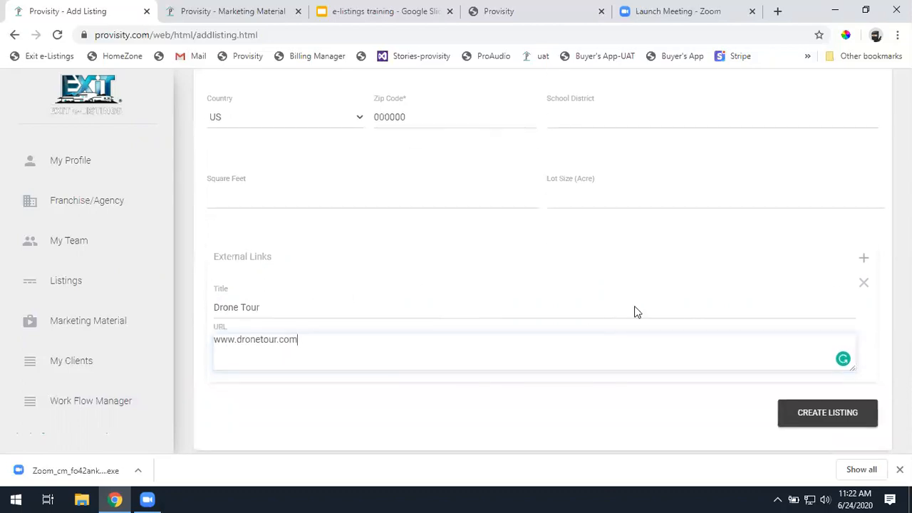
left_click(863, 258)
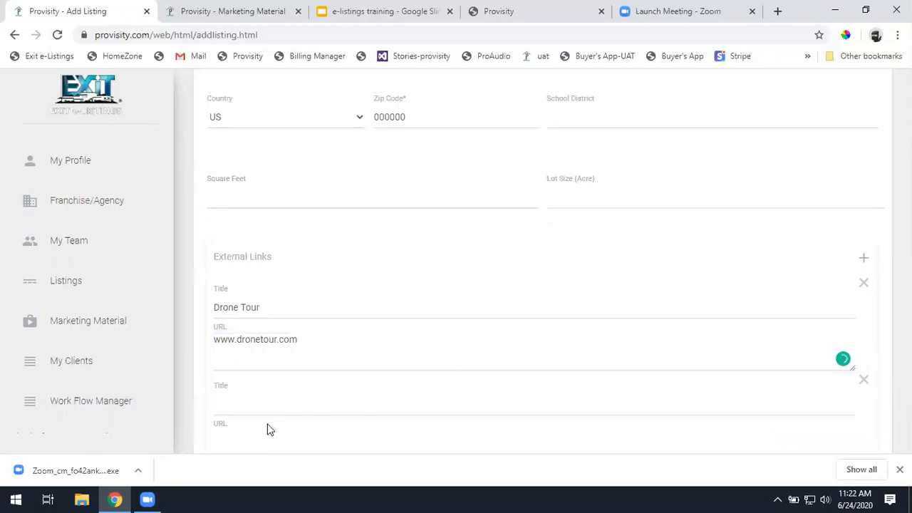
left_click(249, 400)
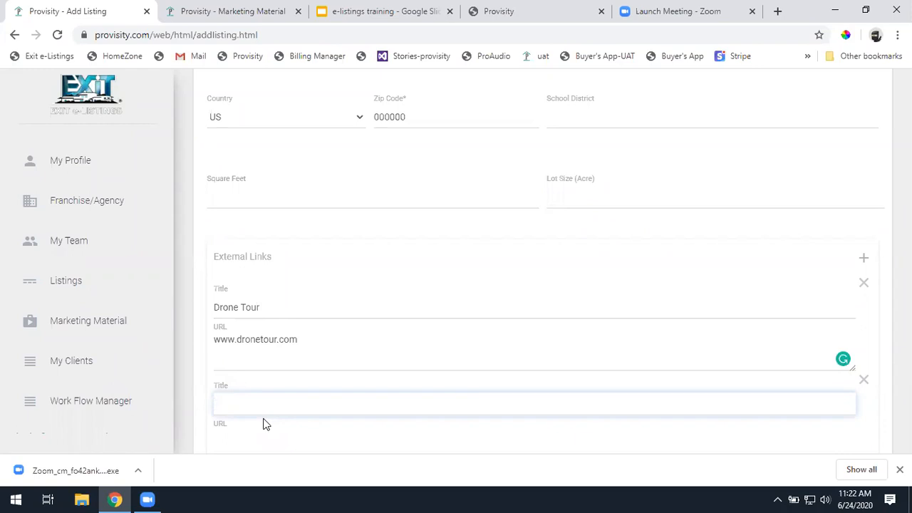
type("Video Walk Through")
key("Tab")
type("www")
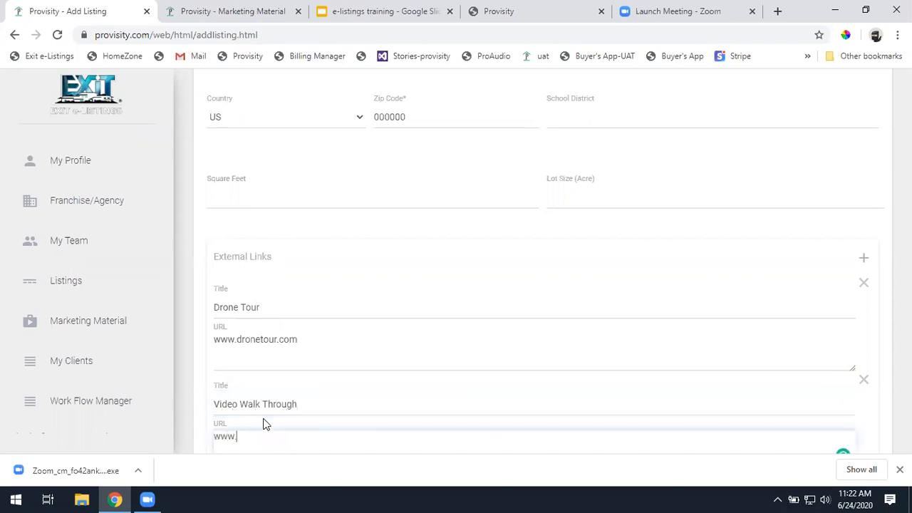
type(".youtube.com")
left_click(675, 450)
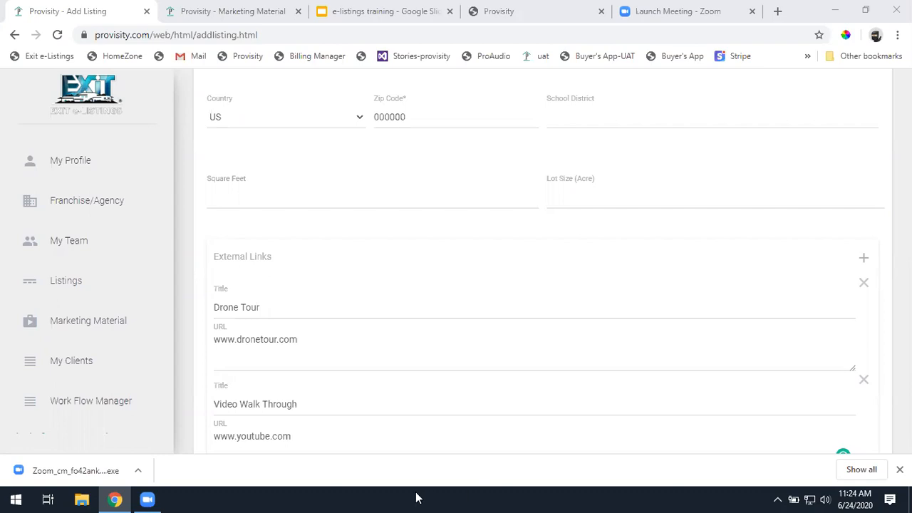
Replace the listing's MLSID 123456 with 12589, fixing a mistyped entry.
scroll(588, 288, "up", 1)
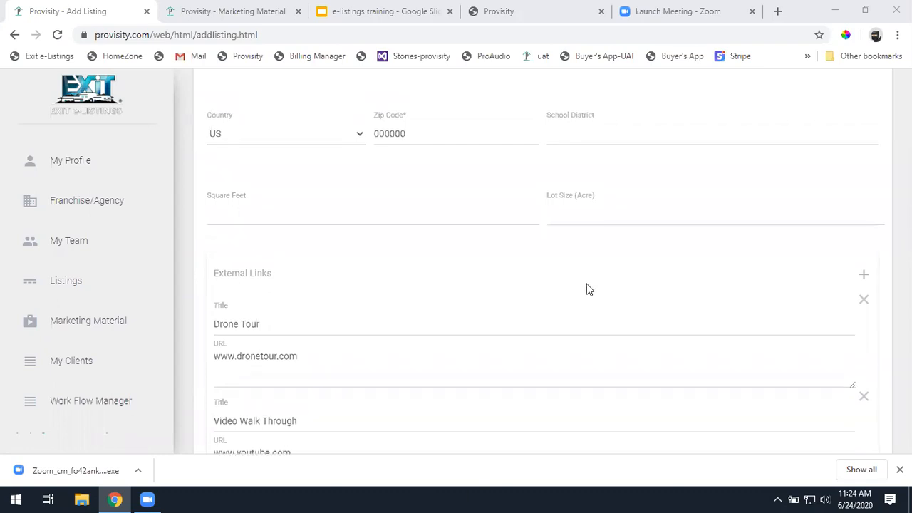
scroll(589, 289, "up", 8)
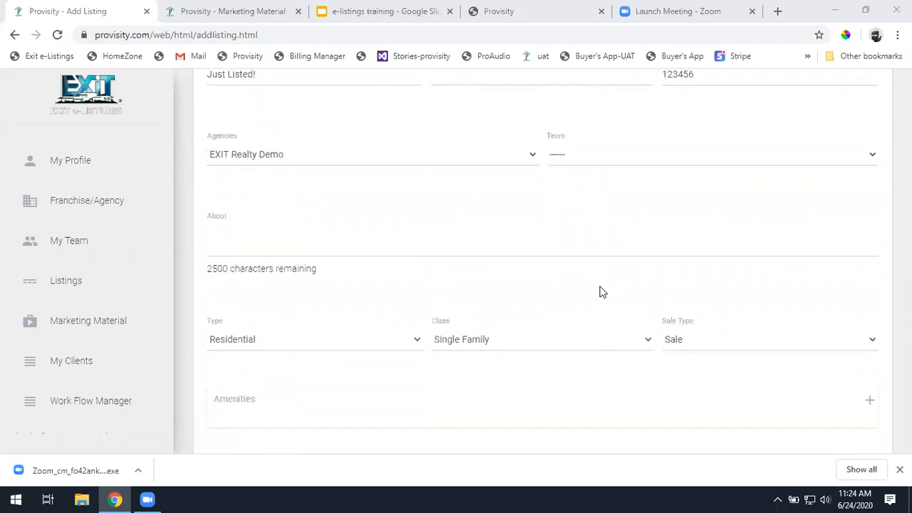
left_click_drag(694, 192, 676, 187)
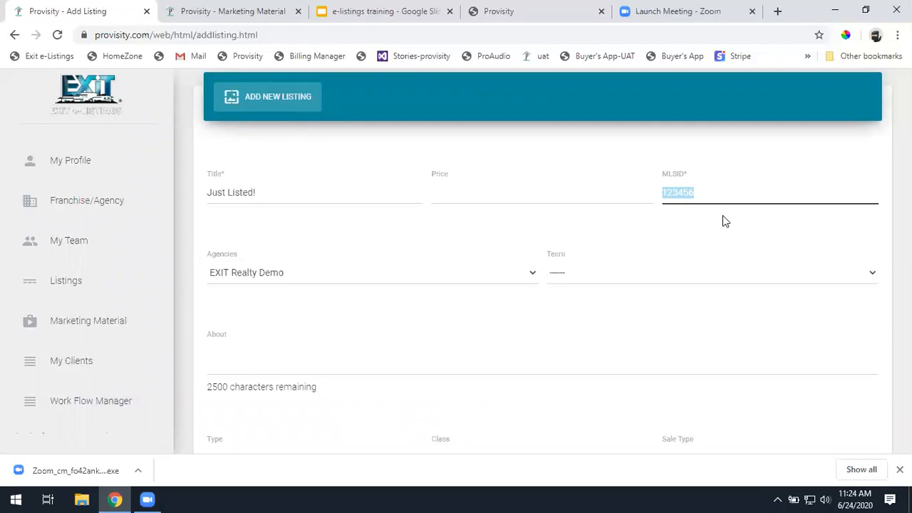
type("Commer")
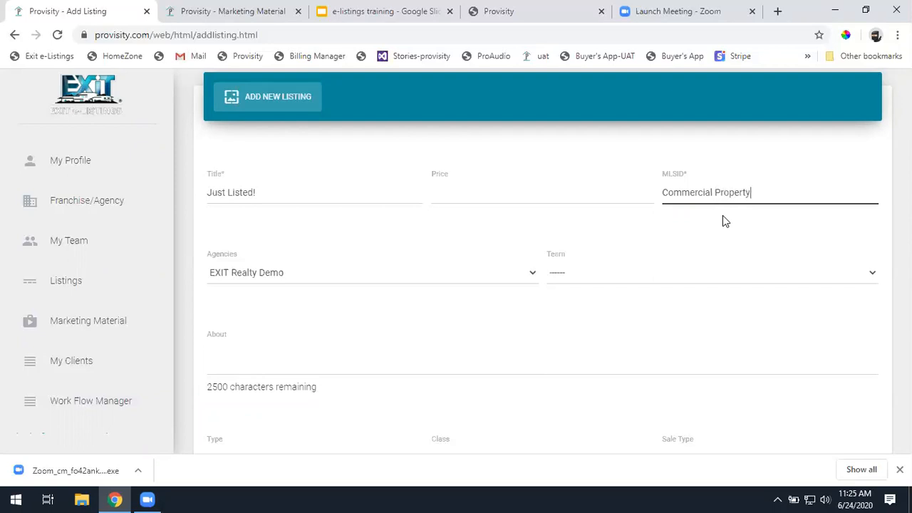
type("cial Propert")
key("BackSpace")
key("BackSpace")
key("BackSpace")
key("BackSpace")
key("BackSpace")
key("BackSpace")
key("BackSpace")
key("BackSpace")
key("BackSpace")
key("BackSpace")
key("BackSpace")
key("BackSpace")
key("BackSpace")
key("BackSpace")
key("BackSpace")
key("BackSpace")
key("BackSpace")
key("BackSpace")
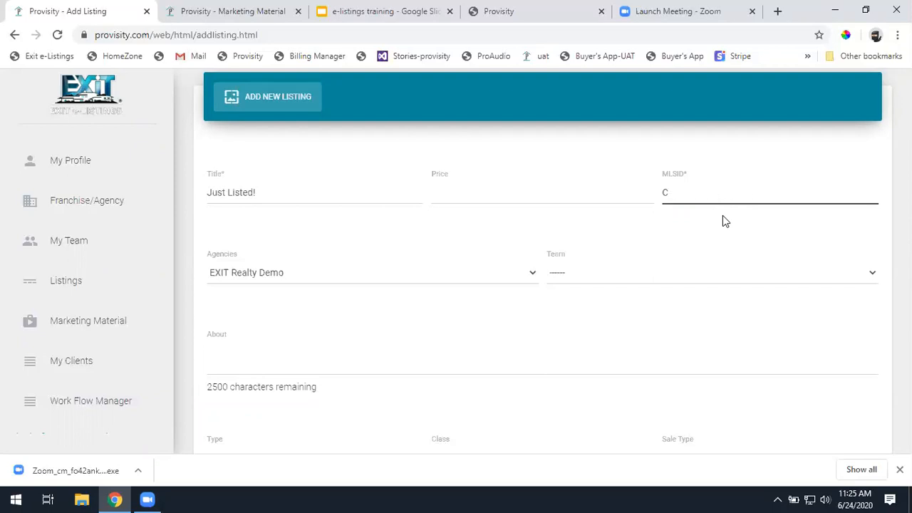
type("12589")
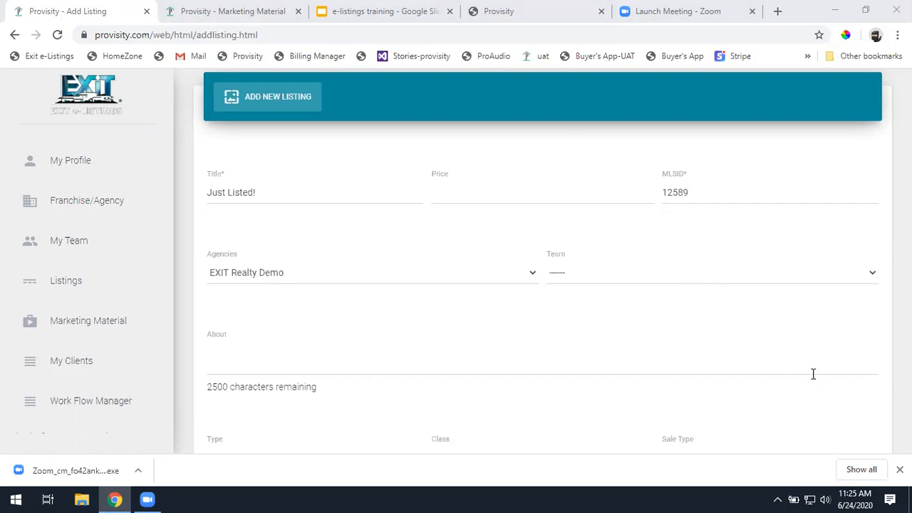
Add a third external link row under External Links and enter its title.
scroll(794, 357, "down", 8)
scroll(796, 356, "down", 5)
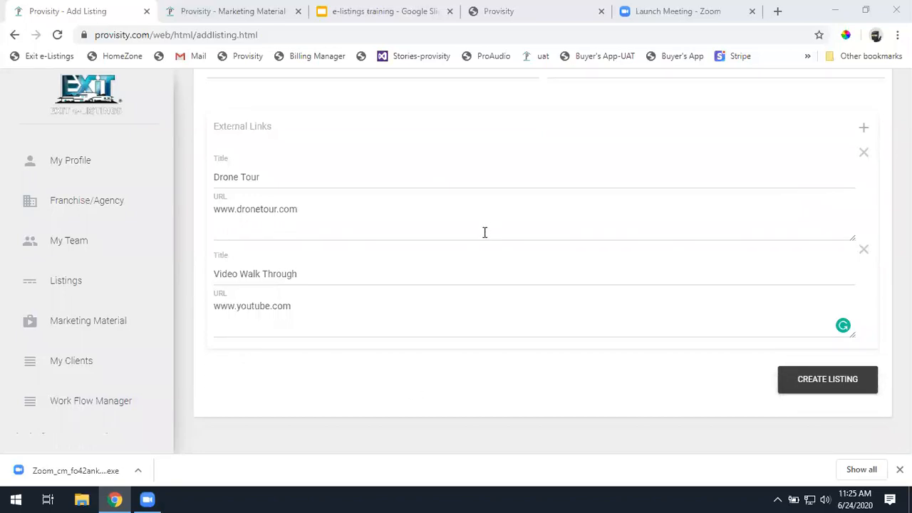
scroll(496, 228, "up", 4)
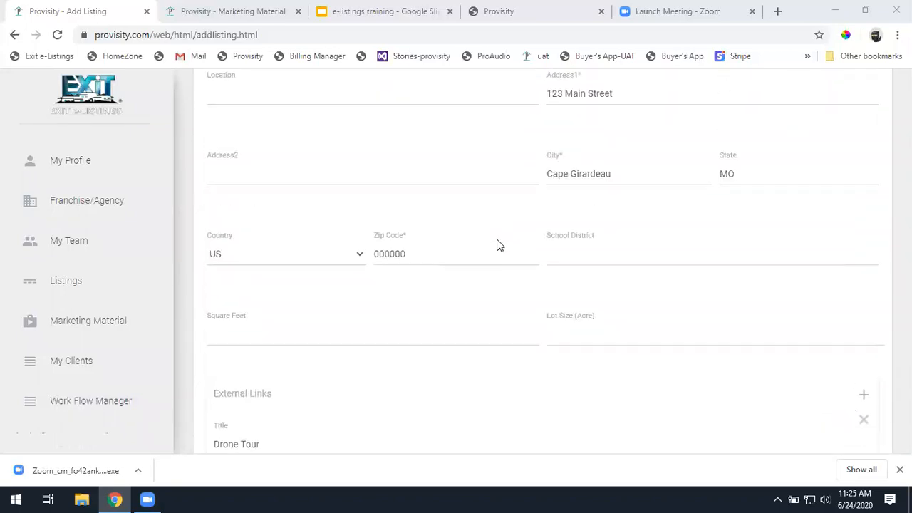
scroll(502, 261, "down", 1)
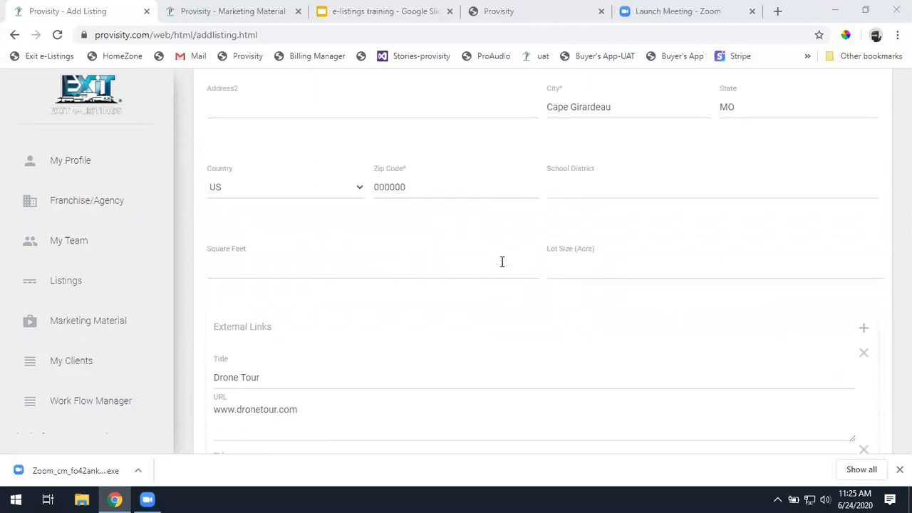
scroll(502, 262, "down", 3)
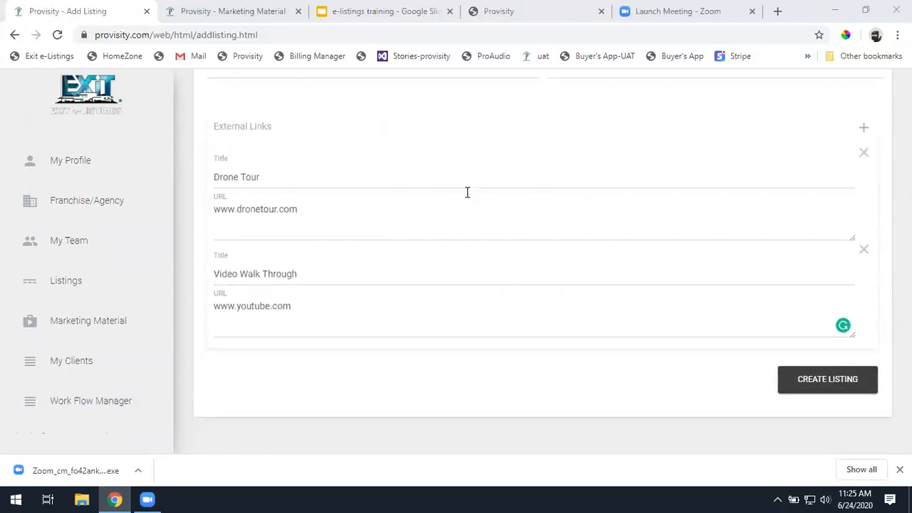
triple_click(234, 126)
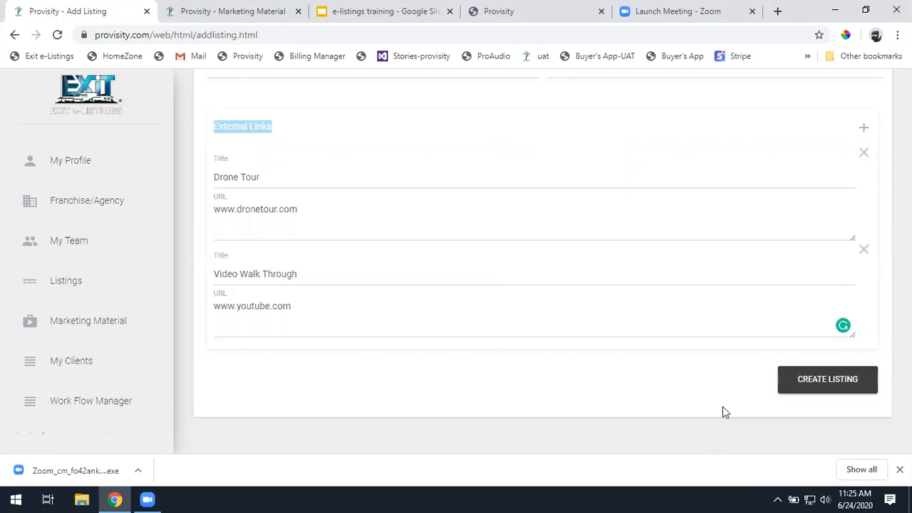
left_click(860, 130)
left_click(254, 369)
type("Floor Time")
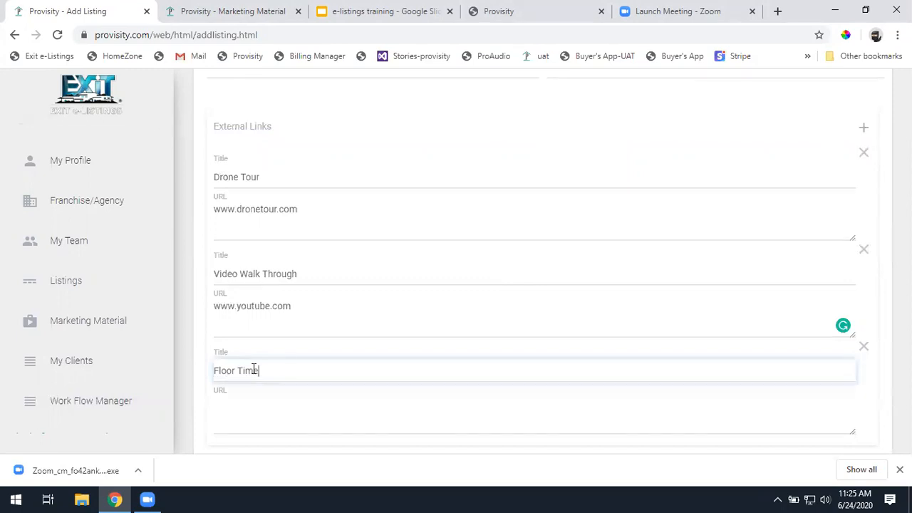
Correct the third link's title to 'Floor Plan' and create the listing.
left_click(233, 411)
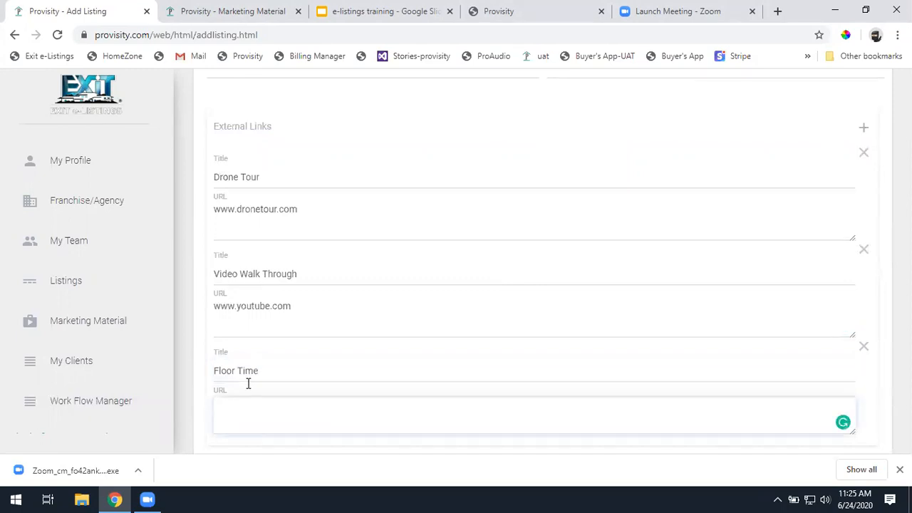
left_click_drag(266, 371, 240, 368)
type("Plan")
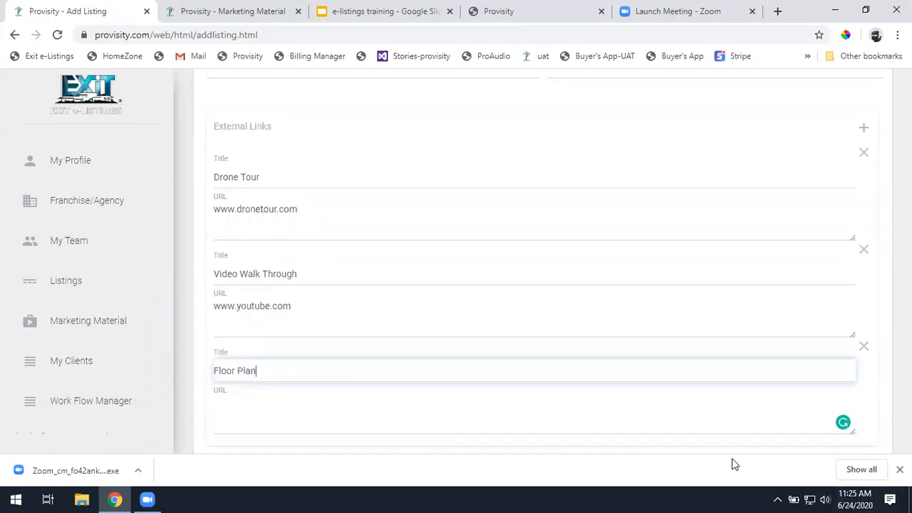
scroll(784, 380, "down", 2)
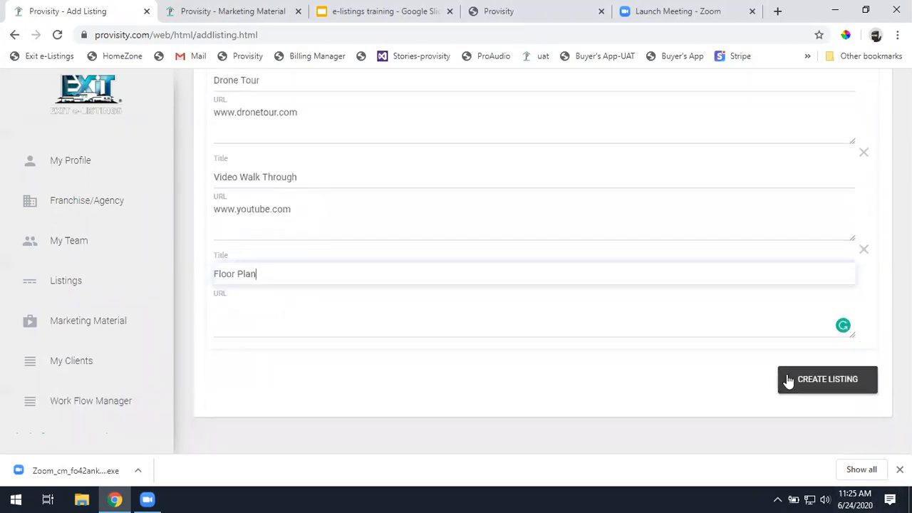
left_click(789, 381)
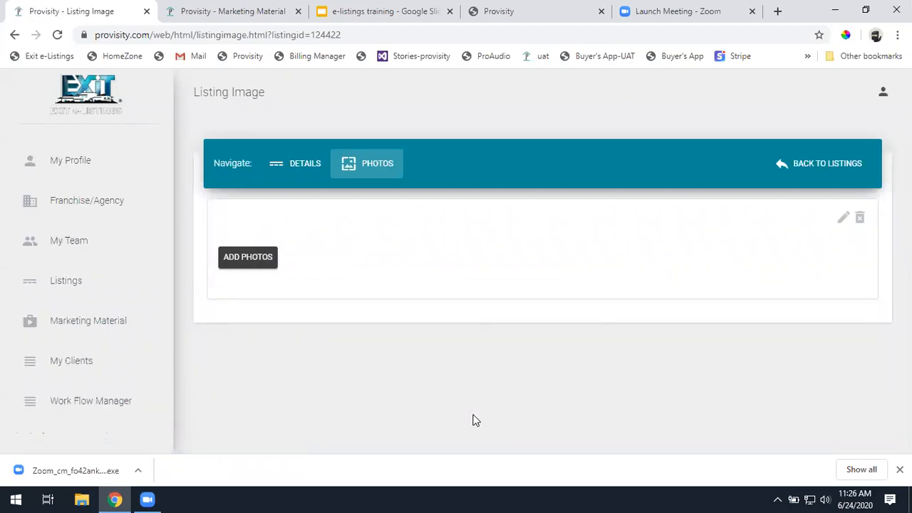
Upload all eleven photos from the Desktop's house photos folder to the listing.
left_click(267, 258)
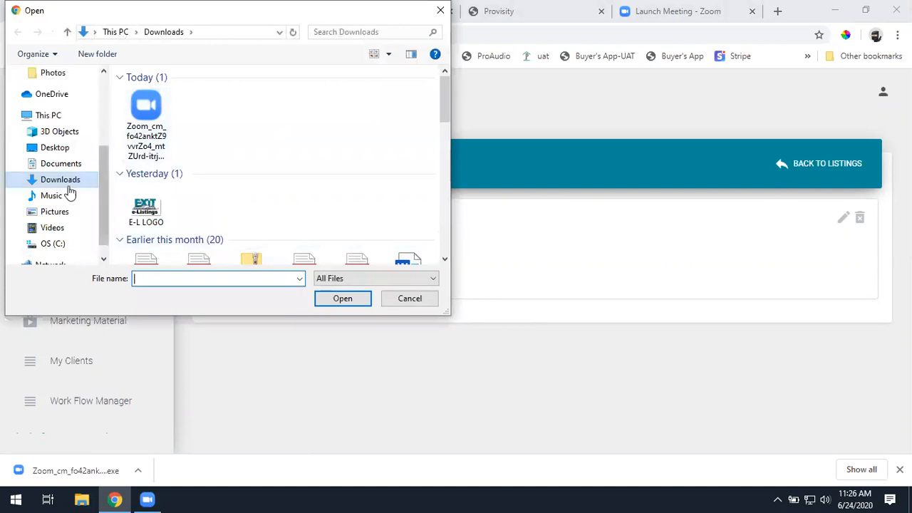
left_click(55, 147)
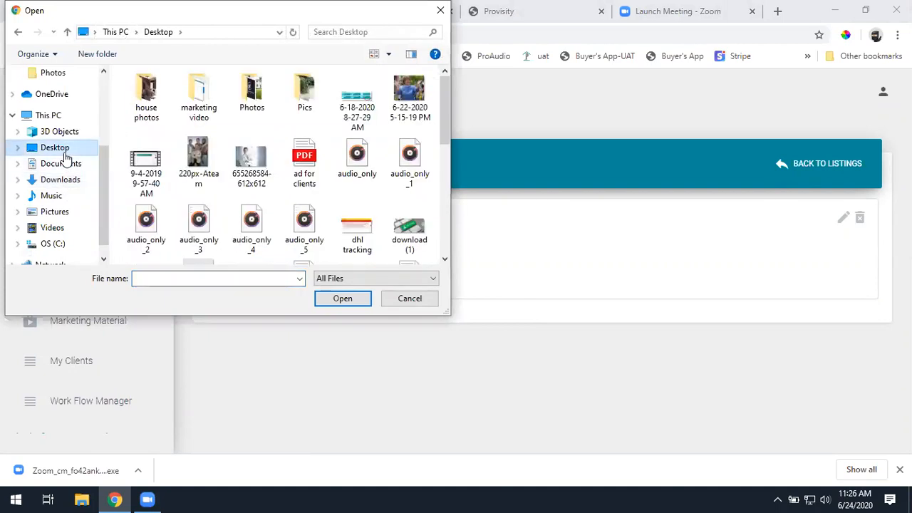
double_click(156, 124)
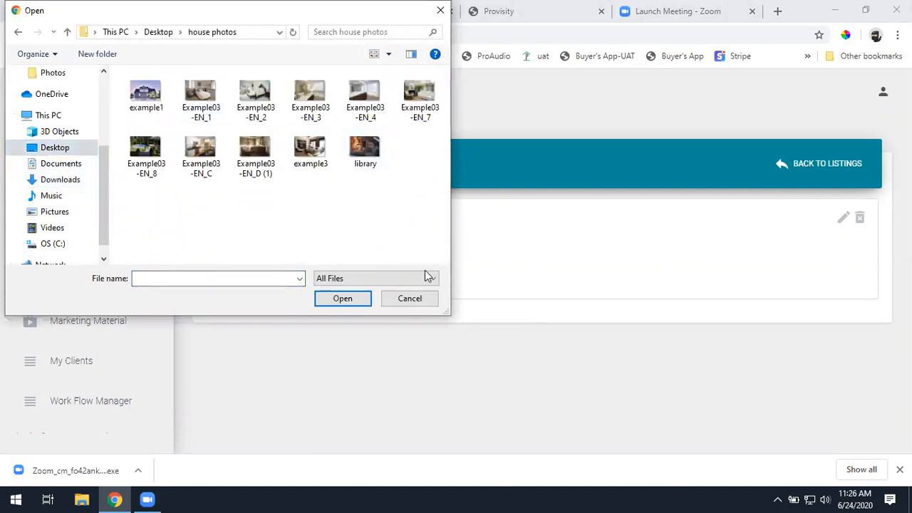
key("ctrl+a")
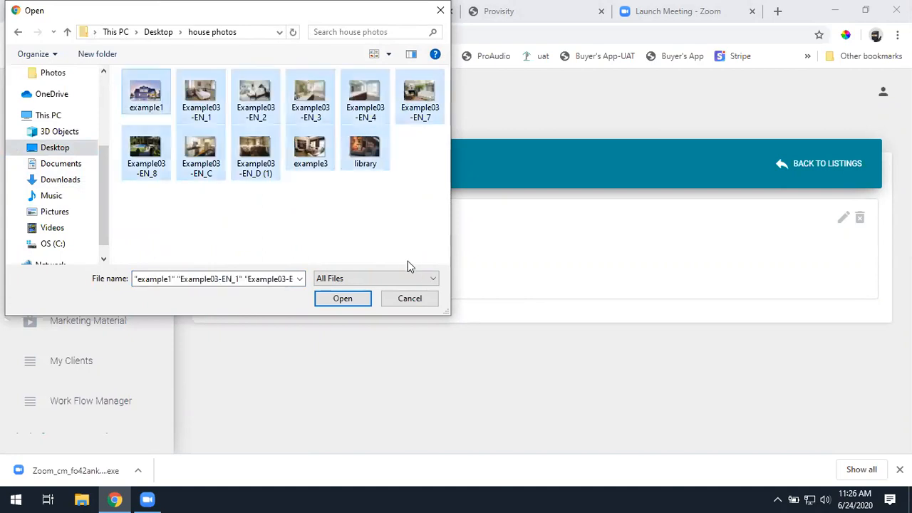
left_click(344, 299)
scroll(691, 377, "down", 1)
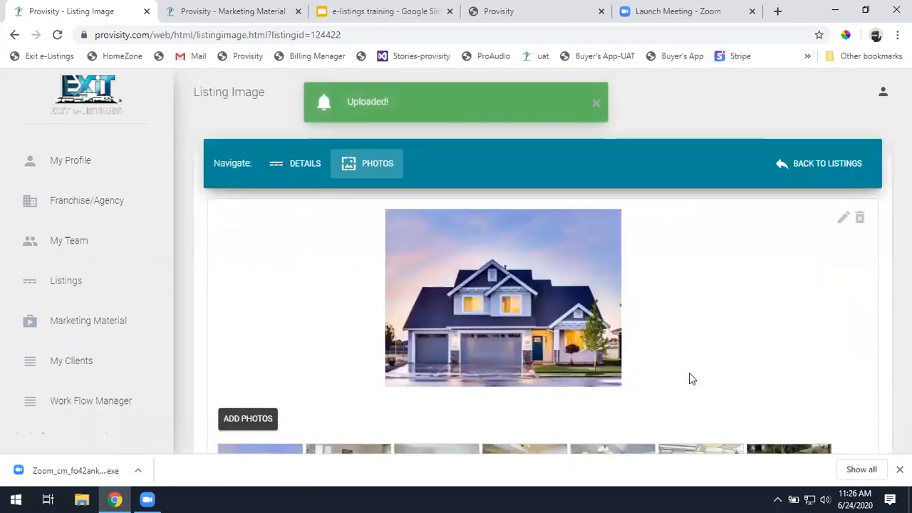
Reorder the photos so living room, kitchen and dining room follow the exterior, with the pool last.
scroll(689, 372, "down", 3)
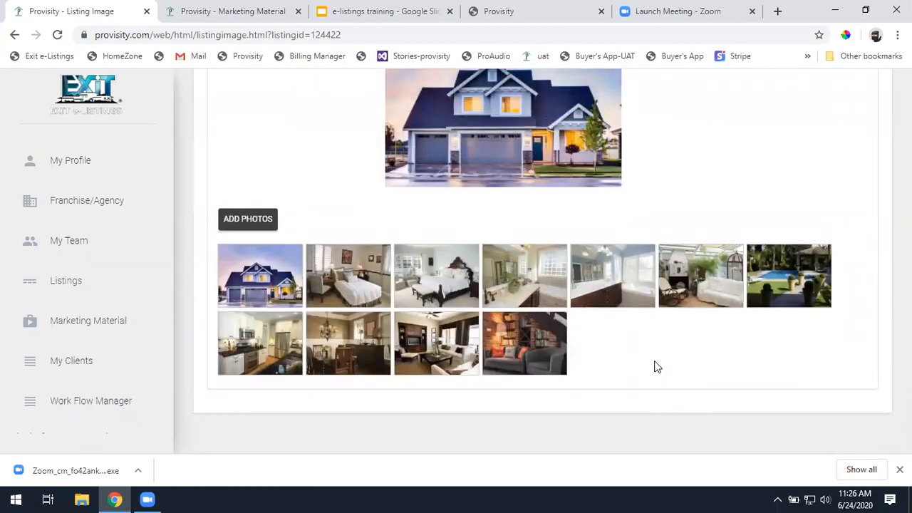
left_click_drag(802, 289, 514, 341)
left_click_drag(435, 348, 336, 274)
left_click_drag(433, 350, 431, 285)
left_click_drag(356, 347, 366, 289)
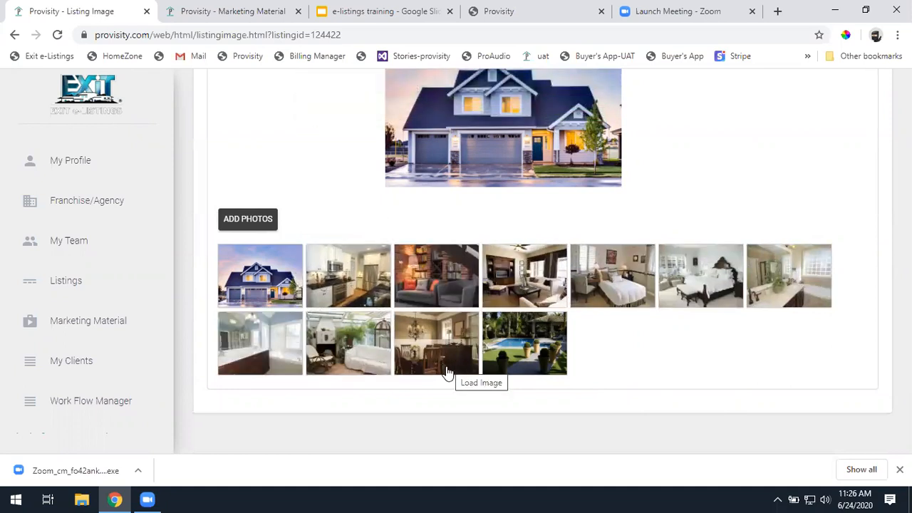
left_click_drag(448, 371, 420, 274)
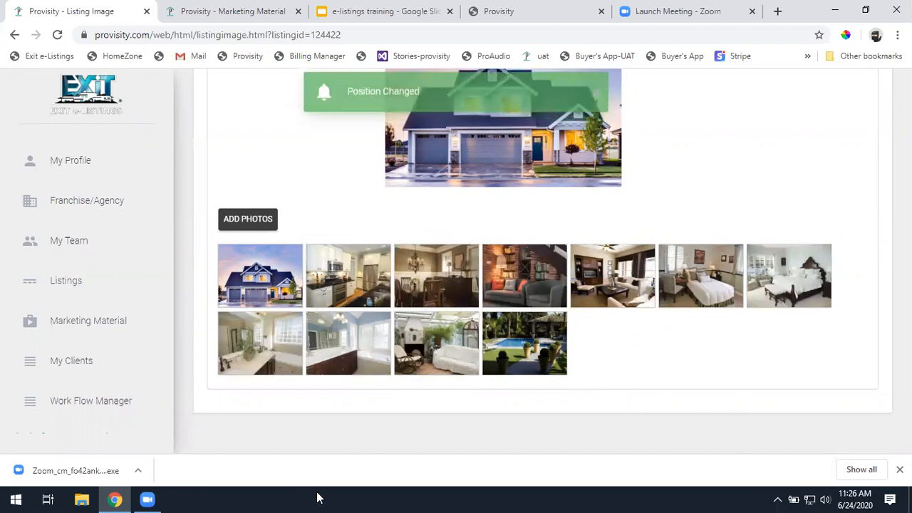
left_click_drag(608, 297, 313, 324)
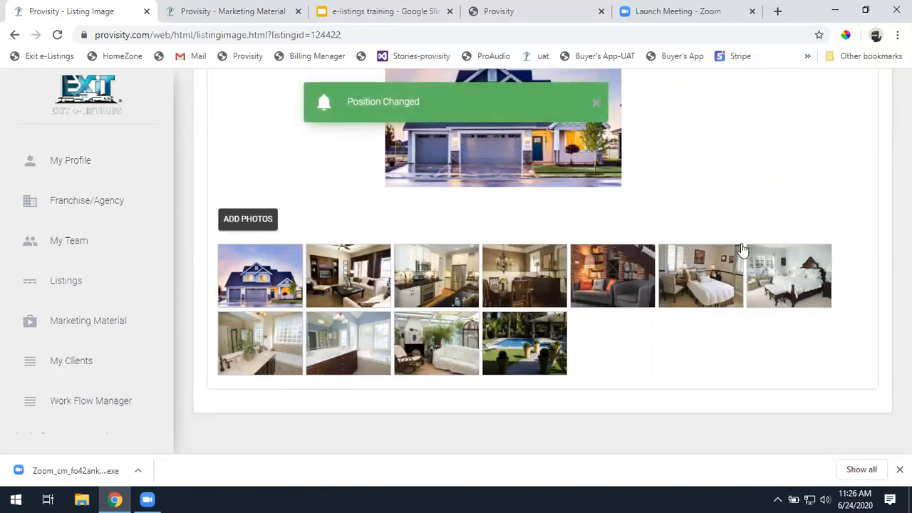
scroll(769, 165, "up", 2)
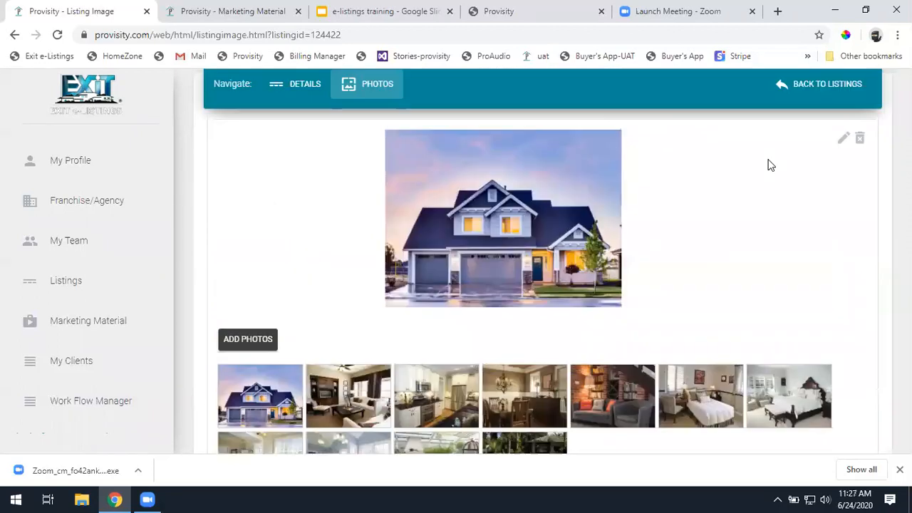
Go back to the Listings page and scroll down to the MLS-987654321 listing card.
left_click(824, 105)
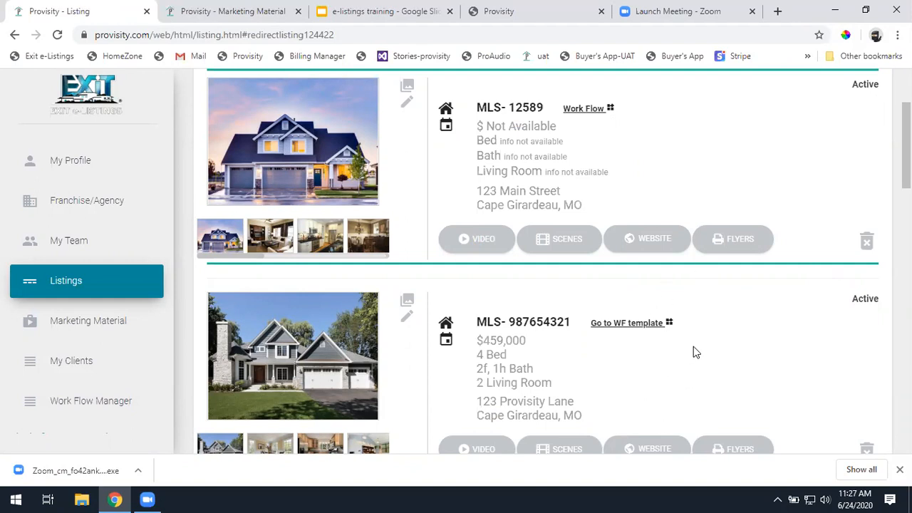
scroll(716, 333, "down", 1)
scroll(716, 334, "down", 3)
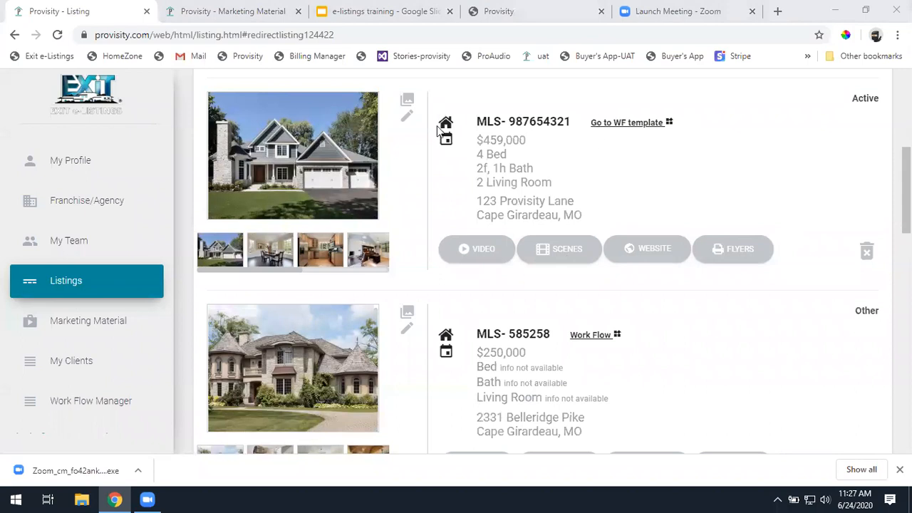
Open the MLS-987654321 listing's video page and keep it set to Branded Video.
left_click(474, 251)
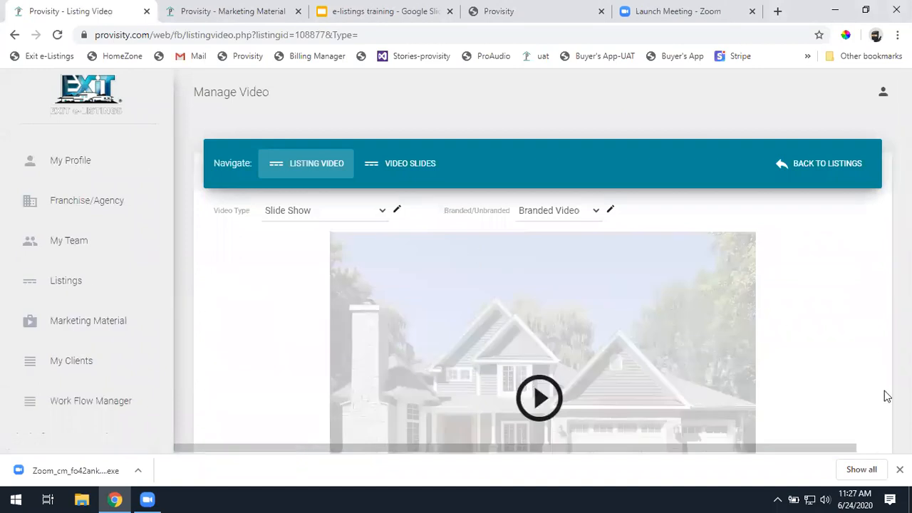
left_click(598, 211)
left_click(585, 228)
Review the TTS narration script text further down the page.
scroll(818, 299, "down", 1)
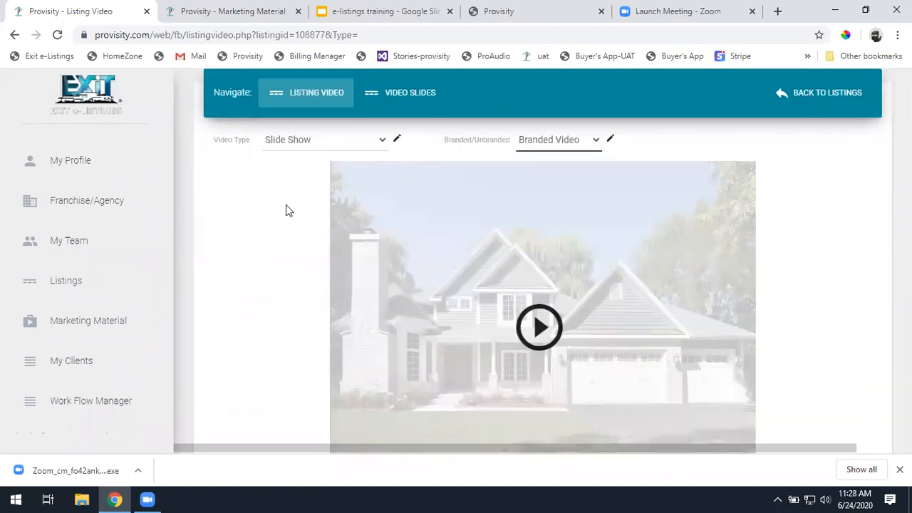
scroll(286, 206, "down", 4)
scroll(288, 213, "down", 3)
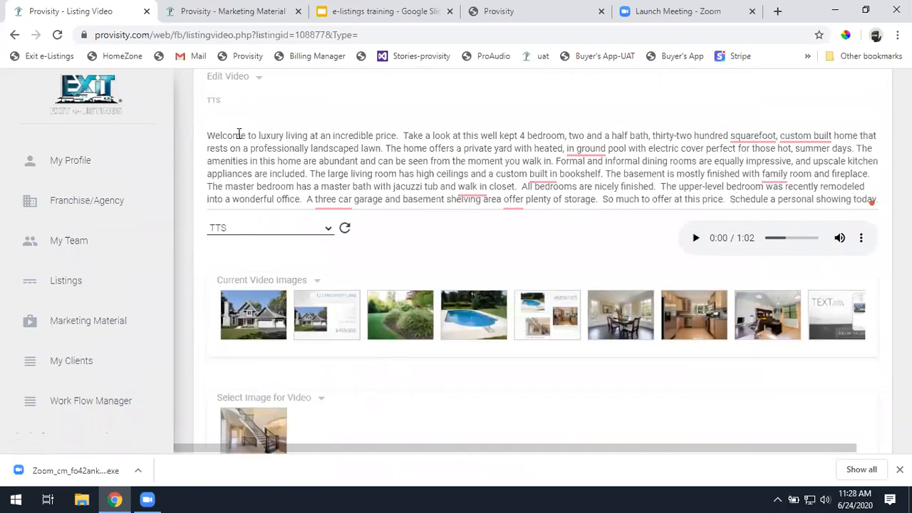
left_click_drag(208, 136, 879, 207)
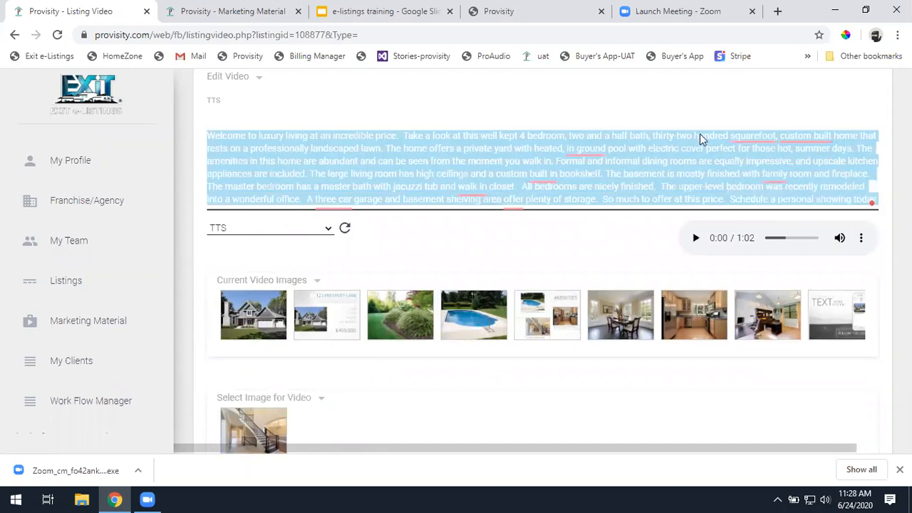
left_click(659, 100)
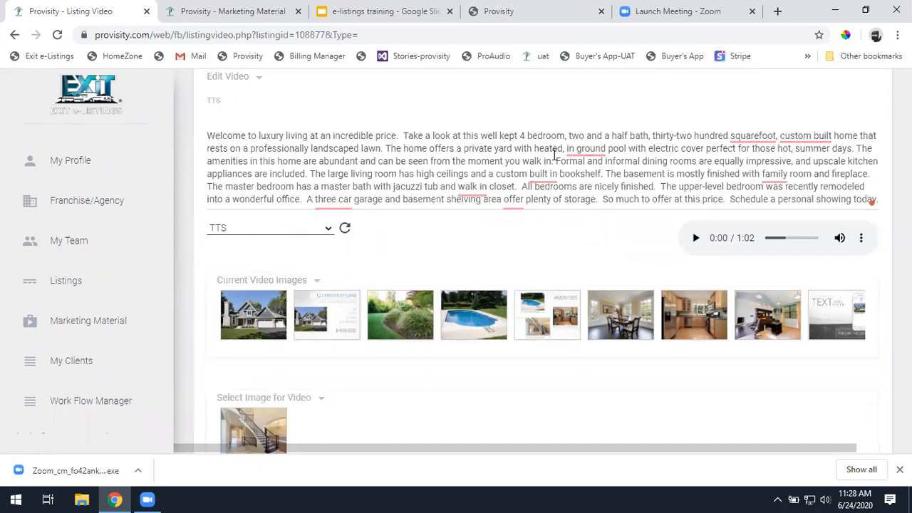
scroll(374, 219, "up", 3)
scroll(287, 218, "up", 3)
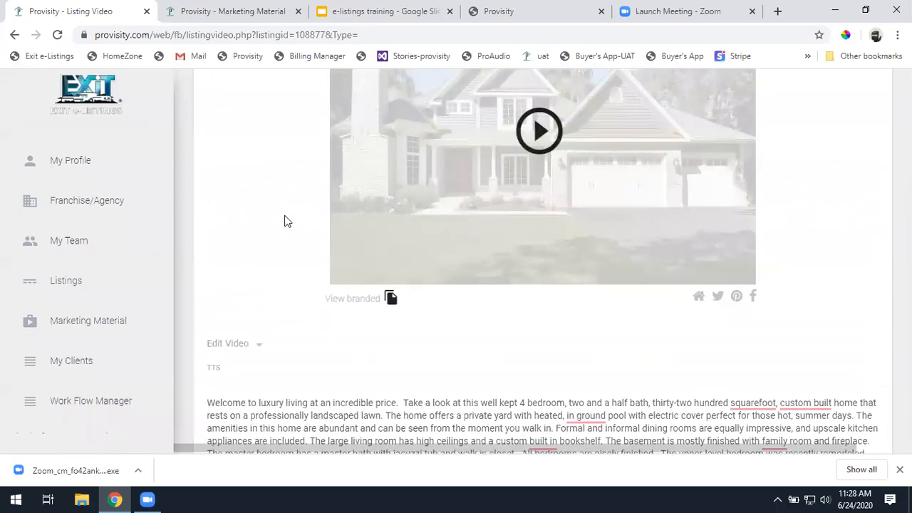
scroll(266, 221, "up", 1)
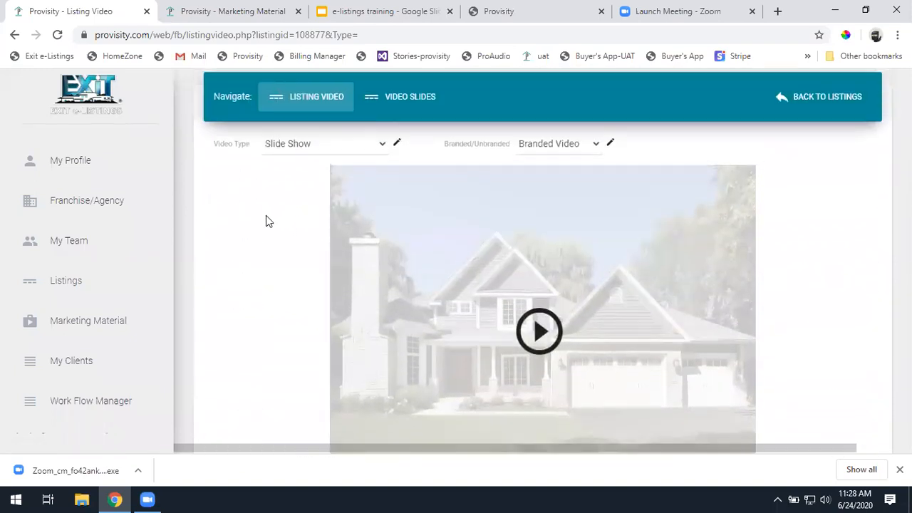
Go to the listing's Slides page and start a new Listing Intro slide from the templates.
left_click(425, 105)
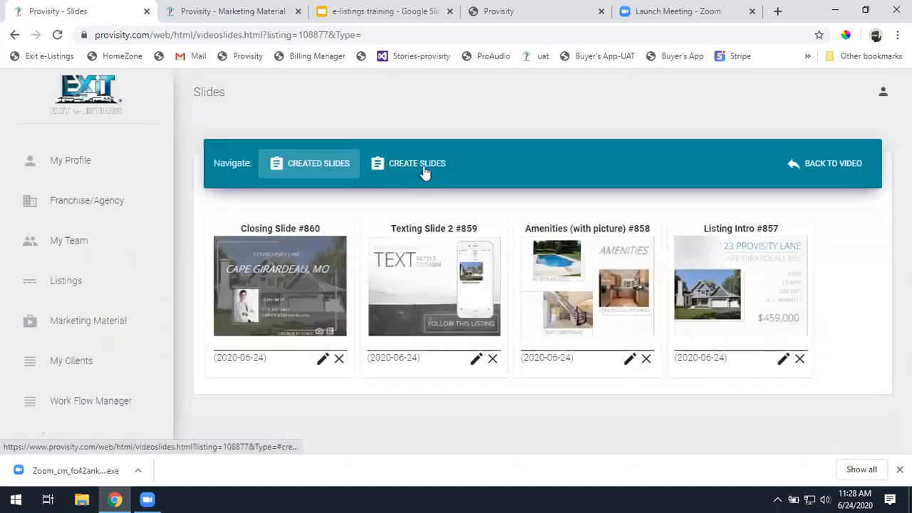
left_click(420, 166)
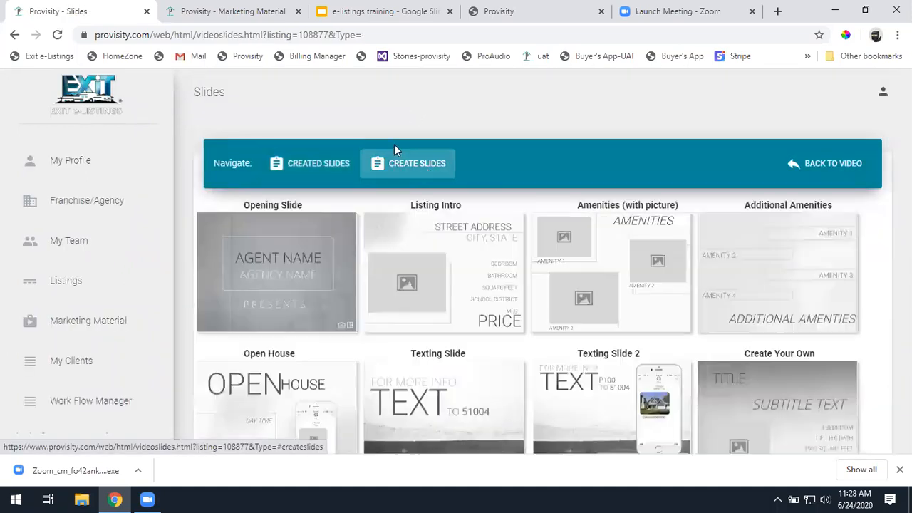
scroll(634, 305, "down", 5)
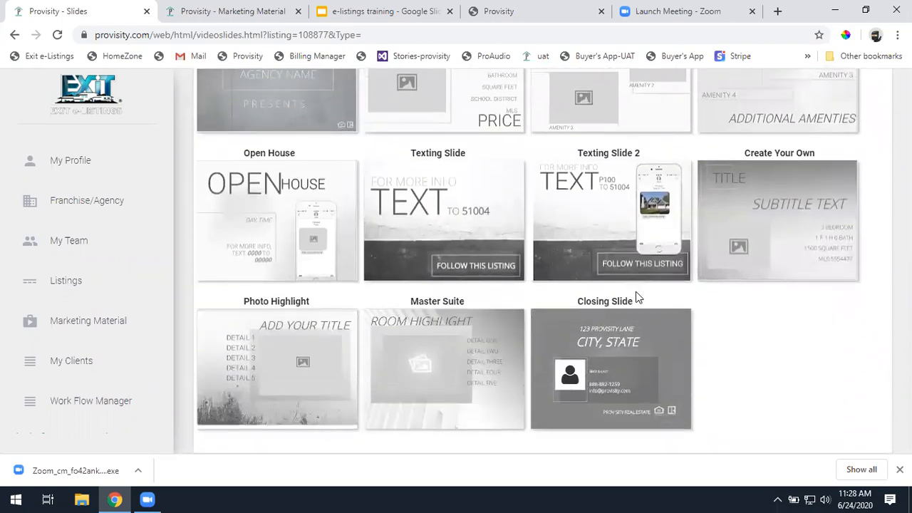
scroll(638, 298, "up", 5)
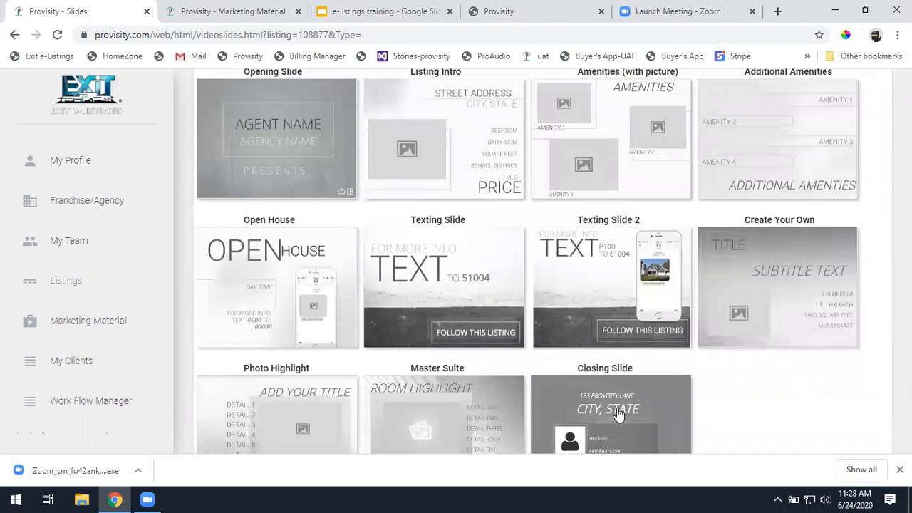
left_click(471, 159)
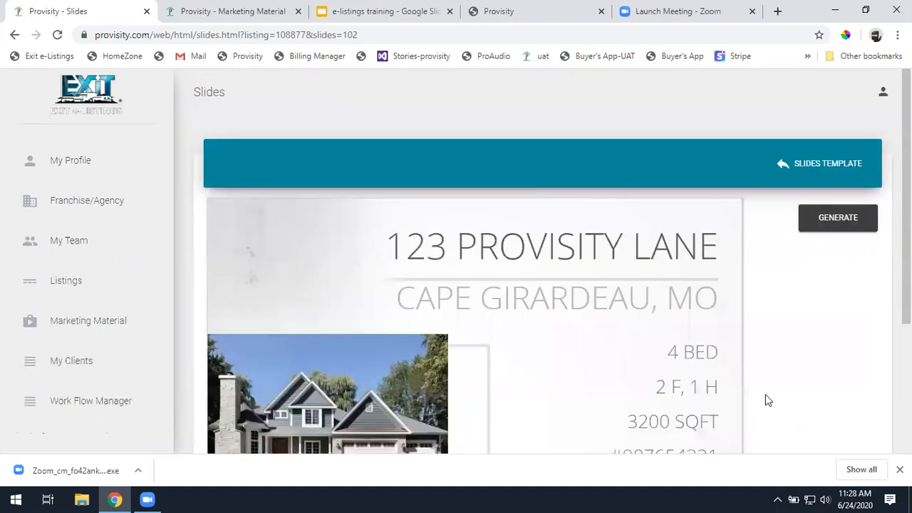
Replace the Listing Intro slide's photo with the pool picture.
scroll(765, 394, "down", 2)
left_click(438, 324)
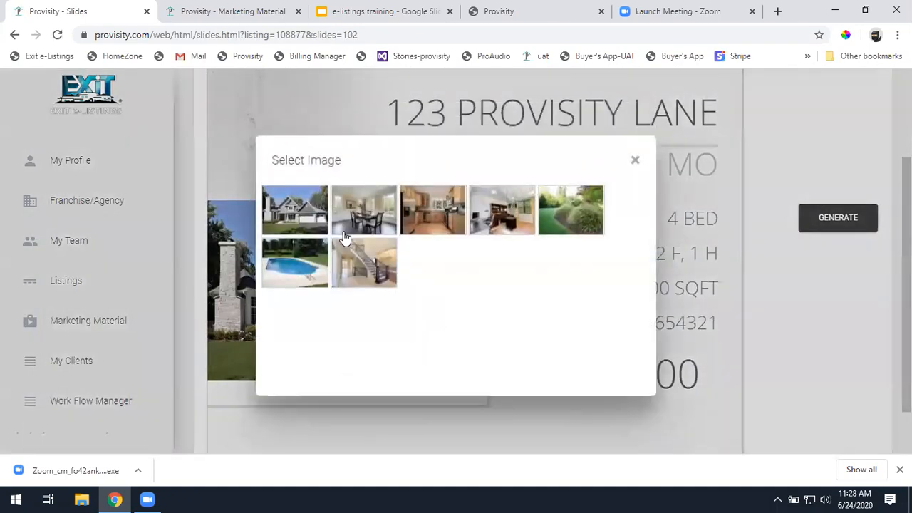
left_click(313, 276)
left_click(634, 161)
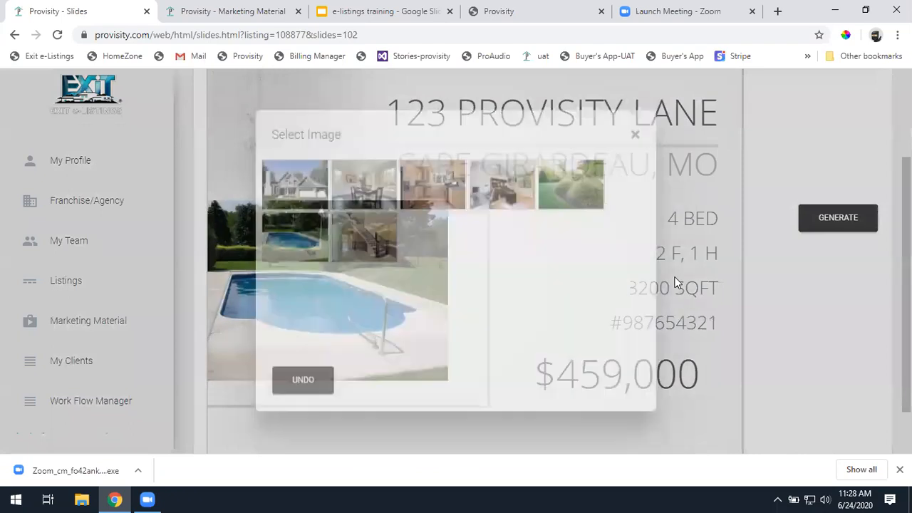
Change the slide's bath detail to '2.5 bath'.
left_click(677, 271)
left_click_drag(292, 258, 258, 252)
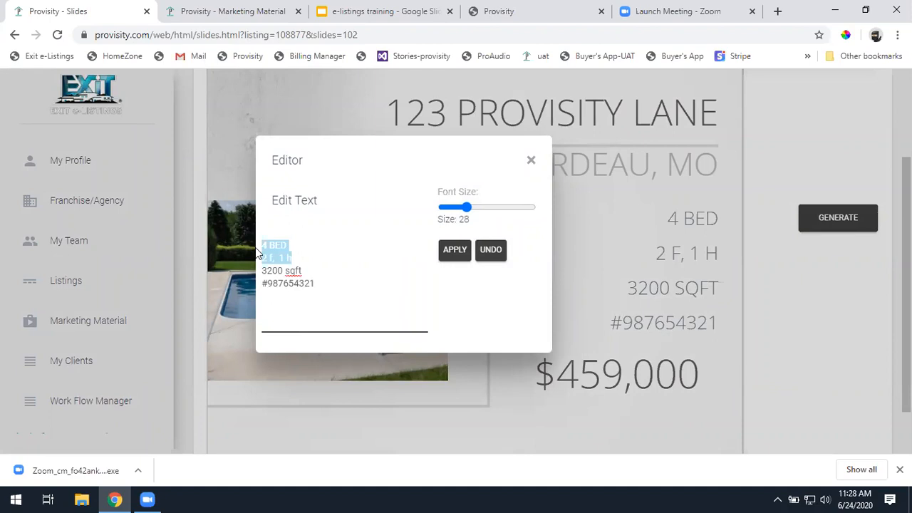
left_click(258, 256)
type("2.5 bath")
left_click(457, 252)
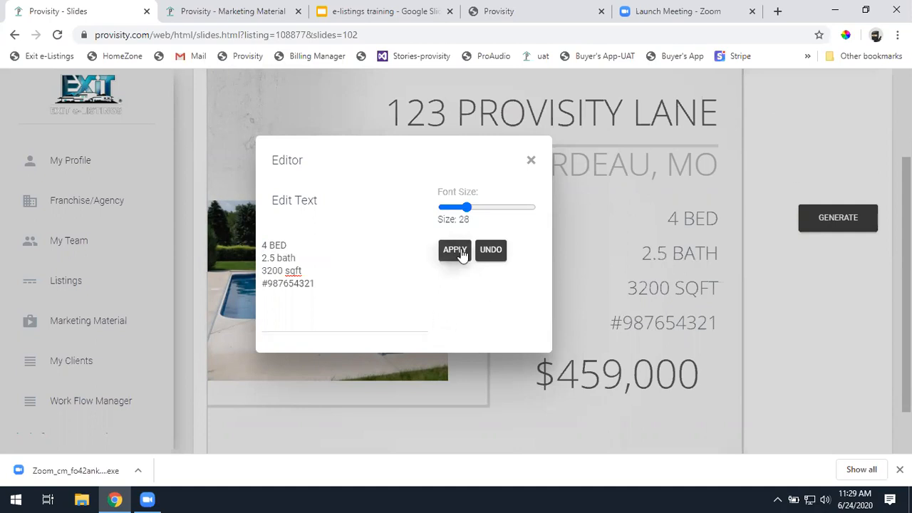
left_click(531, 161)
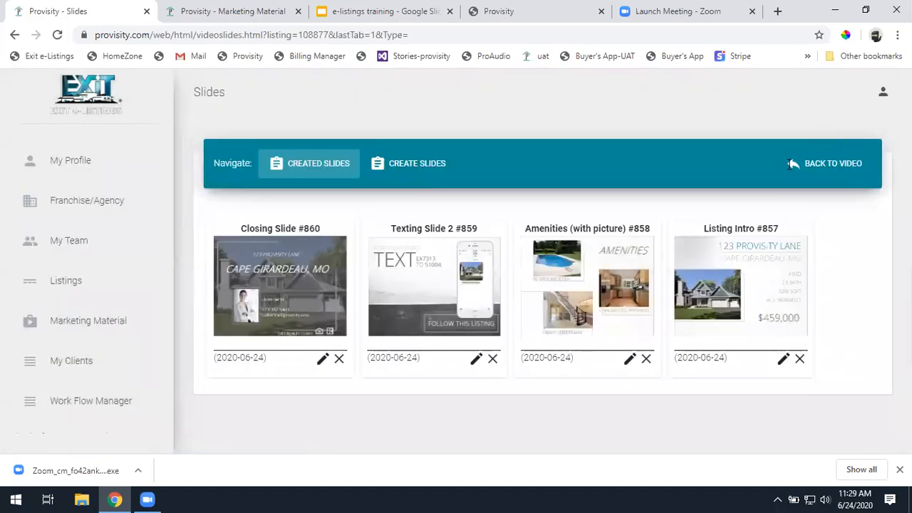
Look over the Amenities slide #858, then return through the slides list to the video page.
left_click(628, 361)
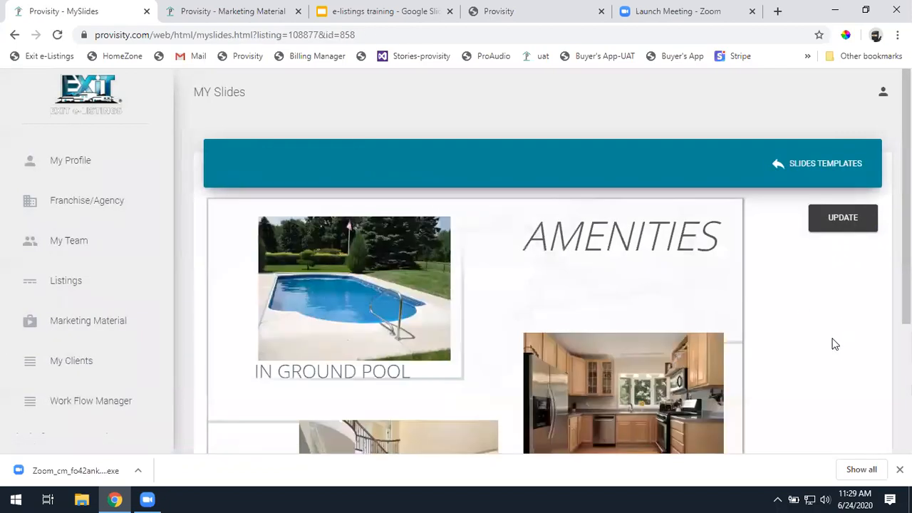
scroll(833, 343, "down", 2)
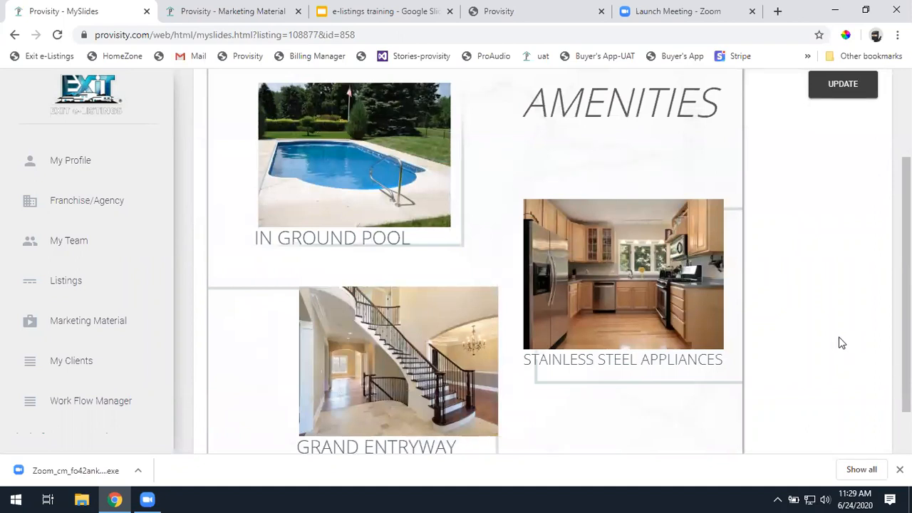
scroll(829, 224, "up", 2)
left_click(819, 93)
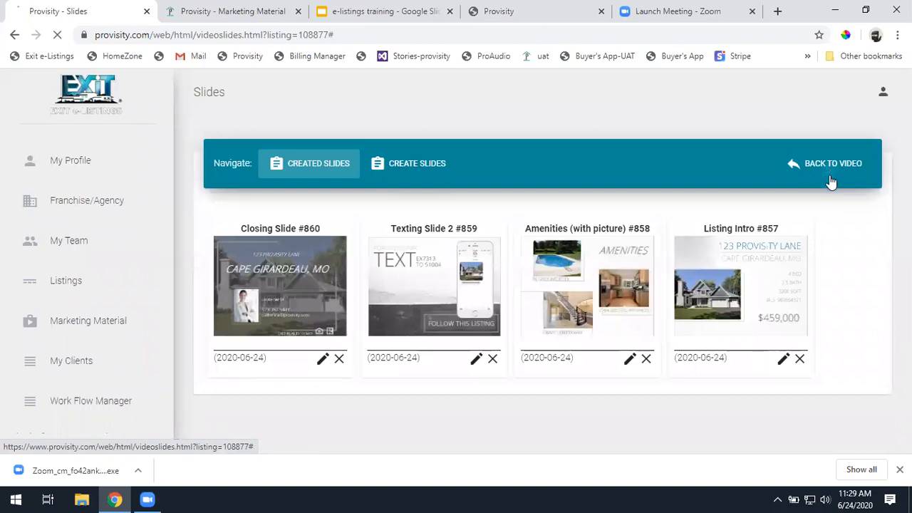
left_click(830, 180)
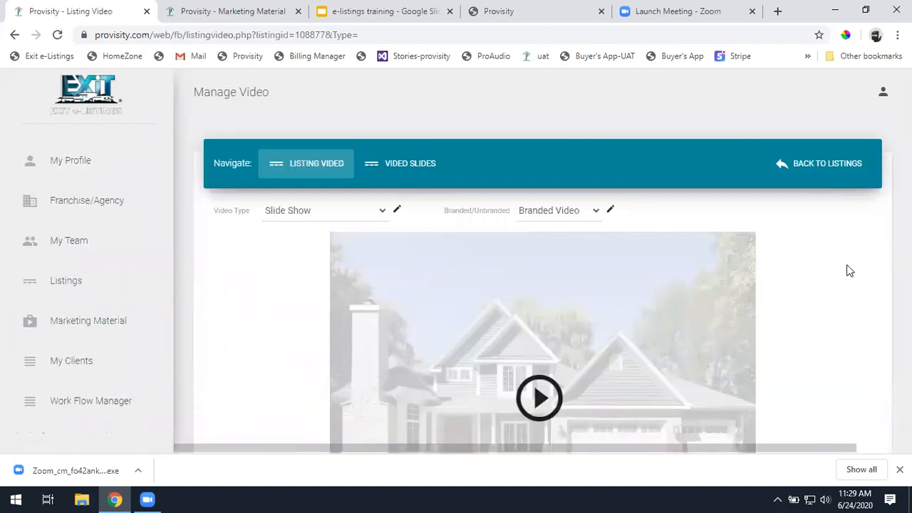
Open and scroll through the branded full-screen listing page.
scroll(373, 254, "down", 1)
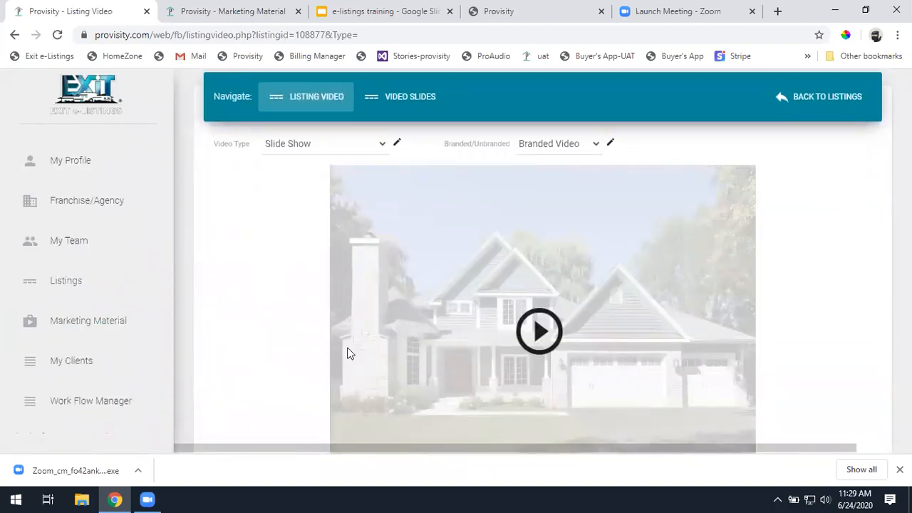
scroll(353, 356, "down", 2)
left_click(372, 370)
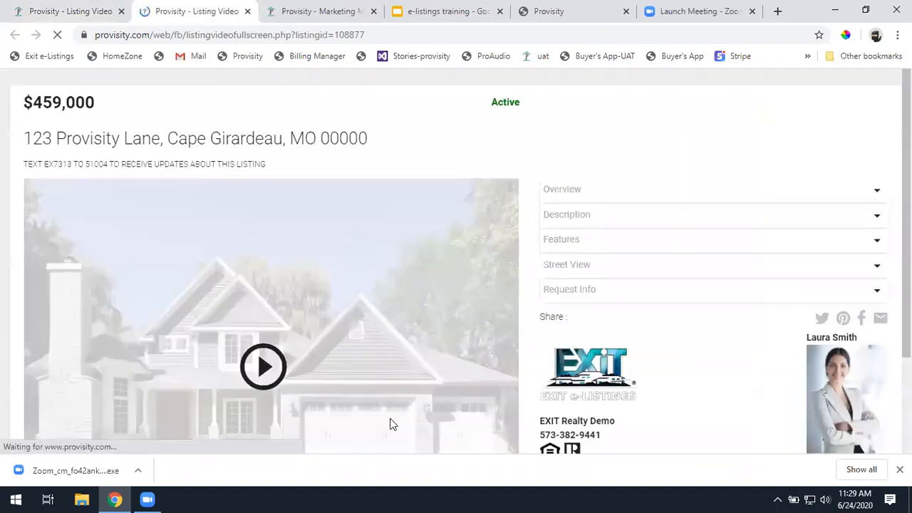
scroll(697, 150, "down", 1)
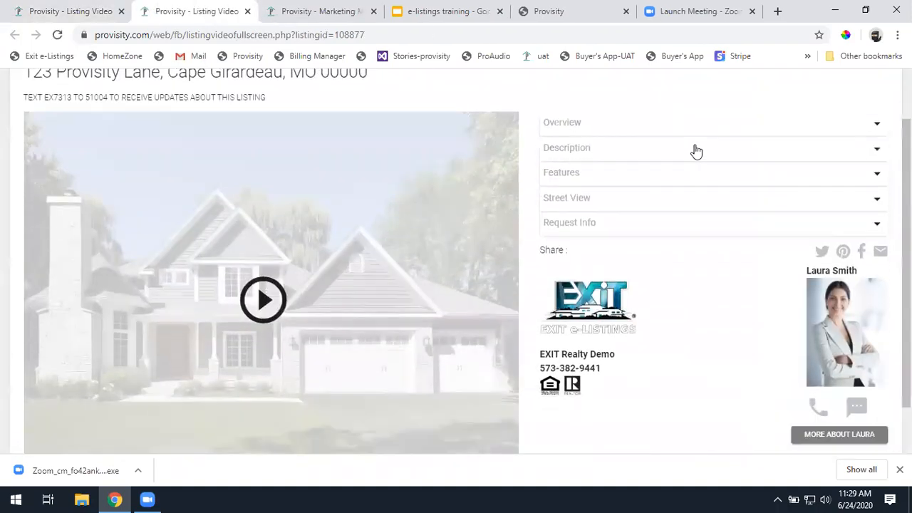
scroll(765, 188, "up", 1)
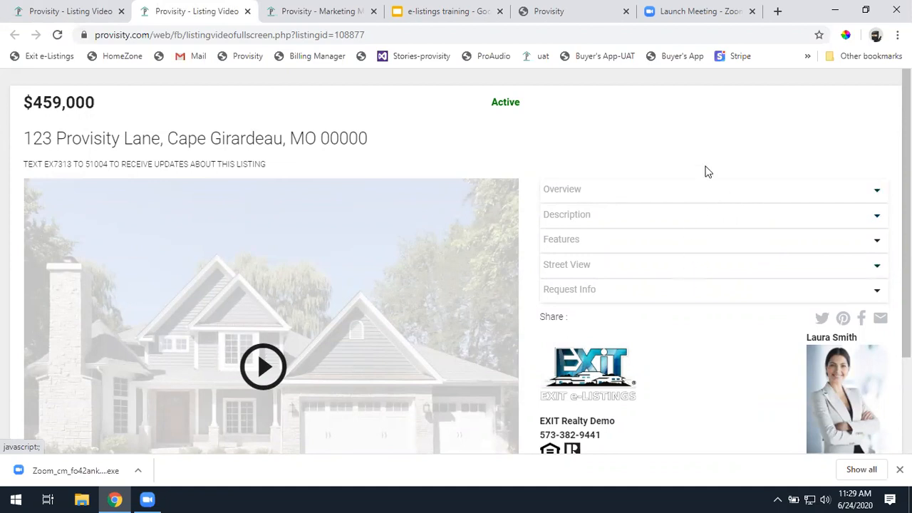
Return via Listings to the listing's video page, copy the branded video link and reopen it.
left_click(64, 13)
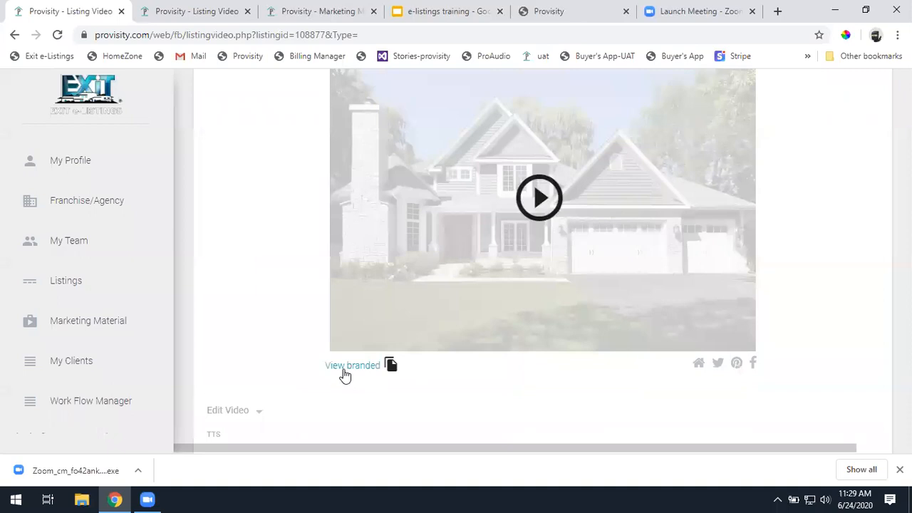
left_click(79, 285)
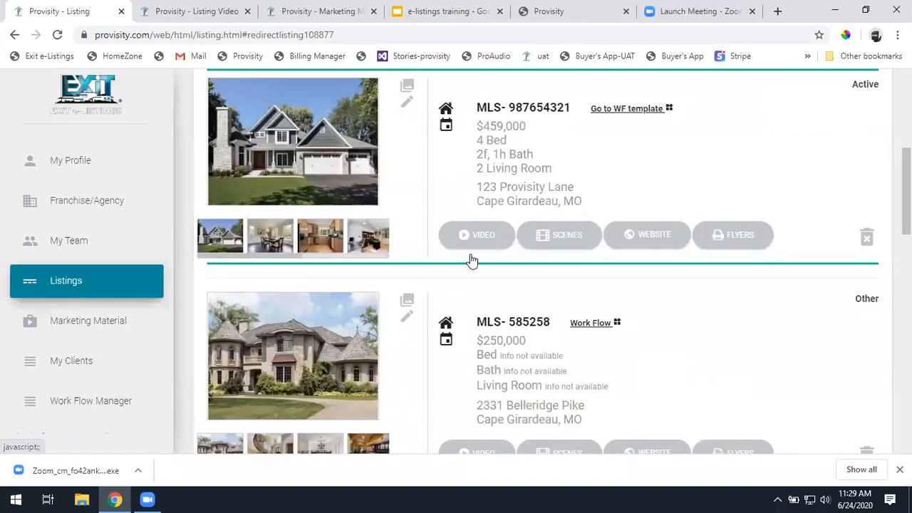
left_click(467, 237)
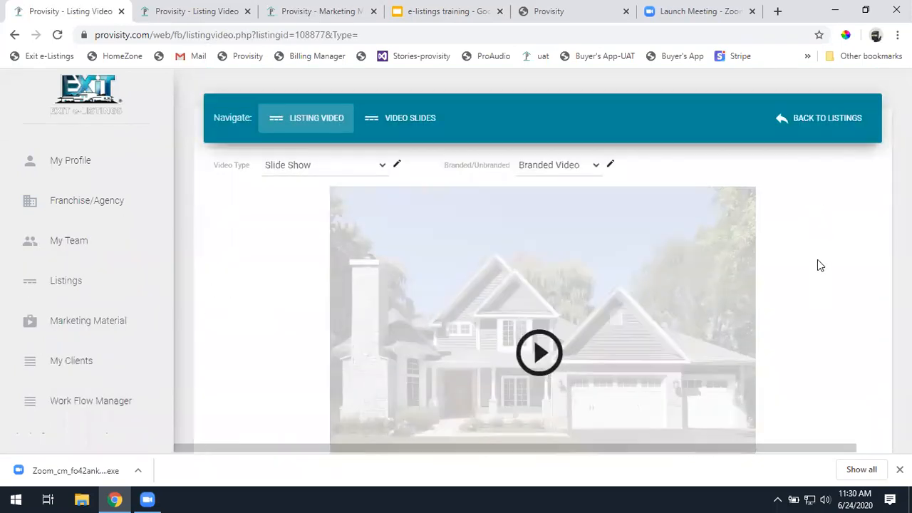
scroll(817, 259, "down", 5)
scroll(817, 266, "down", 2)
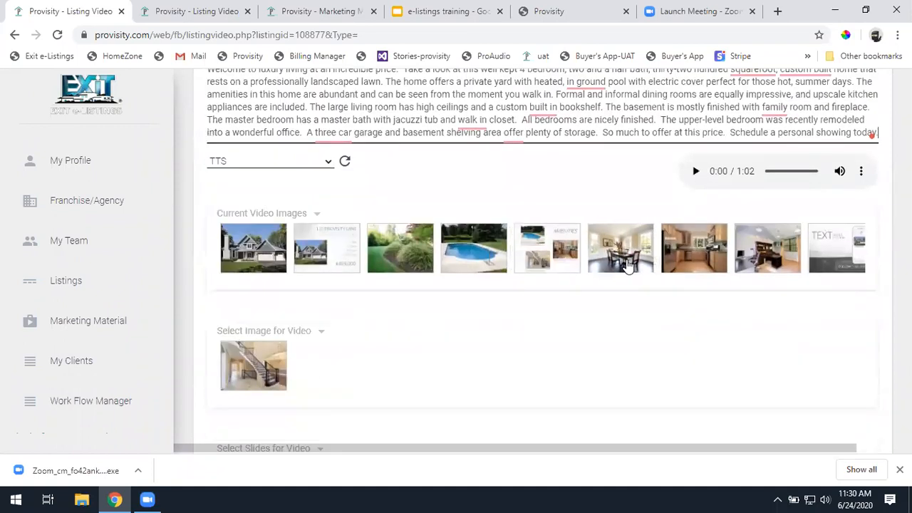
scroll(462, 387, "up", 3)
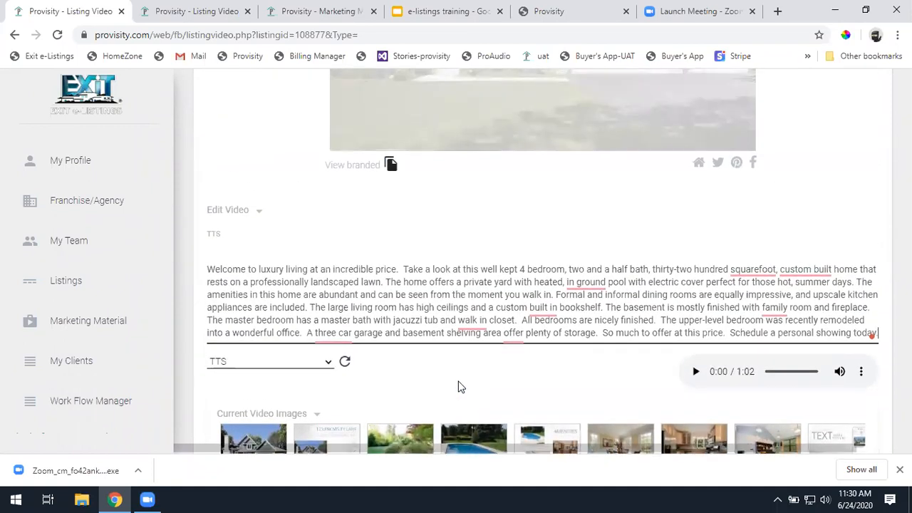
scroll(461, 387, "up", 3)
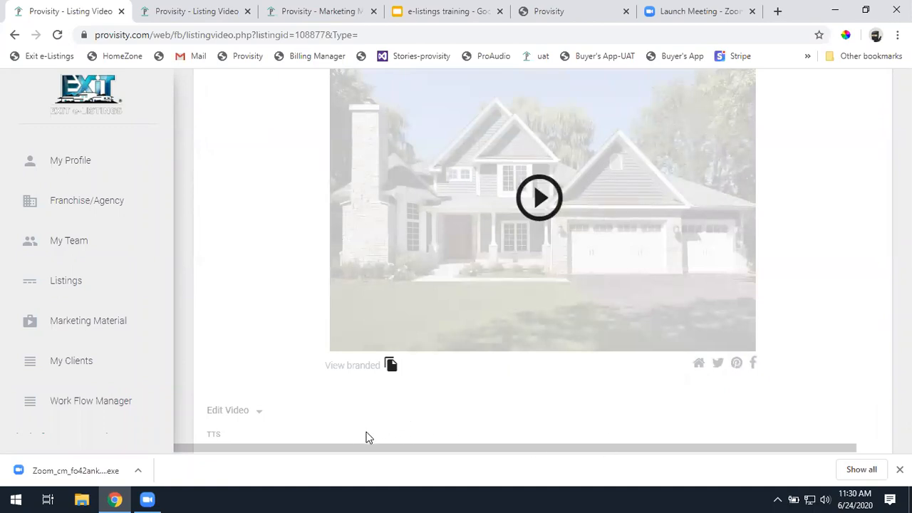
left_click(391, 366)
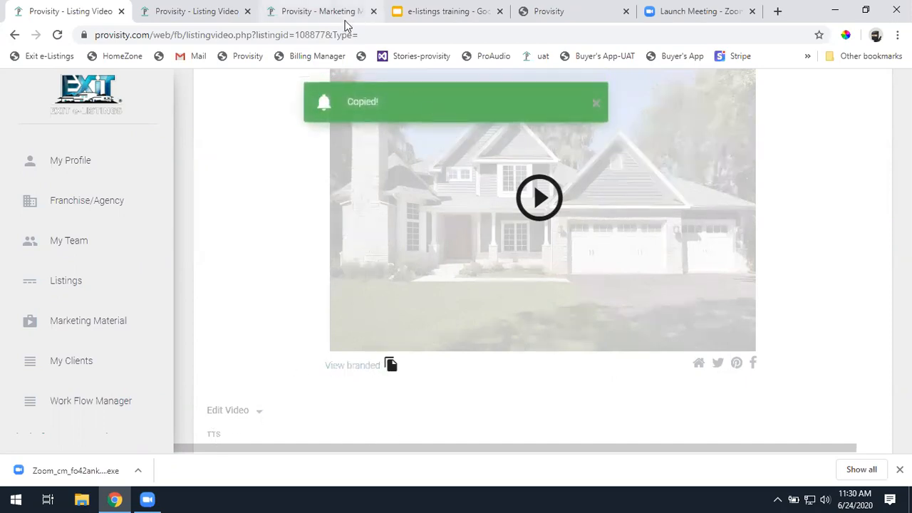
left_click(351, 367)
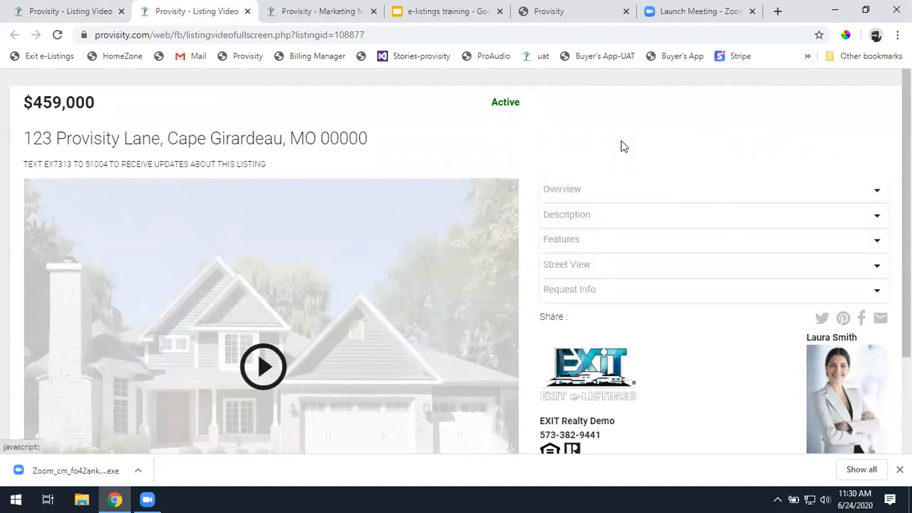
scroll(621, 146, "down", 1)
scroll(616, 156, "down", 1)
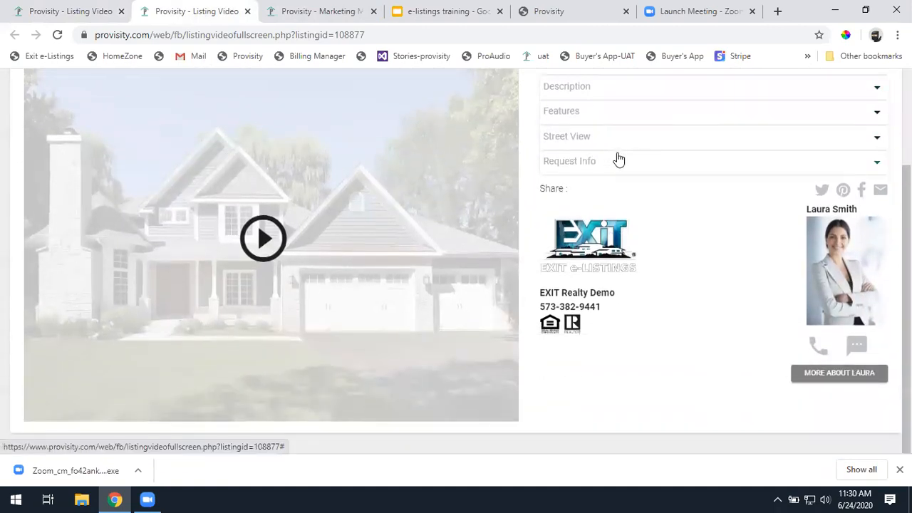
scroll(617, 157, "up", 2)
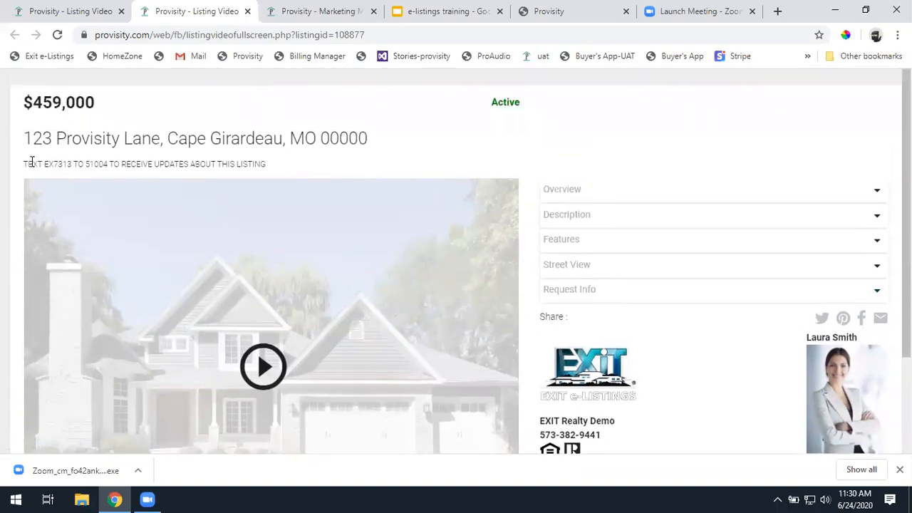
left_click_drag(25, 164, 292, 157)
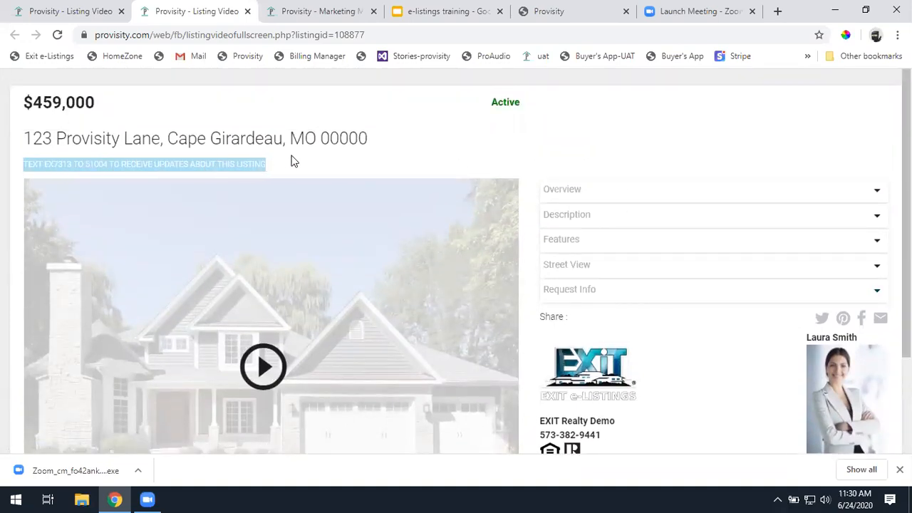
left_click(410, 161)
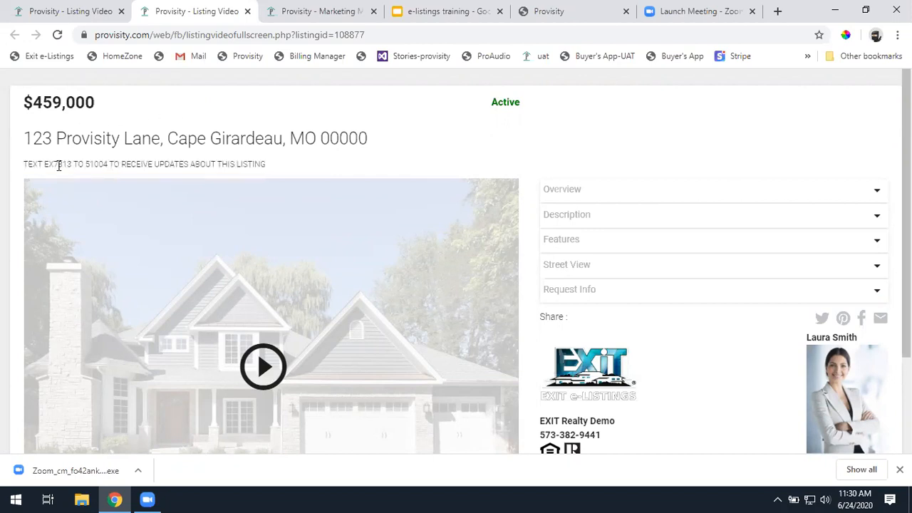
left_click_drag(68, 164, 49, 165)
left_click(299, 160)
left_click(878, 194)
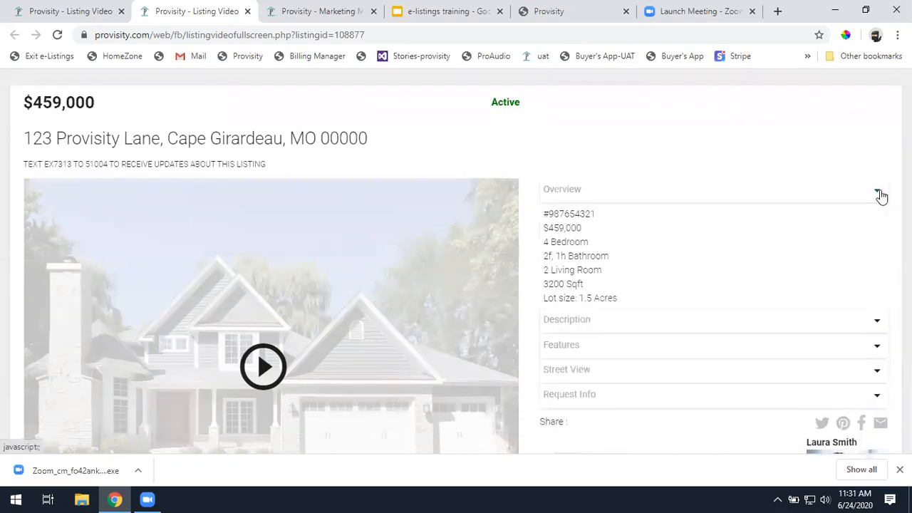
left_click(878, 193)
left_click(876, 216)
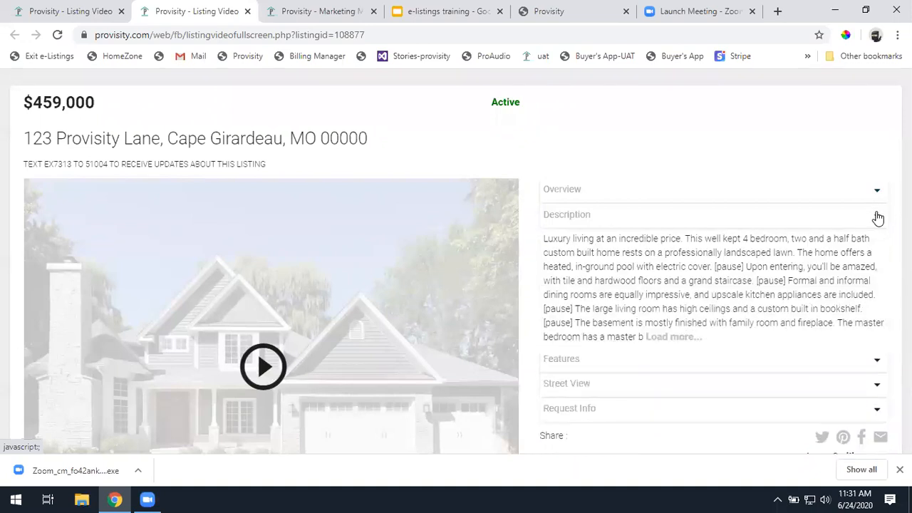
left_click(877, 218)
scroll(791, 209, "down", 2)
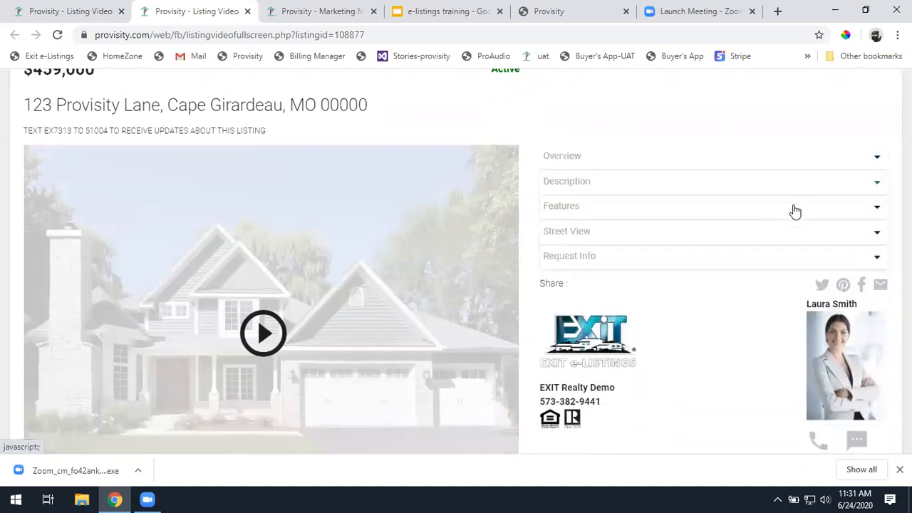
scroll(795, 212, "down", 2)
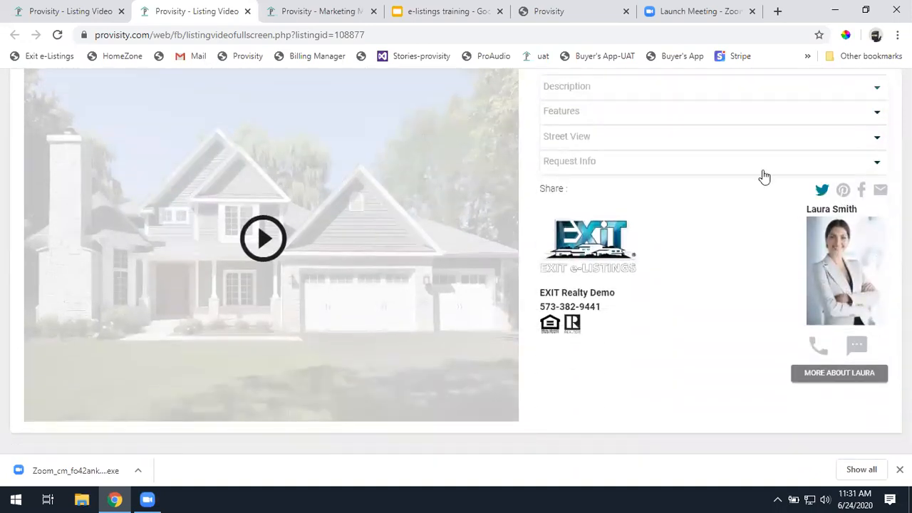
Browse the agent's profile page, close it, and play the branded listing slideshow video.
left_click(841, 377)
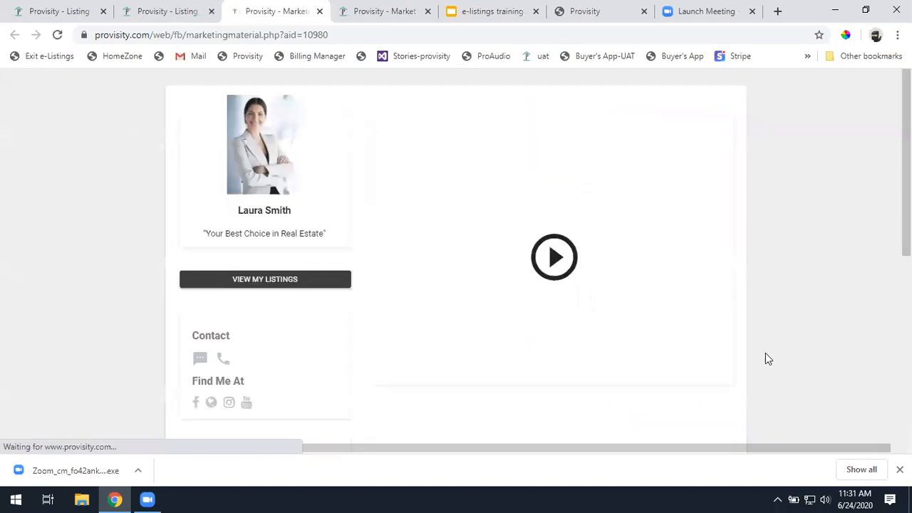
scroll(767, 351, "down", 4)
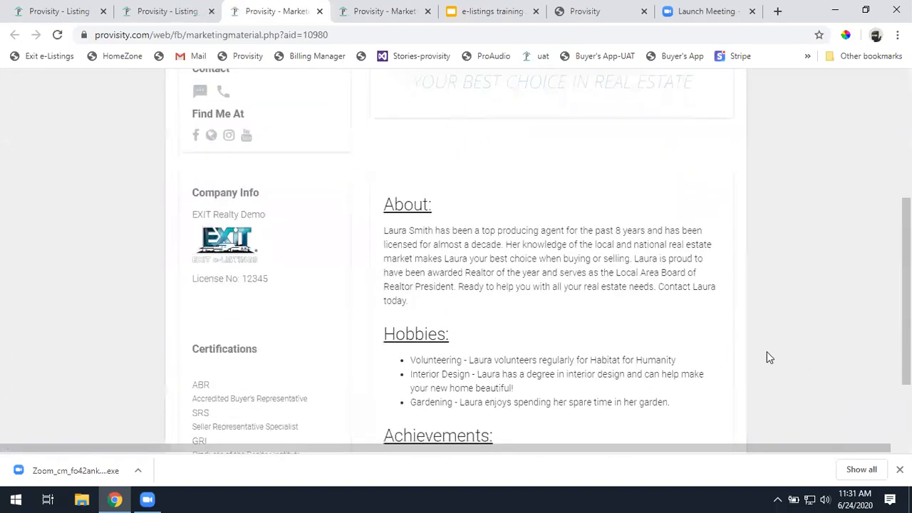
scroll(768, 353, "up", 4)
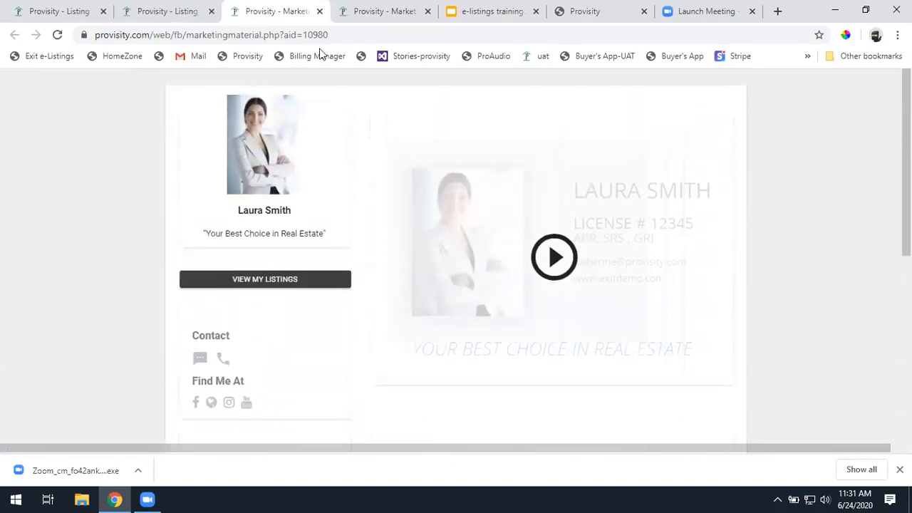
left_click(319, 11)
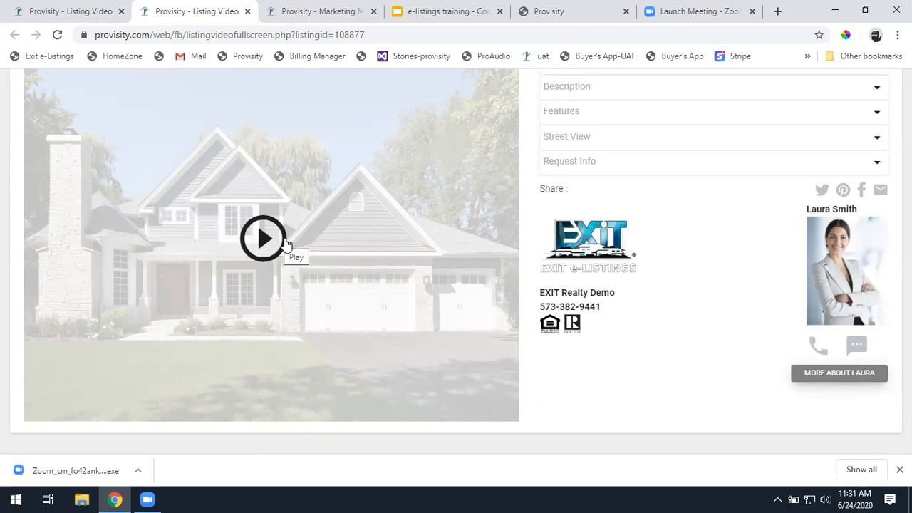
left_click(264, 239)
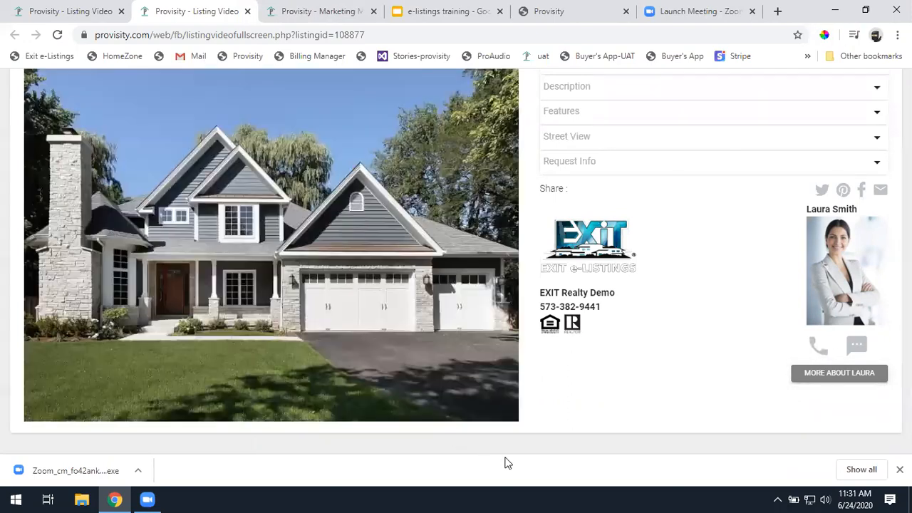
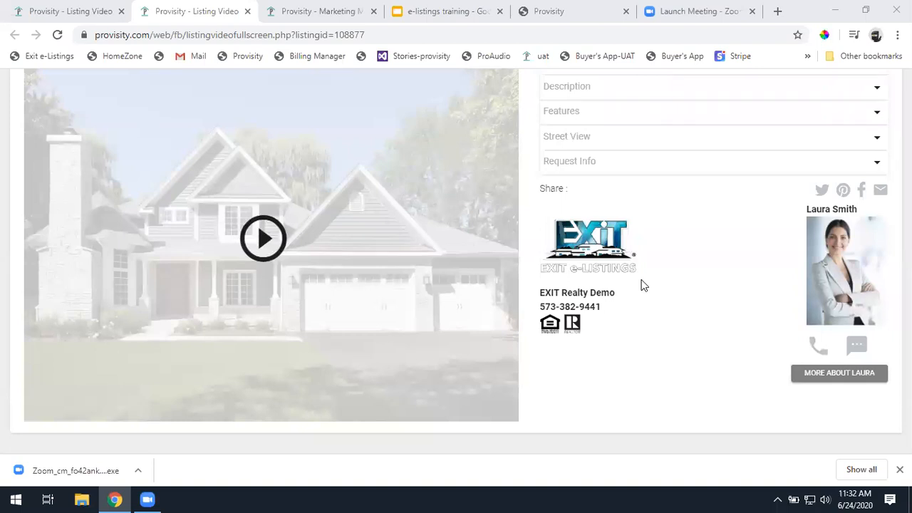
Return to the listing's Manage Video page in the first browser tab.
left_click(73, 11)
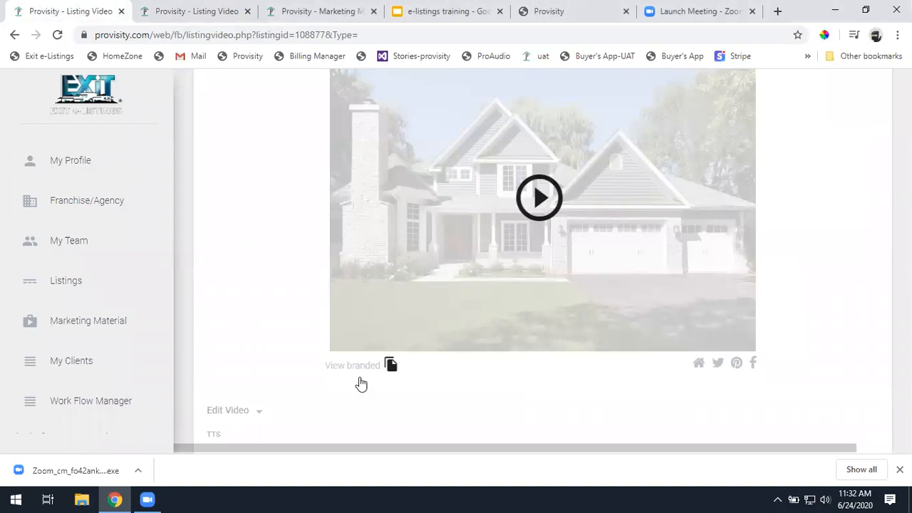
Copy the branded video link and check the full-screen listing page's web address.
left_click(393, 368)
key("ctrl+Tab")
left_click_drag(365, 35, 62, 36)
left_click(59, 12)
Switch the listing video to Unbranded Video and apply the change.
scroll(837, 292, "up", 3)
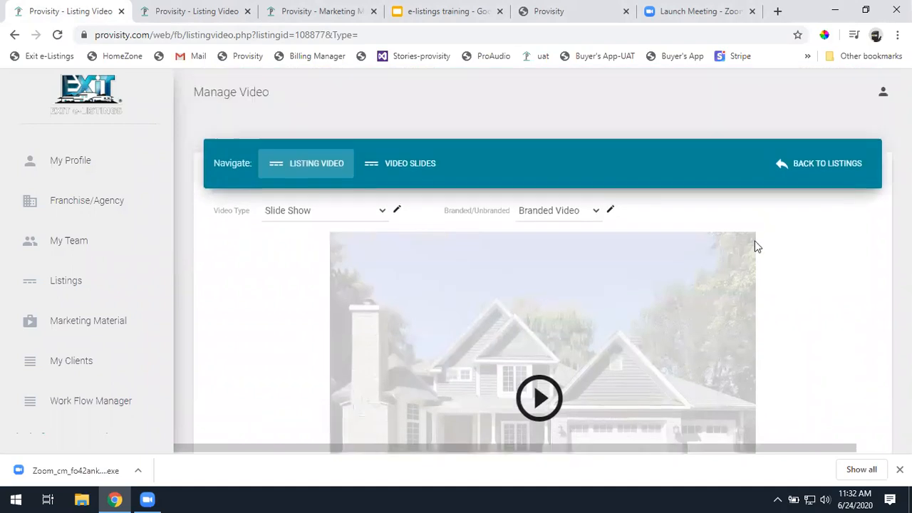
left_click(594, 212)
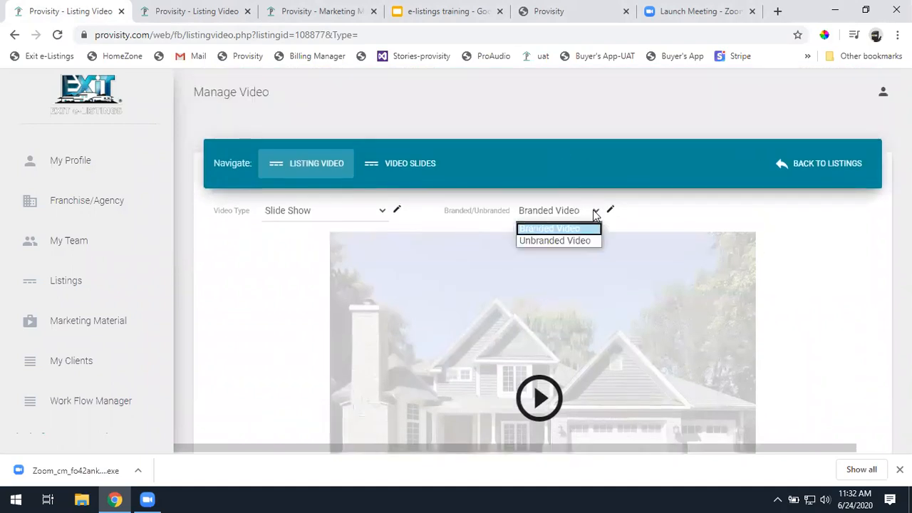
left_click(530, 240)
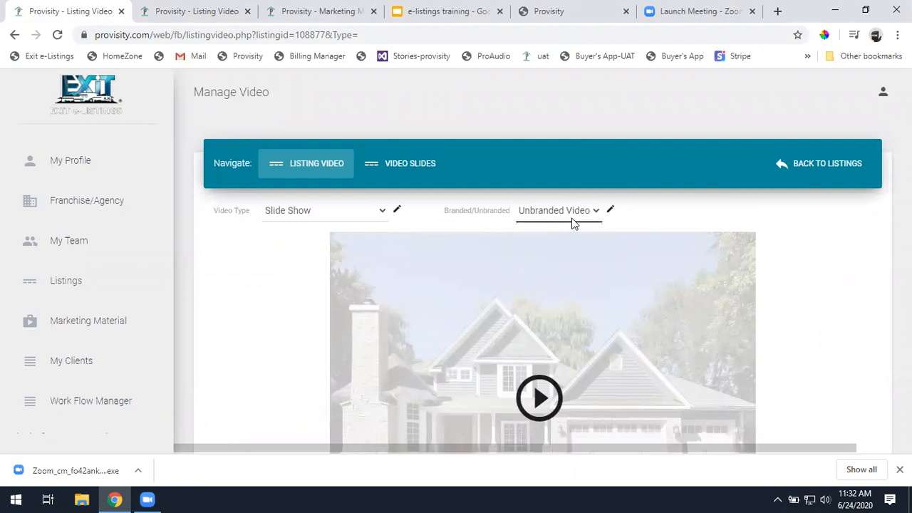
left_click(611, 211)
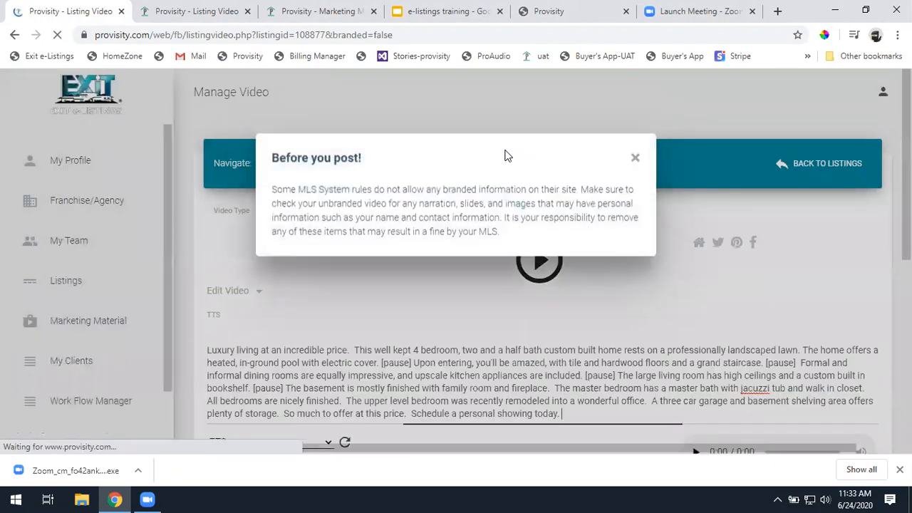
Dismiss the 'Before you post!' warning and scroll through the unbranded video's images.
left_click(700, 146)
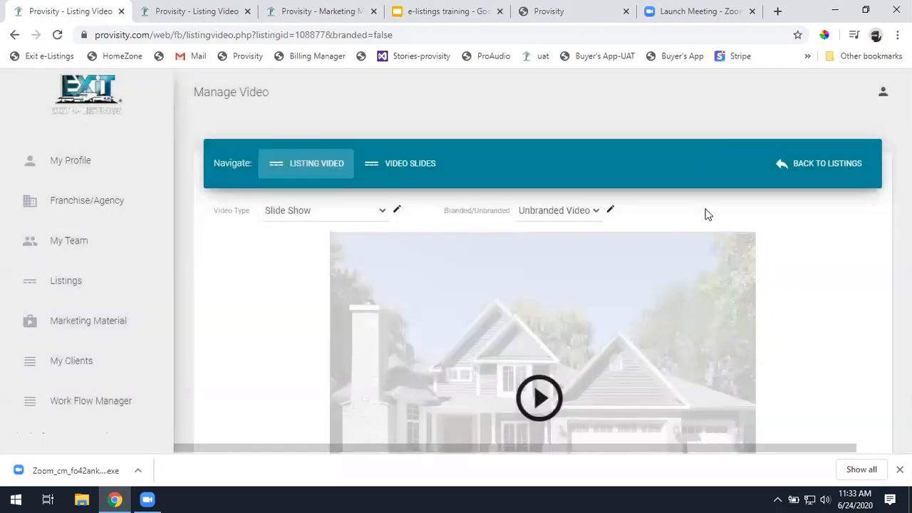
scroll(777, 235, "down", 3)
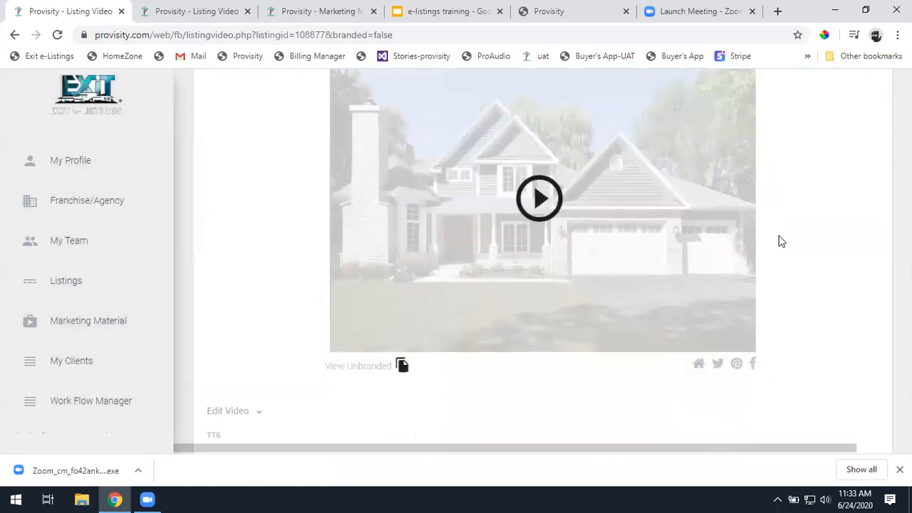
scroll(782, 240, "down", 2)
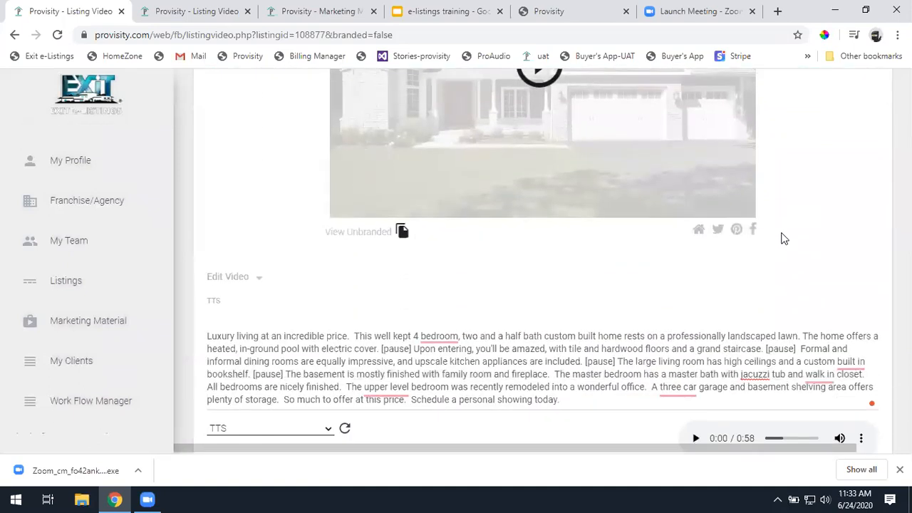
scroll(777, 246, "down", 4)
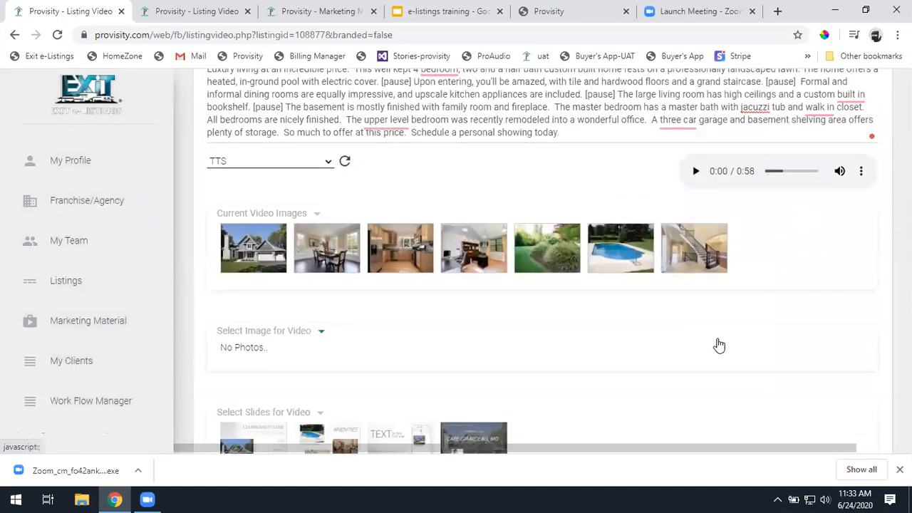
scroll(710, 325, "down", 2)
scroll(705, 305, "up", 2)
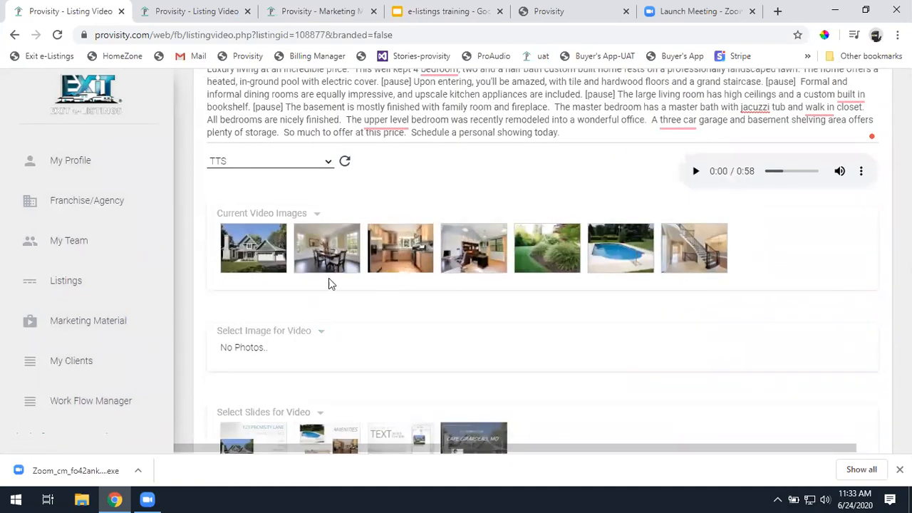
Open the narration text for editing and review it.
left_click(592, 135)
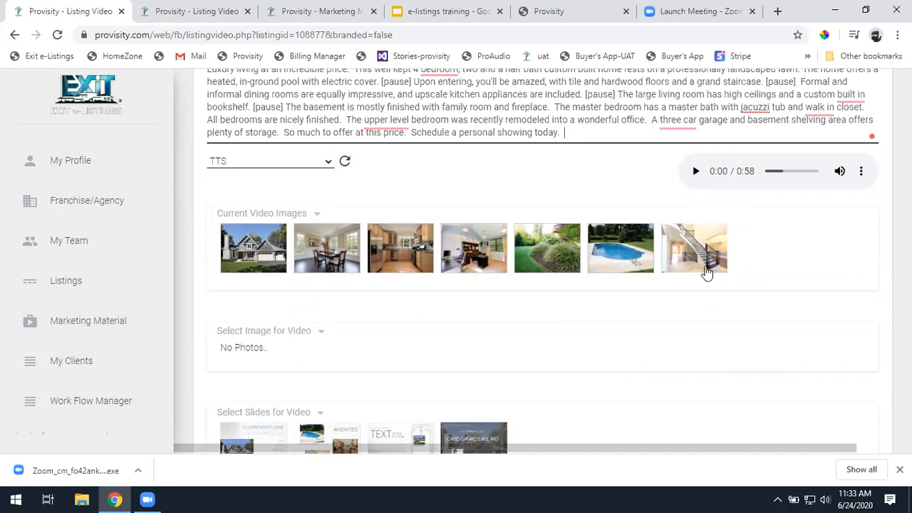
scroll(518, 306, "down", 1)
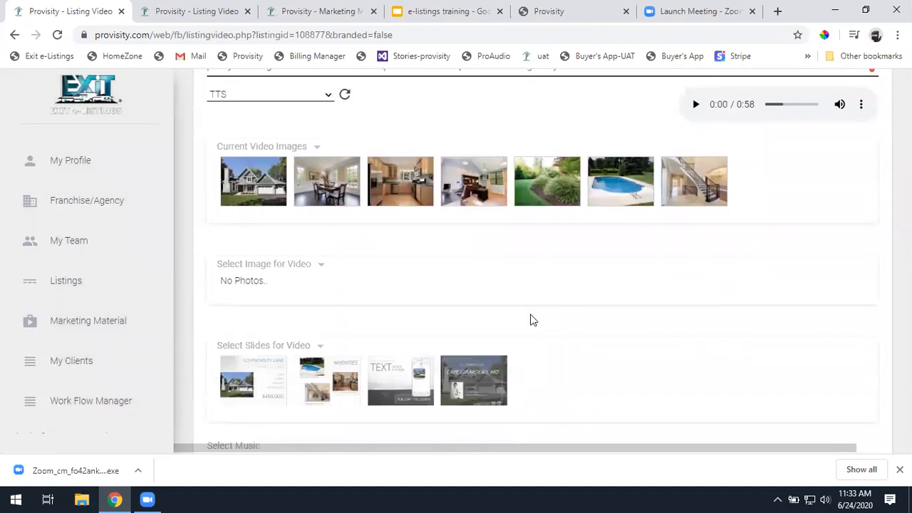
scroll(520, 320, "up", 3)
scroll(503, 366, "up", 4)
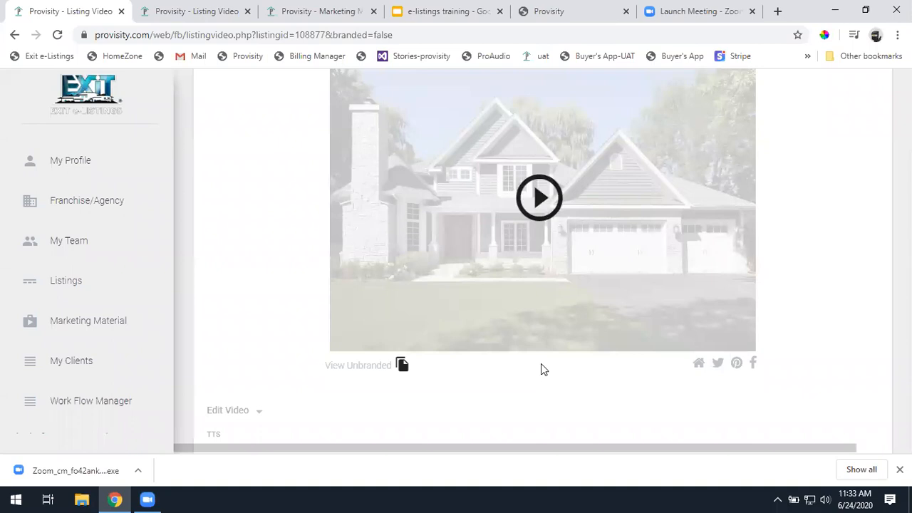
Preview the unbranded full-screen page showing only company name and phone, then close it.
left_click(339, 366)
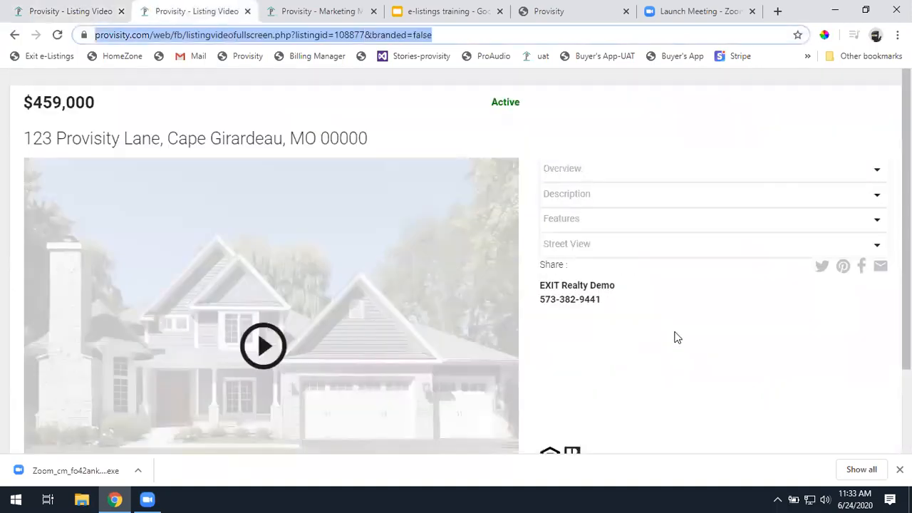
scroll(676, 338, "down", 2)
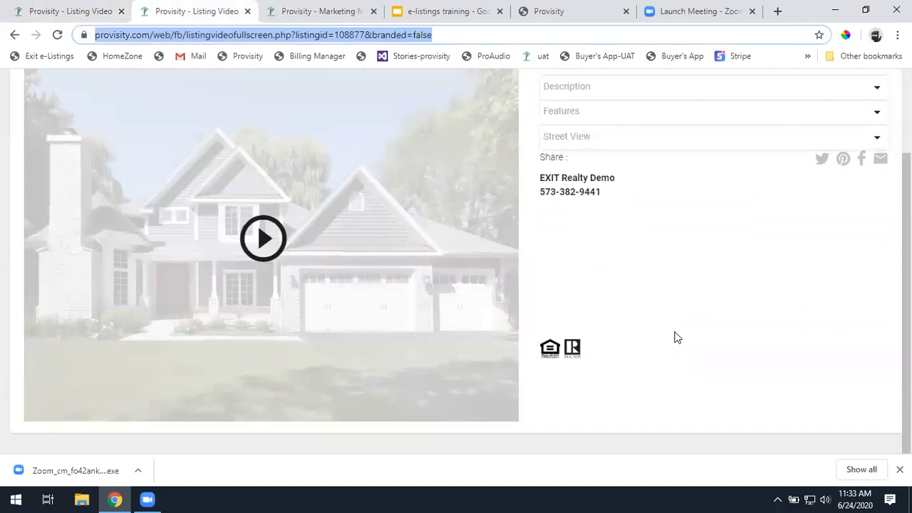
scroll(677, 337, "up", 1)
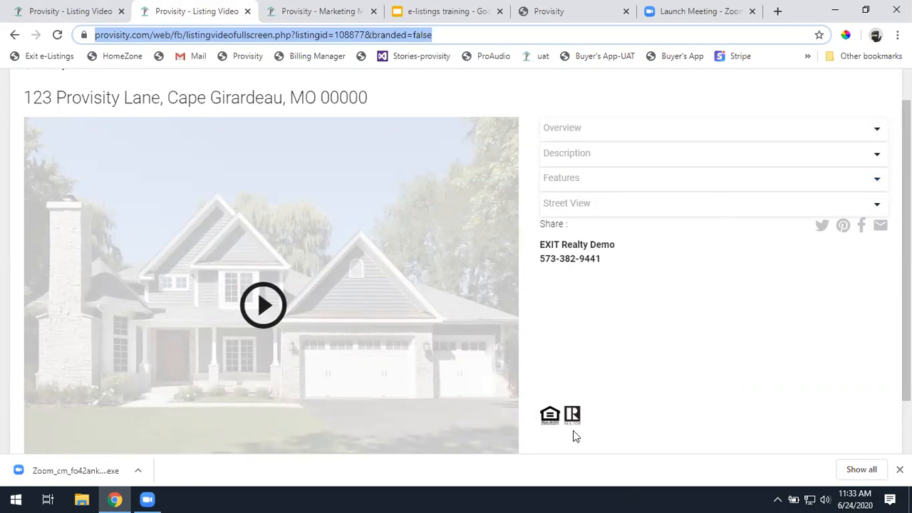
left_click(248, 11)
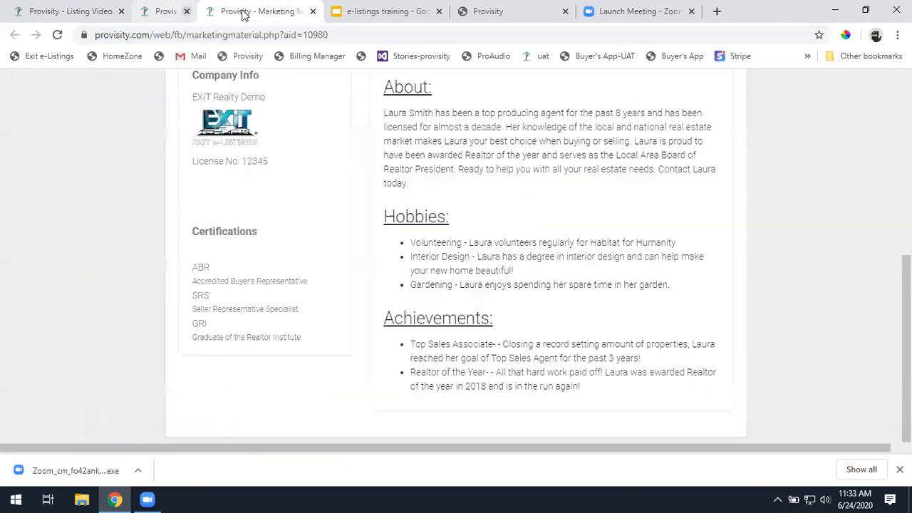
Back on the Manage Video page, set the video to Branded Video and apply it.
left_click(57, 11)
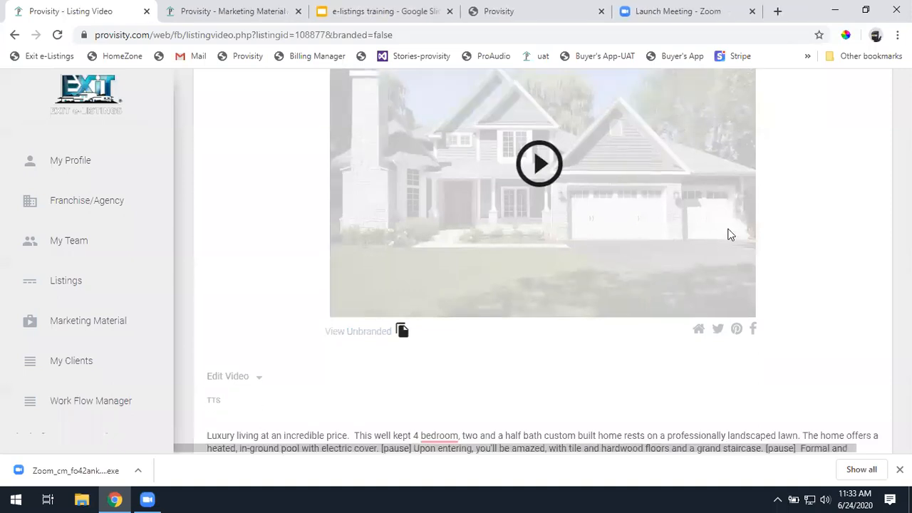
scroll(719, 228, "up", 3)
left_click(563, 210)
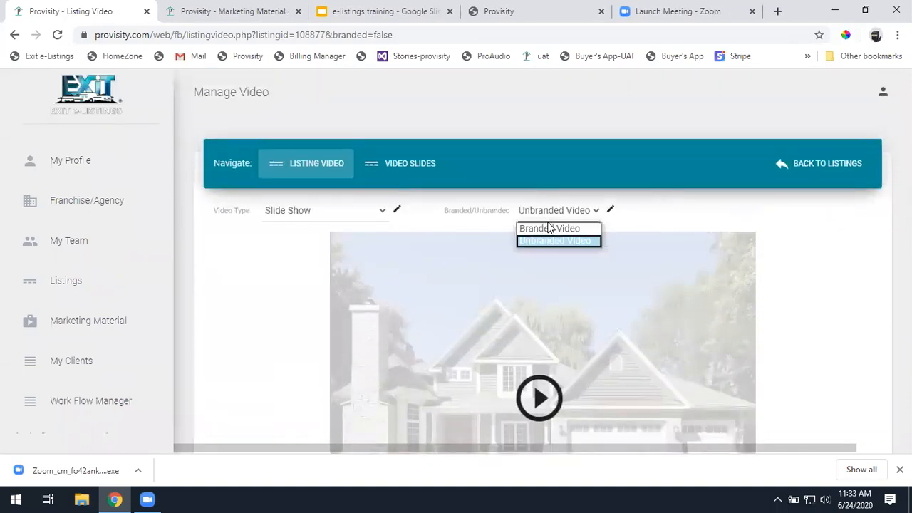
left_click(549, 228)
left_click(606, 214)
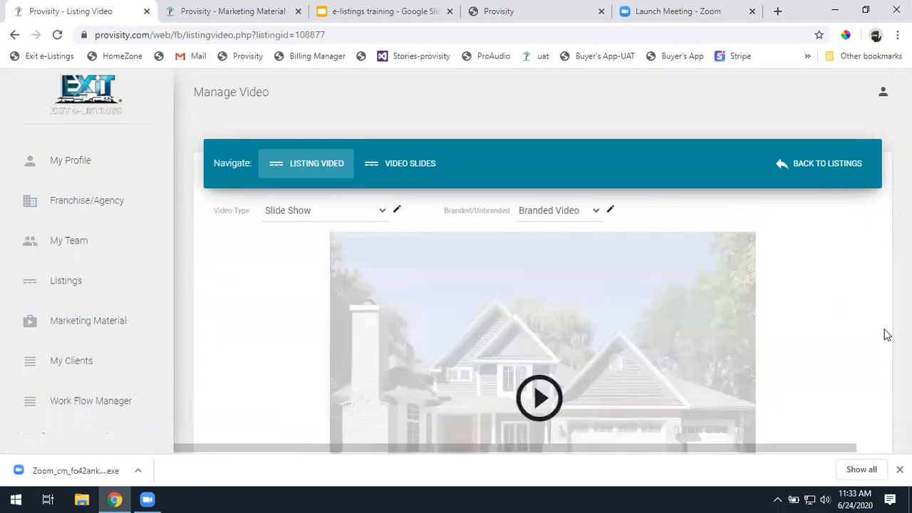
scroll(835, 349, "down", 3)
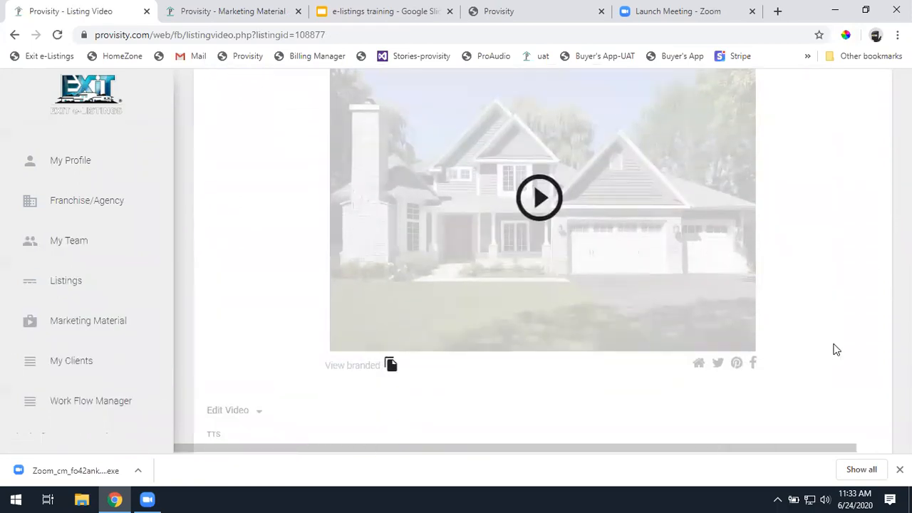
scroll(835, 348, "down", 2)
scroll(834, 349, "up", 5)
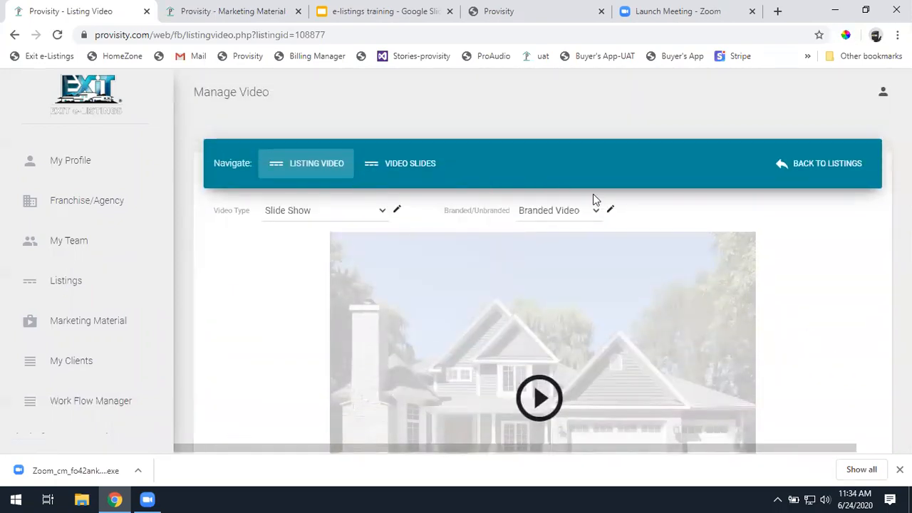
Try Unbranded Video again, dismiss the MLS warning, and reselect Branded Video.
left_click(595, 213)
left_click(547, 241)
left_click(610, 212)
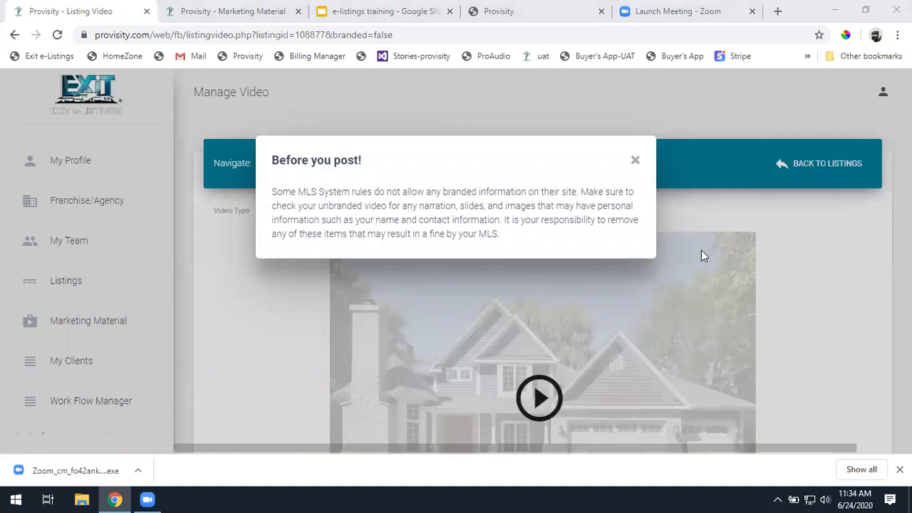
left_click(672, 176)
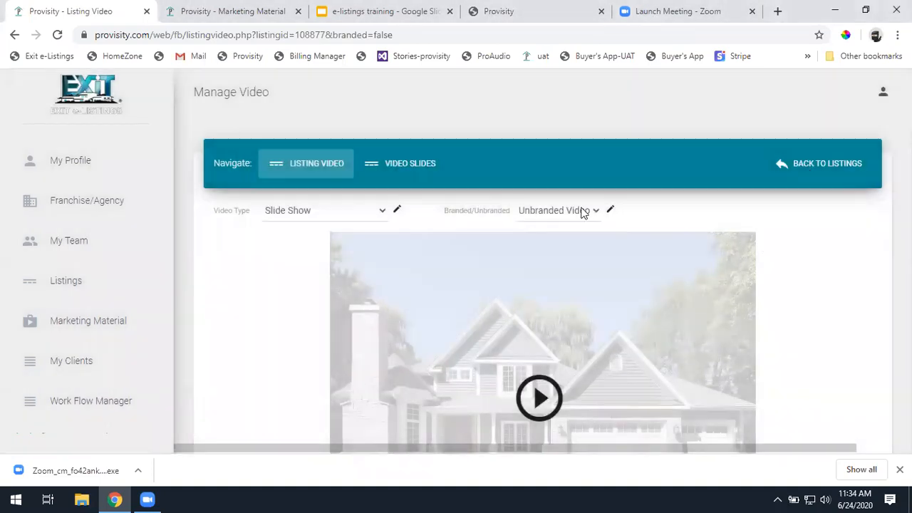
left_click(595, 210)
left_click(576, 229)
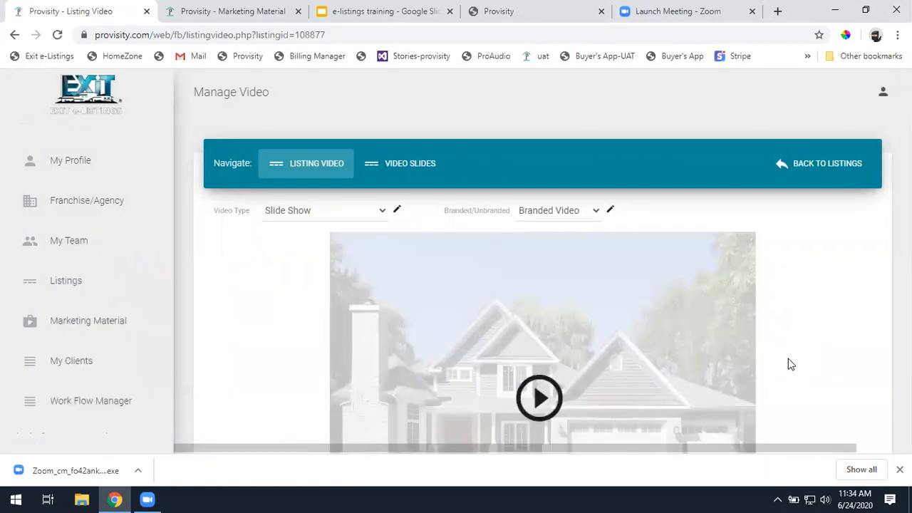
scroll(784, 352, "down", 5)
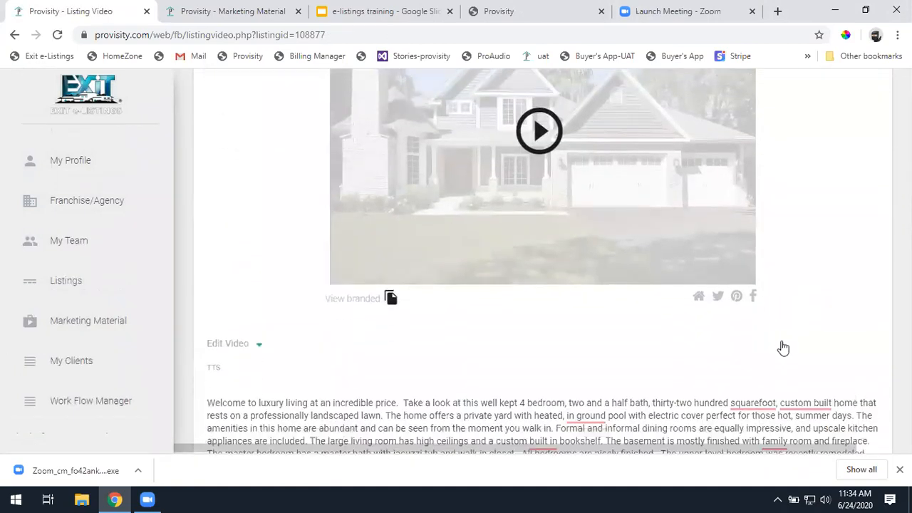
scroll(784, 335, "down", 3)
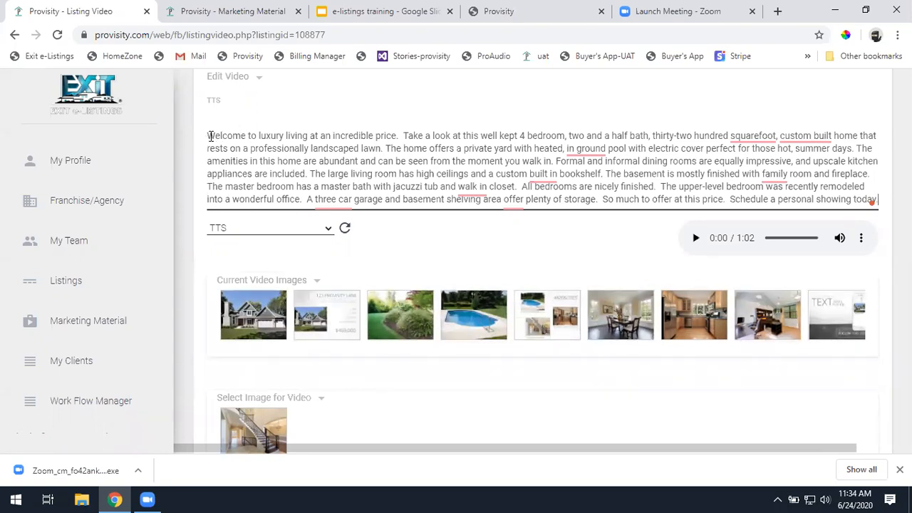
left_click_drag(211, 136, 665, 182)
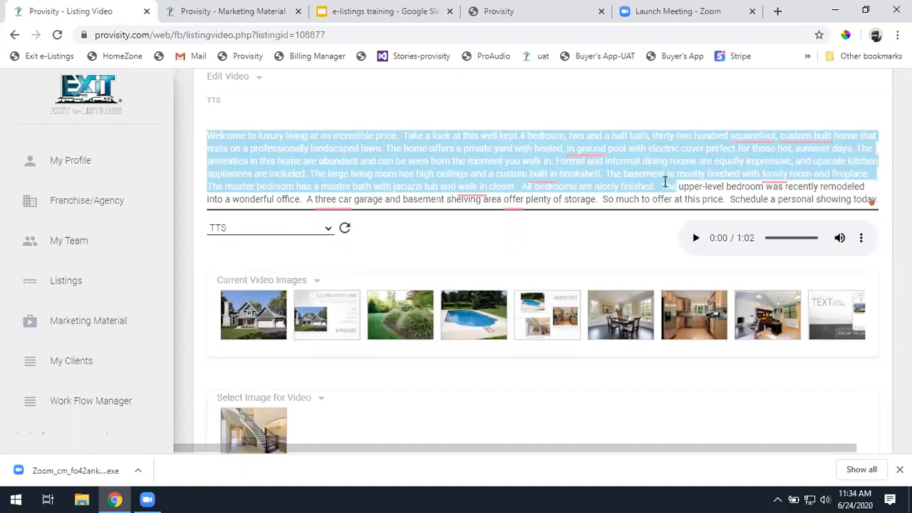
left_click(428, 242)
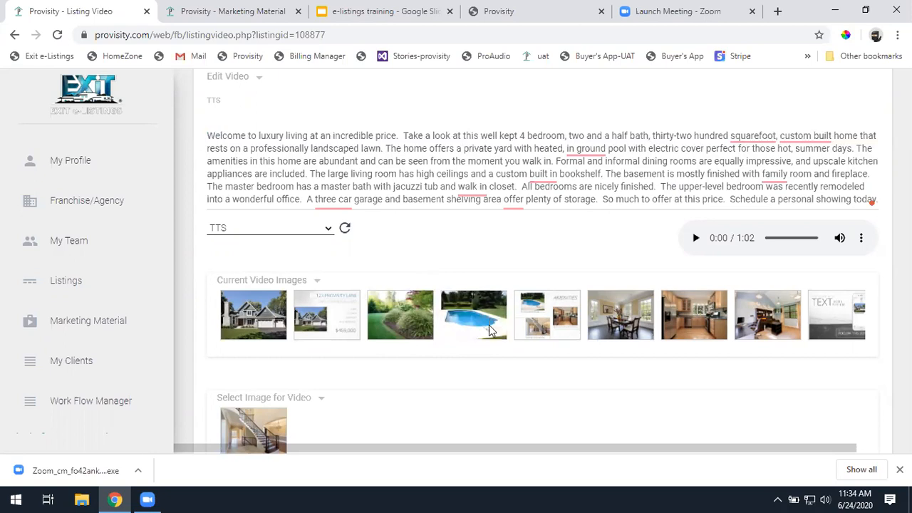
left_click(392, 148)
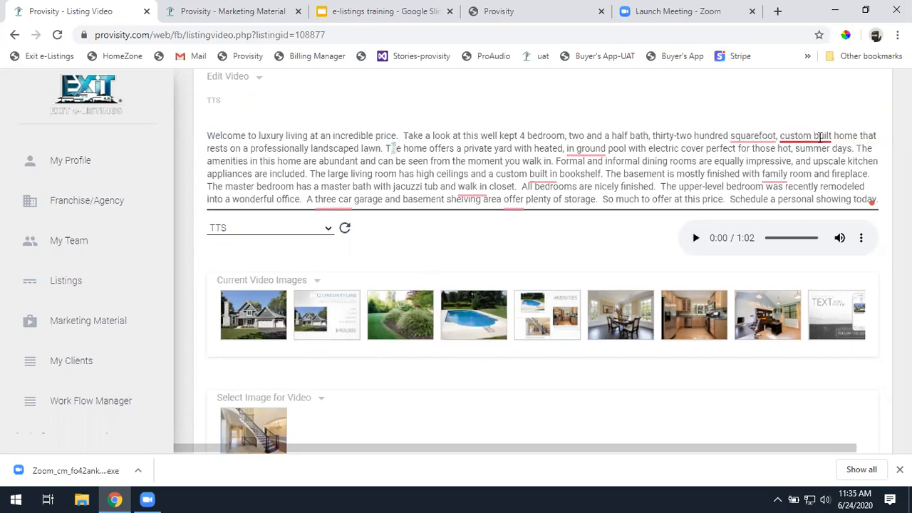
left_click_drag(826, 135, 617, 151)
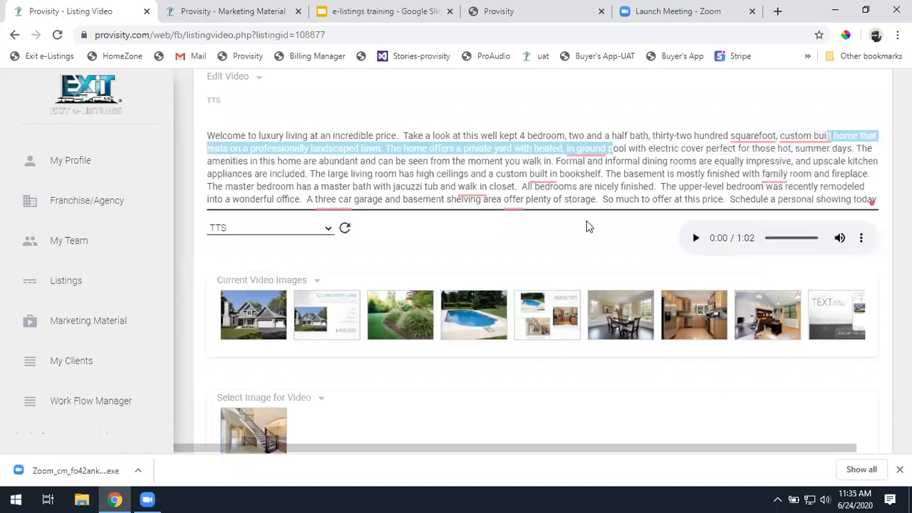
left_click(622, 112)
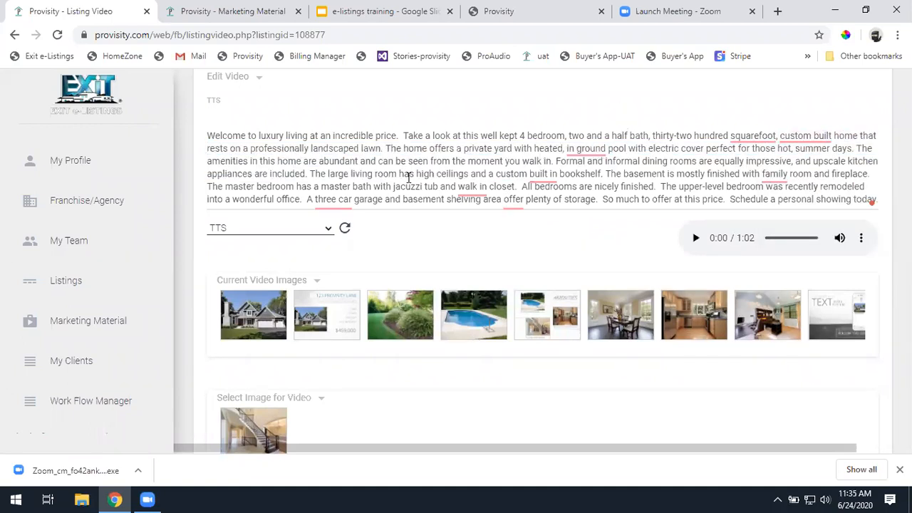
scroll(476, 300, "up", 3)
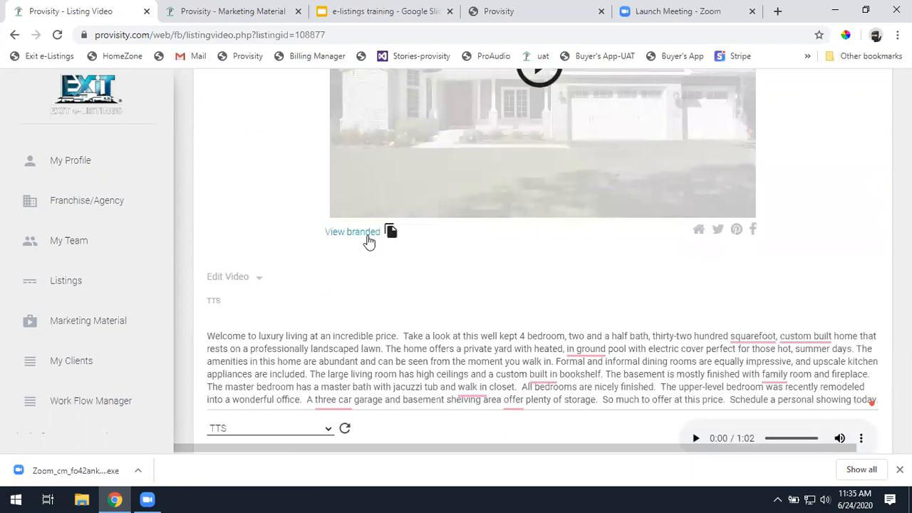
scroll(530, 280, "up", 2)
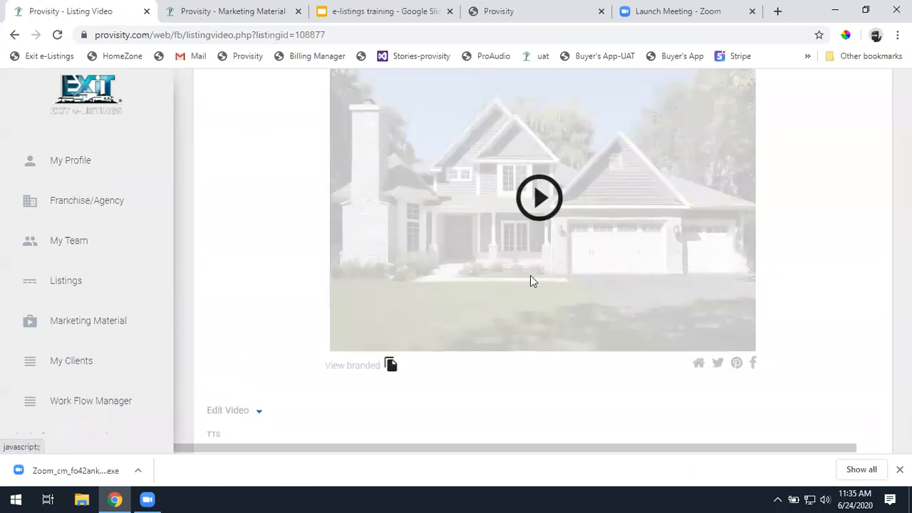
left_click(539, 199)
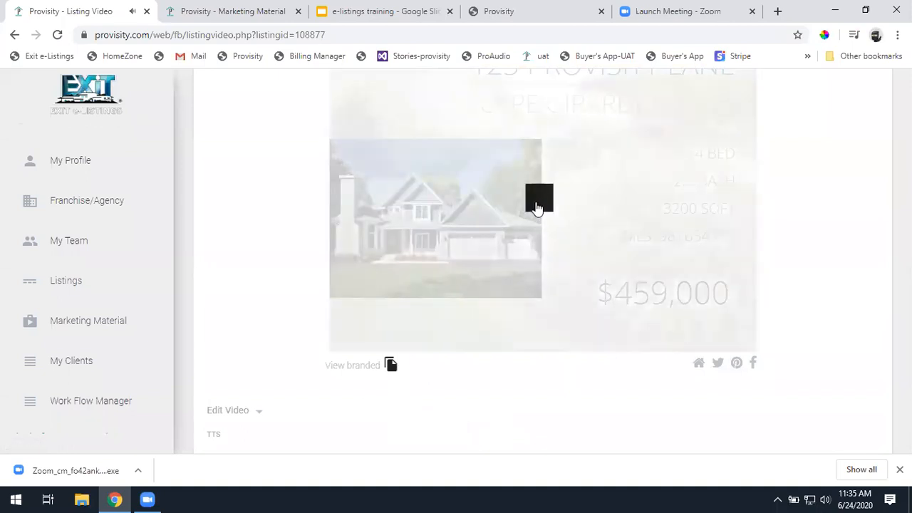
left_click(536, 206)
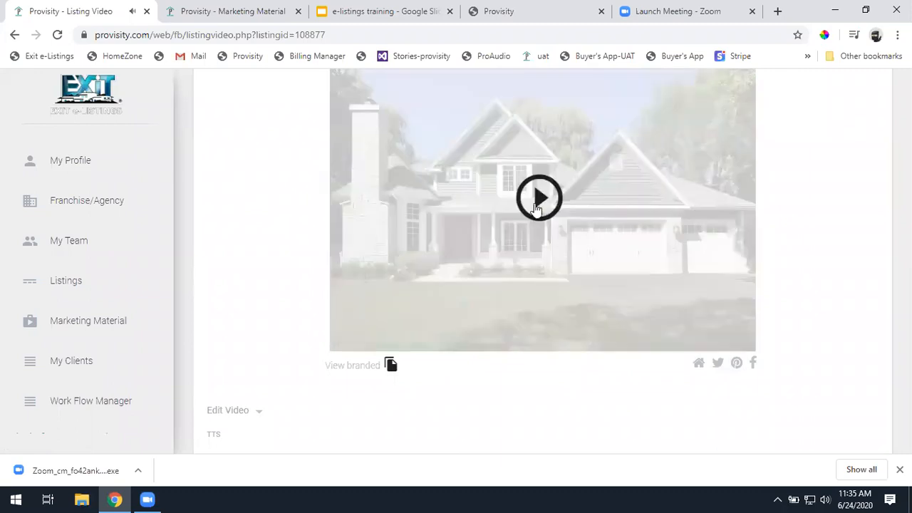
scroll(535, 360, "down", 2)
scroll(535, 350, "down", 1)
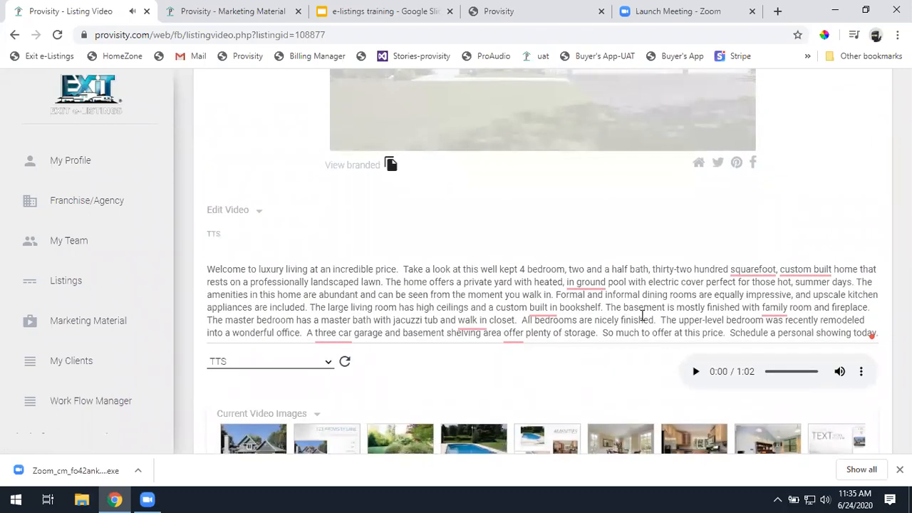
left_click_drag(778, 269, 651, 269)
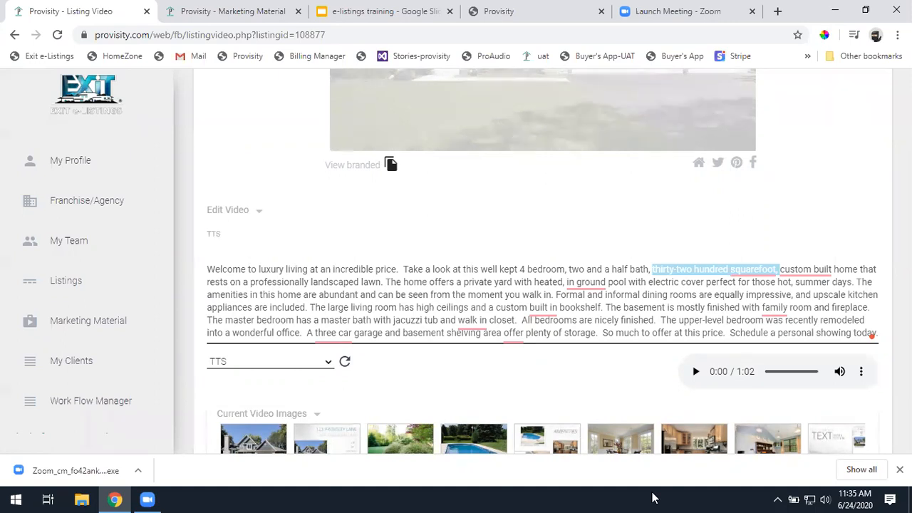
scroll(413, 400, "down", 1)
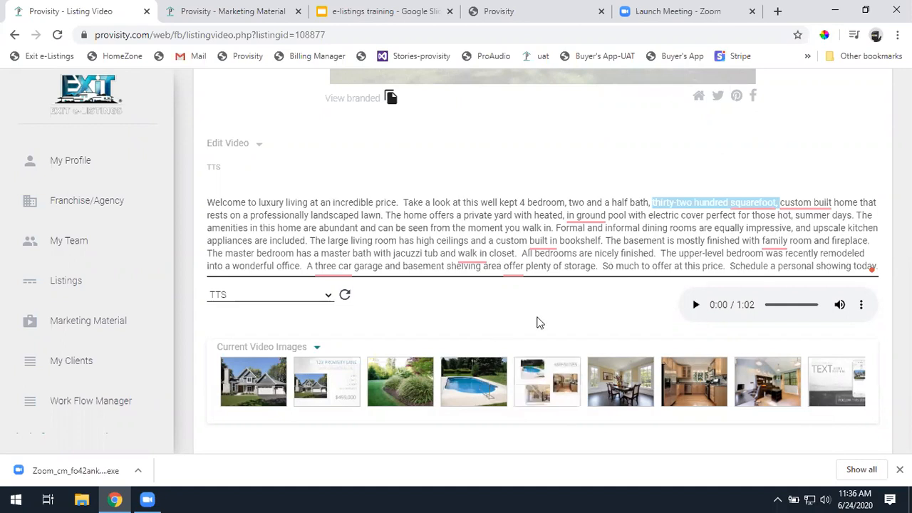
scroll(566, 299, "down", 3)
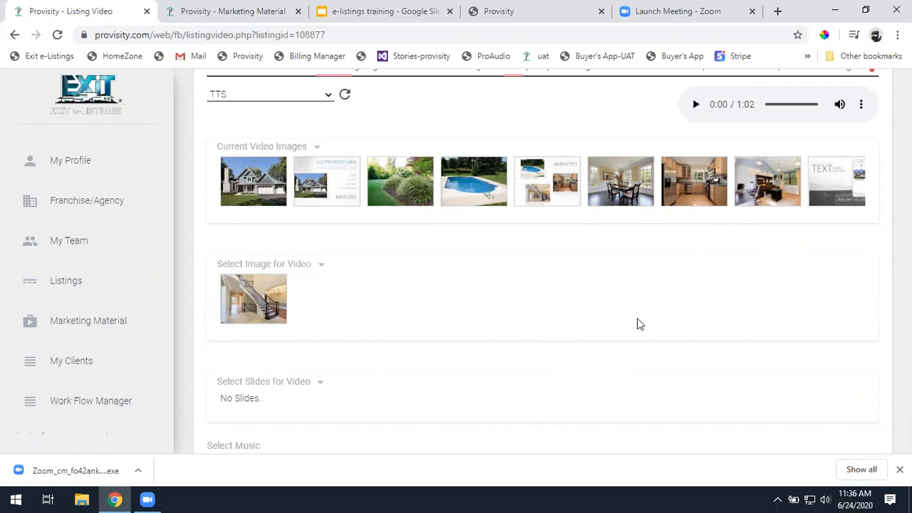
scroll(612, 320, "up", 5)
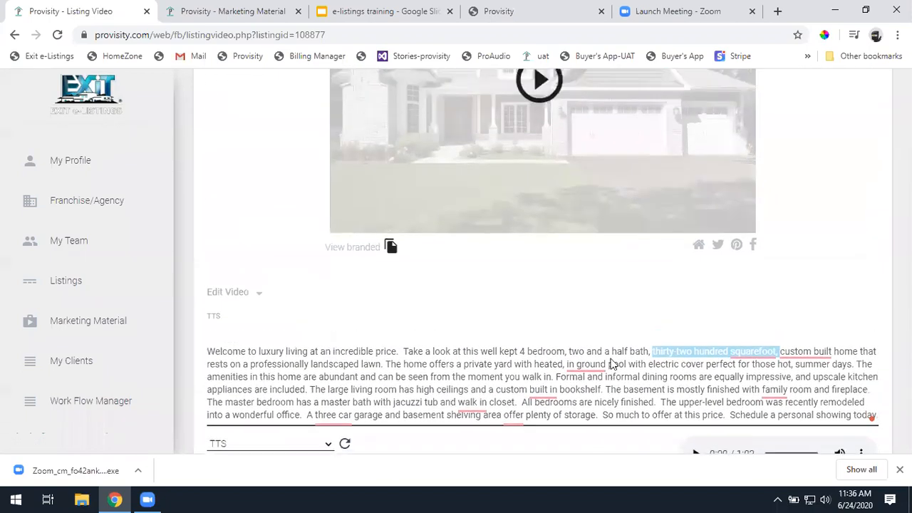
left_click(706, 371)
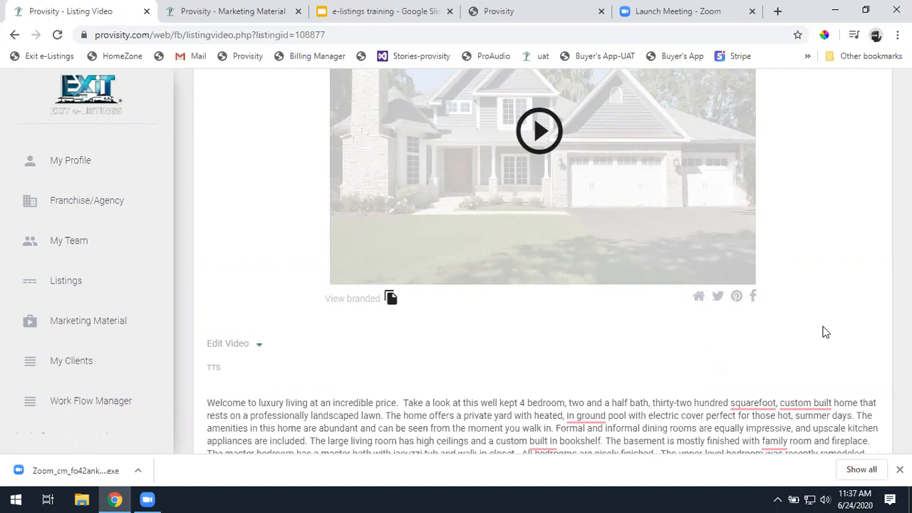
scroll(823, 333, "up", 1)
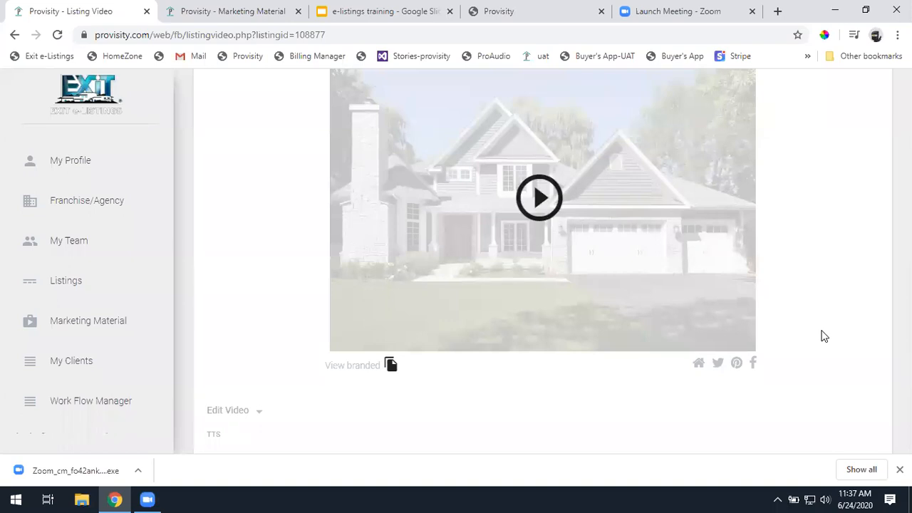
scroll(773, 329, "down", 2)
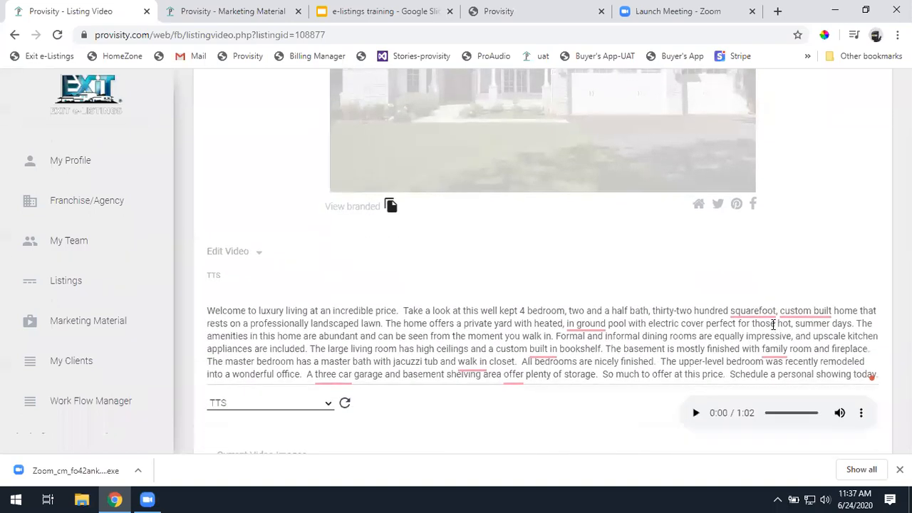
scroll(773, 325, "down", 1)
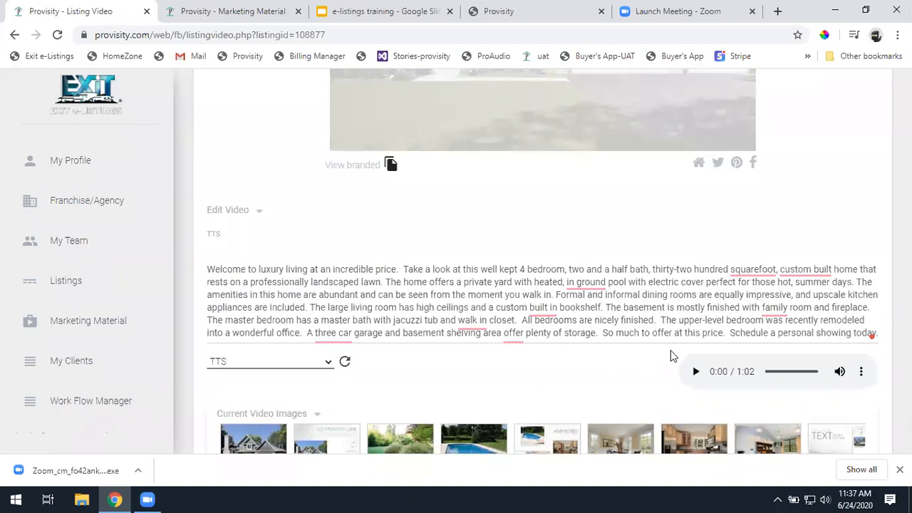
left_click(278, 11)
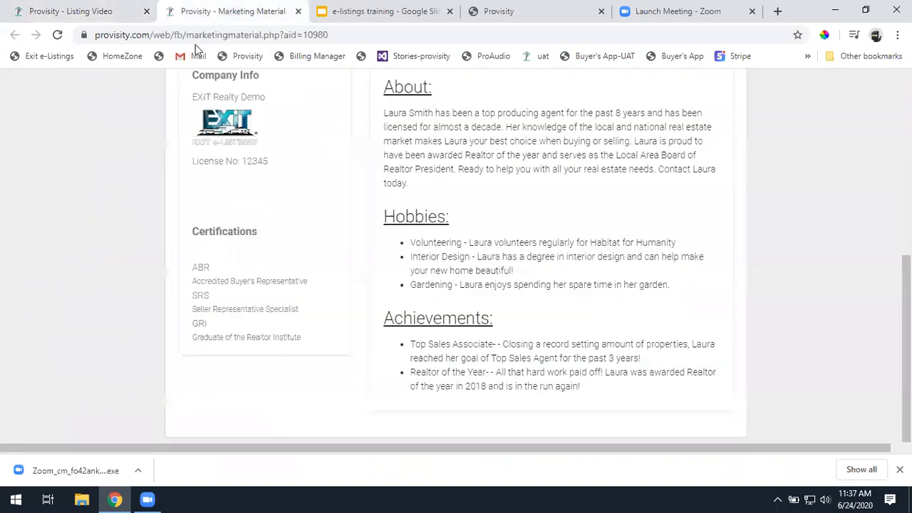
left_click(91, 16)
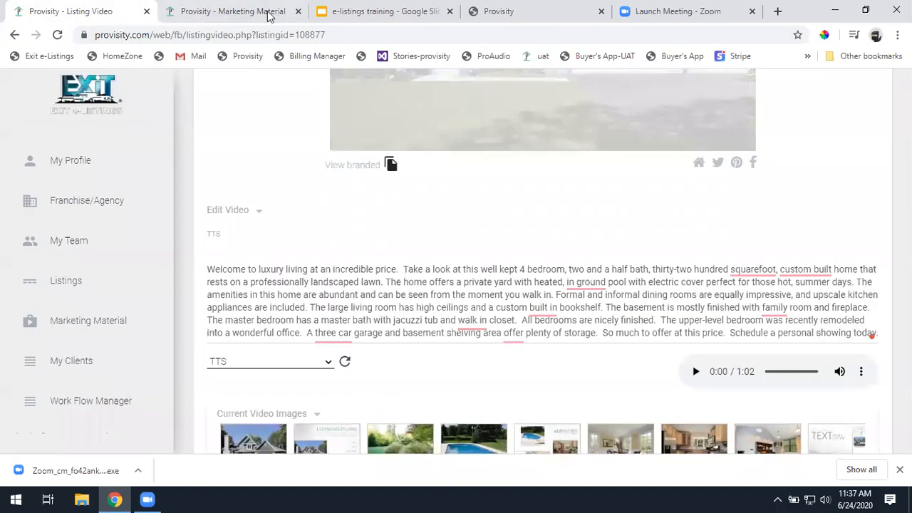
scroll(485, 238, "up", 5)
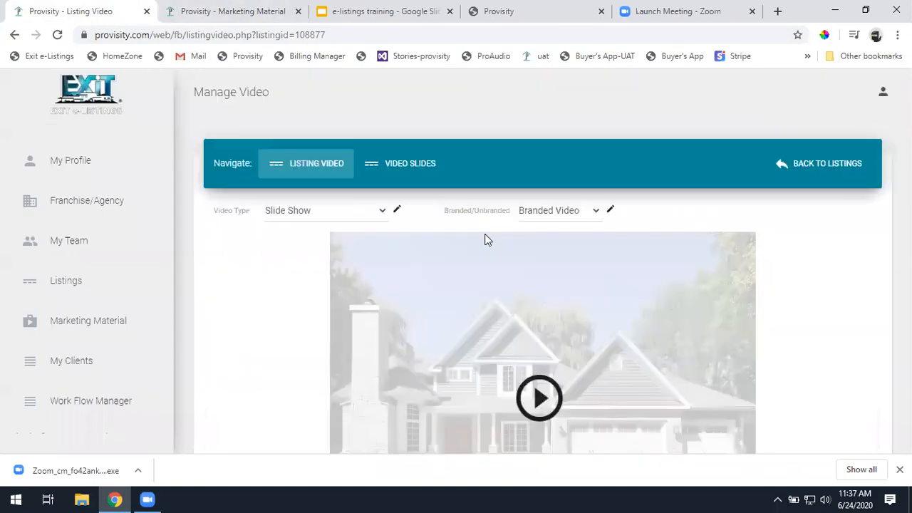
left_click(425, 166)
left_click(407, 167)
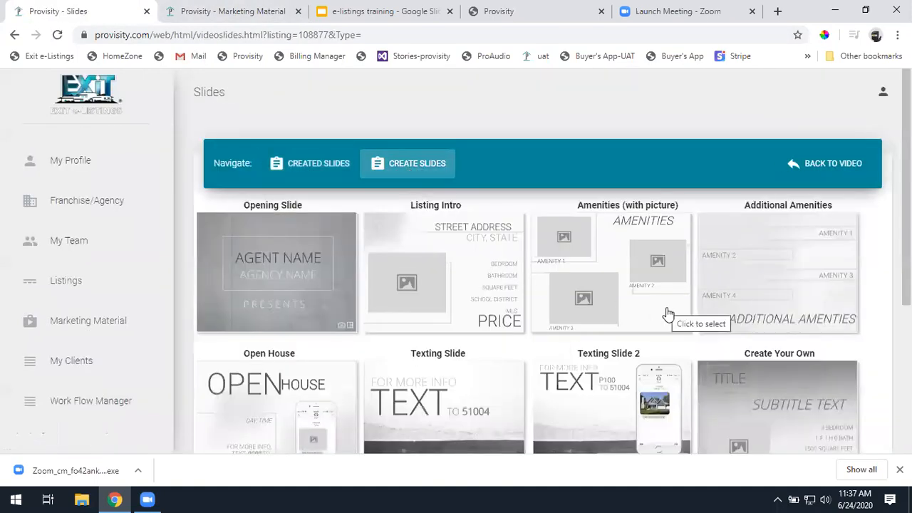
scroll(666, 324, "down", 3)
left_click(650, 361)
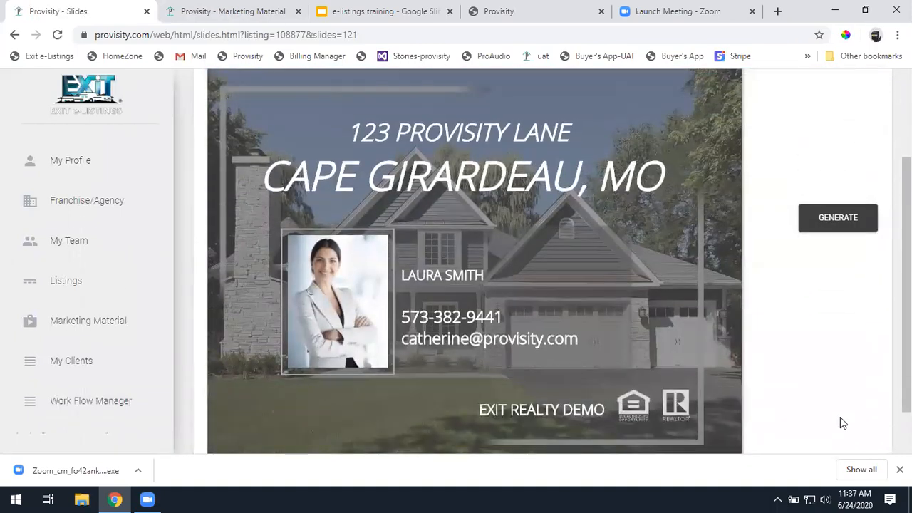
scroll(838, 417, "up", 2)
left_click(835, 174)
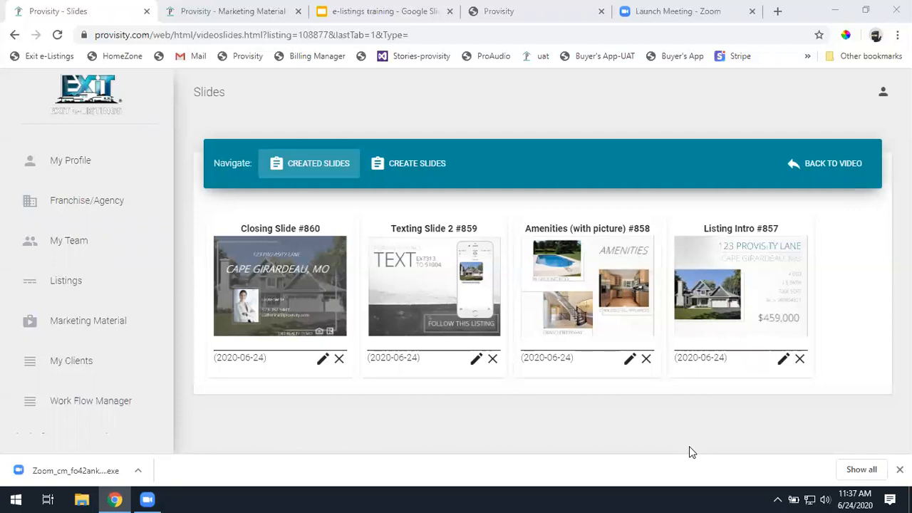
left_click(841, 172)
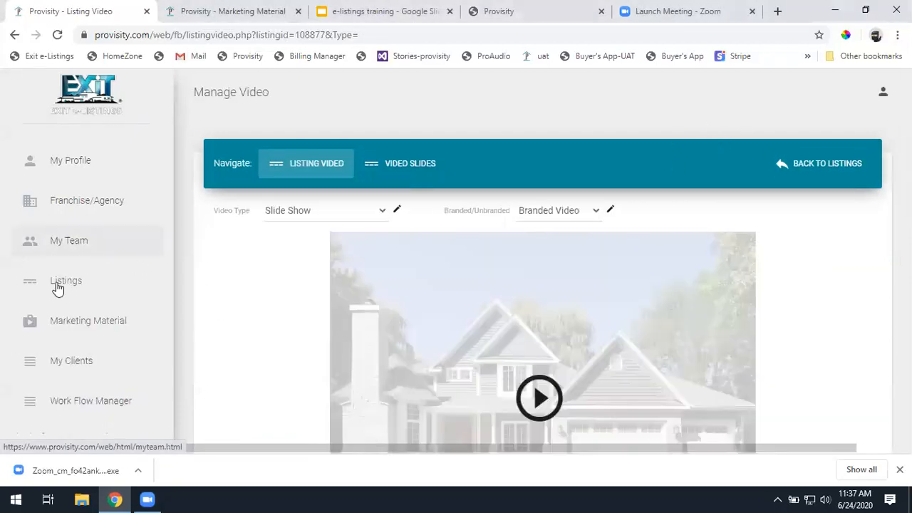
scroll(243, 289, "down", 3)
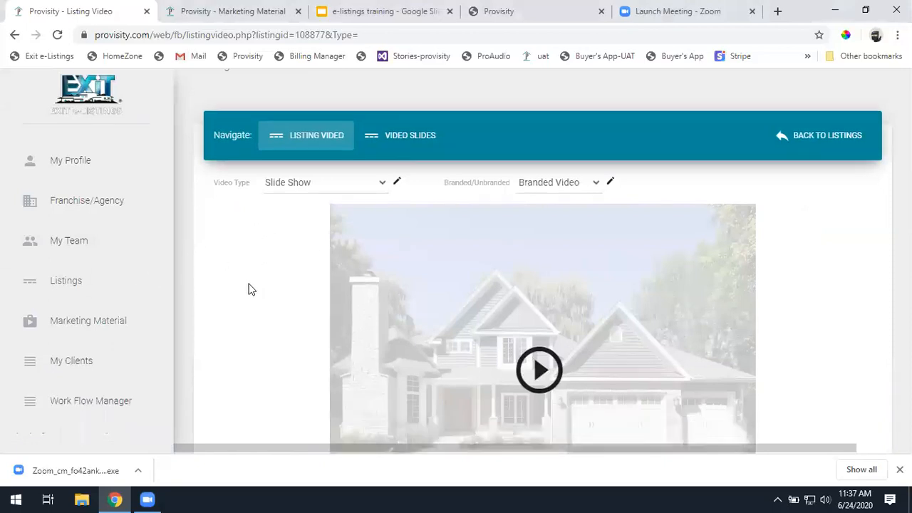
scroll(257, 288, "down", 1)
scroll(258, 289, "down", 1)
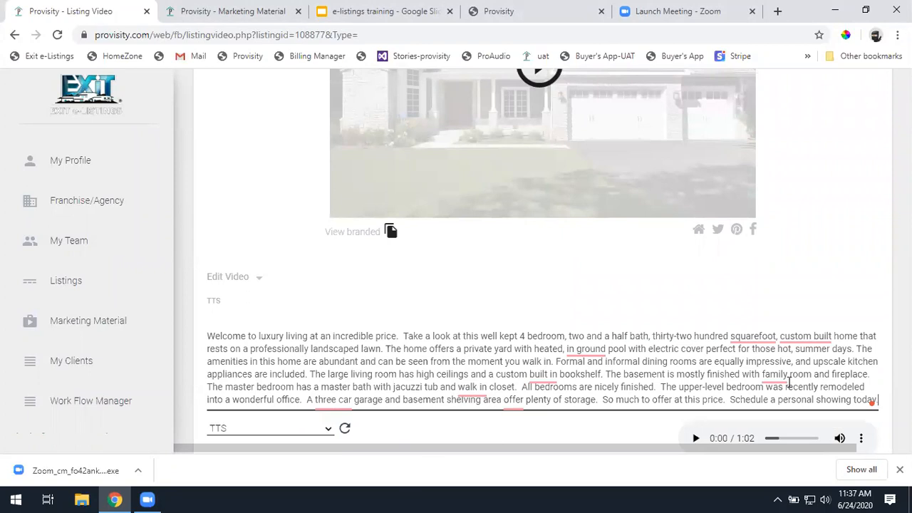
scroll(639, 326, "down", 2)
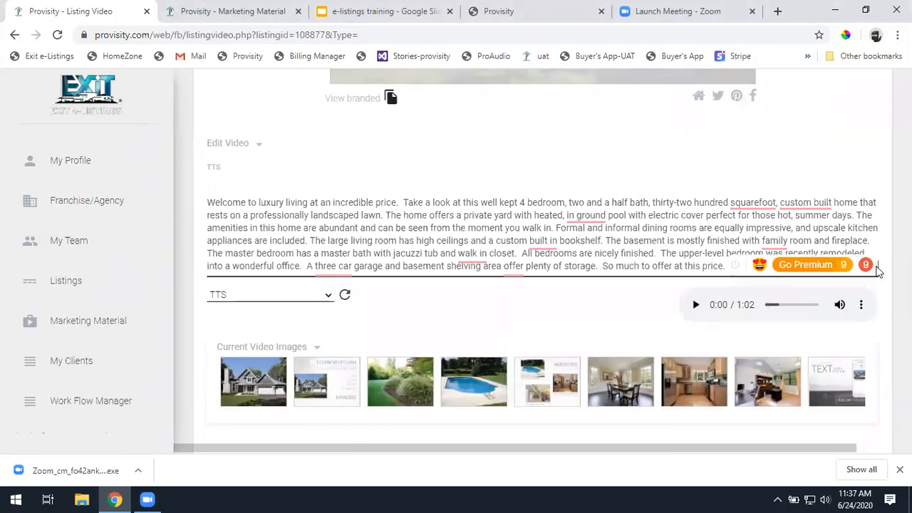
left_click(514, 227)
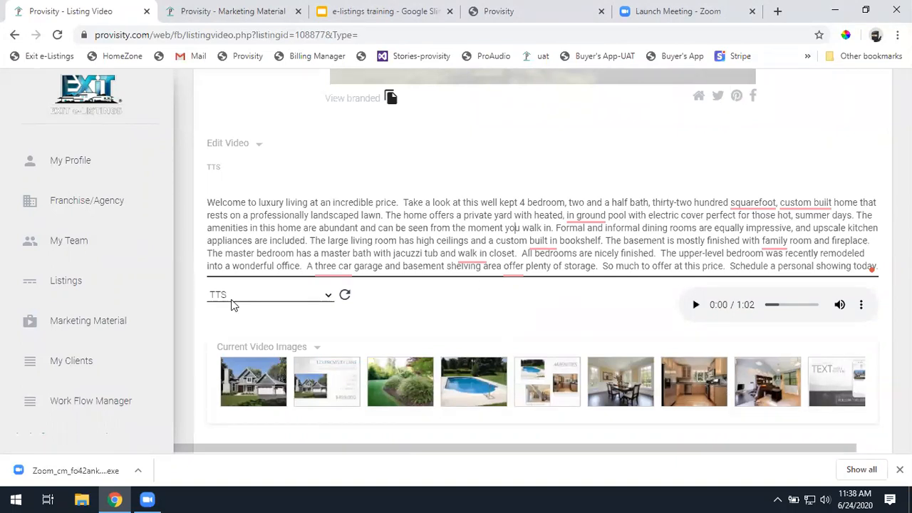
left_click(364, 106)
Read the full listing description on the branded full-screen page, then return to the video editor.
left_click(360, 100)
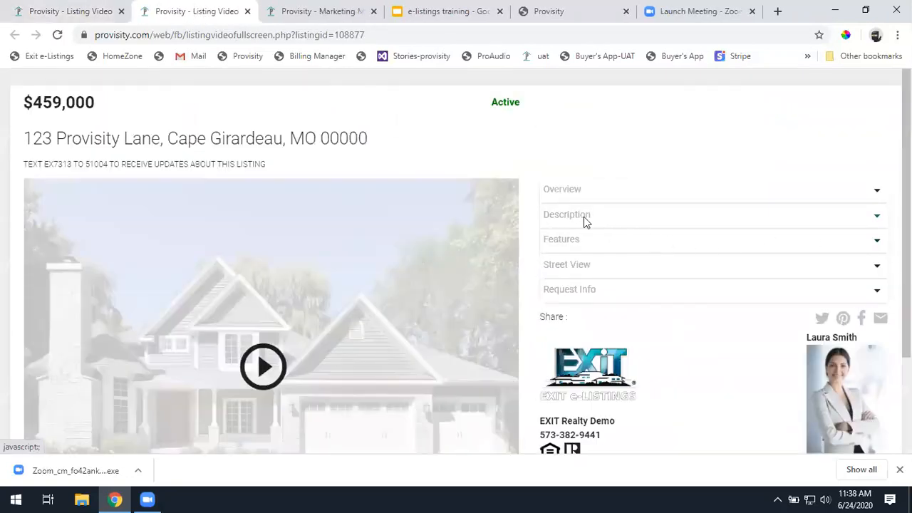
left_click(840, 219)
scroll(733, 298, "down", 1)
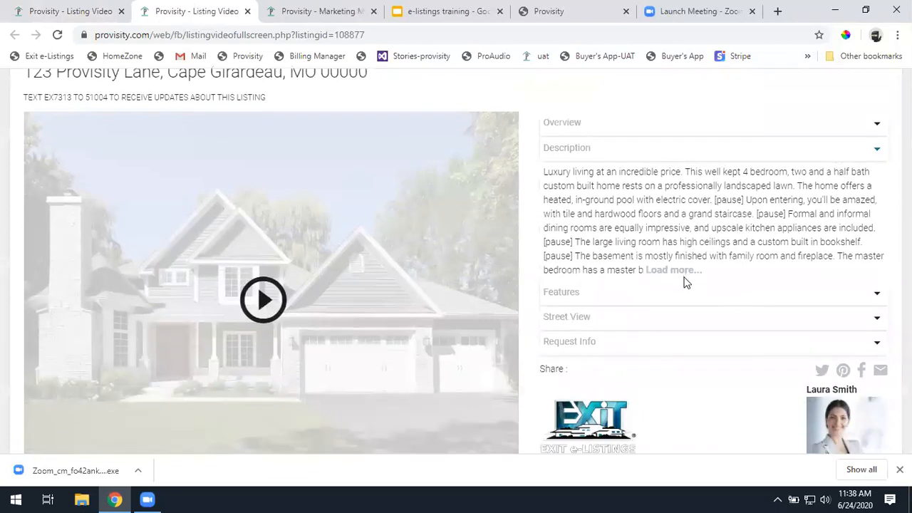
left_click(682, 271)
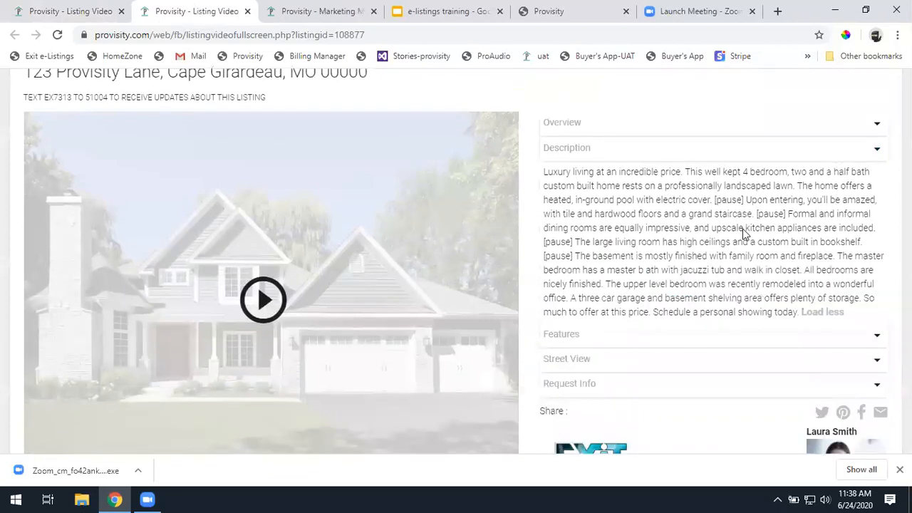
left_click(832, 316)
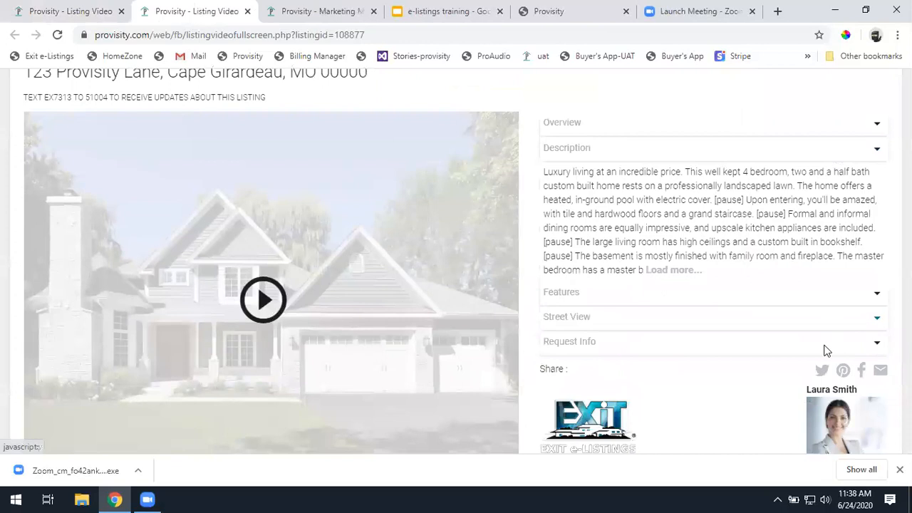
left_click(61, 15)
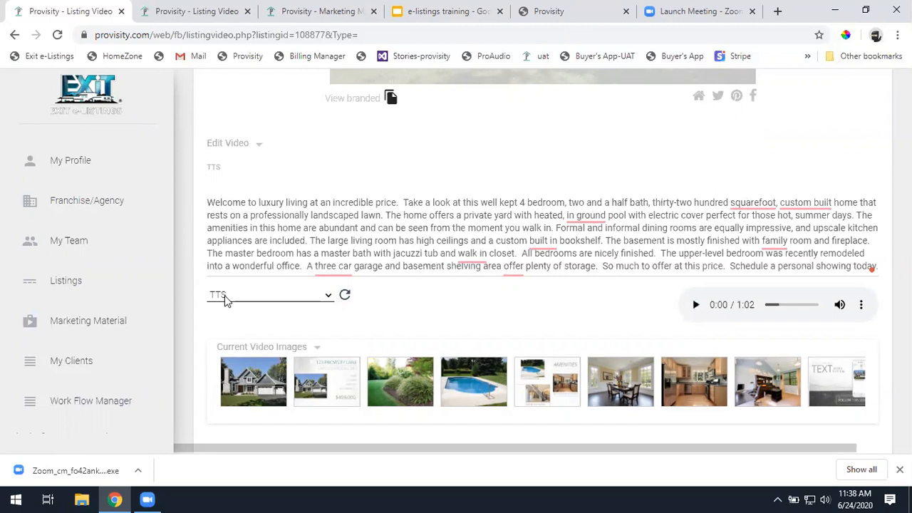
left_click(327, 299)
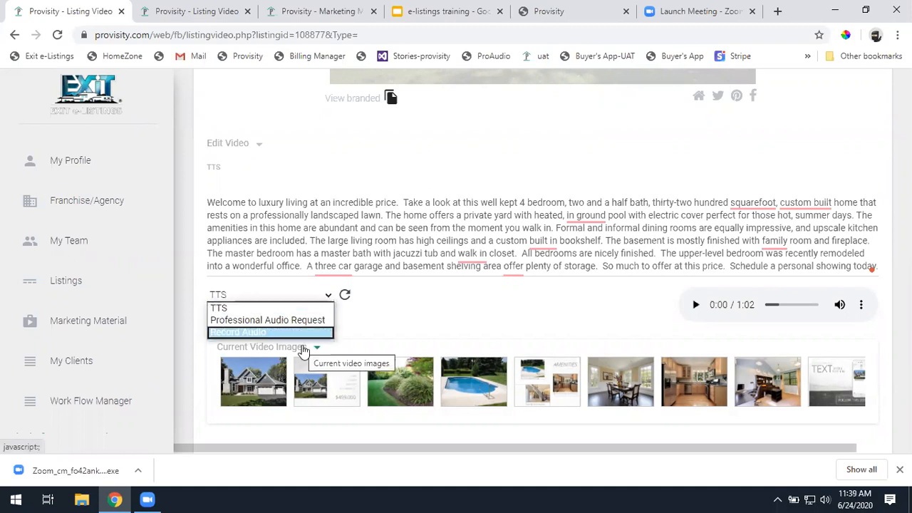
left_click(237, 333)
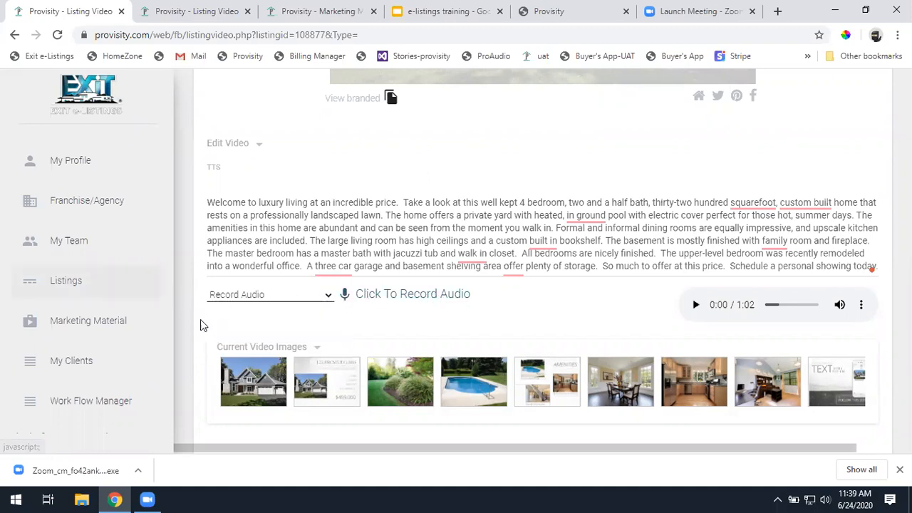
left_click(439, 300)
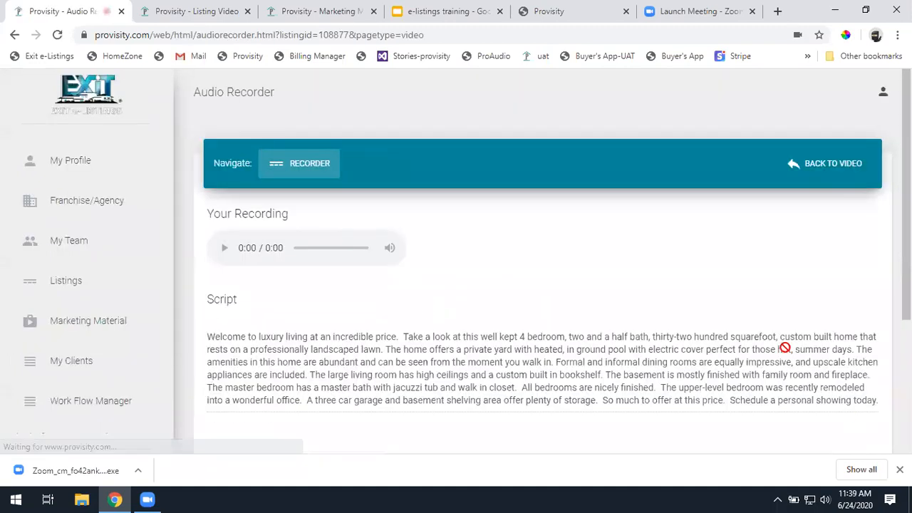
scroll(681, 296, "down", 1)
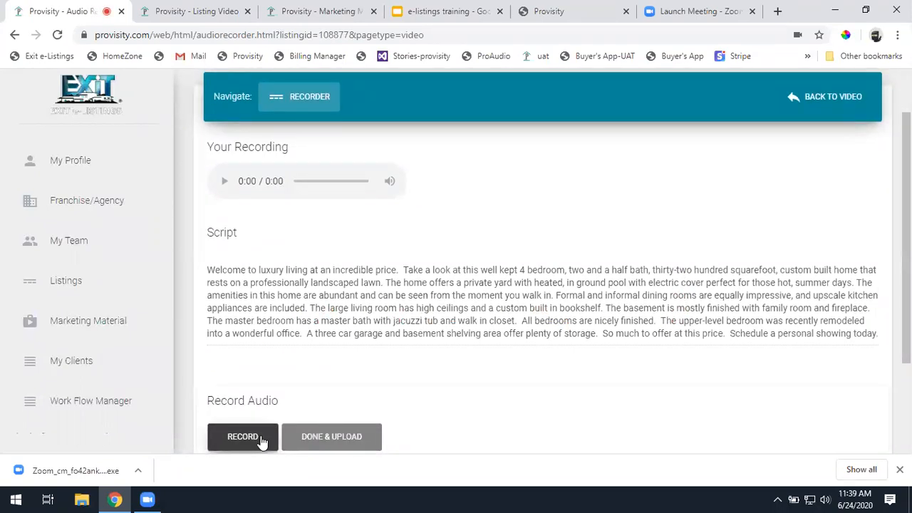
left_click(835, 106)
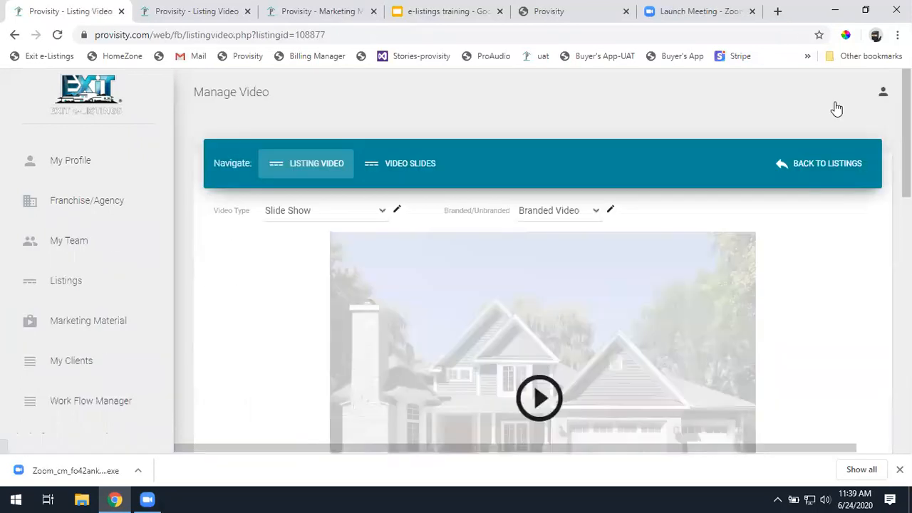
scroll(783, 276, "down", 2)
scroll(782, 275, "down", 4)
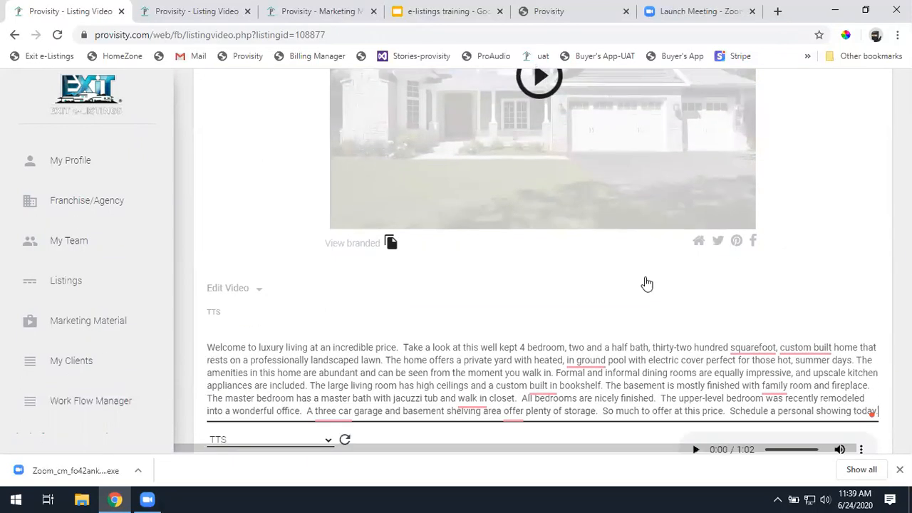
left_click(327, 363)
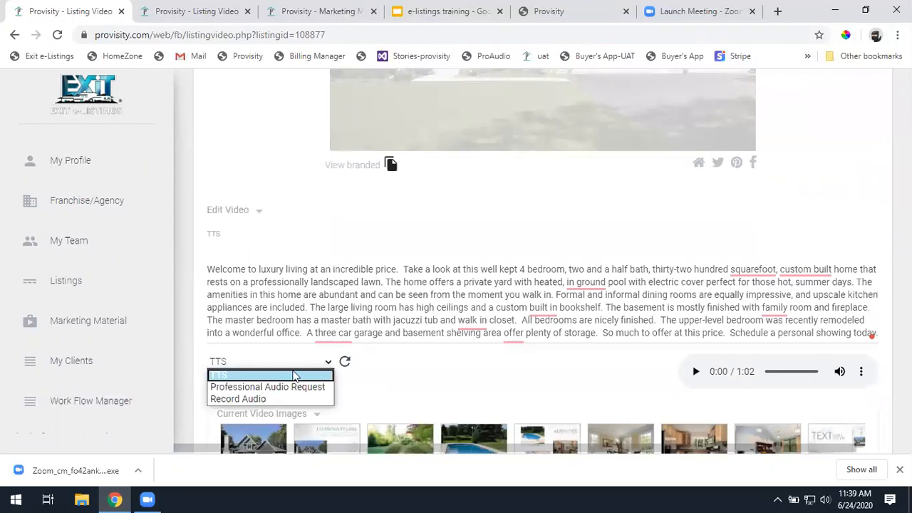
left_click(278, 389)
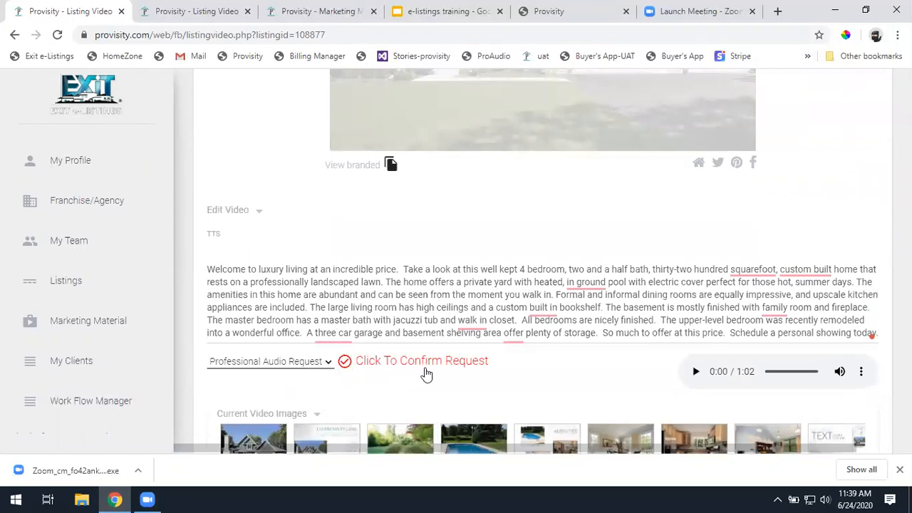
left_click(422, 369)
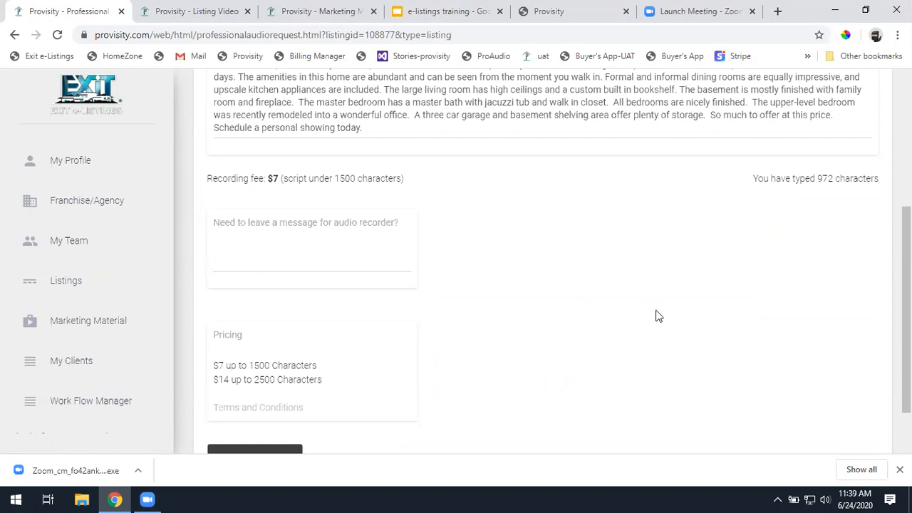
scroll(659, 342, "up", 2)
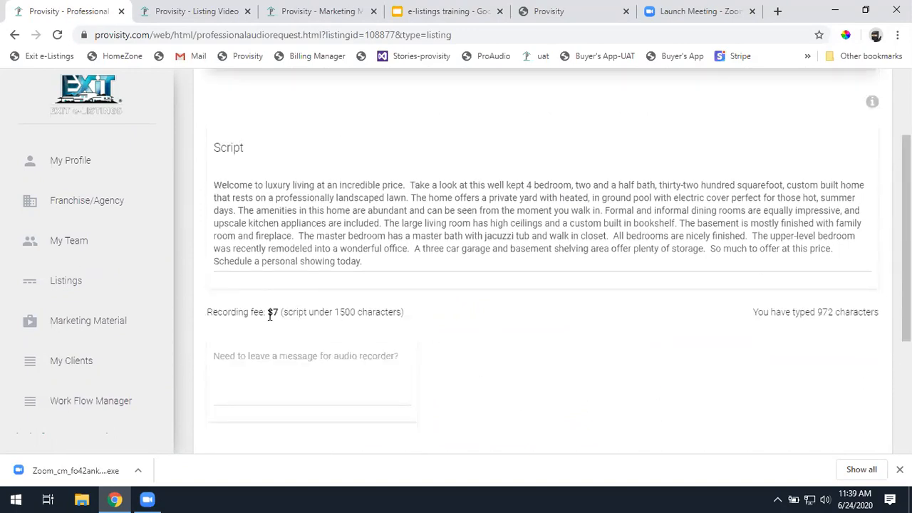
scroll(449, 377, "down", 3)
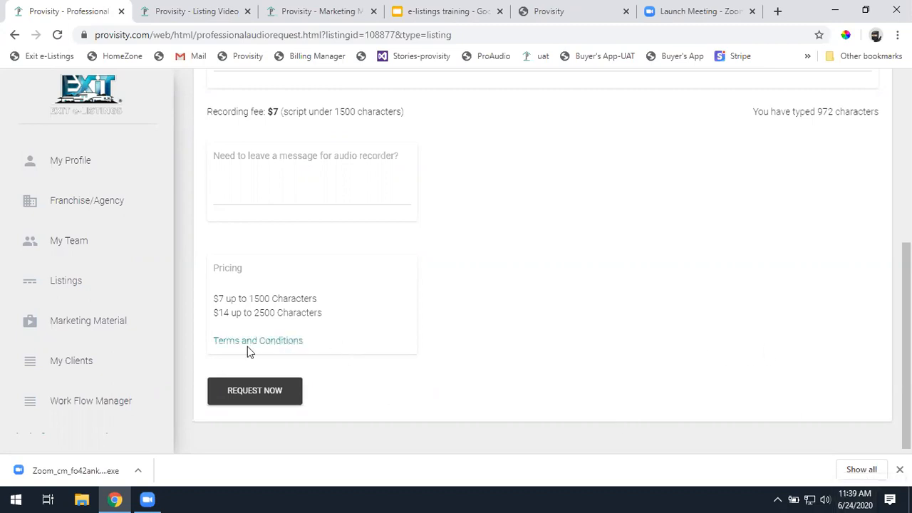
left_click(252, 393)
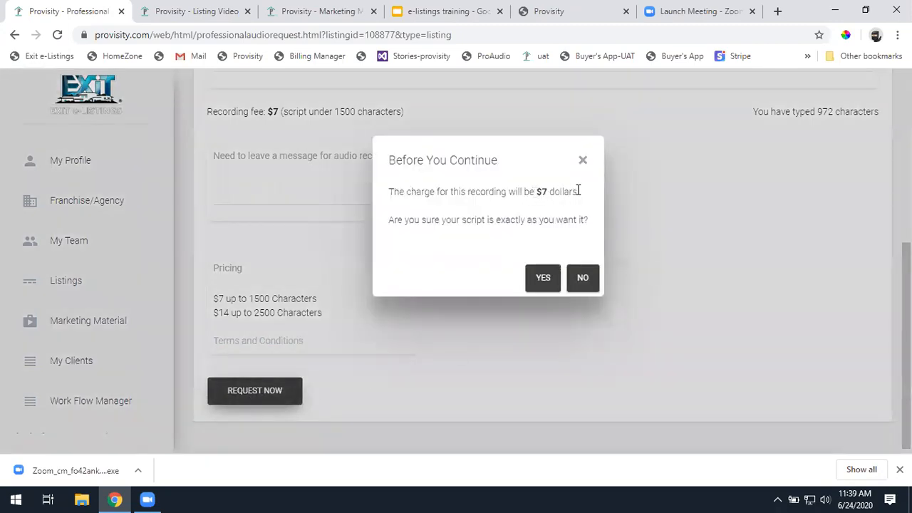
left_click(582, 161)
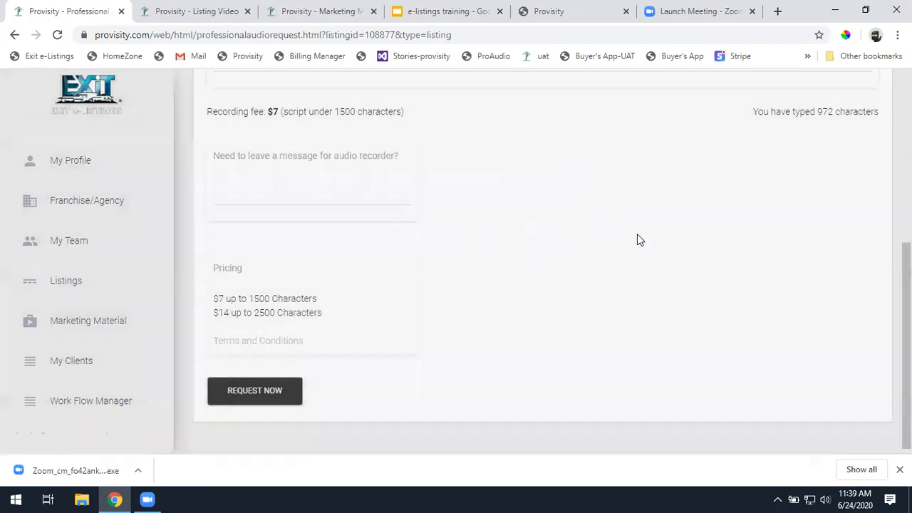
scroll(784, 284, "up", 5)
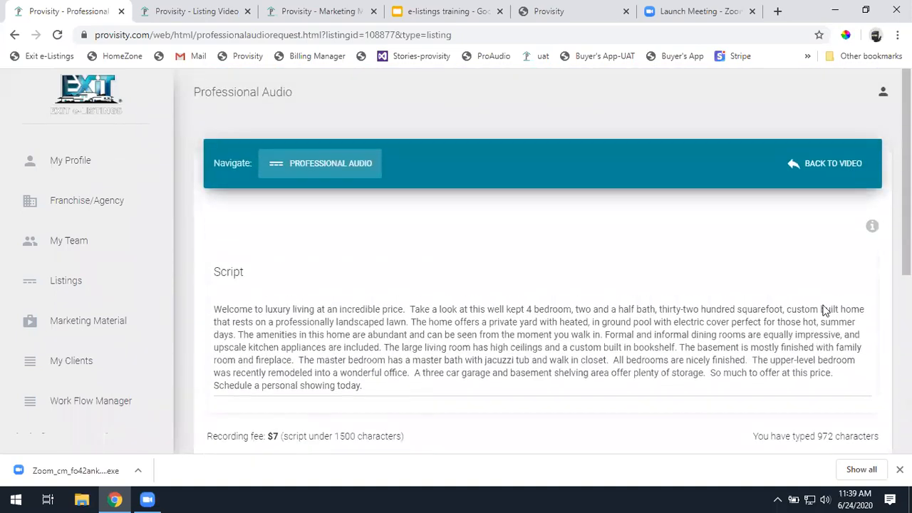
left_click(822, 171)
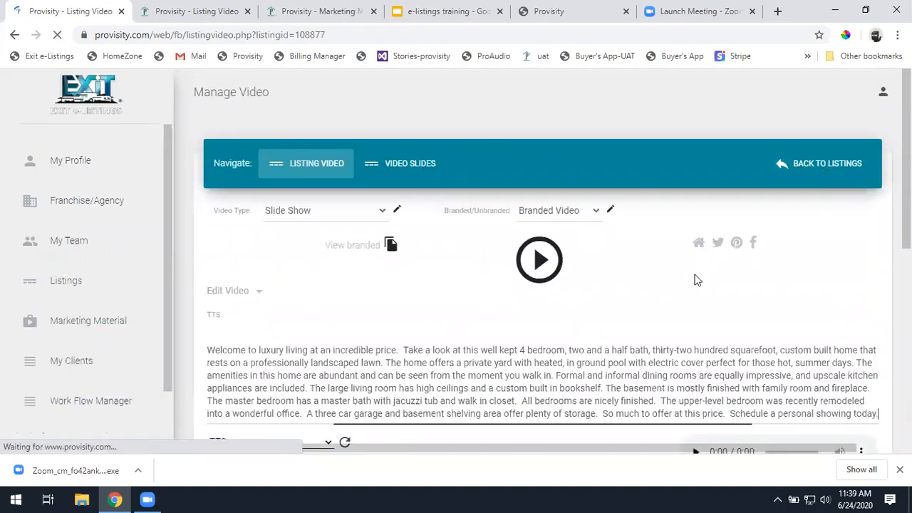
scroll(703, 291, "down", 4)
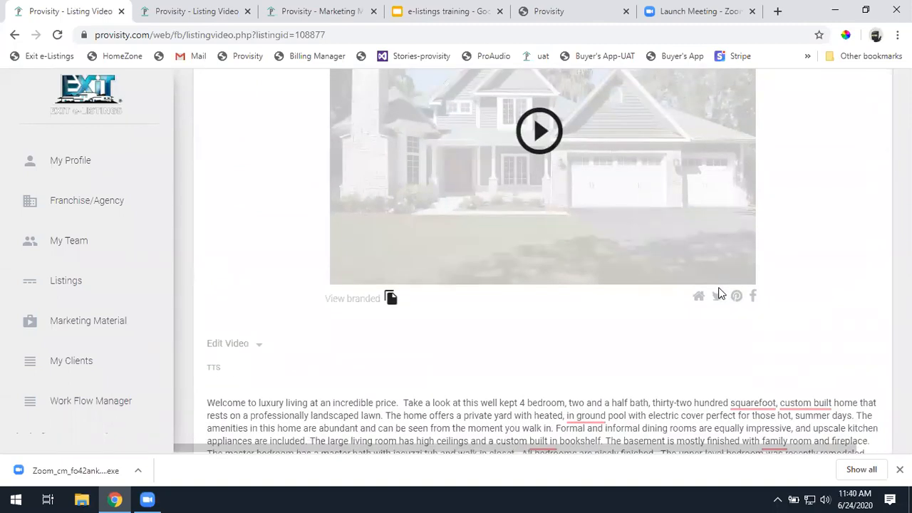
scroll(737, 381, "down", 2)
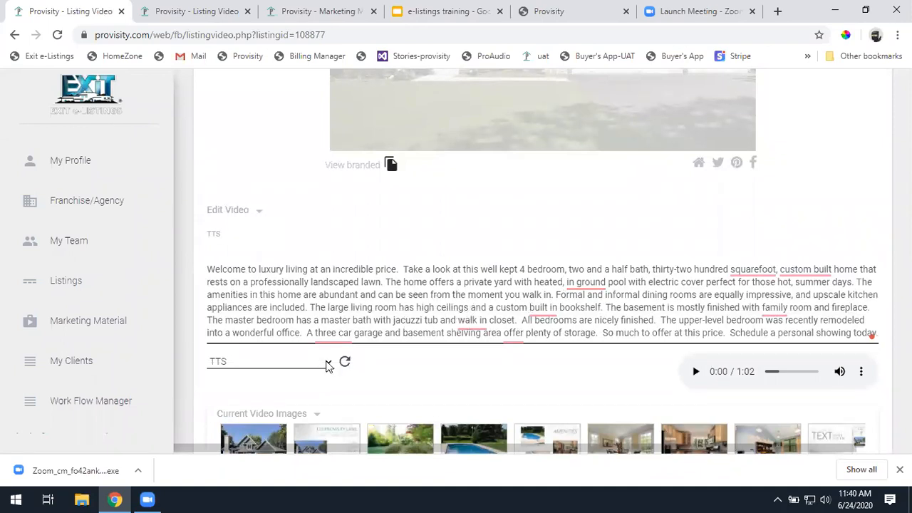
left_click(326, 363)
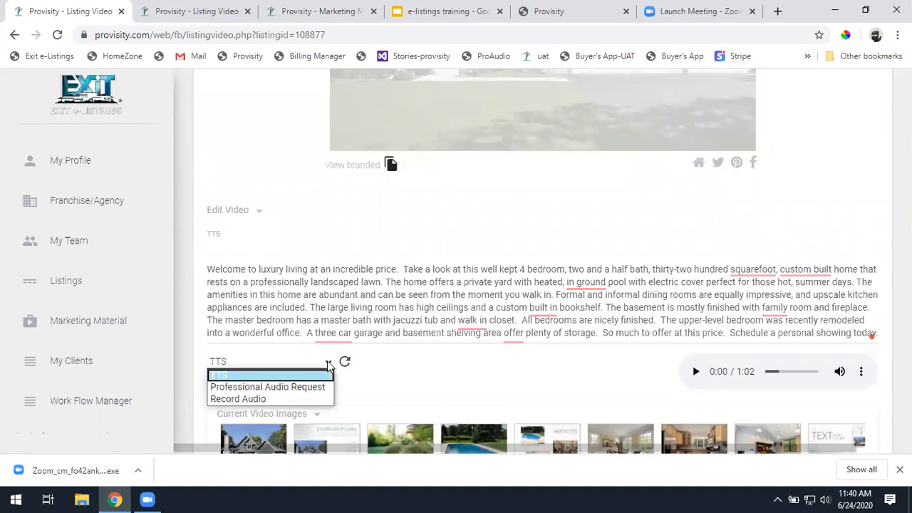
left_click(242, 387)
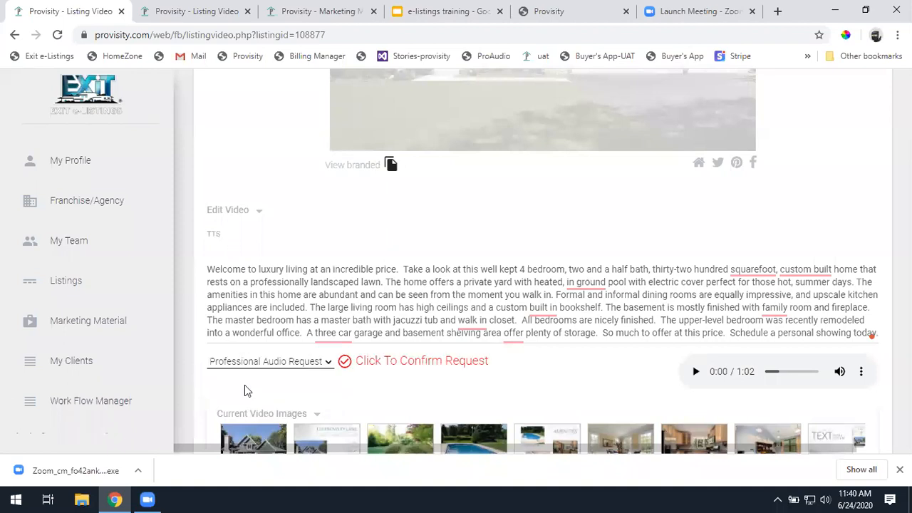
left_click(435, 371)
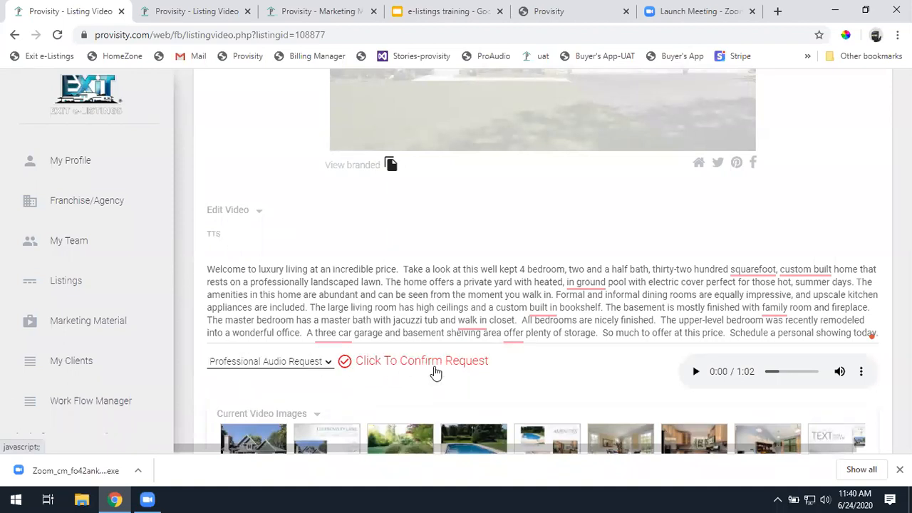
left_click(277, 255)
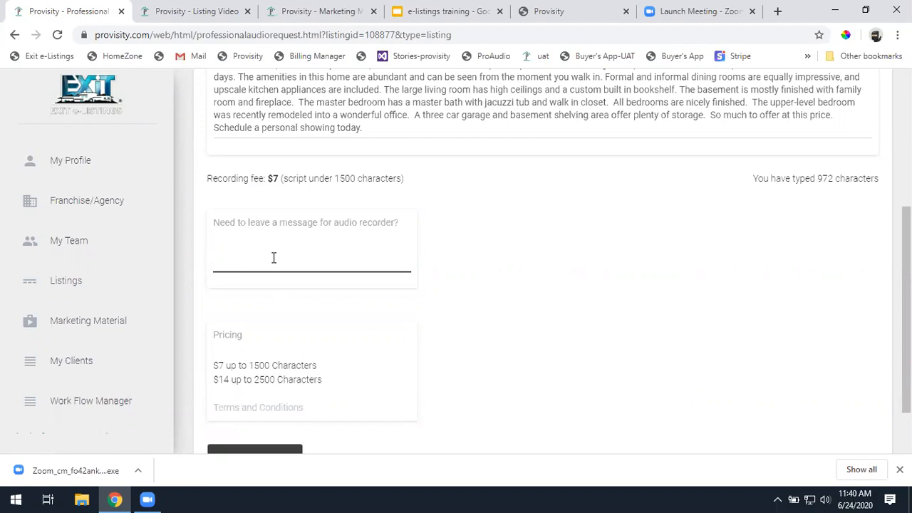
scroll(409, 128, "up", 1)
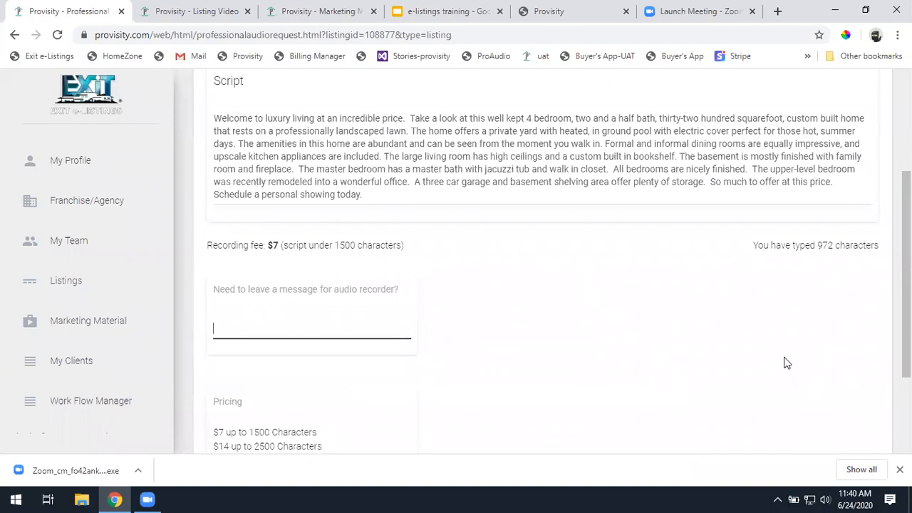
scroll(776, 362, "up", 2)
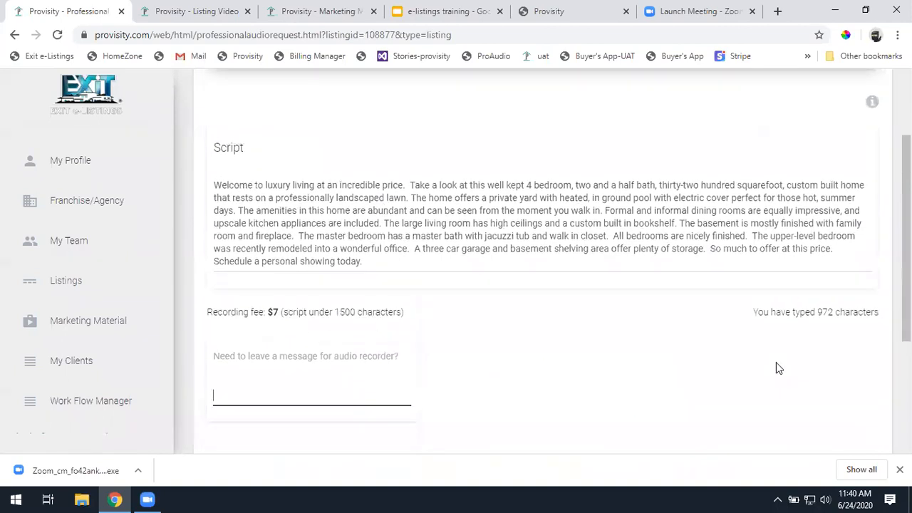
left_click(838, 114)
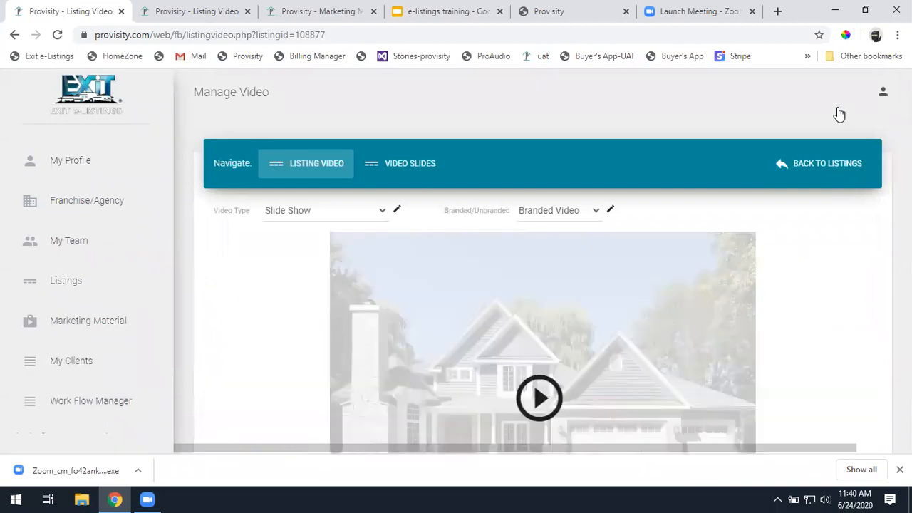
Choose a professional voice recording as the narration audio source.
scroll(823, 275, "down", 3)
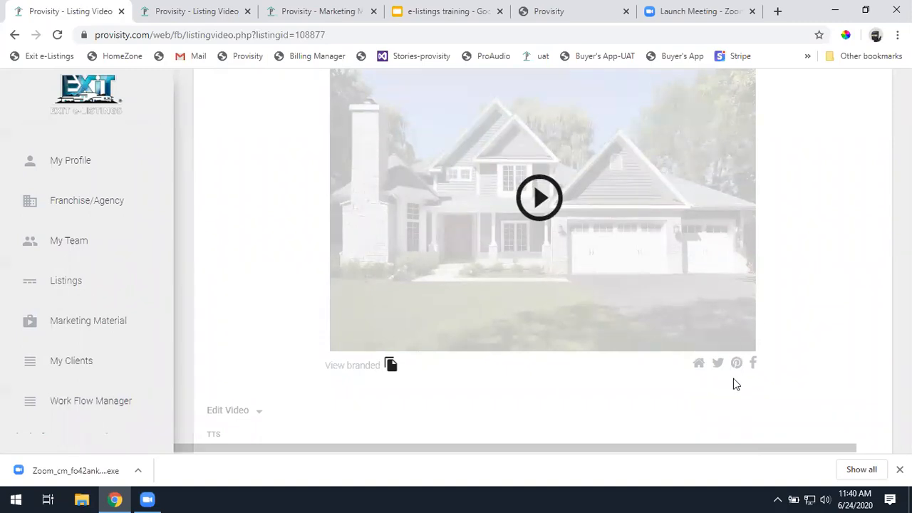
scroll(733, 380, "down", 2)
left_click(325, 429)
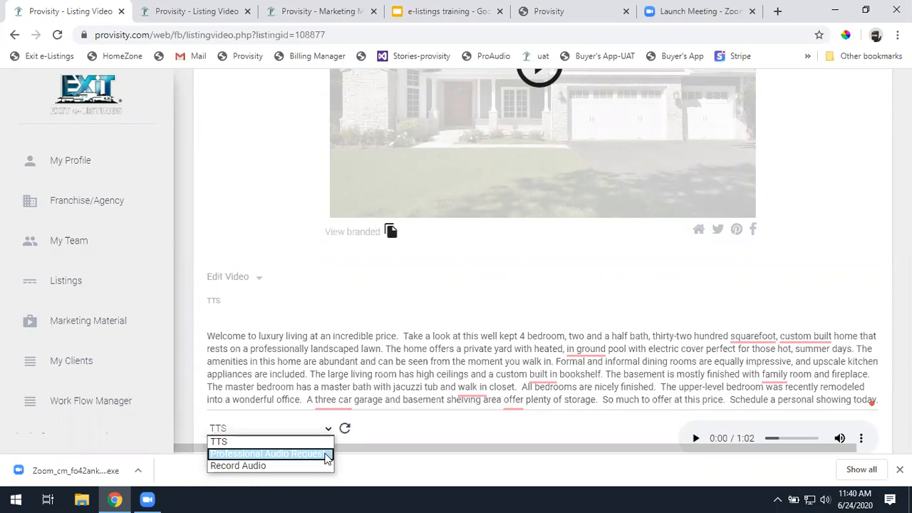
left_click(321, 456)
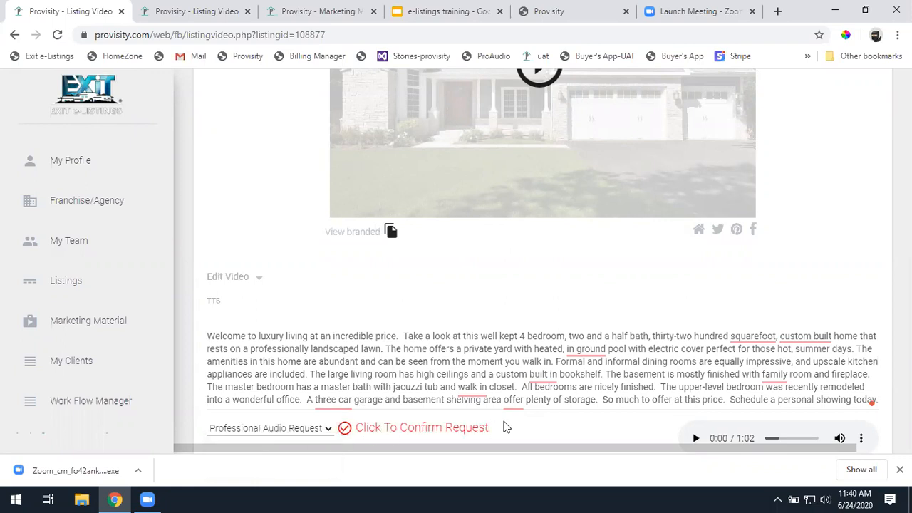
left_click_drag(503, 427, 357, 430)
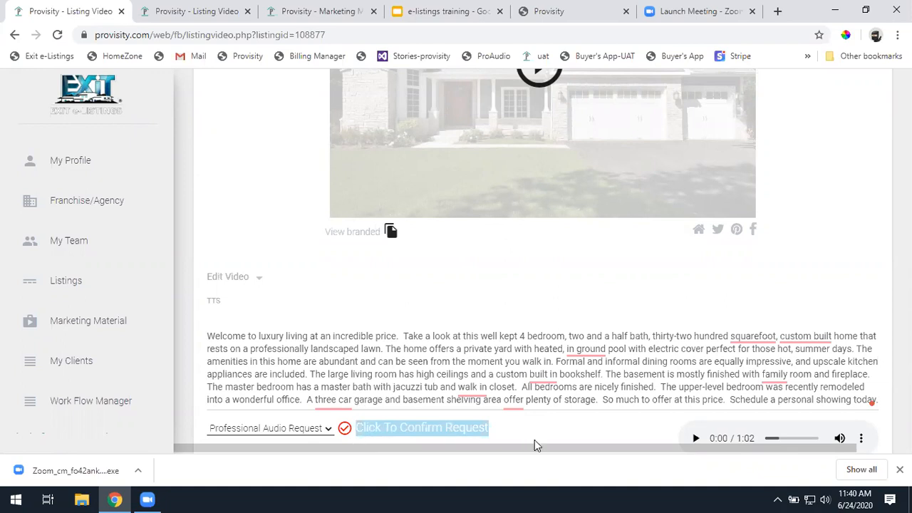
left_click(482, 433)
scroll(478, 449, "down", 2)
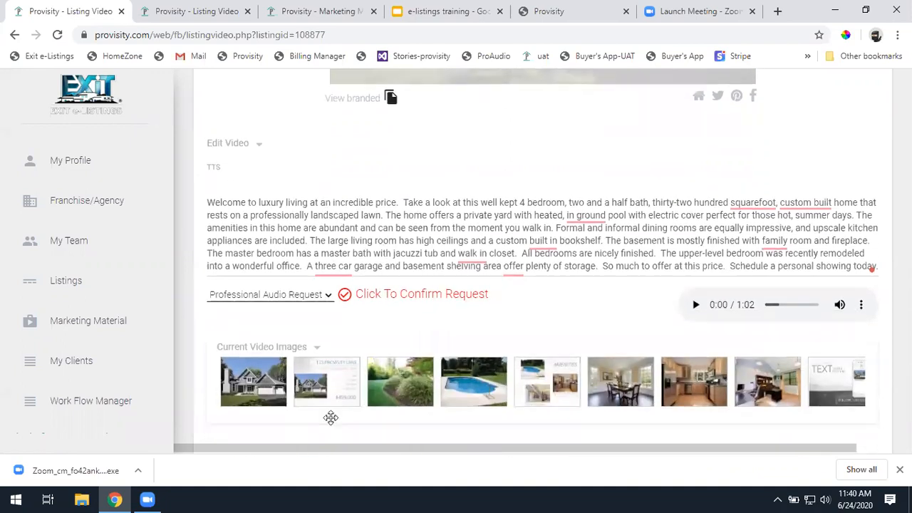
scroll(851, 235, "up", 1)
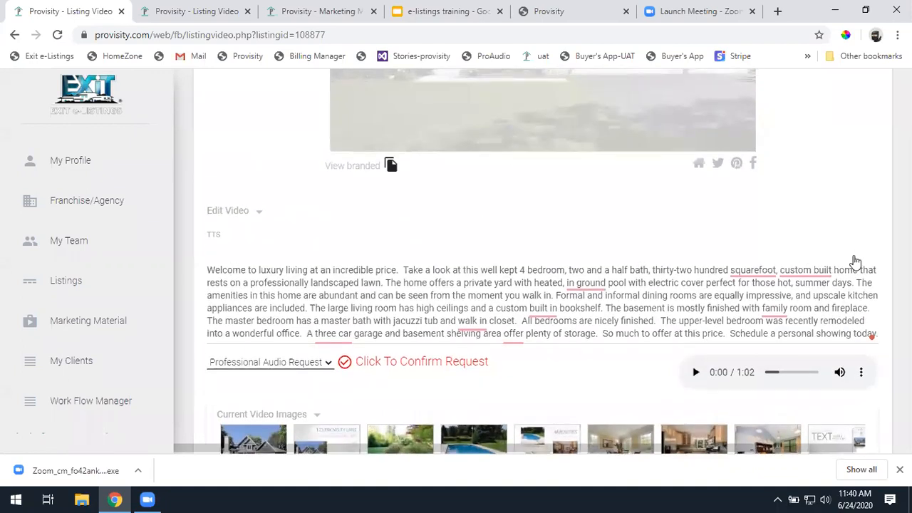
scroll(855, 262, "up", 6)
Go back to the property listings and switch to the open listing video page.
left_click(818, 168)
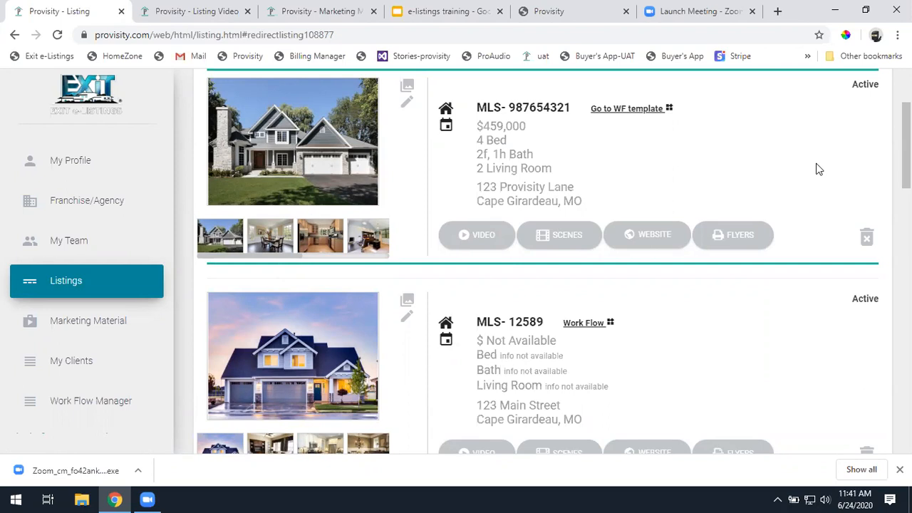
left_click(168, 16)
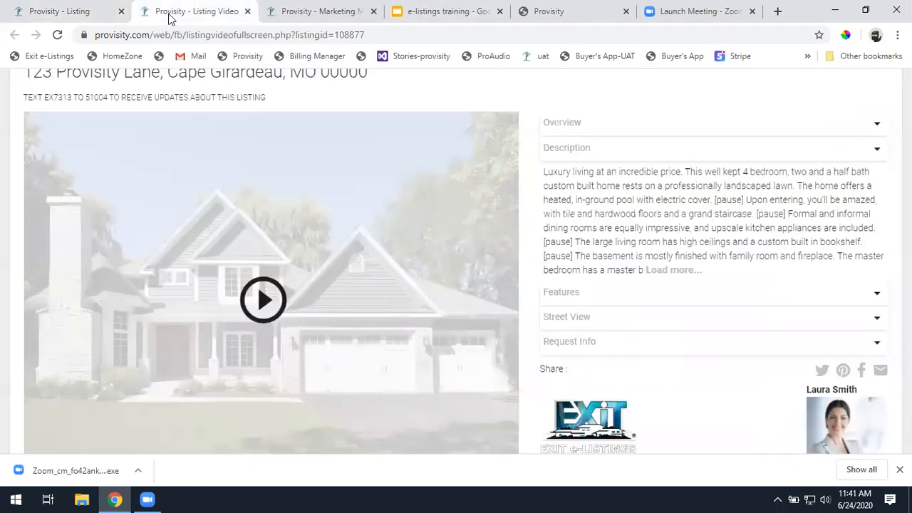
scroll(848, 178, "up", 1)
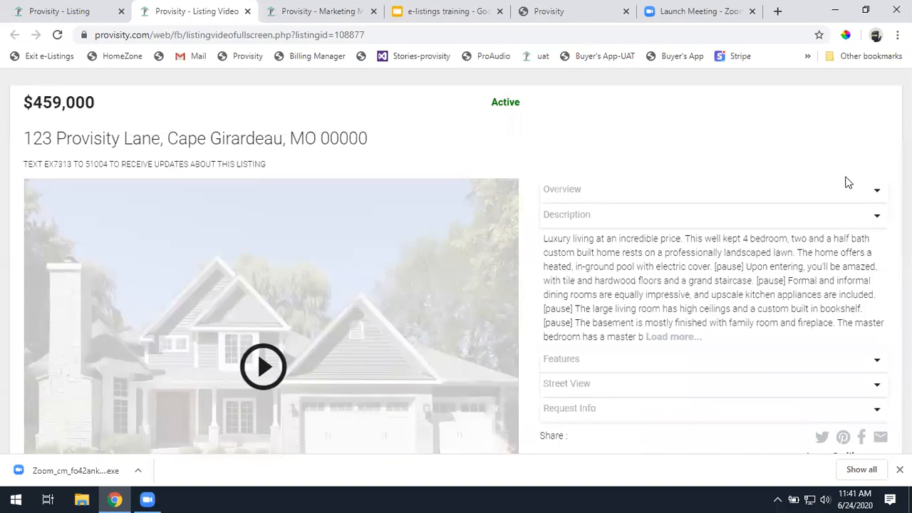
Collapse the description, close the listing video page, and open Scenes for 123 Provisity Lane.
left_click(875, 220)
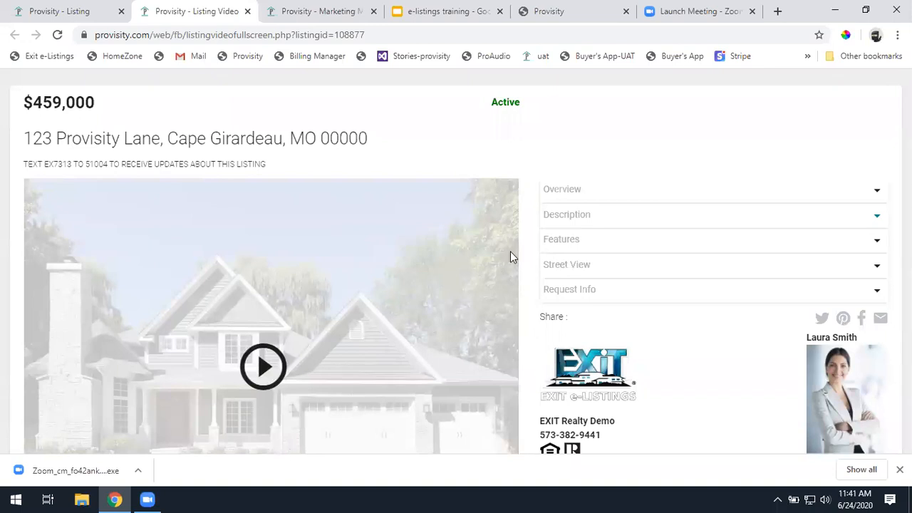
scroll(507, 270, "down", 2)
scroll(480, 244, "up", 2)
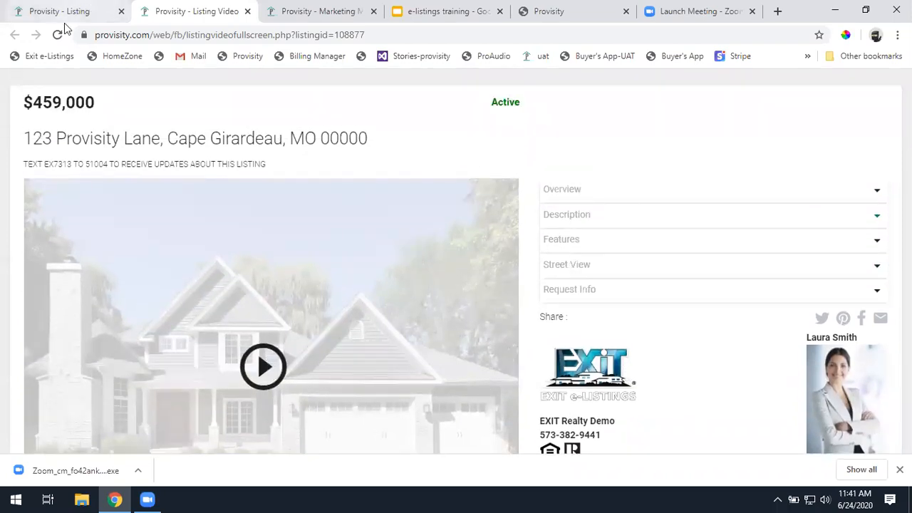
left_click(247, 11)
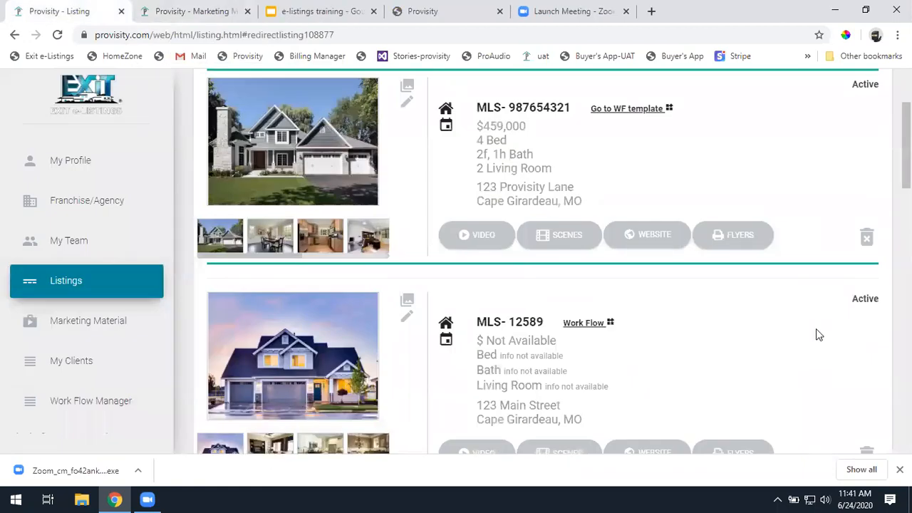
left_click(546, 241)
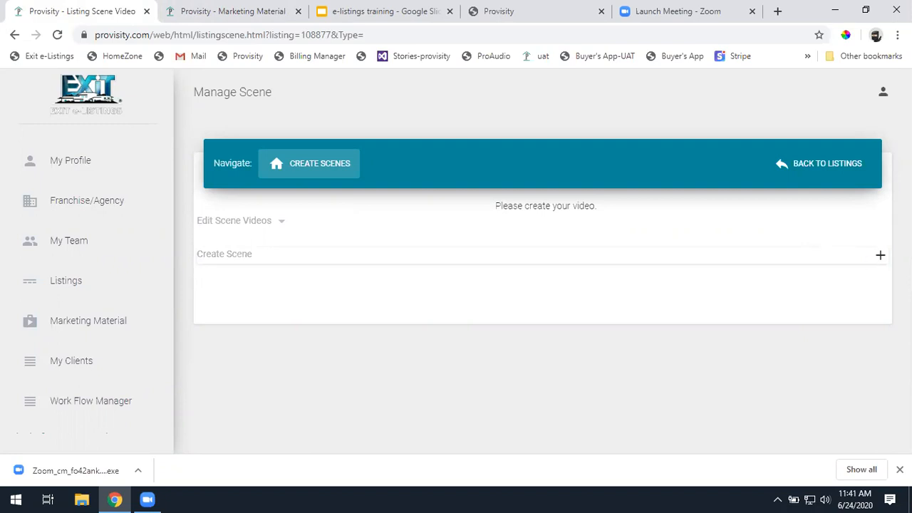
Start a new scene titled 'Welcome Home'.
left_click(880, 258)
scroll(605, 192, "down", 2)
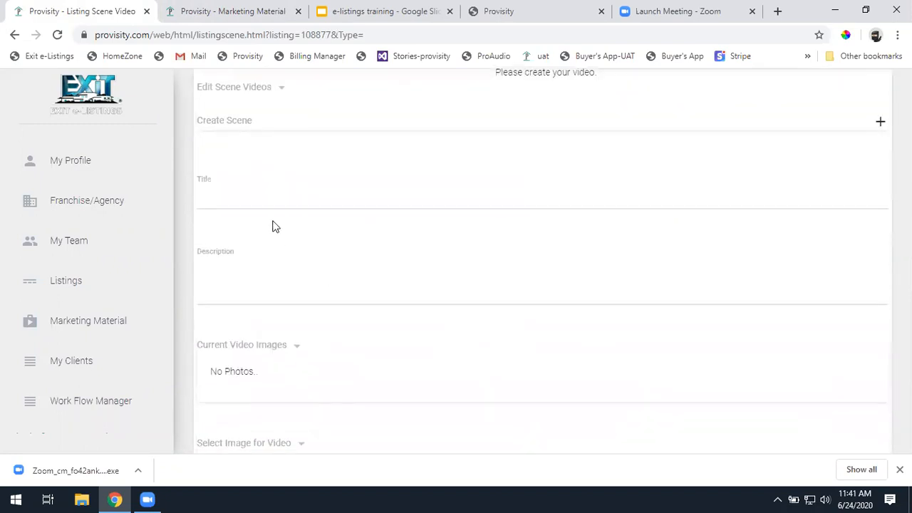
left_click(212, 196)
type("Welcome Home")
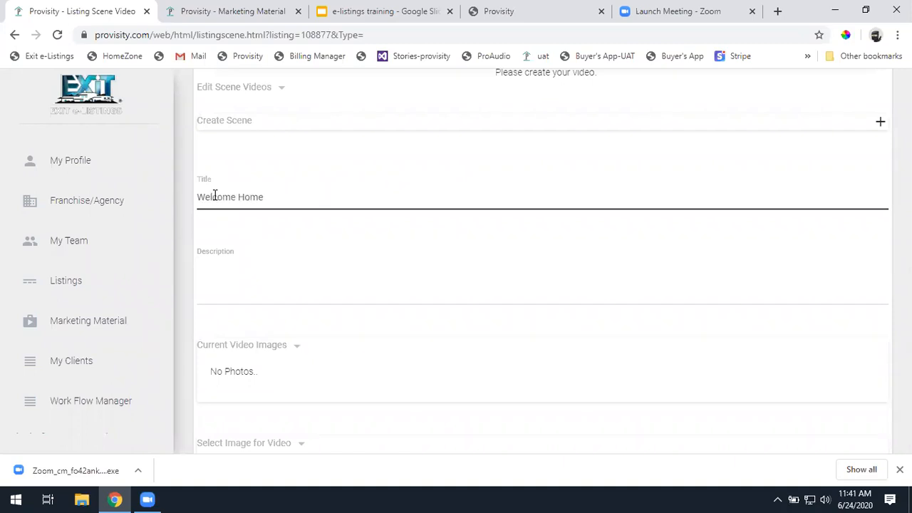
key("Tab")
Add the house front, garden and price flyer images, moving the flyer to second place.
scroll(327, 266, "down", 1)
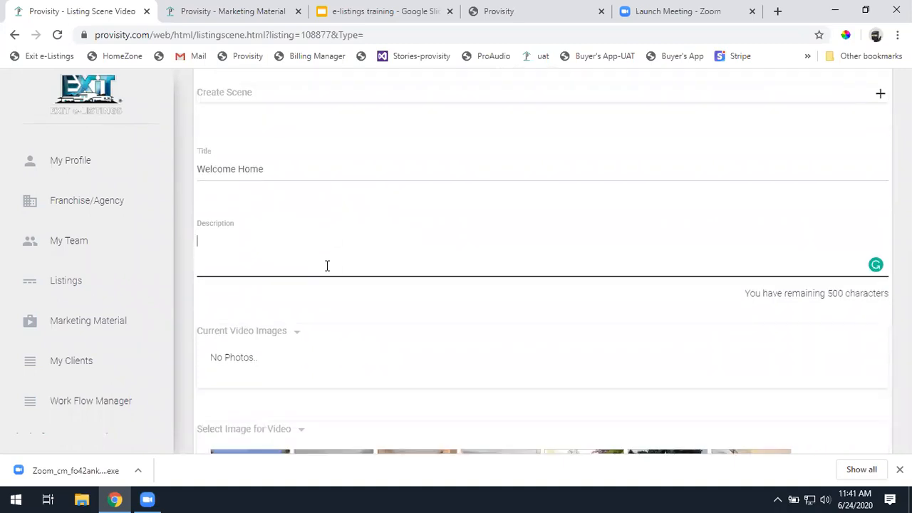
scroll(327, 266, "down", 3)
left_click(241, 324)
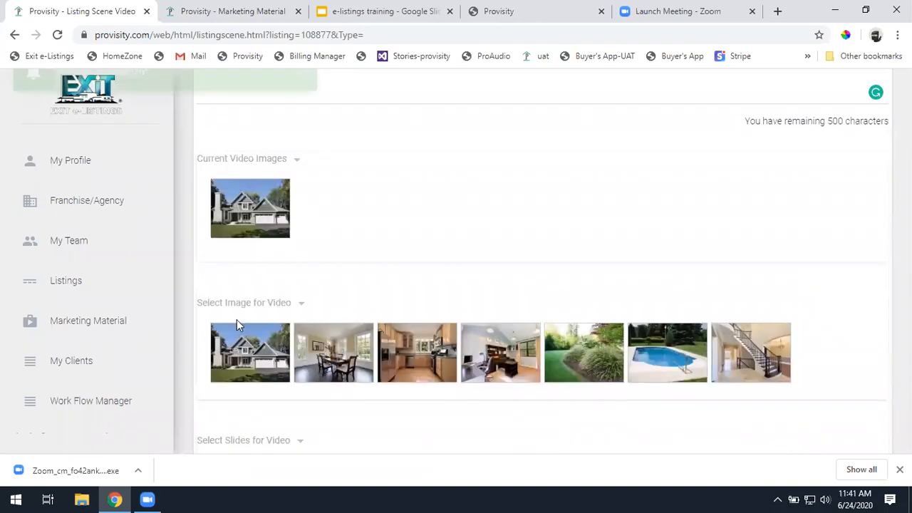
scroll(447, 397, "down", 1)
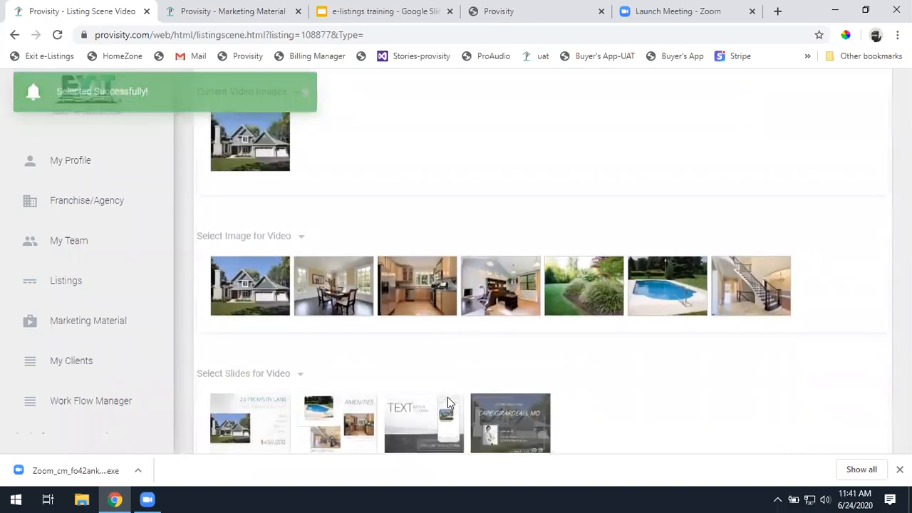
scroll(447, 403, "down", 1)
left_click(554, 229)
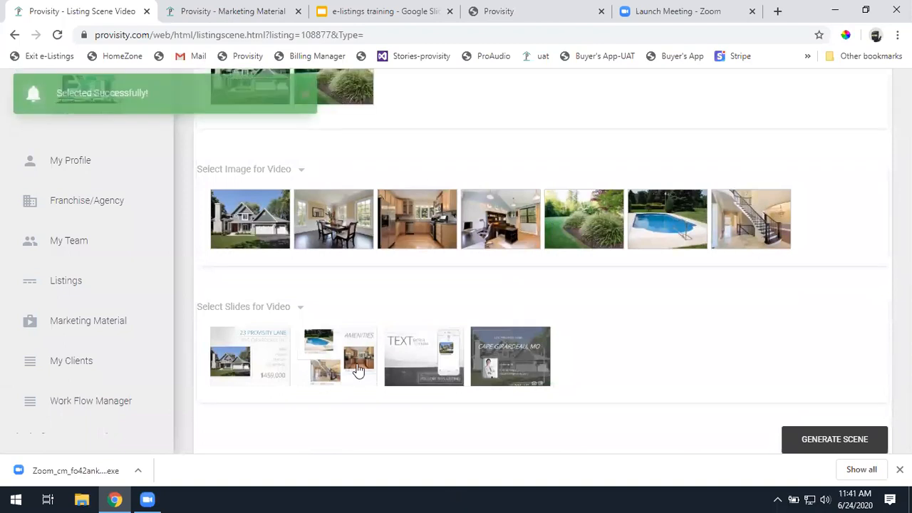
left_click(271, 371)
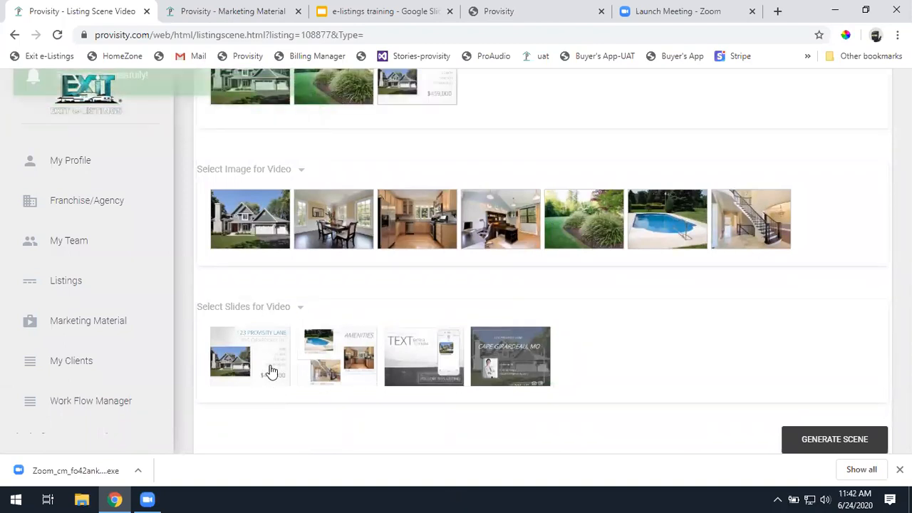
scroll(637, 290, "up", 4)
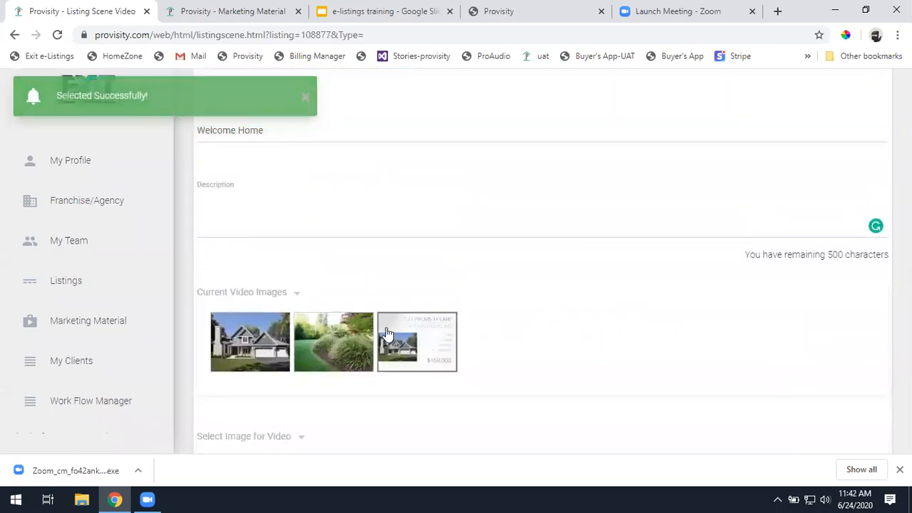
left_click_drag(386, 333, 318, 368)
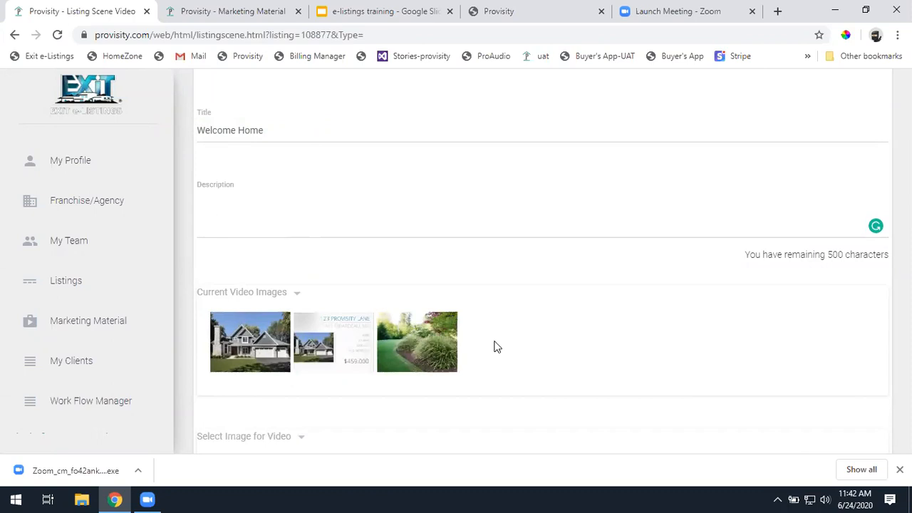
Enter the description 'Welcome to Provisity Lane' and generate the scene.
scroll(712, 340, "down", 2)
scroll(759, 334, "down", 2)
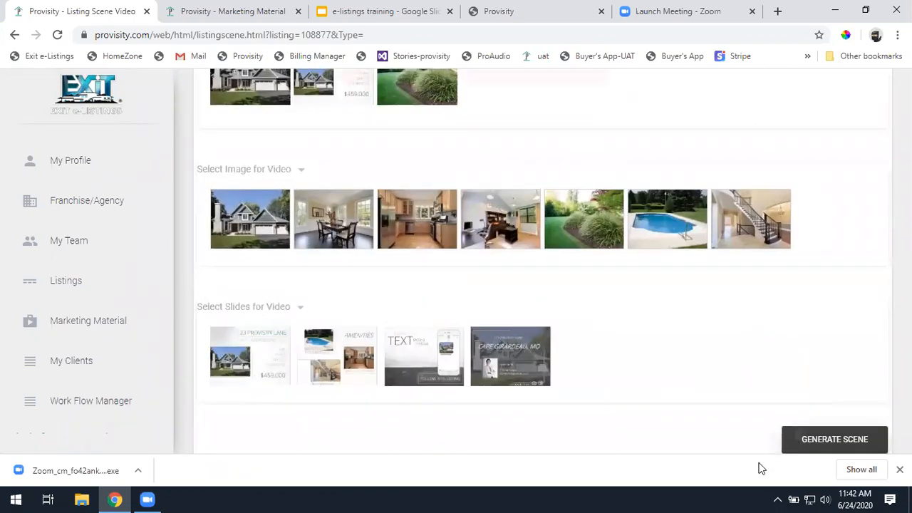
left_click(790, 442)
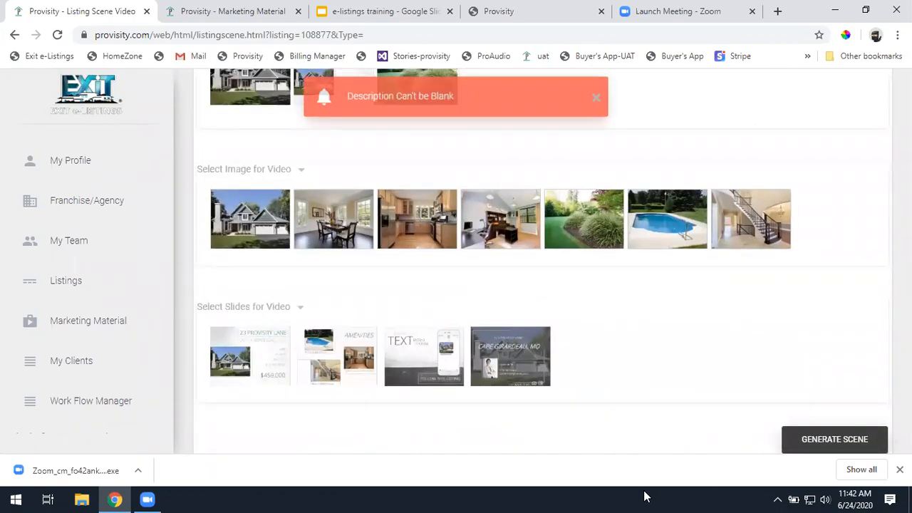
type("Wel")
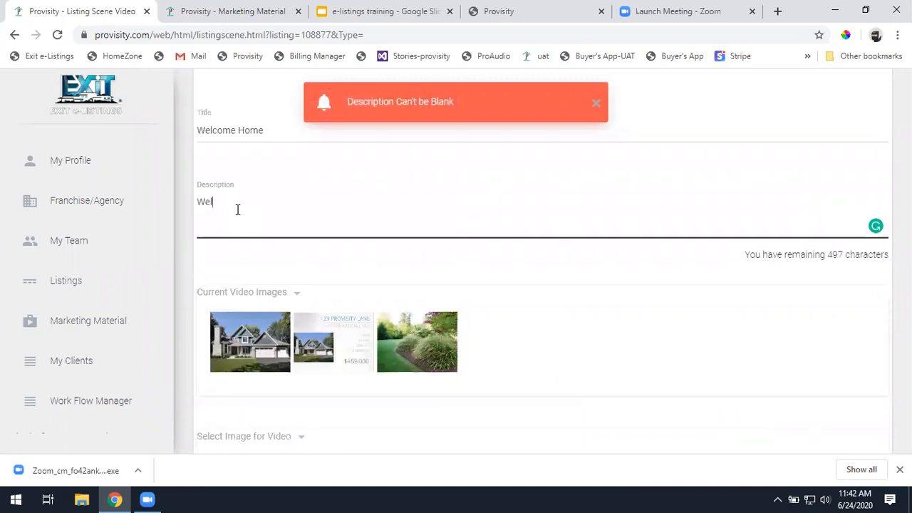
type("come to Provisity Lane")
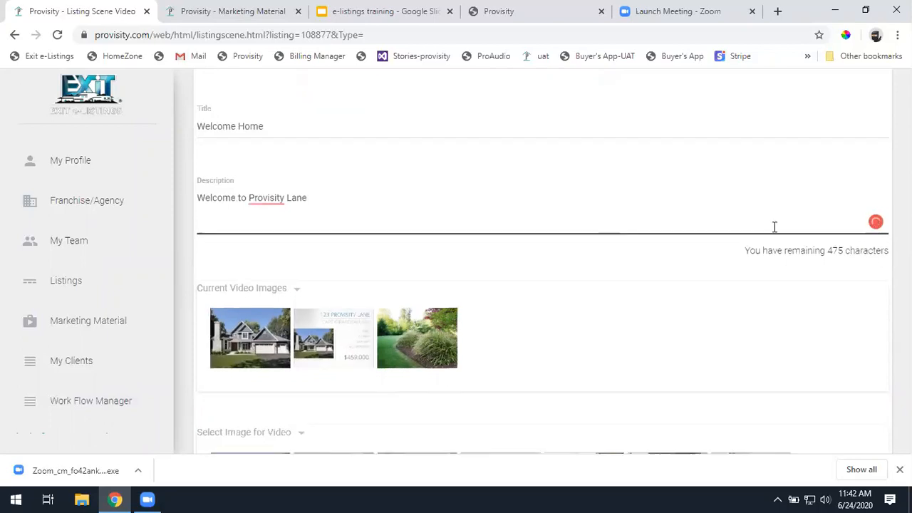
scroll(786, 364, "down", 5)
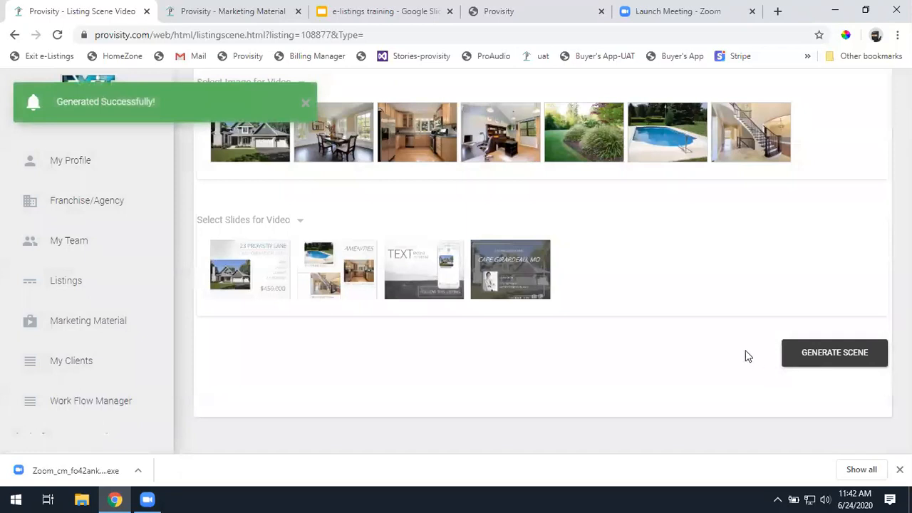
Check the new Welcome Home scene card, then go back to the property listings.
scroll(817, 308, "down", 2)
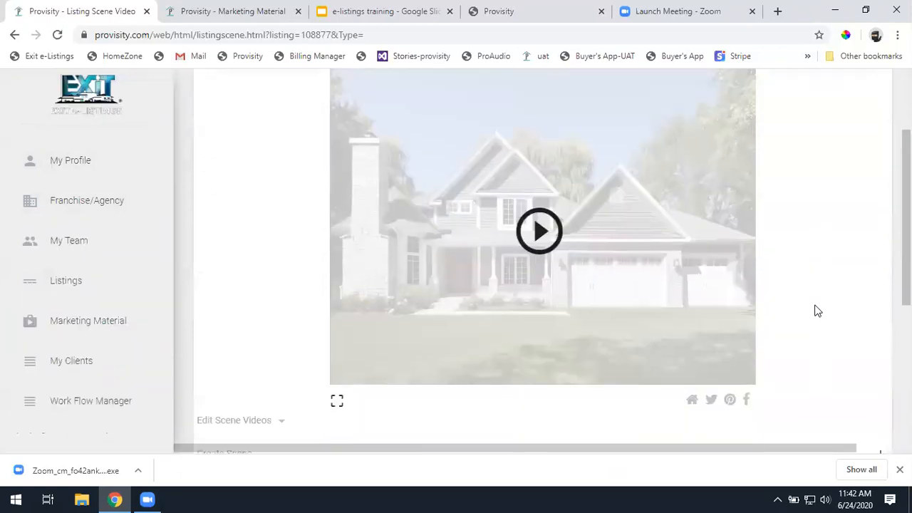
scroll(824, 291, "down", 2)
scroll(824, 289, "down", 2)
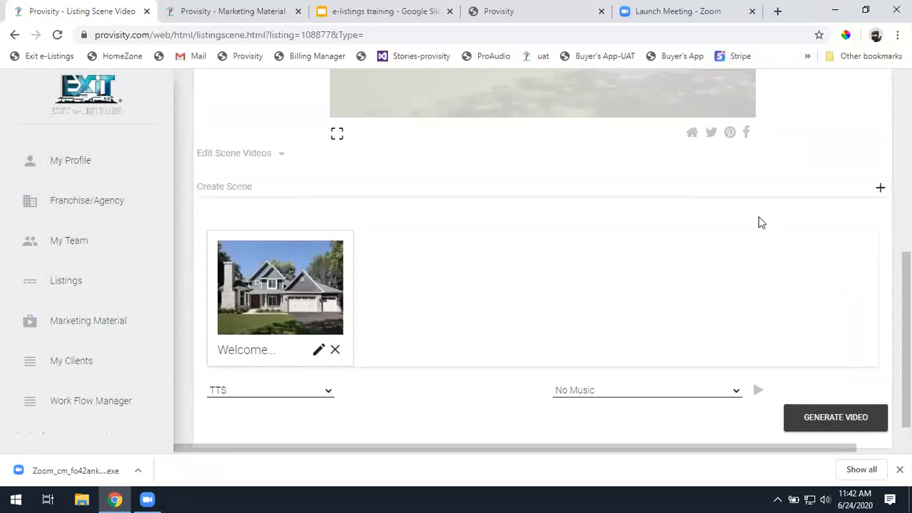
scroll(713, 289, "up", 5)
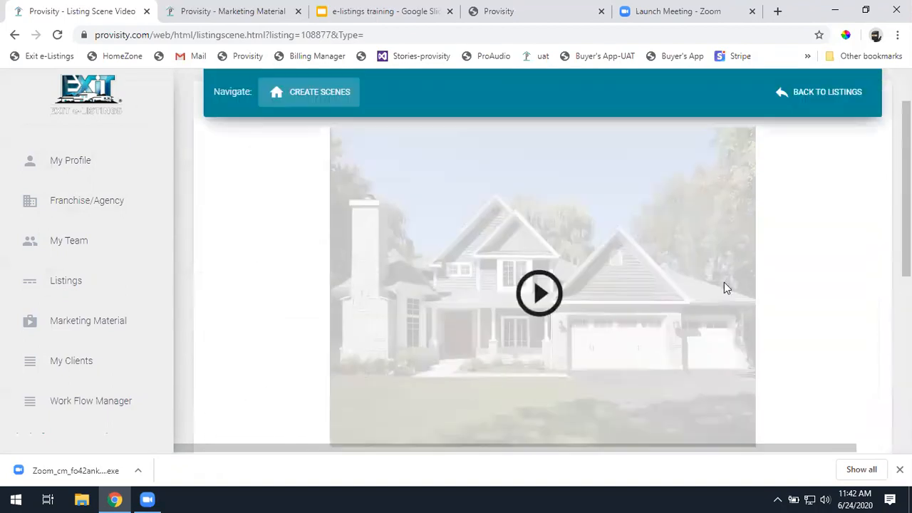
left_click(845, 106)
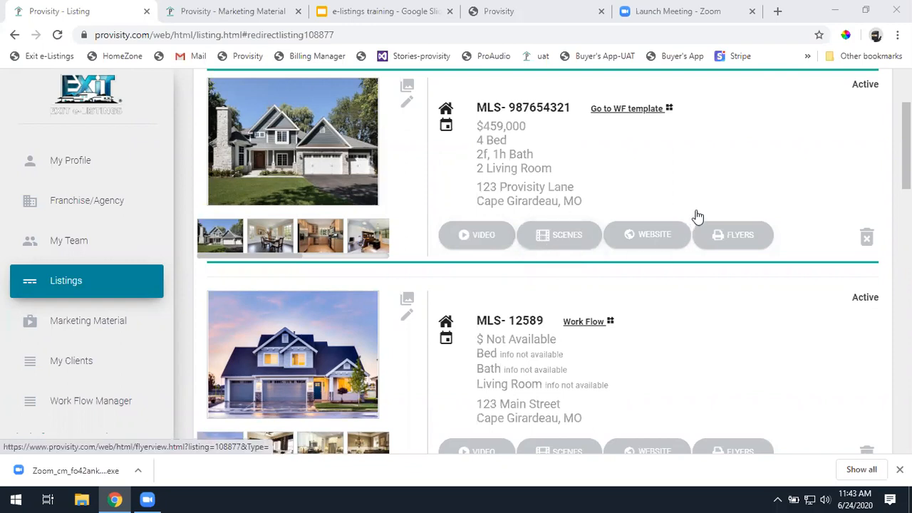
Open the listing's public preview and show the staircase photo as the main image.
left_click(661, 236)
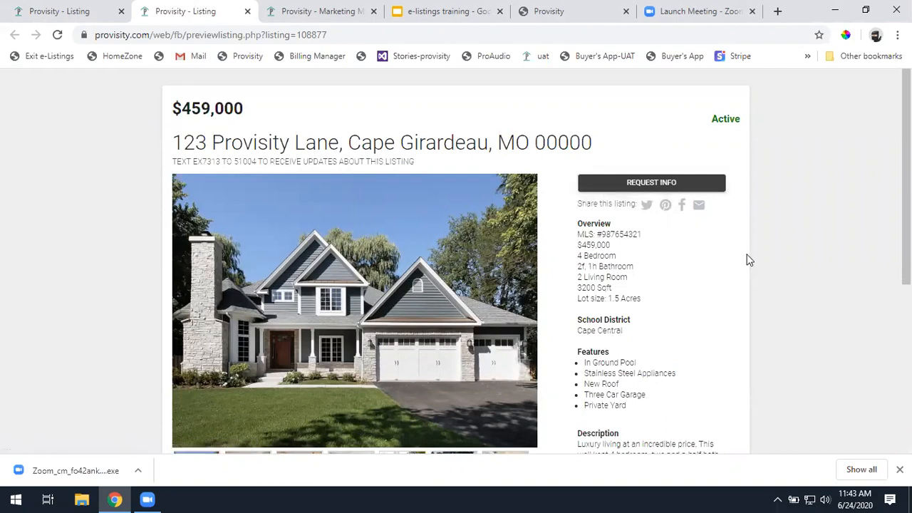
scroll(744, 235, "down", 2)
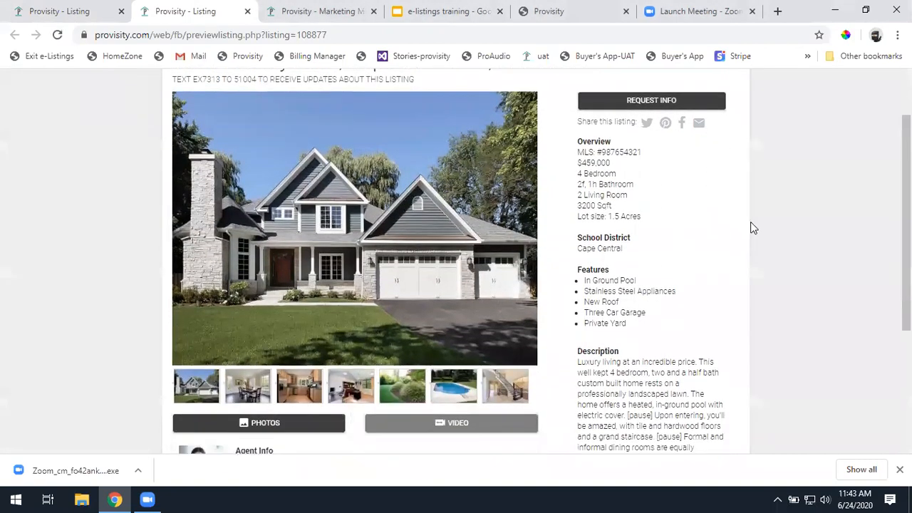
scroll(756, 272, "down", 2)
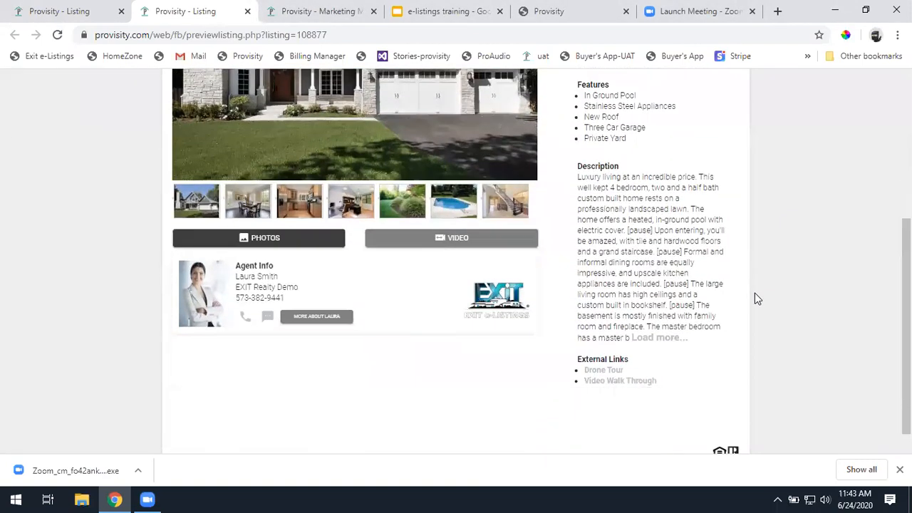
left_click(510, 205)
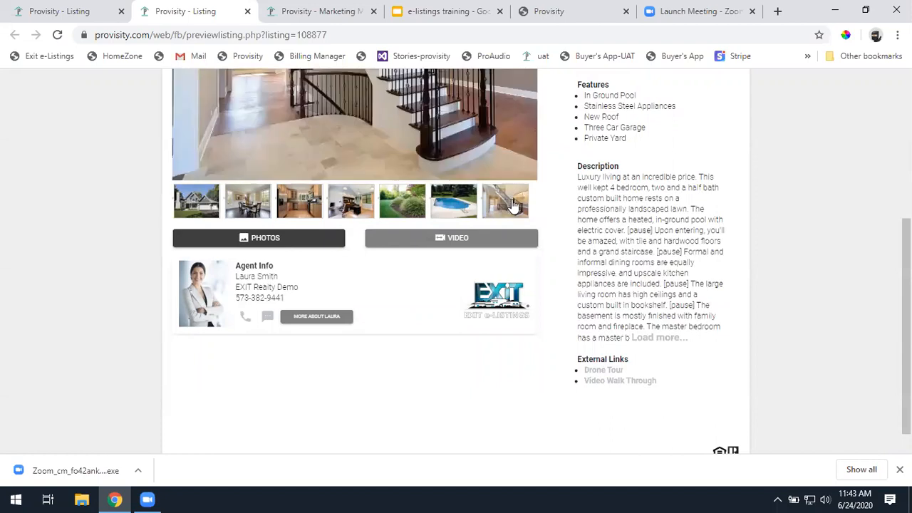
scroll(486, 175, "up", 3)
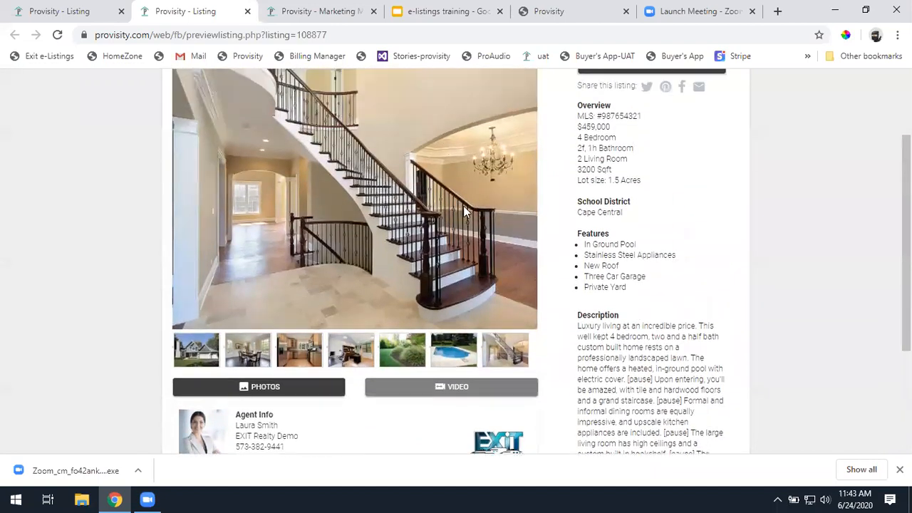
Switch the listing media to its video, then play and stop it.
left_click(445, 441)
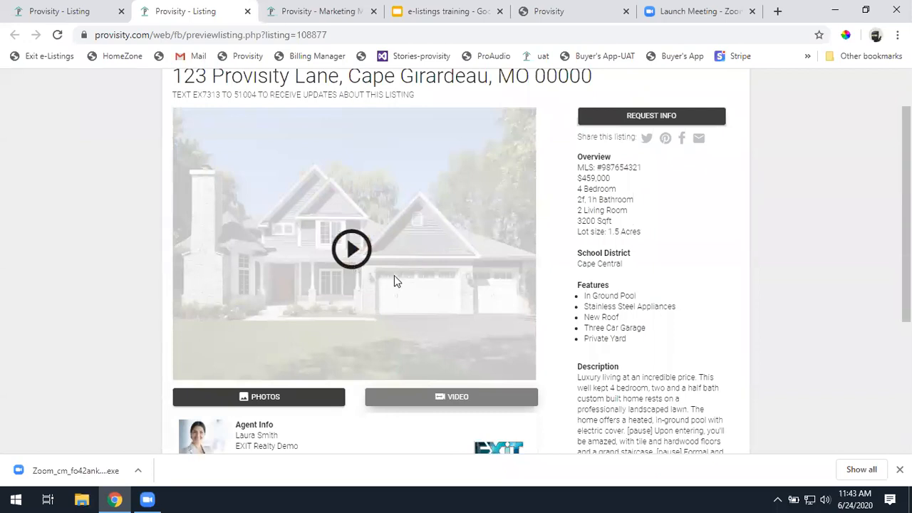
left_click(351, 249)
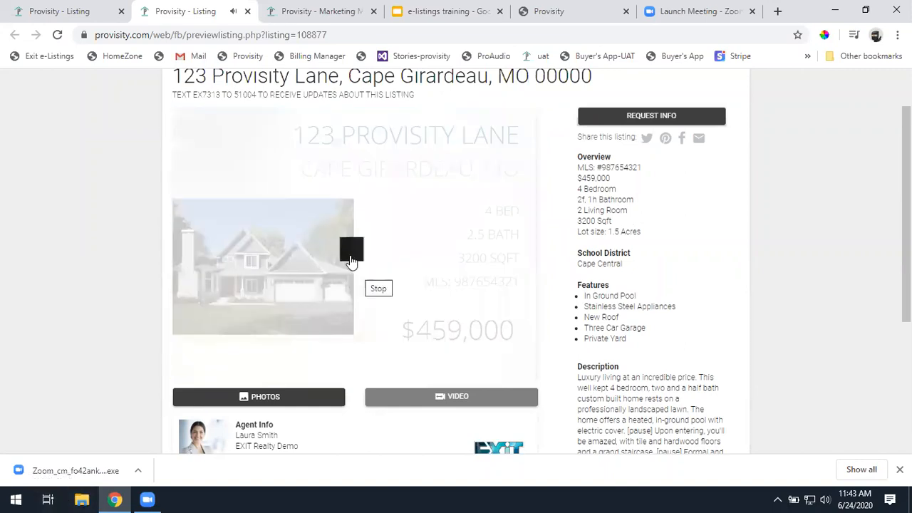
left_click(350, 251)
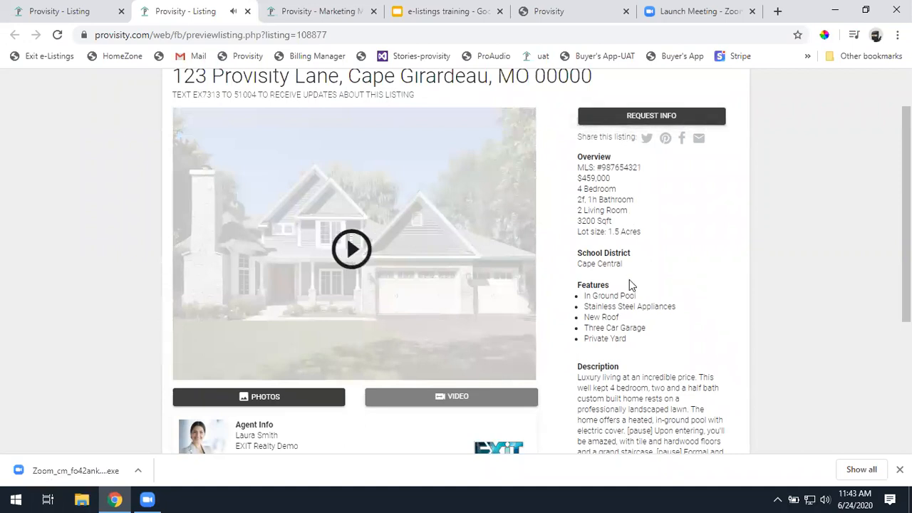
Open and close the Request Info form, then open the agent's MORE ABOUT marketing page.
left_click(602, 119)
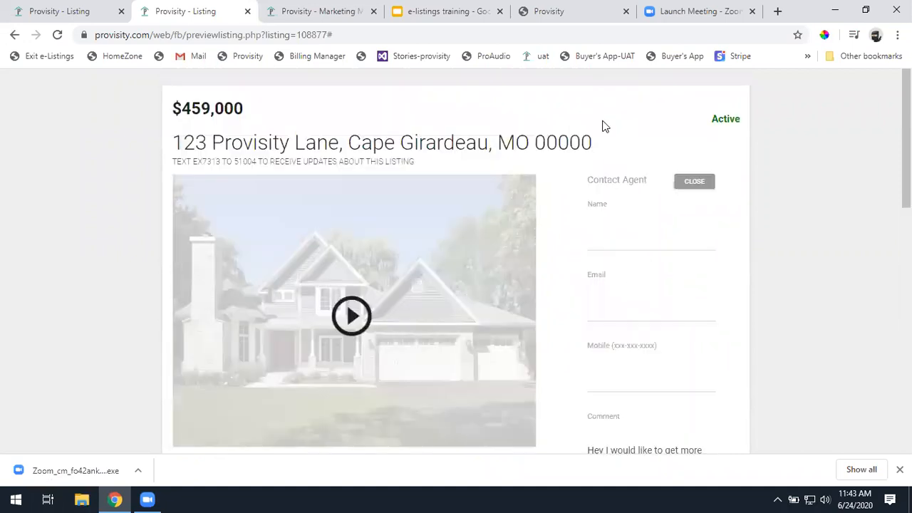
left_click(700, 182)
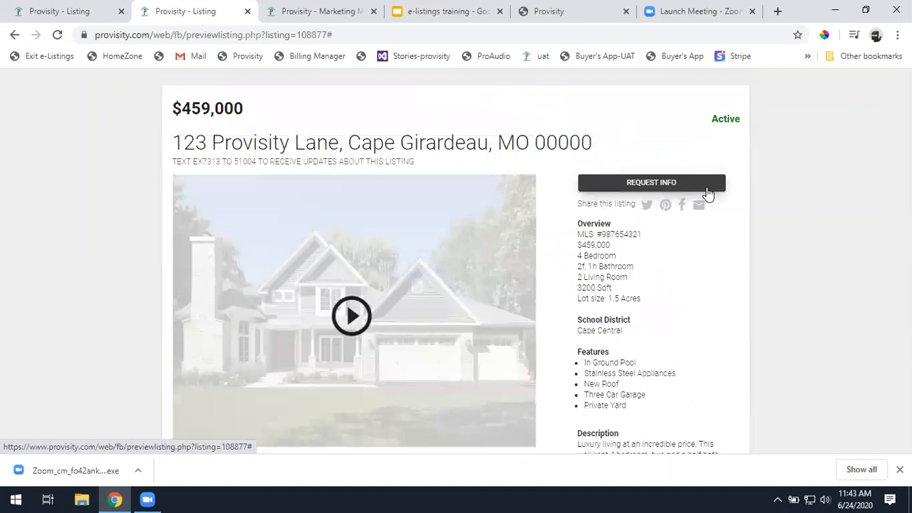
scroll(706, 195, "down", 3)
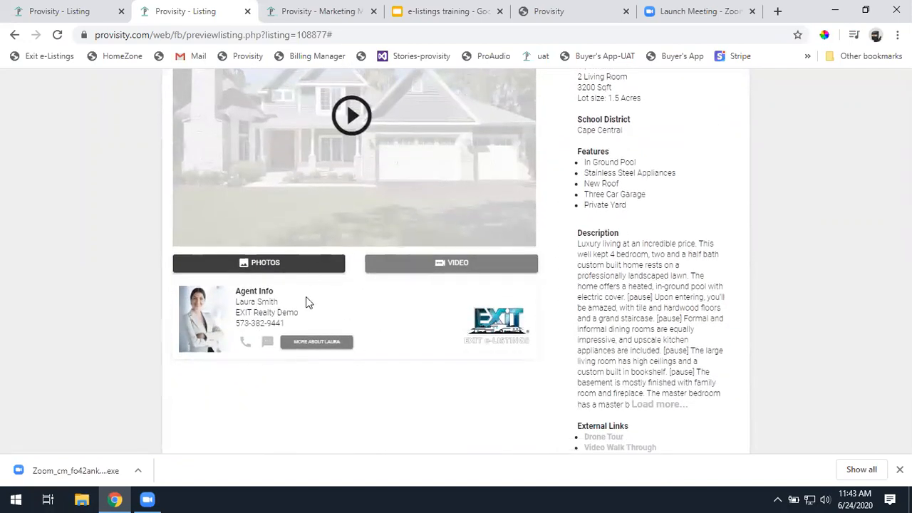
left_click(316, 342)
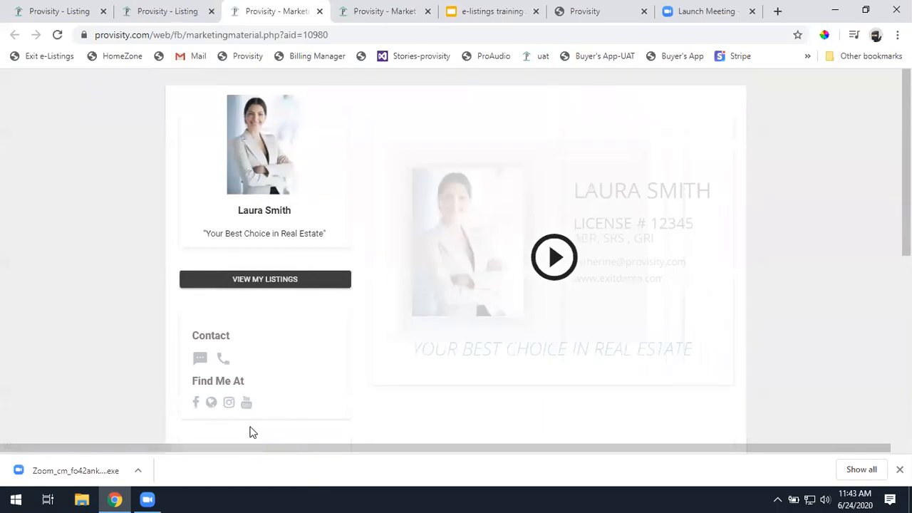
Close the Provisity - Marketing tab and scroll the 123 Provisity Lane preview back up.
left_click(319, 11)
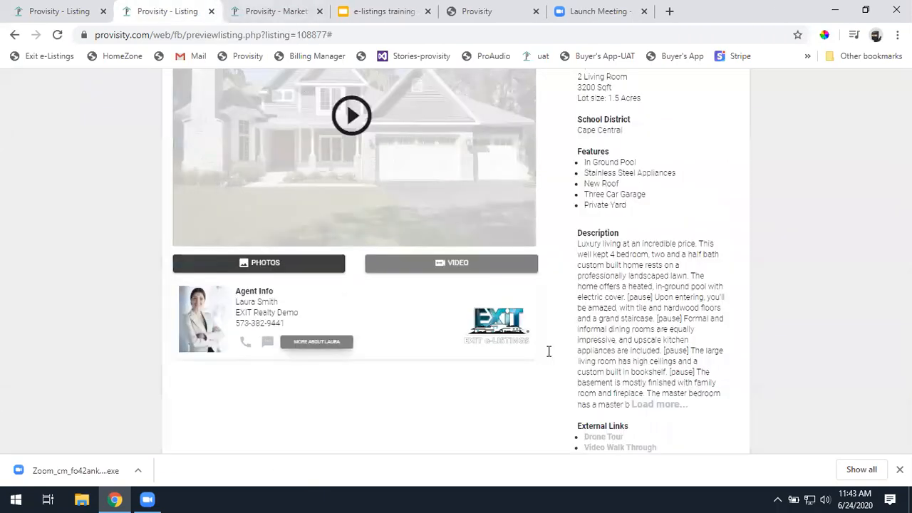
scroll(478, 269, "down", 2)
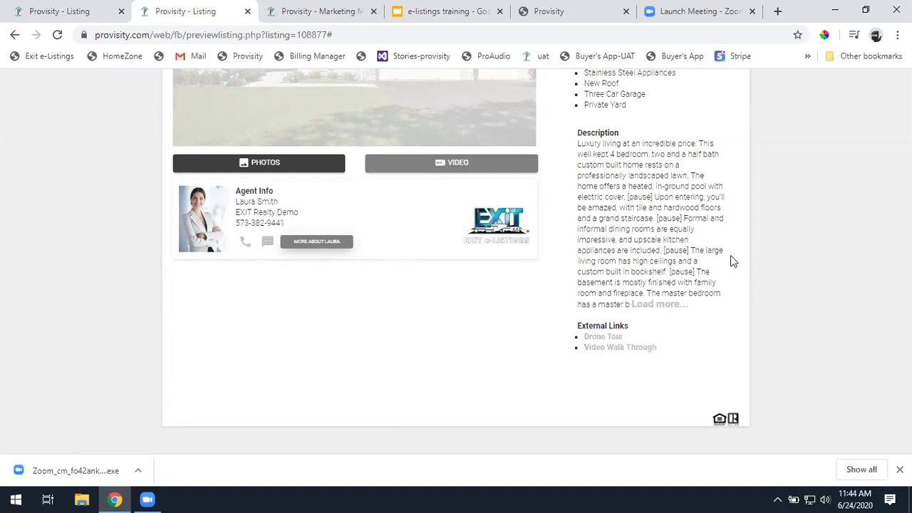
scroll(755, 312, "up", 3)
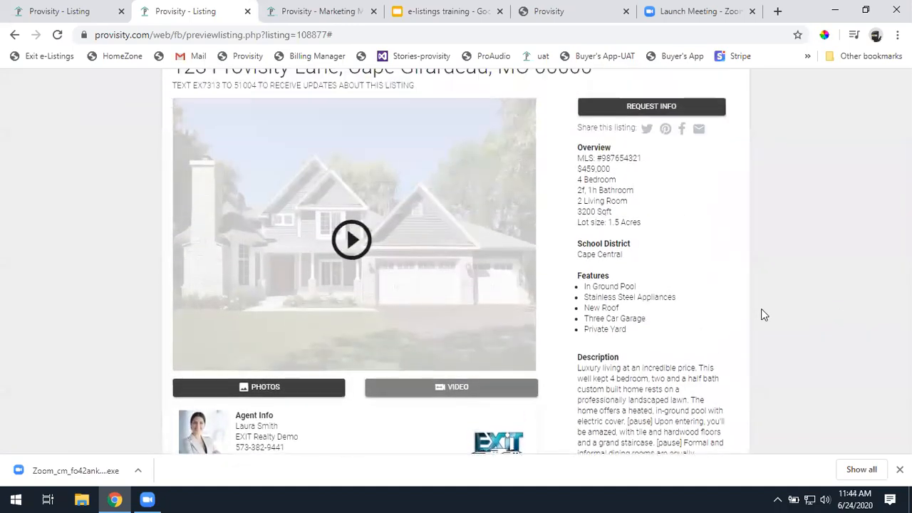
scroll(761, 310, "up", 1)
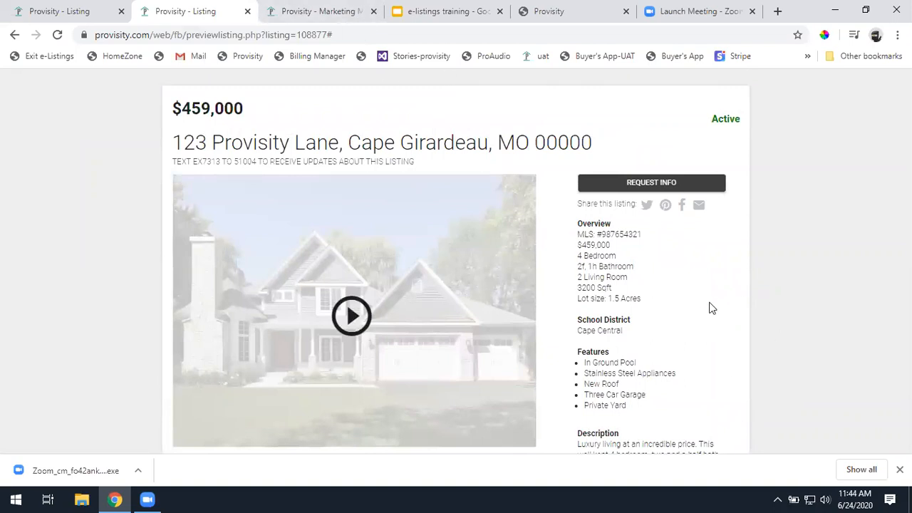
scroll(714, 304, "down", 1)
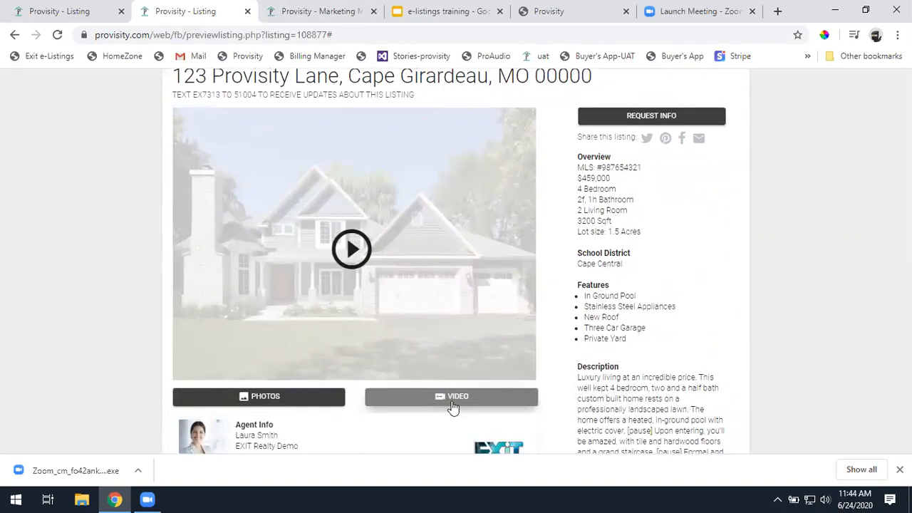
scroll(717, 378, "down", 2)
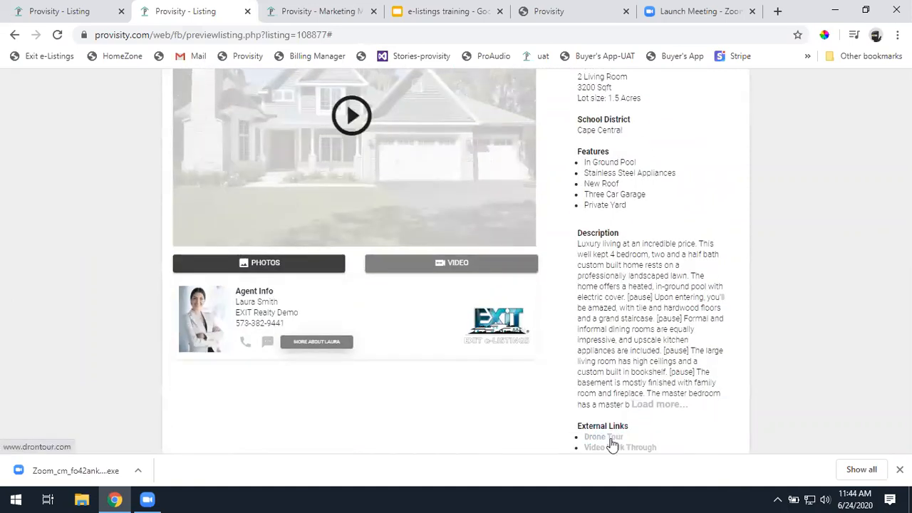
scroll(757, 375, "up", 3)
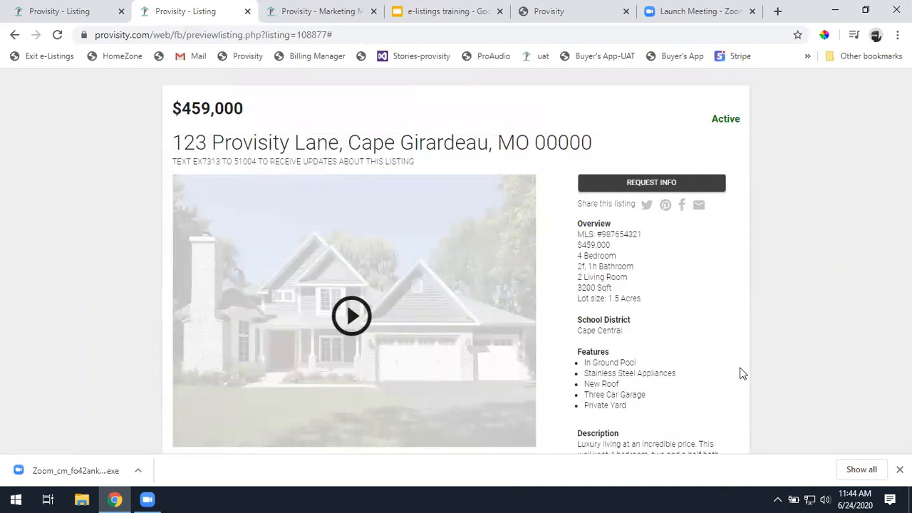
left_click(350, 32)
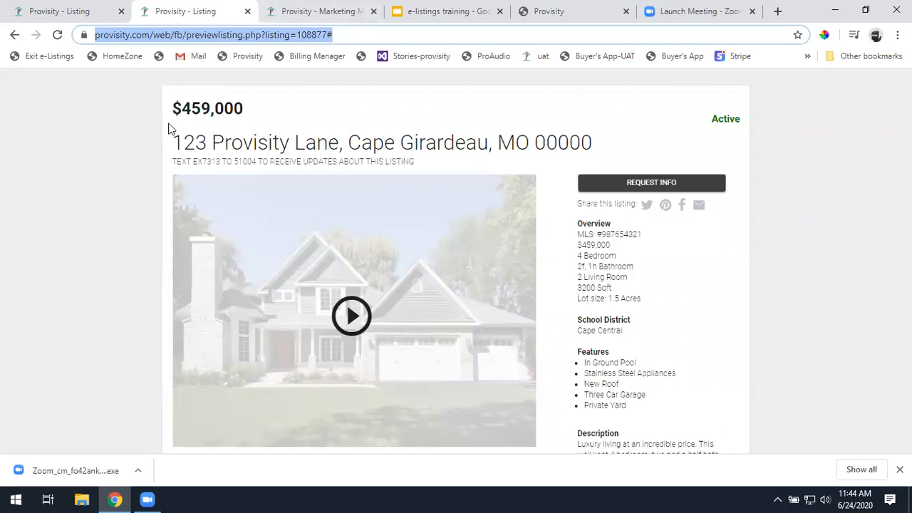
left_click_drag(174, 151, 347, 152)
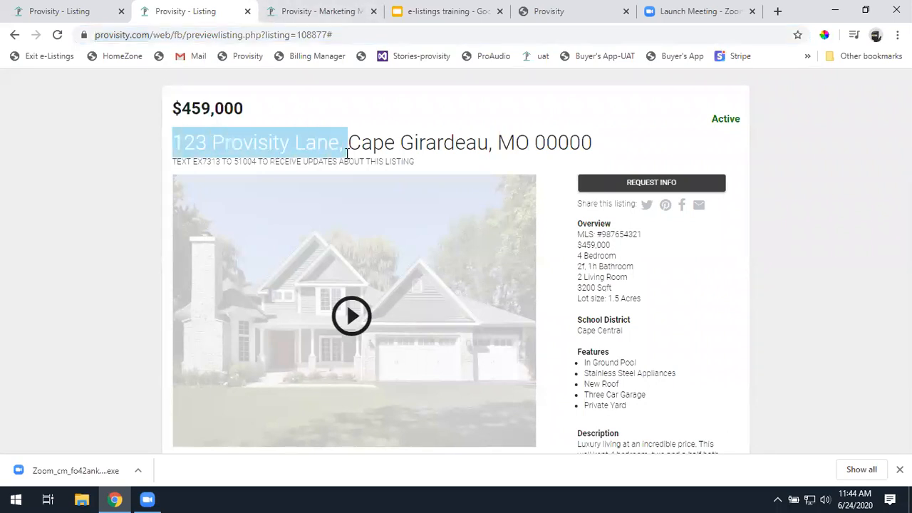
left_click(342, 36)
scroll(627, 313, "down", 3)
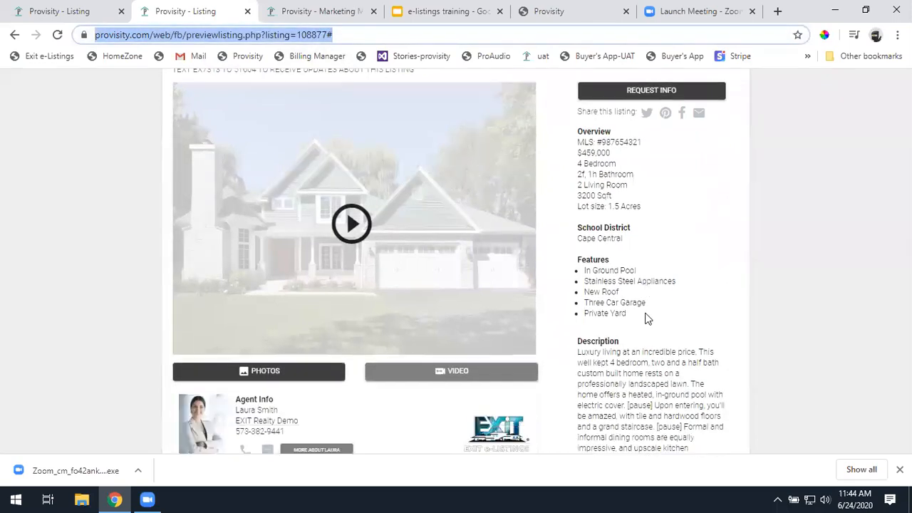
scroll(647, 320, "up", 2)
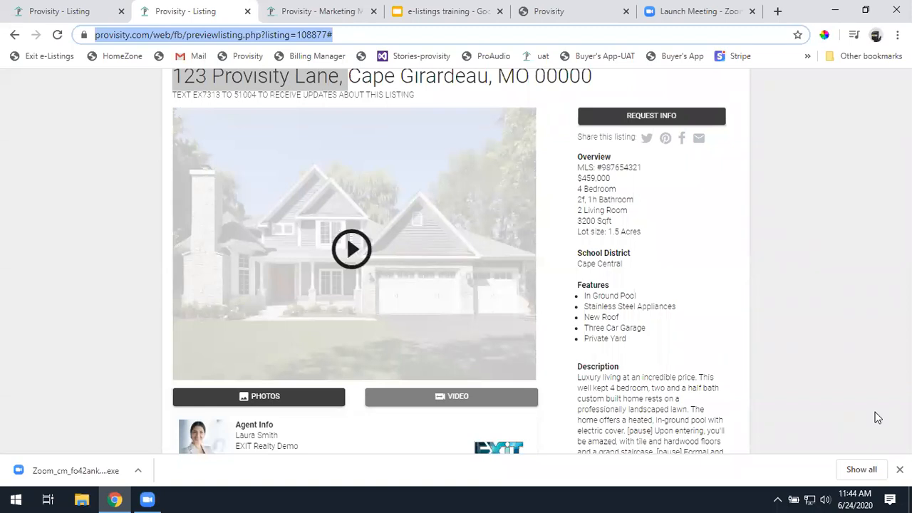
left_click(808, 319)
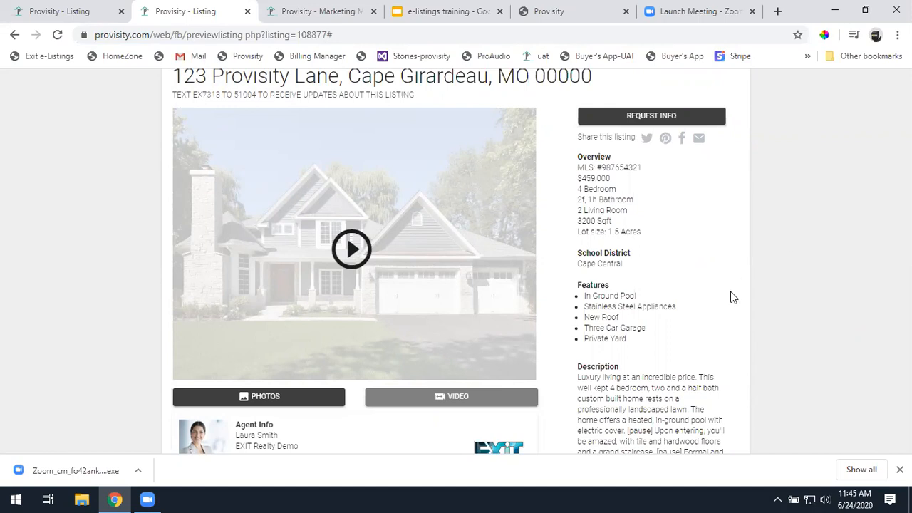
scroll(851, 322, "down", 2)
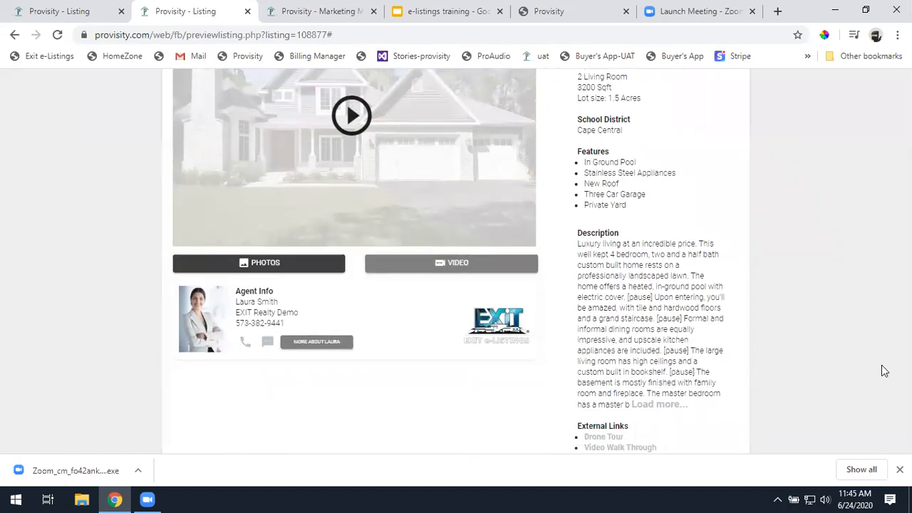
scroll(876, 377, "down", 1)
scroll(336, 167, "up", 4)
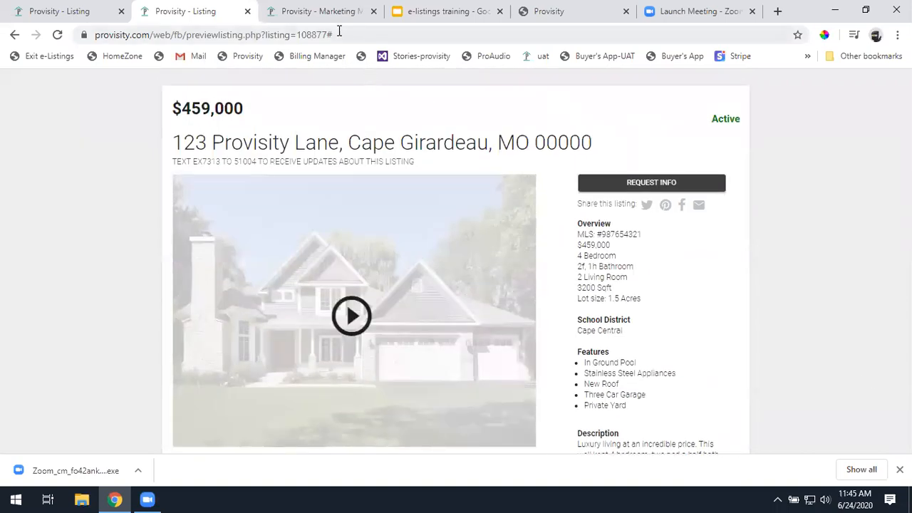
left_click(682, 208)
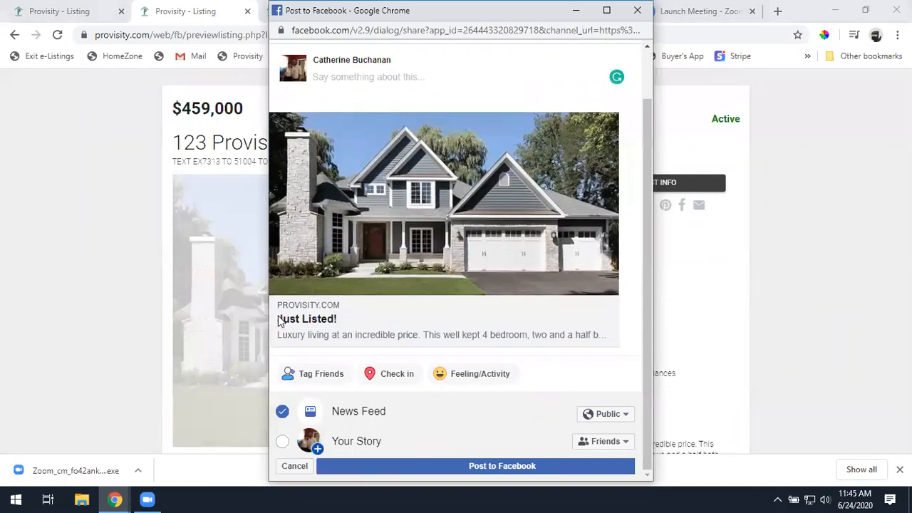
Write 'Open House This Sunday!!' in the Facebook post and set its activity to celebrating.
type("Open House")
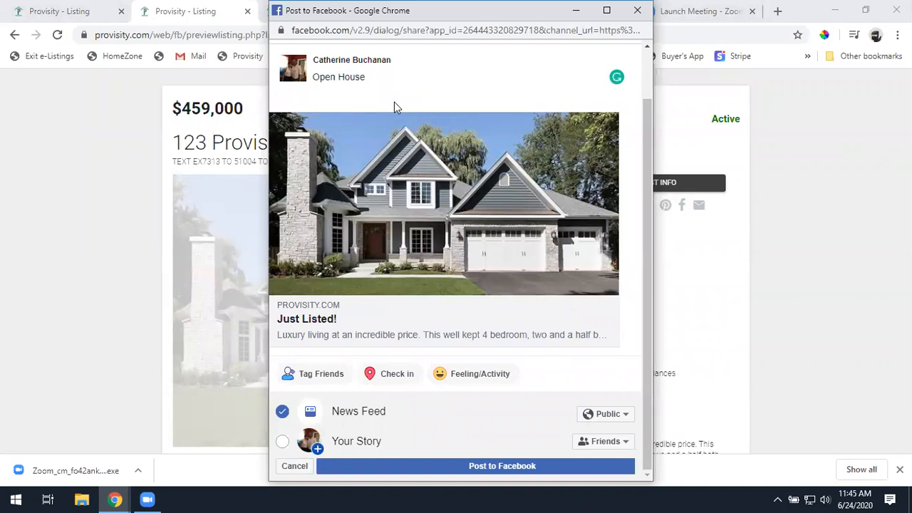
type("ay!!")
left_click(469, 373)
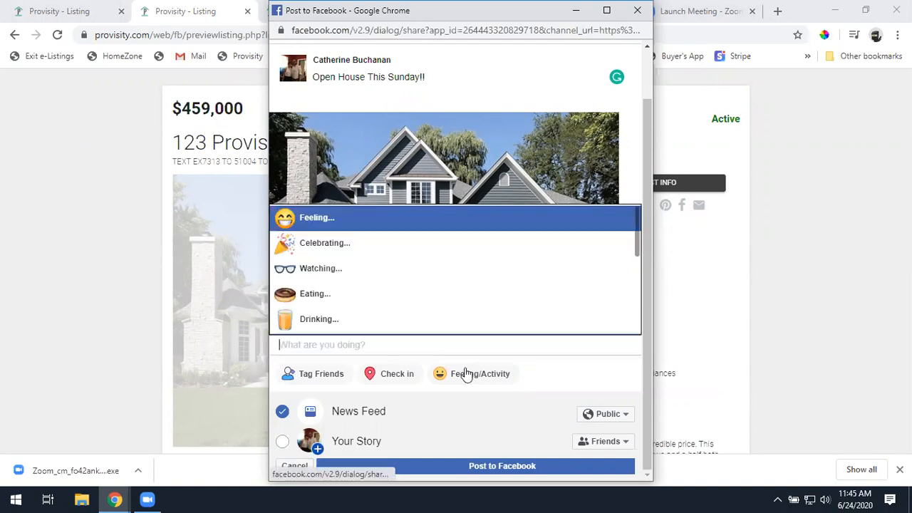
left_click(342, 246)
key("Escape")
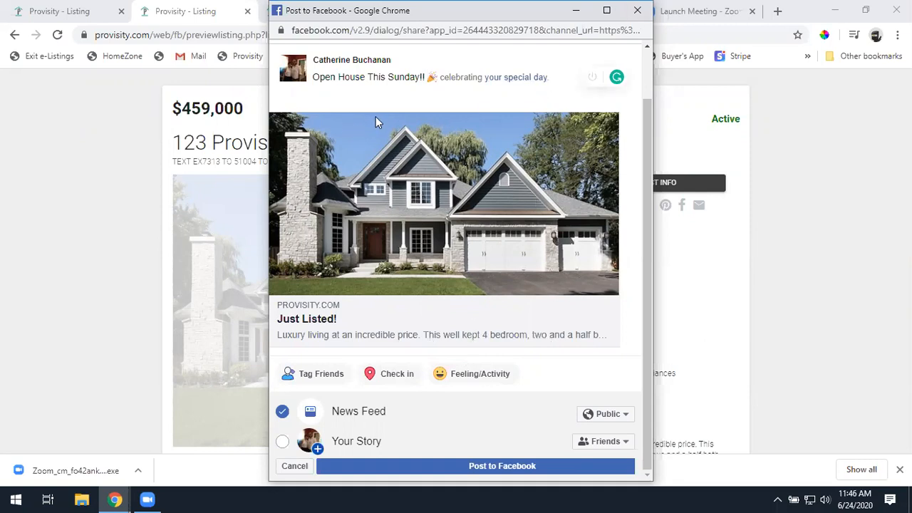
Add 'Text ProvisityLane to 51004 for extra details!', select the text code, and close the share window.
type("Text")
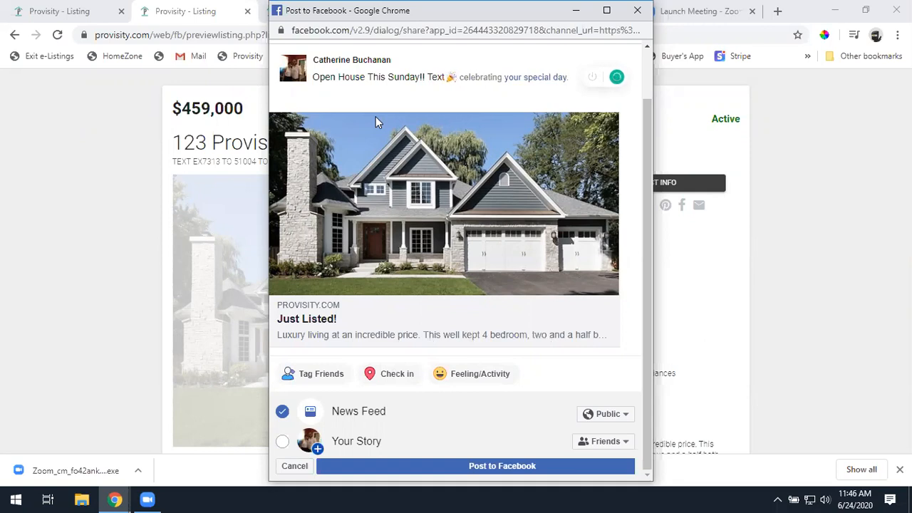
type(" Provis")
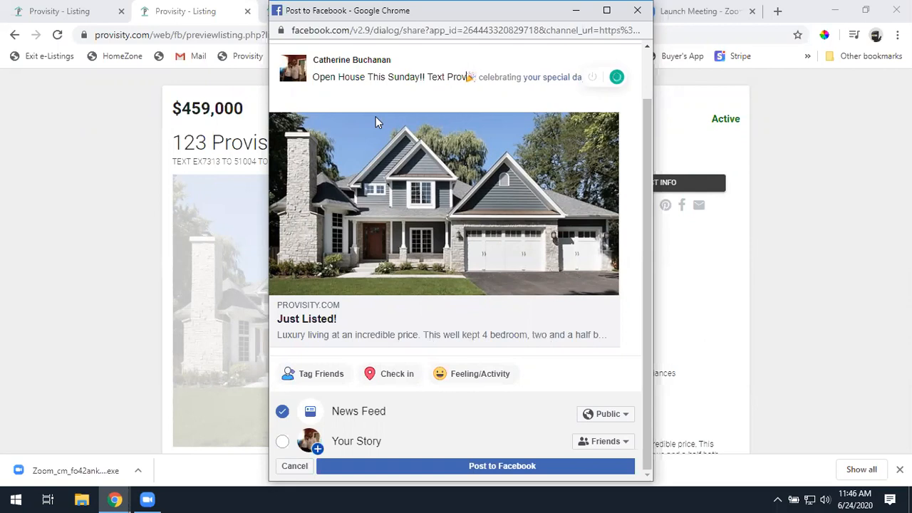
type("ityLane")
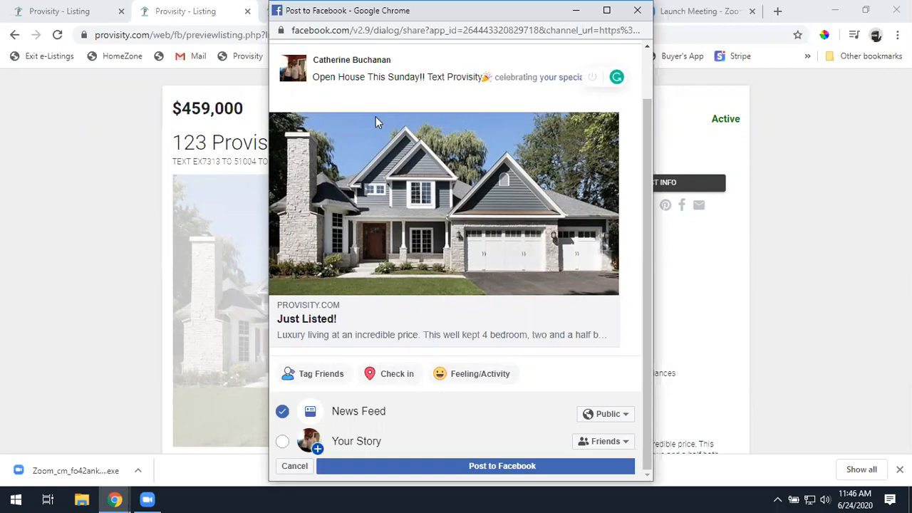
type(" to 51")
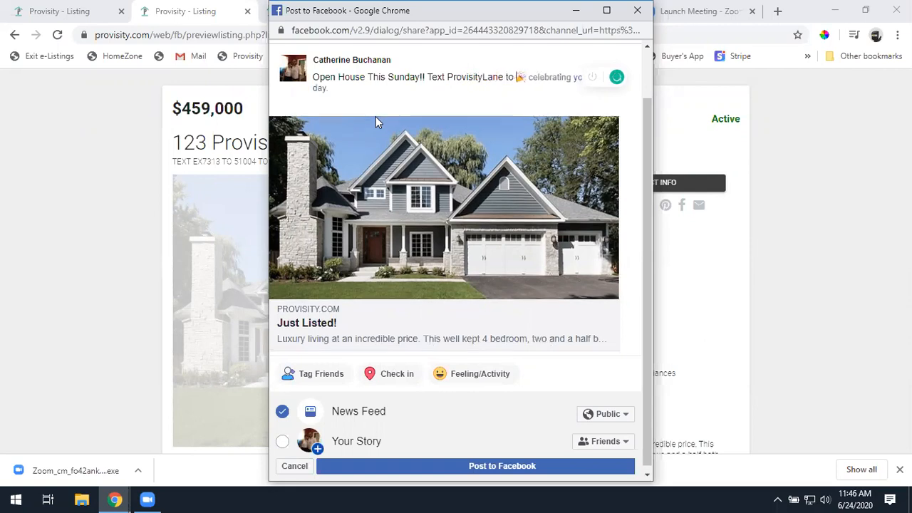
type("004 for ext")
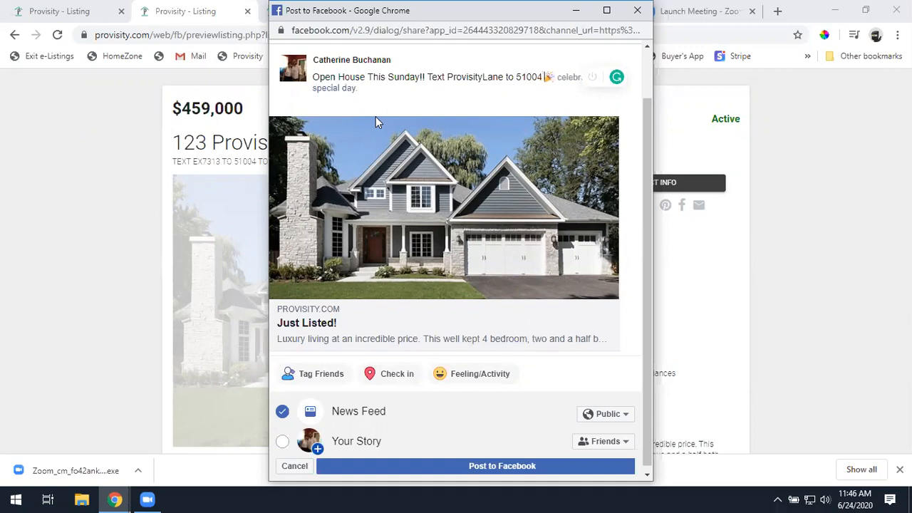
type("r")
type("a celebrat")
key("BackSpace")
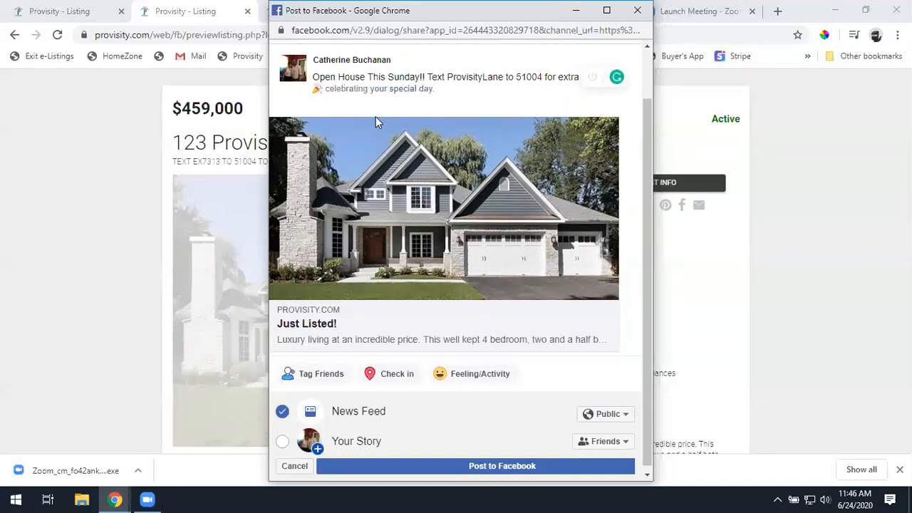
type("details!")
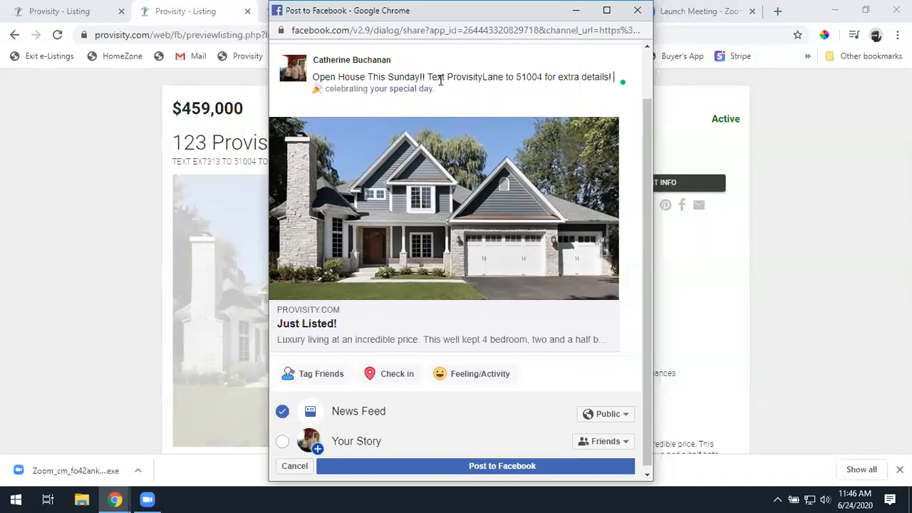
left_click_drag(444, 80, 535, 83)
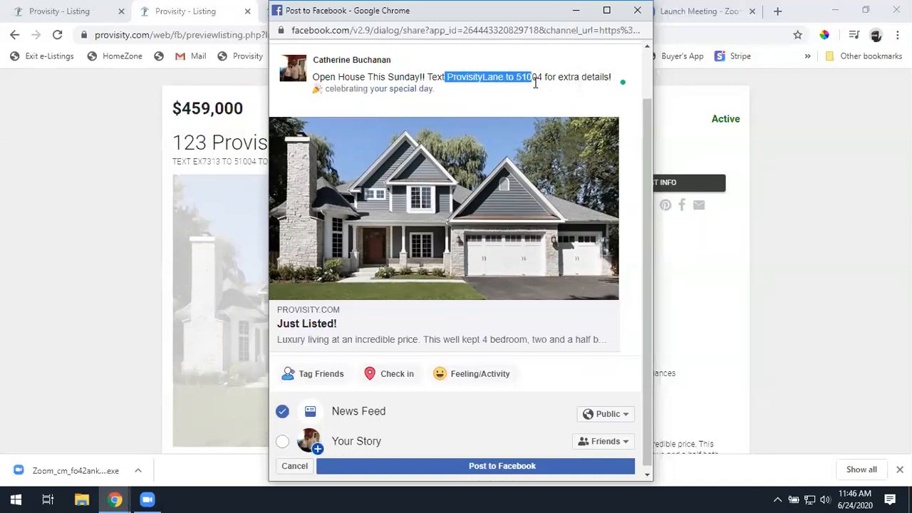
left_click(637, 12)
Leave the Facebook share unposted, then open and close the Twitter share login popup.
left_click(530, 106)
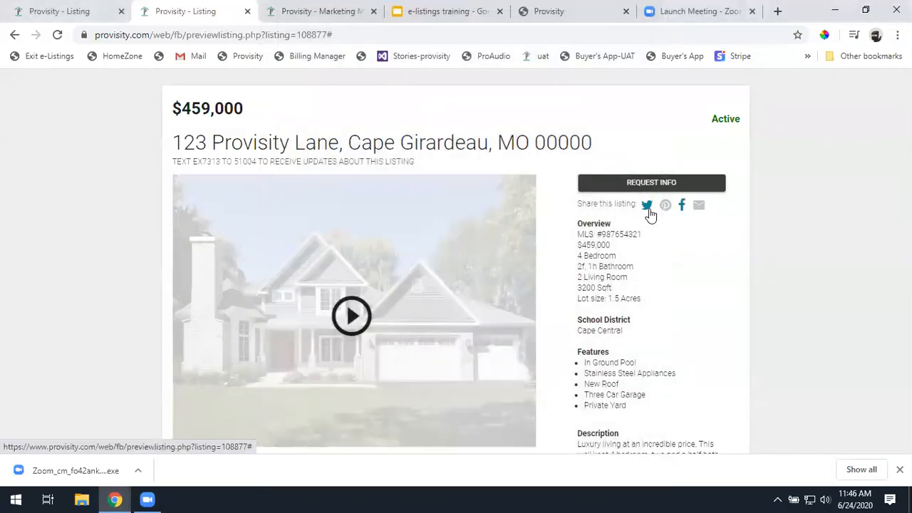
left_click(648, 206)
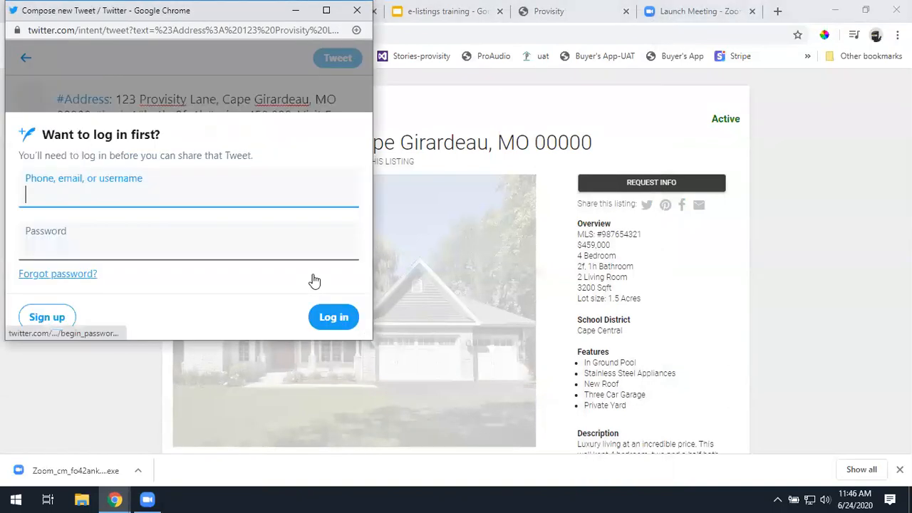
left_click(357, 10)
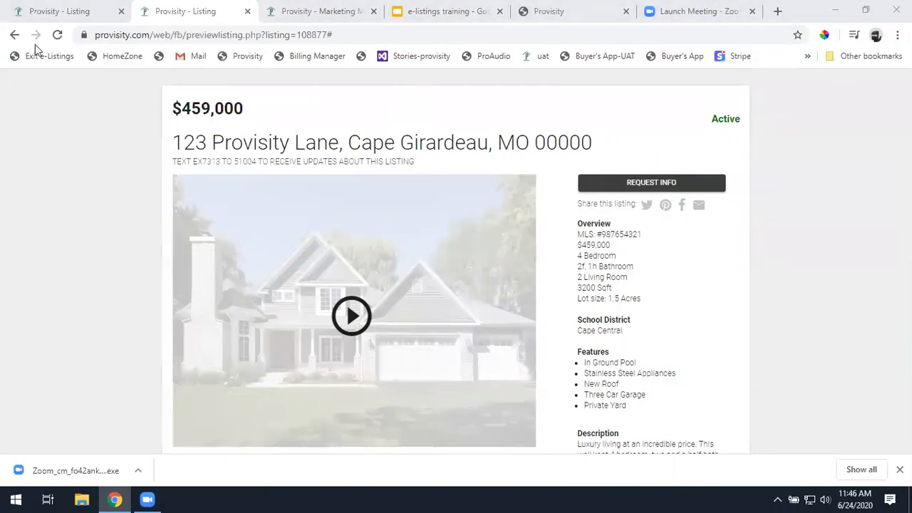
Close the duplicate Listing tab and open the flyers for 123 Provisity Lane.
left_click(247, 11)
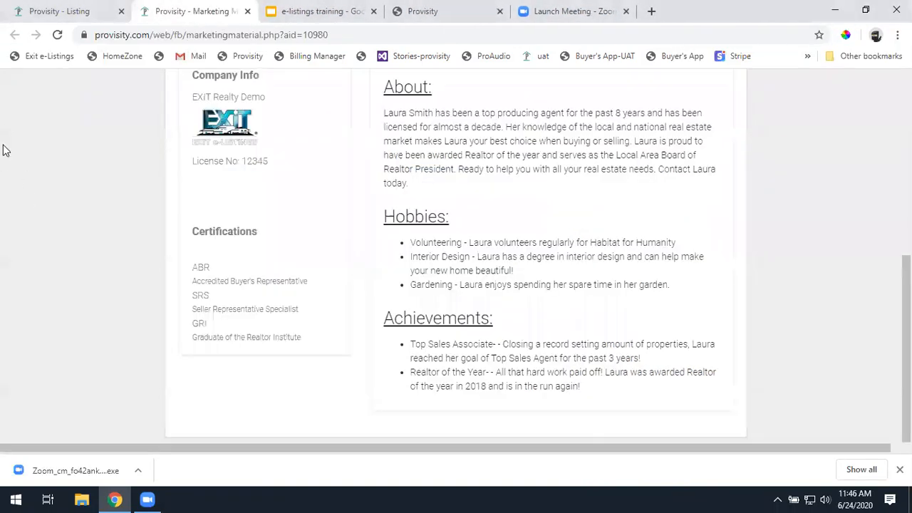
left_click(60, 12)
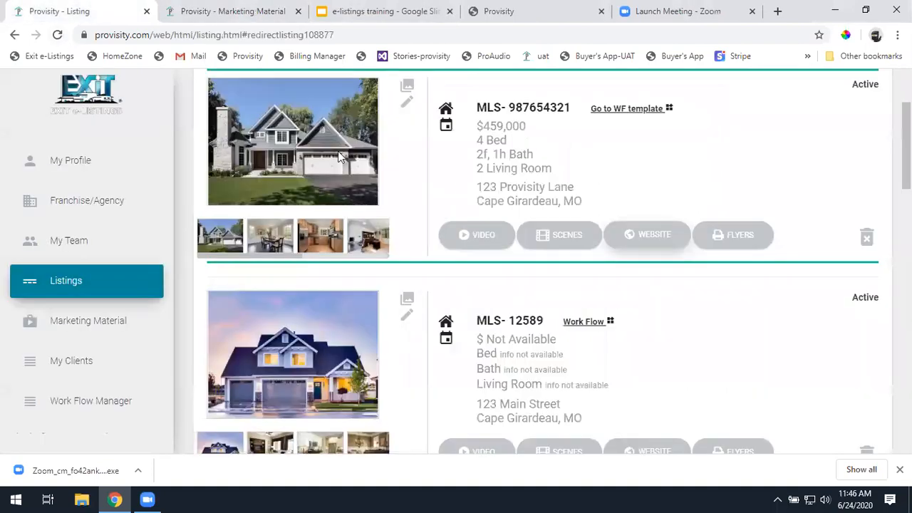
left_click(718, 243)
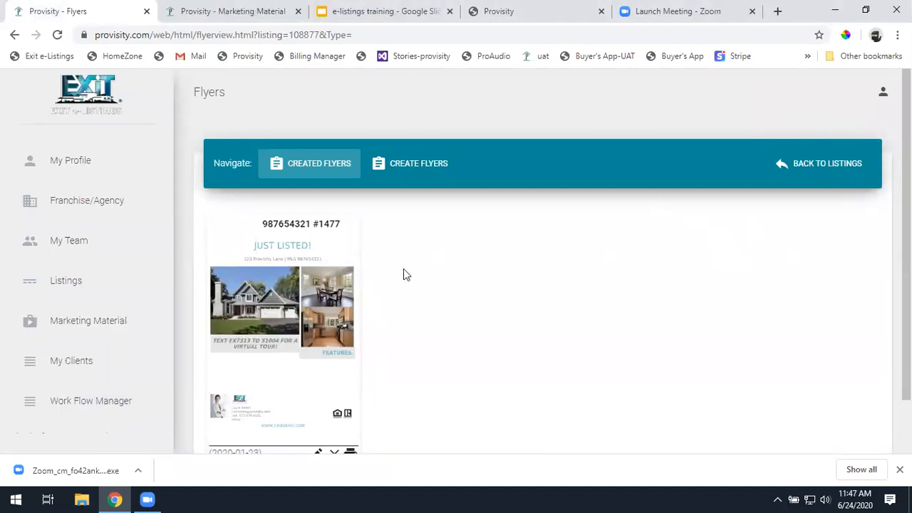
Create a flyer from the '3 Photos Big Title' template and review its Just Listed layout.
left_click(443, 164)
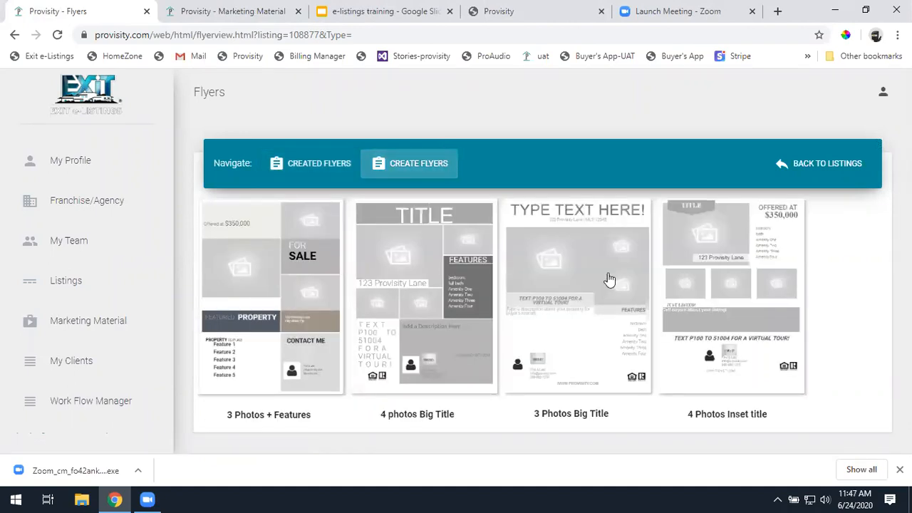
left_click(580, 290)
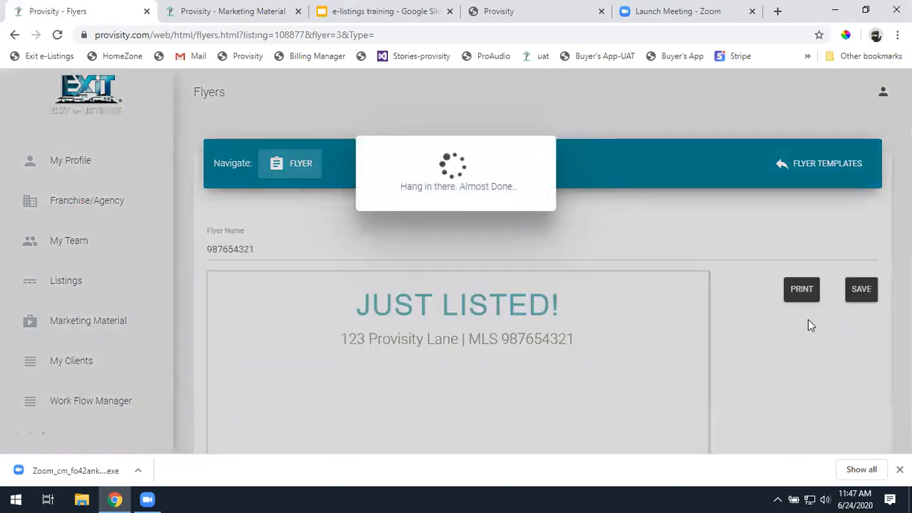
scroll(807, 319, "down", 2)
scroll(806, 319, "down", 3)
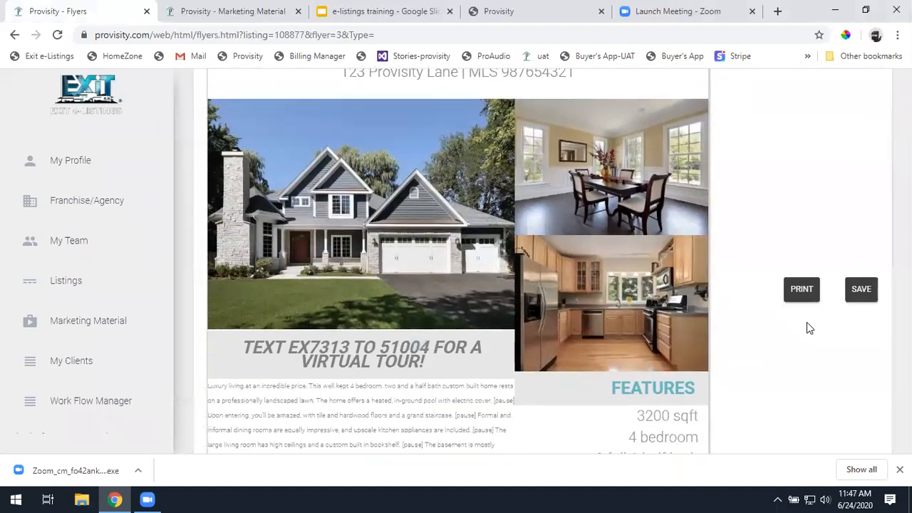
scroll(806, 322, "down", 1)
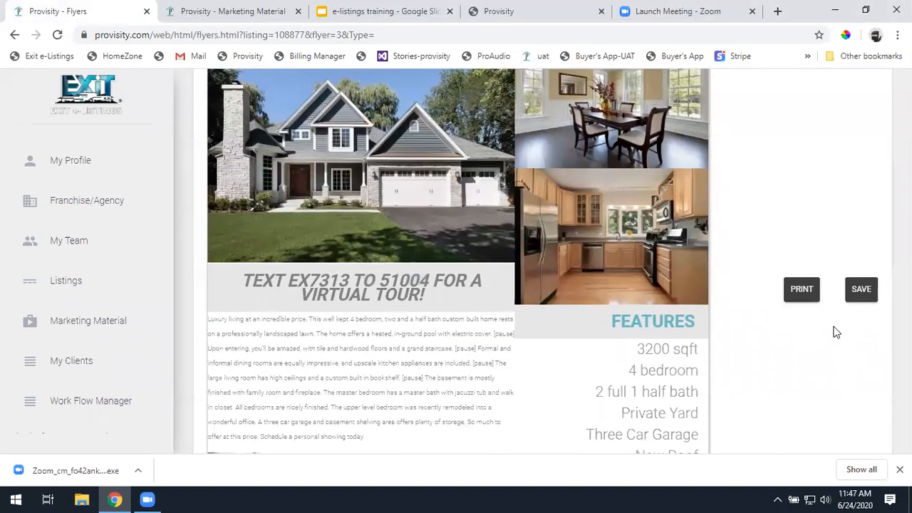
scroll(837, 332, "down", 2)
scroll(838, 335, "down", 1)
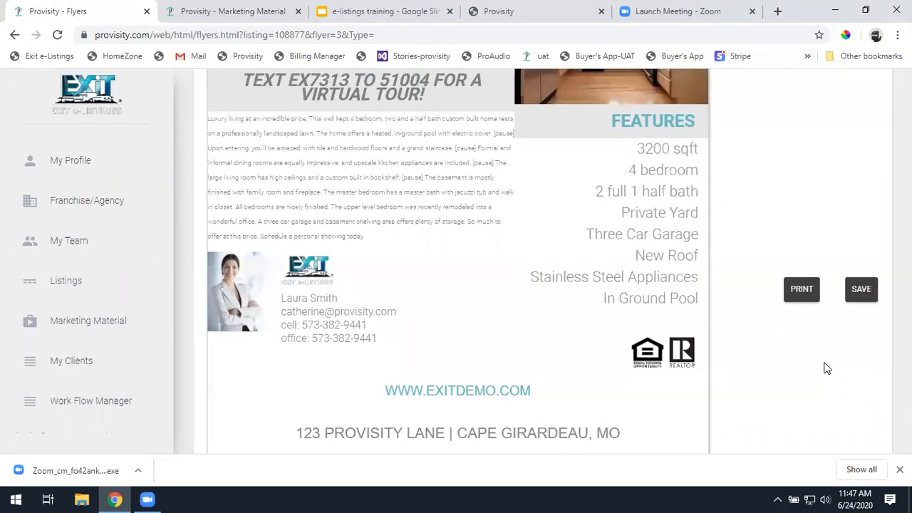
scroll(827, 365, "down", 1)
scroll(831, 359, "up", 2)
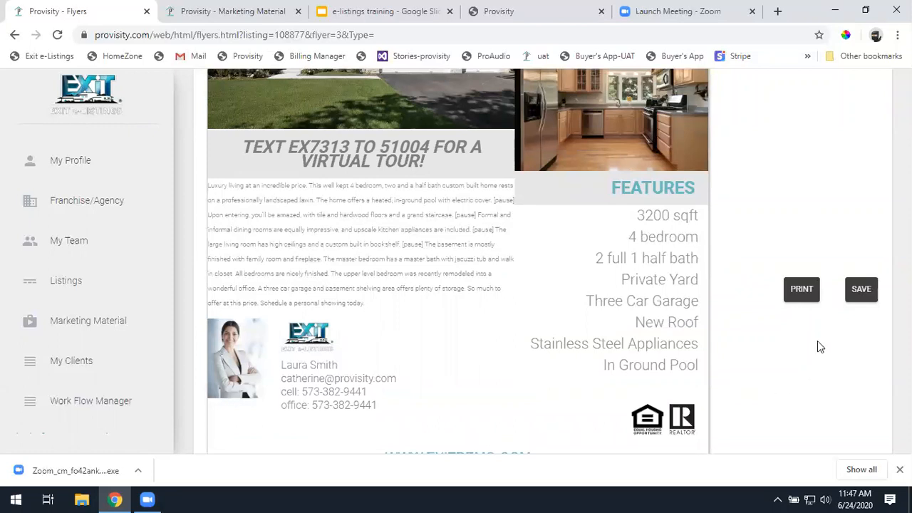
scroll(784, 404, "up", 6)
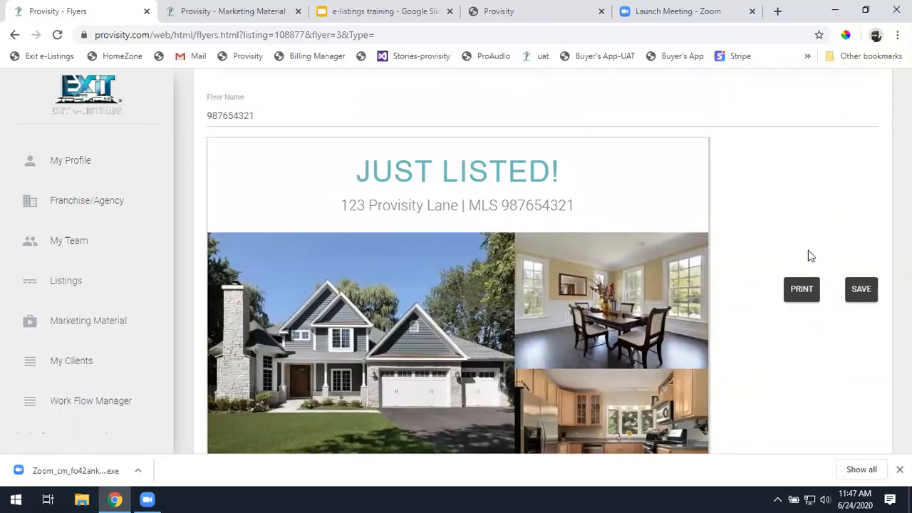
left_click(504, 180)
left_click(471, 230)
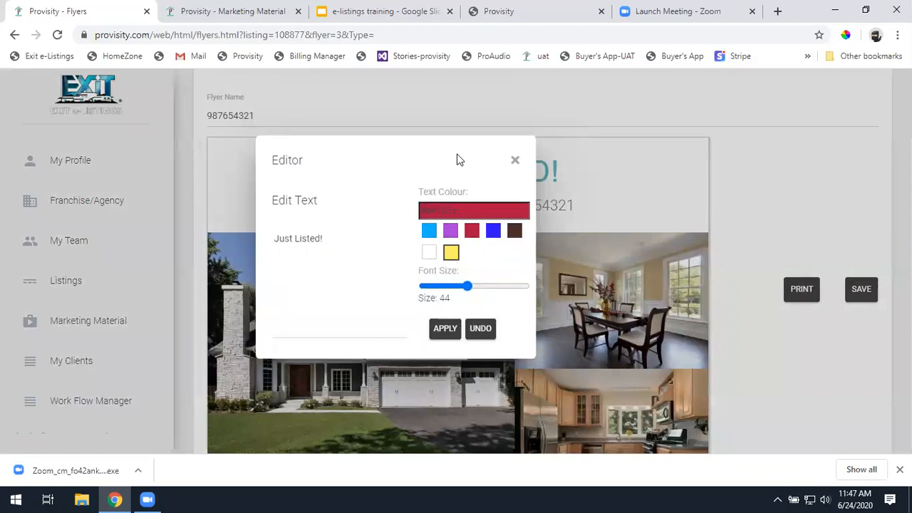
left_click_drag(458, 157, 191, 223)
left_click(229, 303)
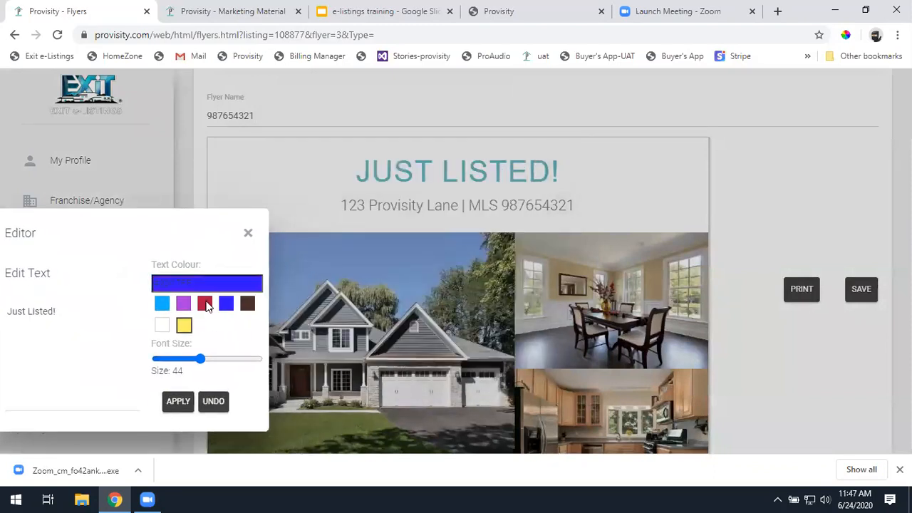
left_click(184, 304)
left_click(178, 401)
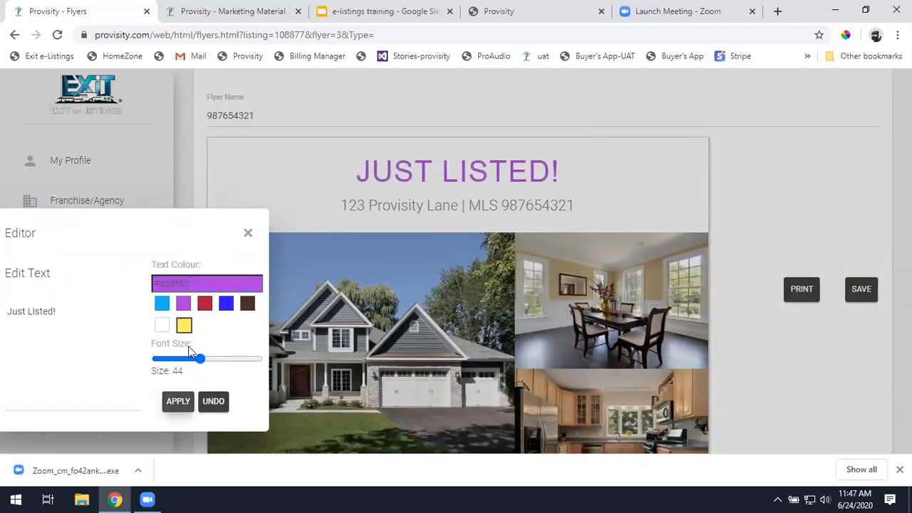
left_click_drag(202, 360, 250, 360)
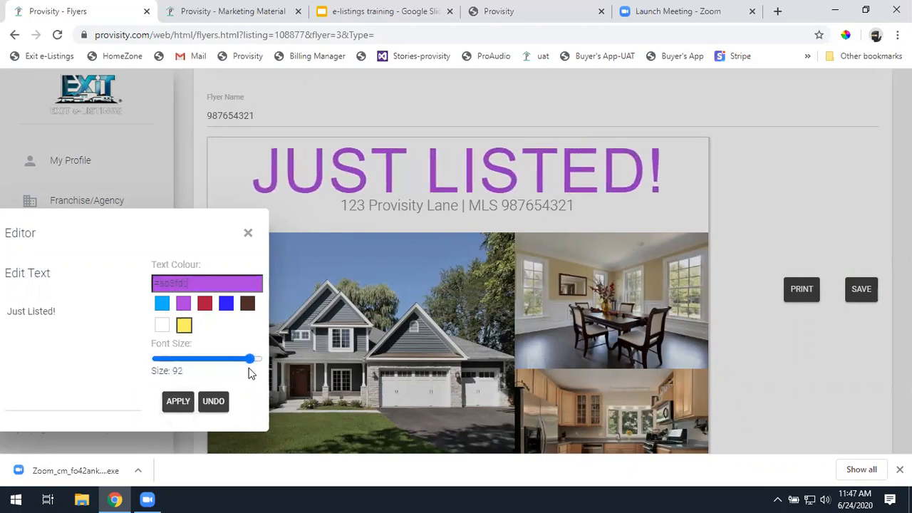
left_click(178, 401)
left_click(248, 233)
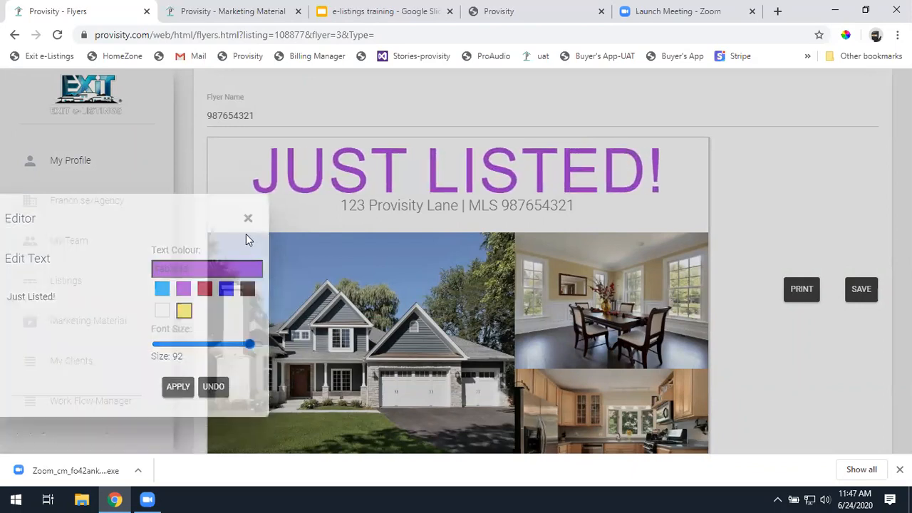
scroll(449, 322, "down", 1)
left_click(669, 240)
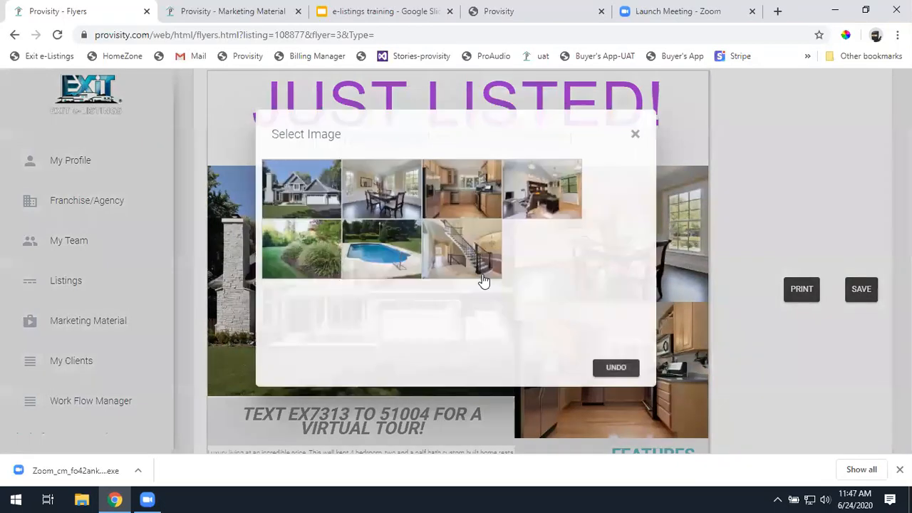
left_click(445, 291)
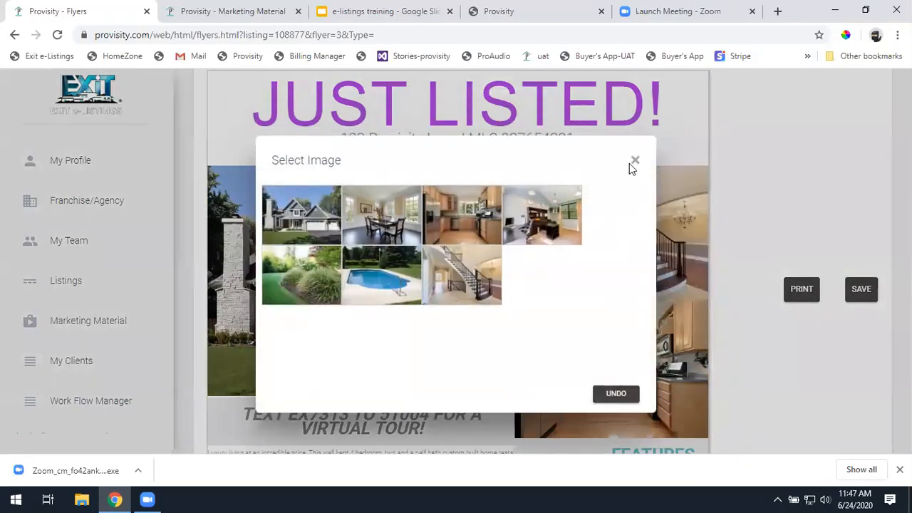
left_click(634, 161)
scroll(509, 254, "down", 3)
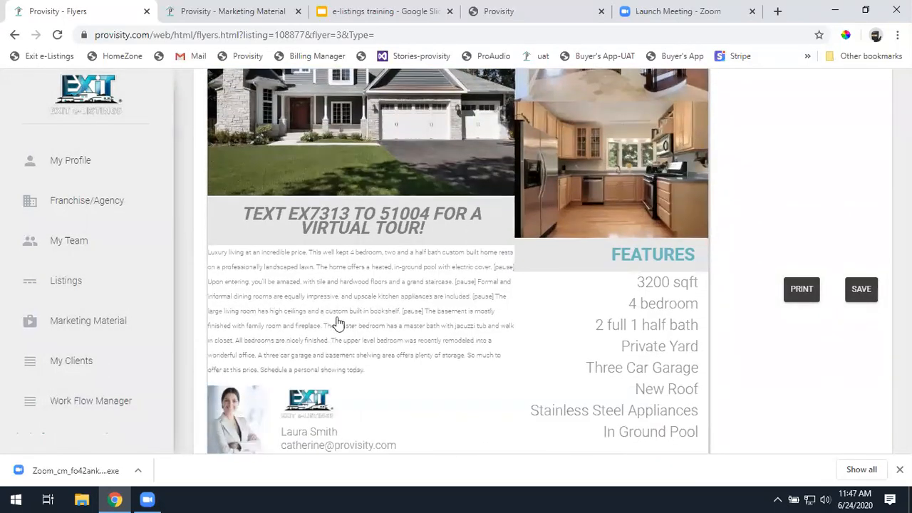
left_click(326, 320)
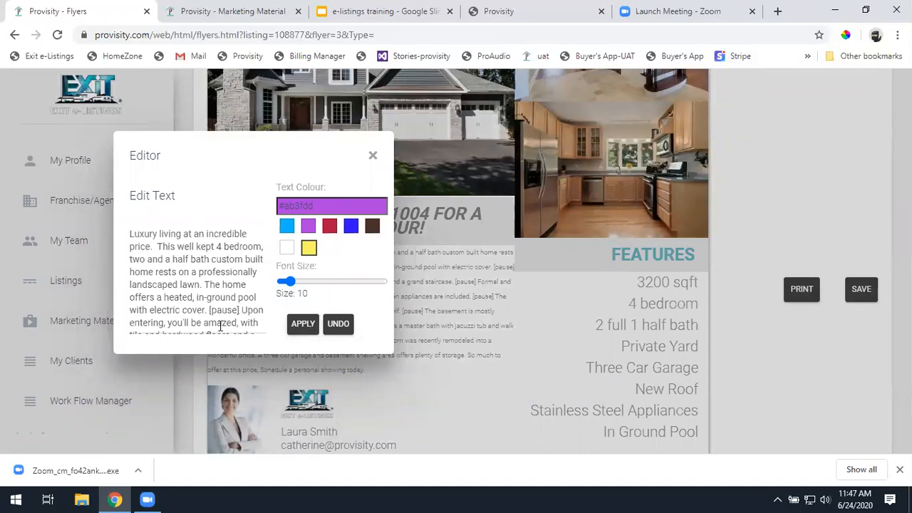
scroll(228, 291, "down", 5)
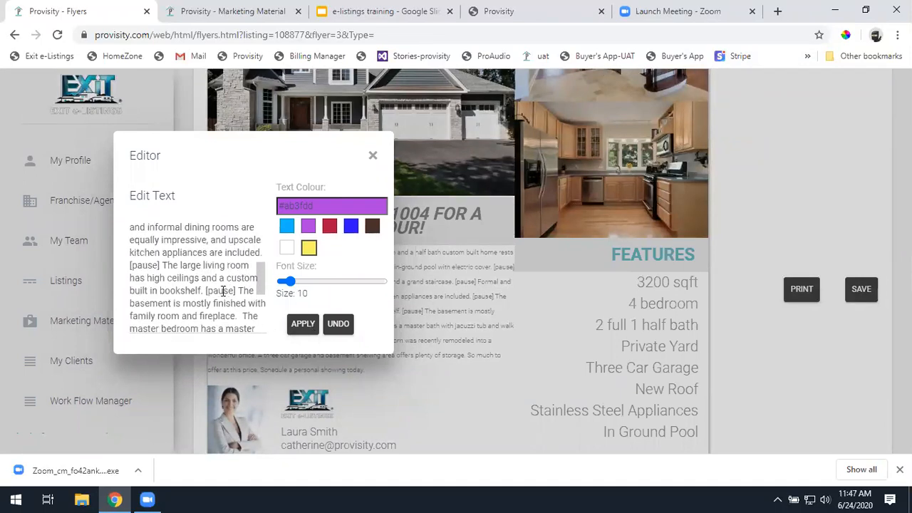
left_click_drag(214, 291, 250, 345)
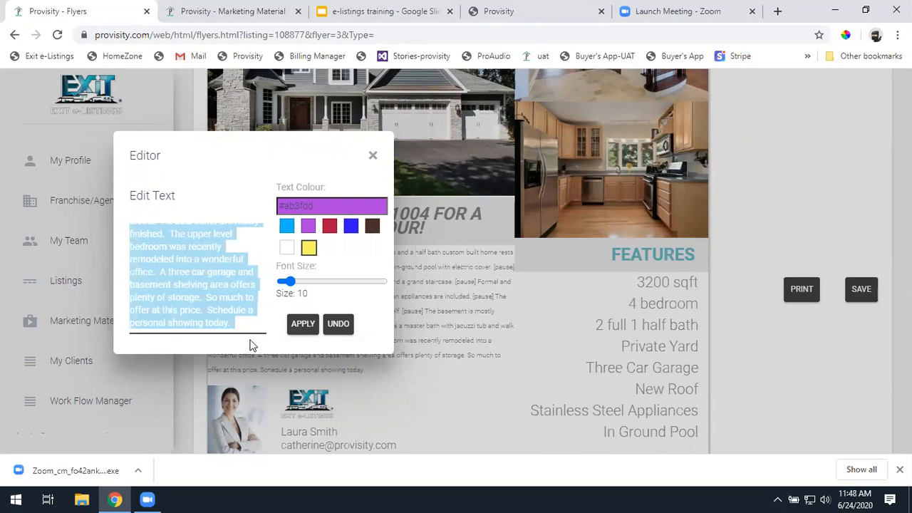
key("BackSpace")
left_click(302, 324)
left_click_drag(298, 165, 724, 105)
left_click_drag(715, 222, 723, 225)
left_click(727, 264)
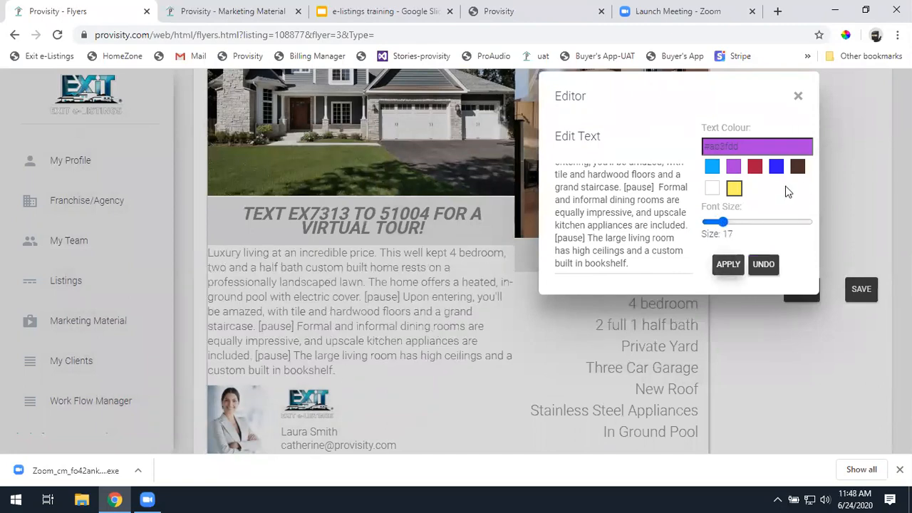
left_click(798, 98)
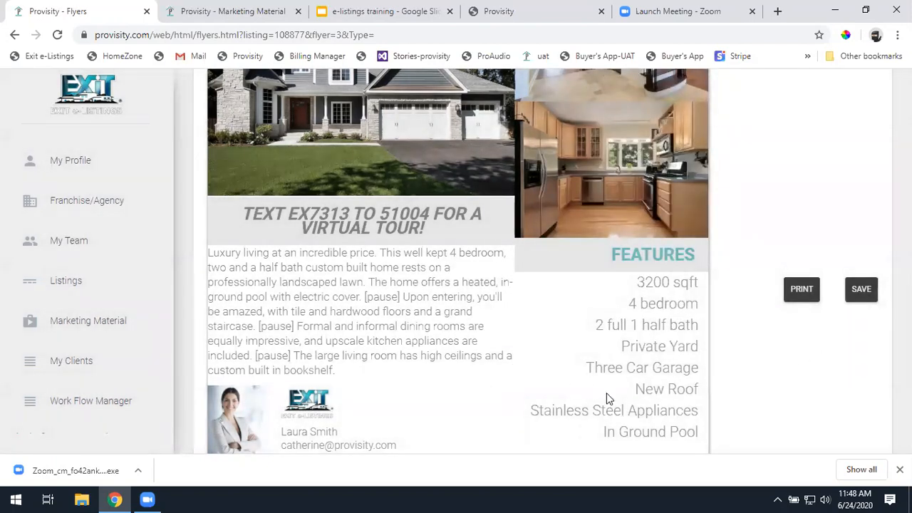
scroll(606, 392, "down", 2)
Set the flyer's agent photo to the solo woman image after trying the desk photo.
scroll(613, 371, "down", 3)
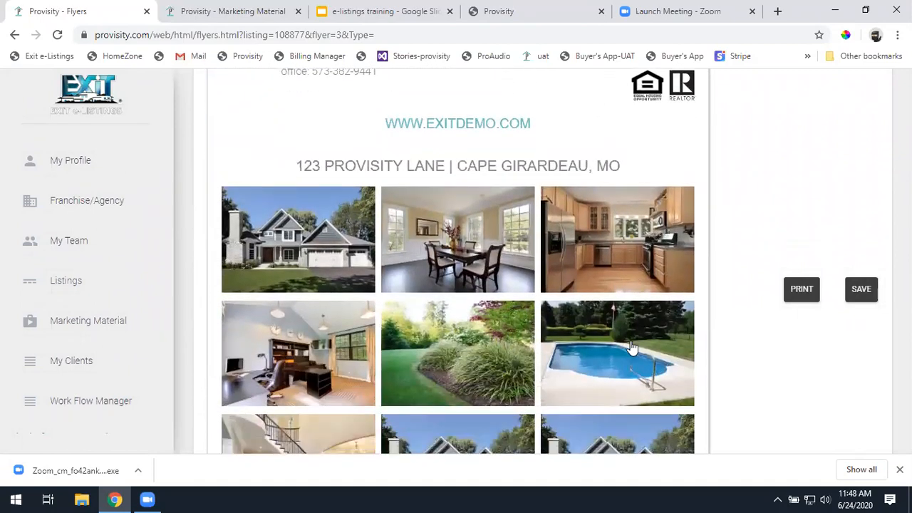
scroll(386, 218, "up", 4)
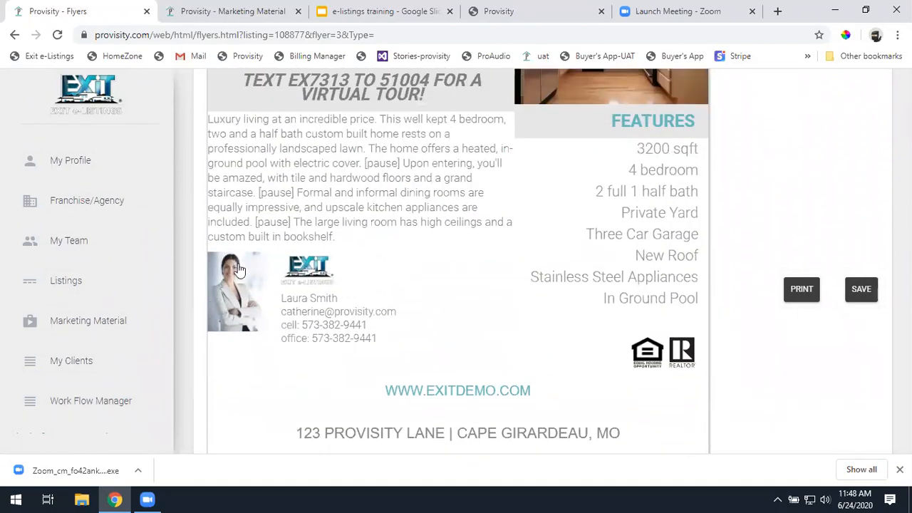
left_click(232, 294)
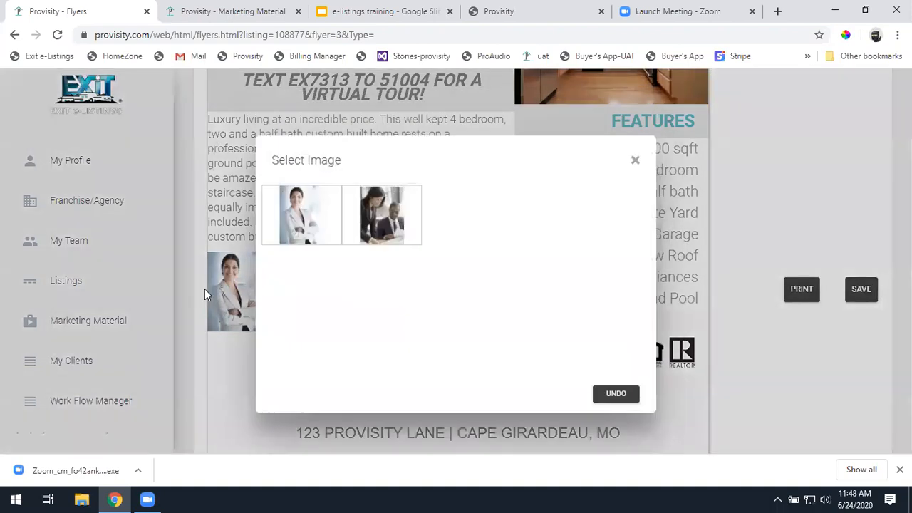
left_click(381, 225)
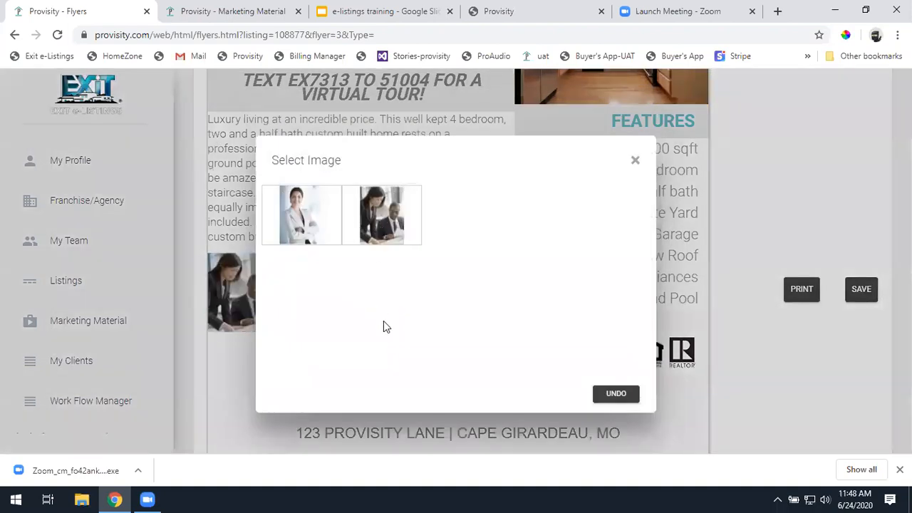
left_click(303, 224)
left_click(372, 203)
left_click(333, 226)
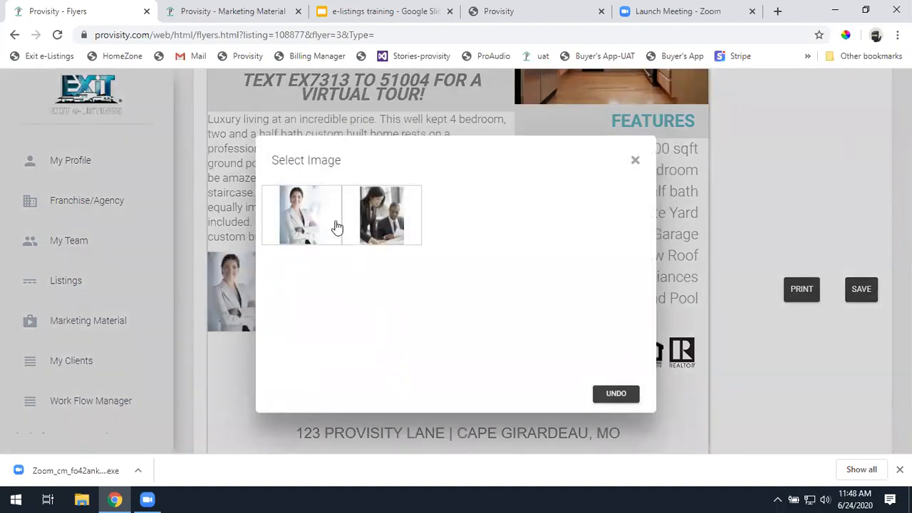
left_click(636, 161)
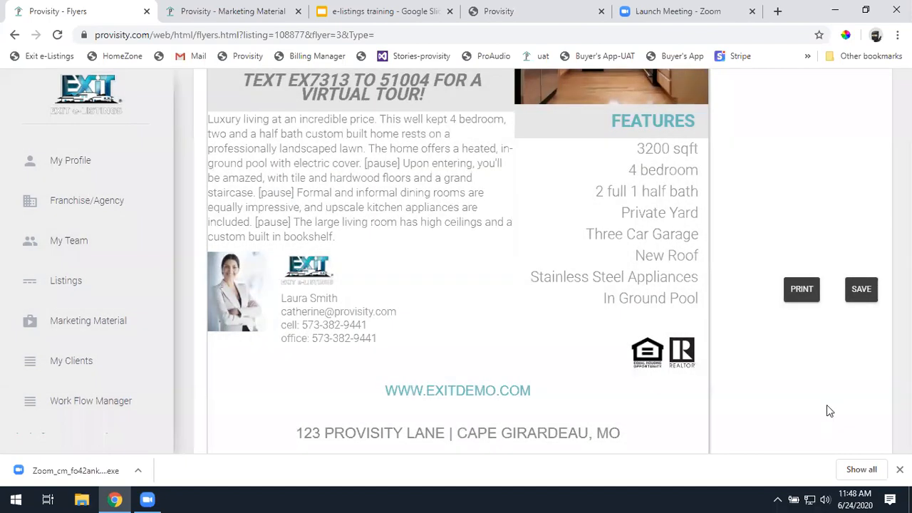
Save the Just Listed flyer so it generates successfully.
left_click(862, 290)
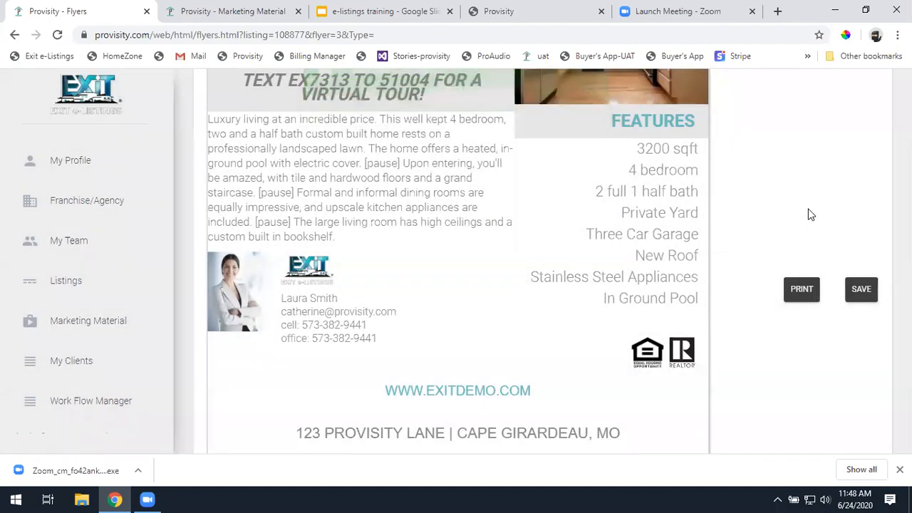
scroll(796, 223, "up", 3)
scroll(833, 220, "up", 5)
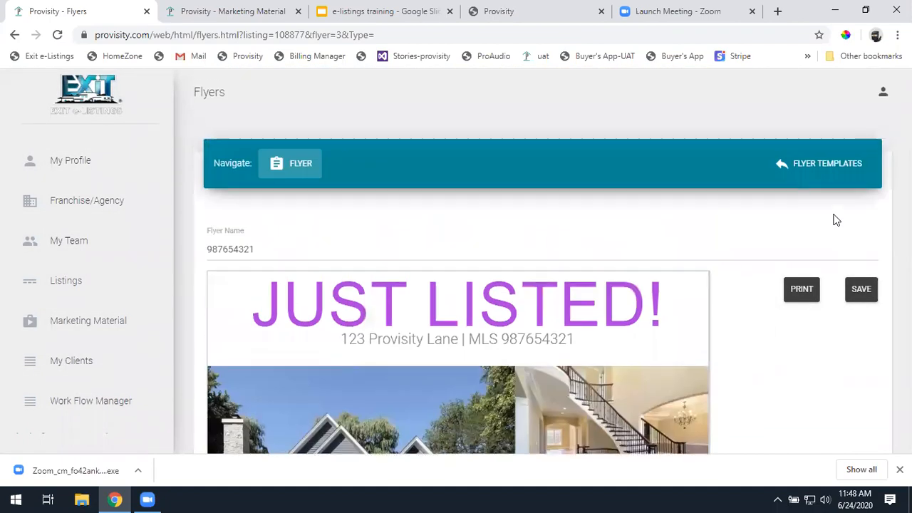
Create a new flyer from the '4 photos Big Title' template.
left_click(835, 175)
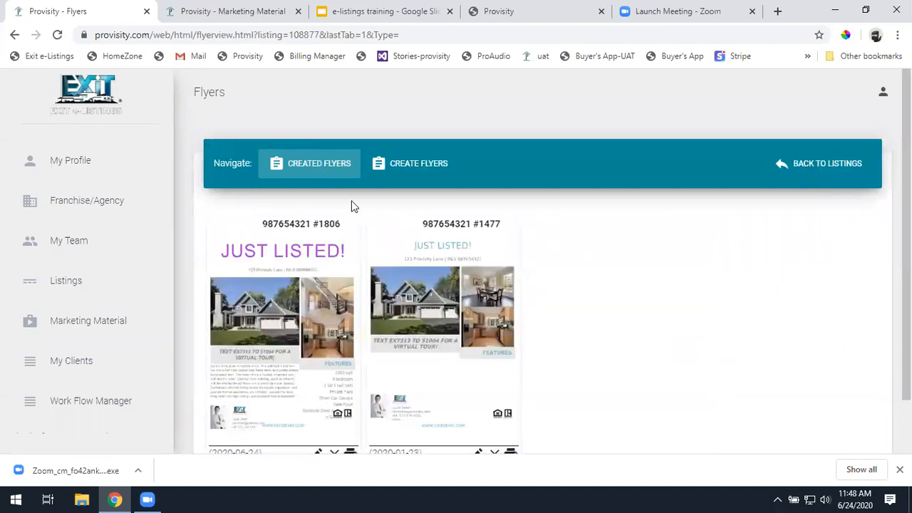
left_click(404, 172)
left_click(443, 271)
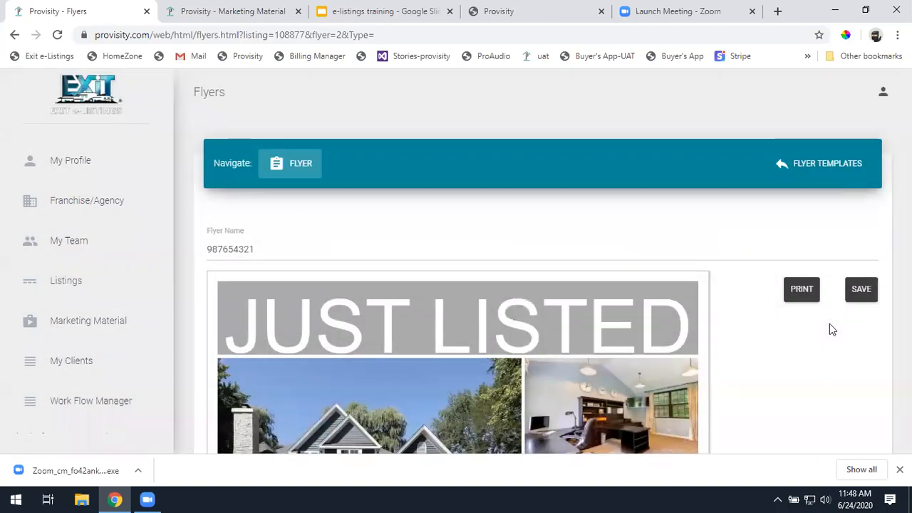
Scroll through the flyer down to the Cape Girardeau, MO heading and nine-photo grid.
scroll(826, 342, "down", 3)
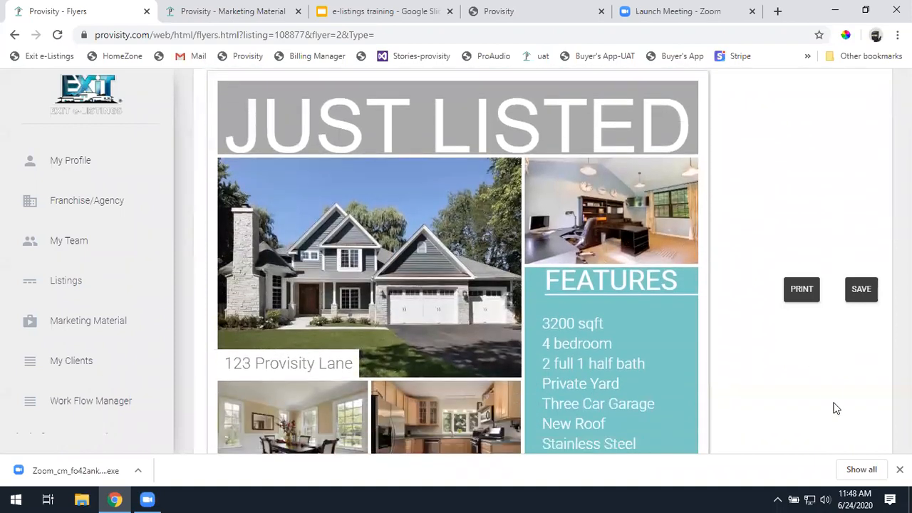
scroll(810, 409, "down", 1)
scroll(800, 403, "down", 2)
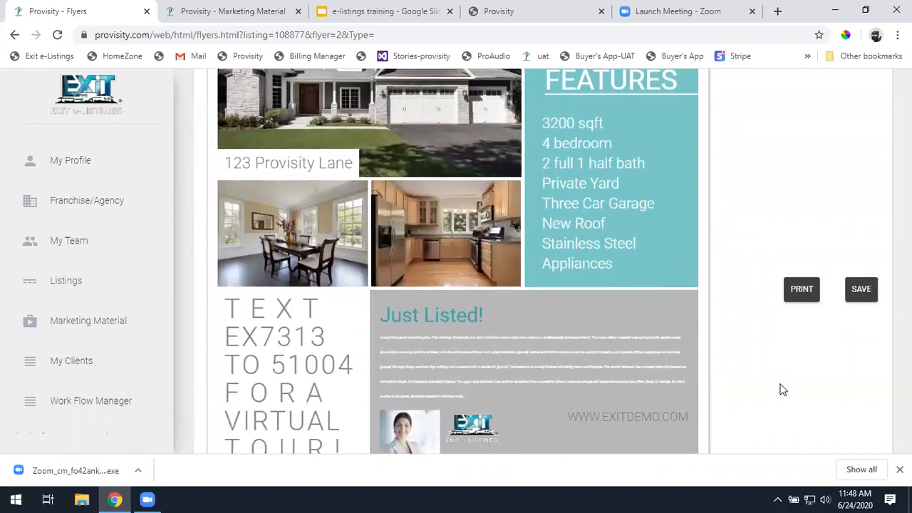
scroll(779, 389, "down", 1)
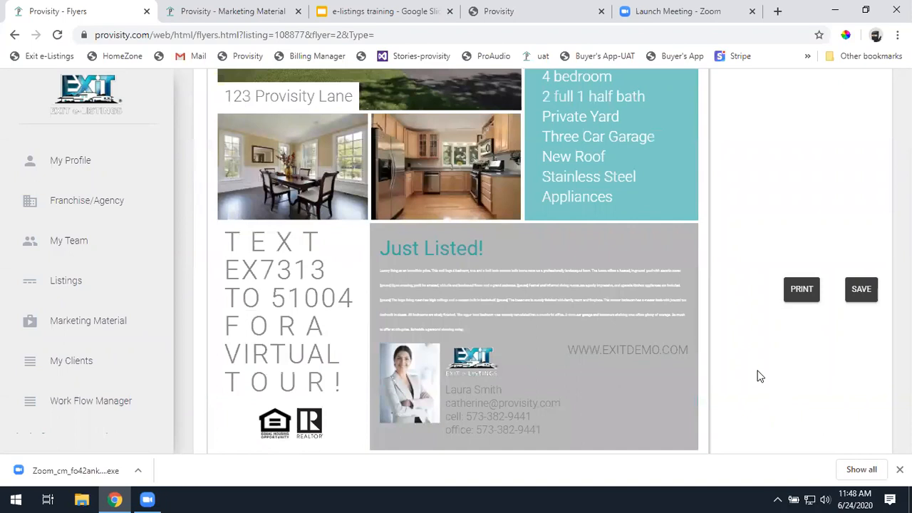
scroll(761, 377, "down", 4)
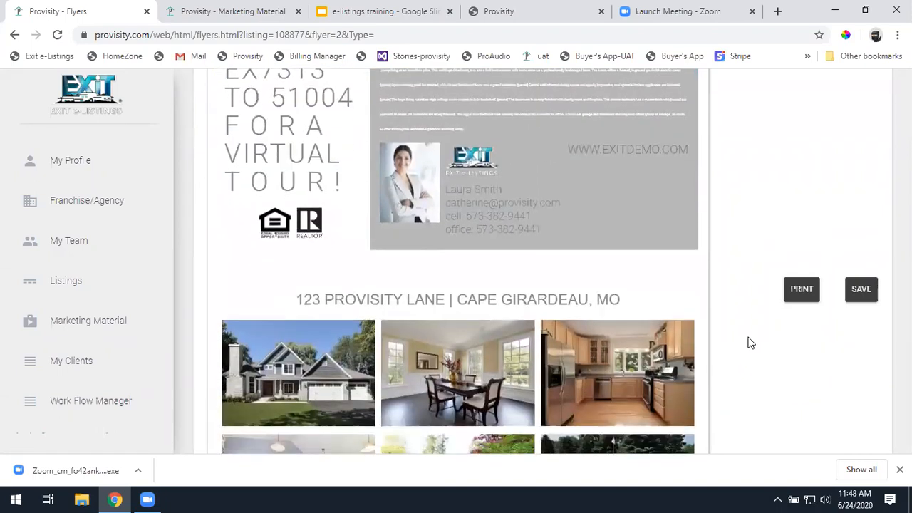
scroll(744, 345, "down", 3)
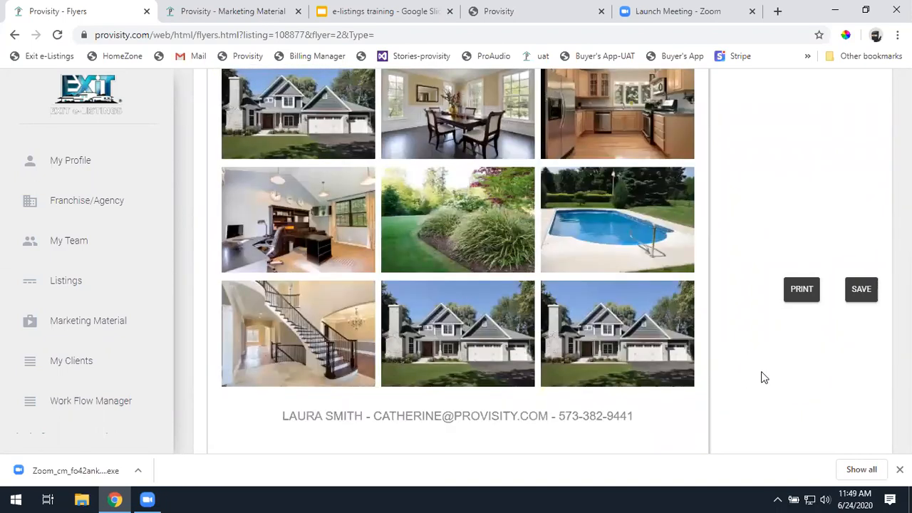
scroll(796, 370, "up", 10)
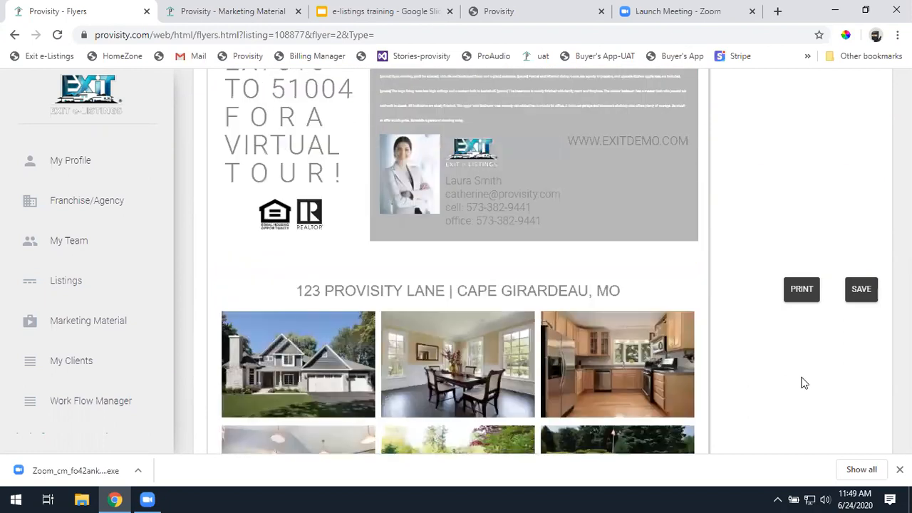
scroll(800, 383, "up", 3)
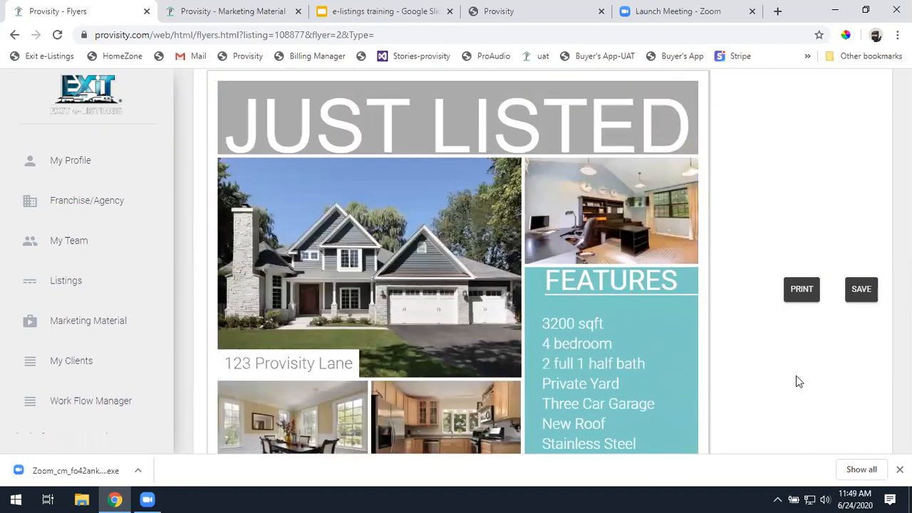
scroll(797, 374, "down", 2)
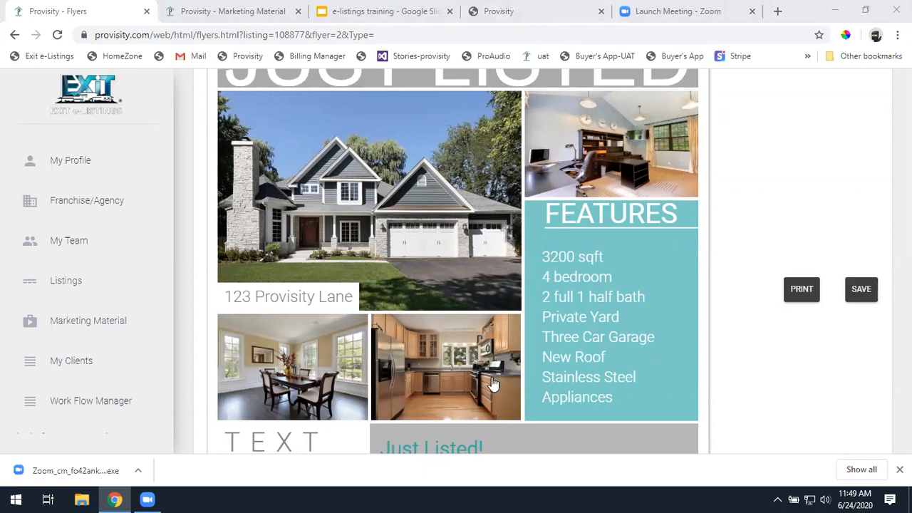
scroll(427, 371, "down", 3)
scroll(388, 286, "down", 1)
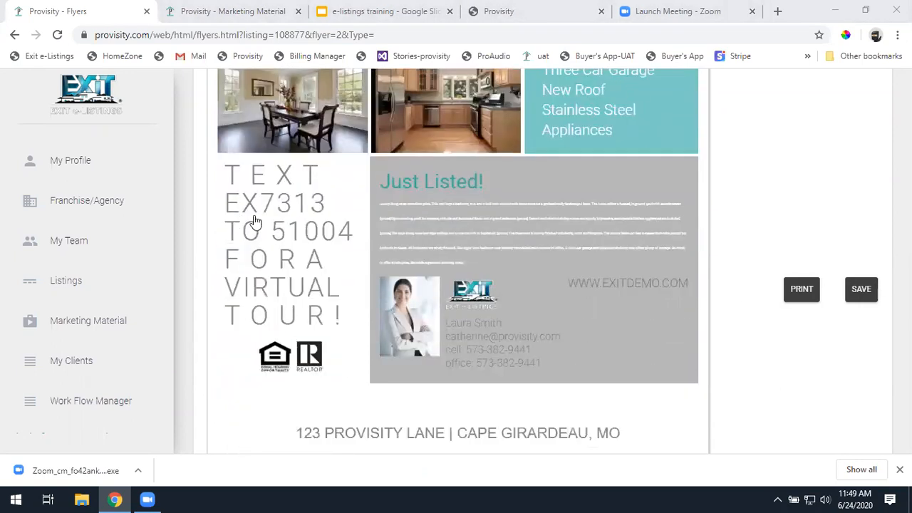
left_click(272, 202)
left_click_drag(307, 238, 240, 238)
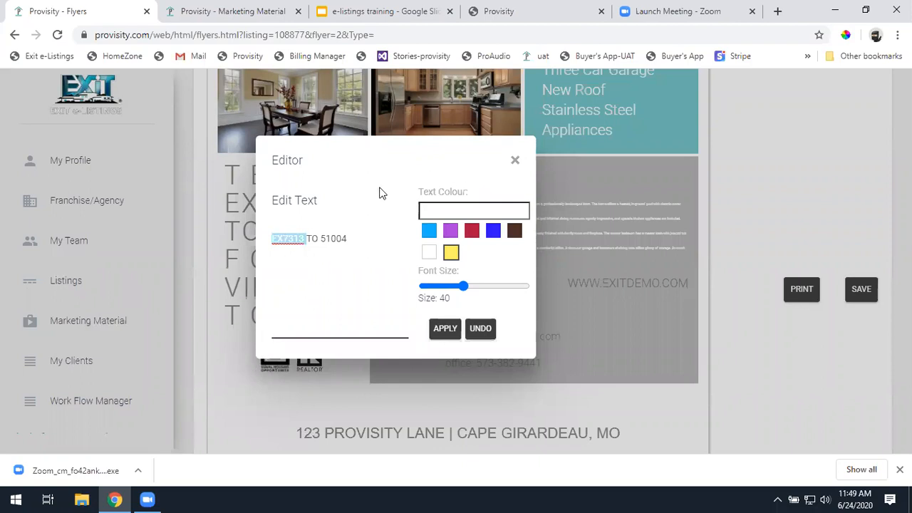
left_click(516, 162)
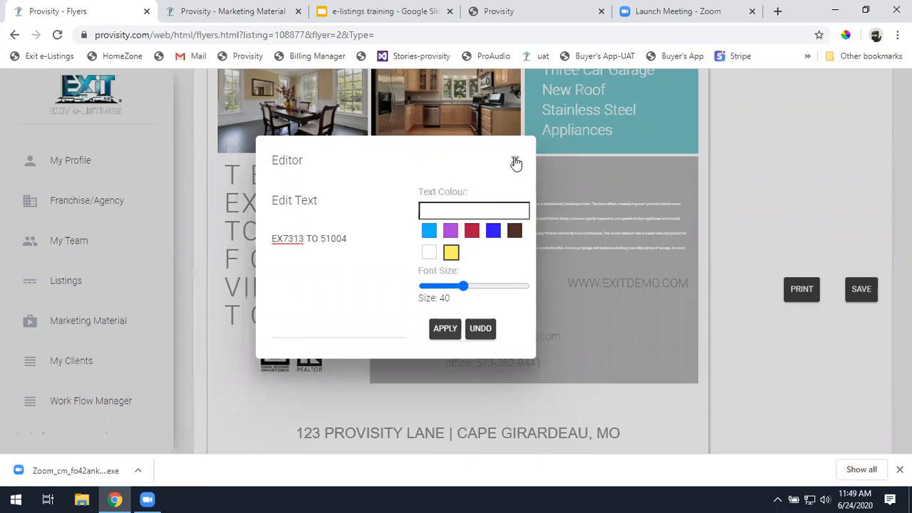
left_click(516, 162)
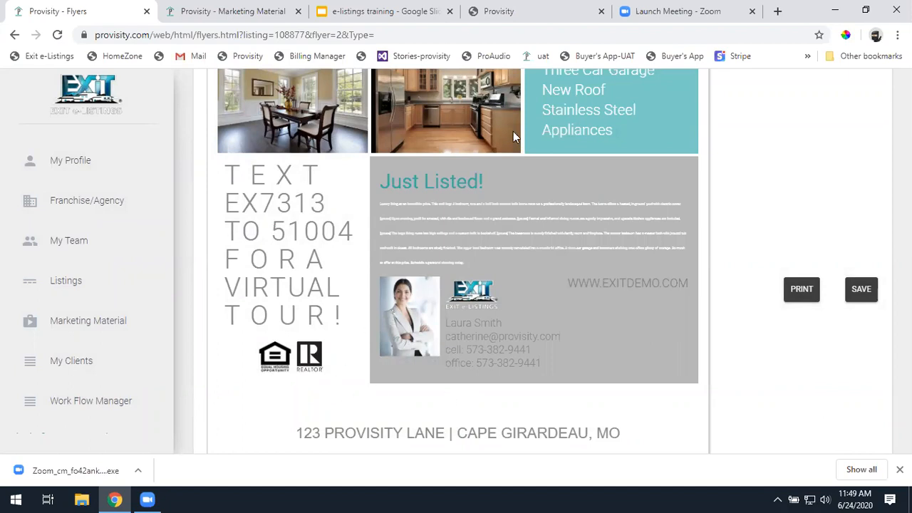
scroll(666, 315, "up", 4)
scroll(669, 323, "up", 1)
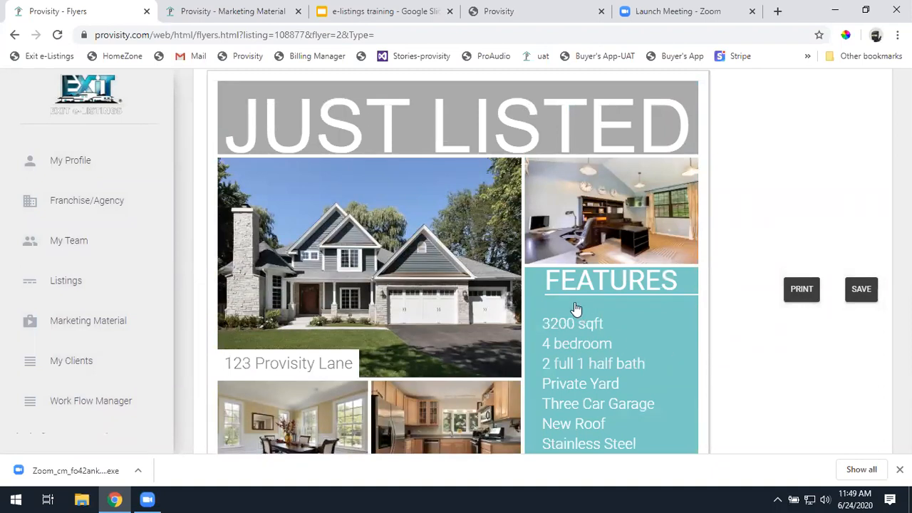
scroll(531, 279, "down", 2)
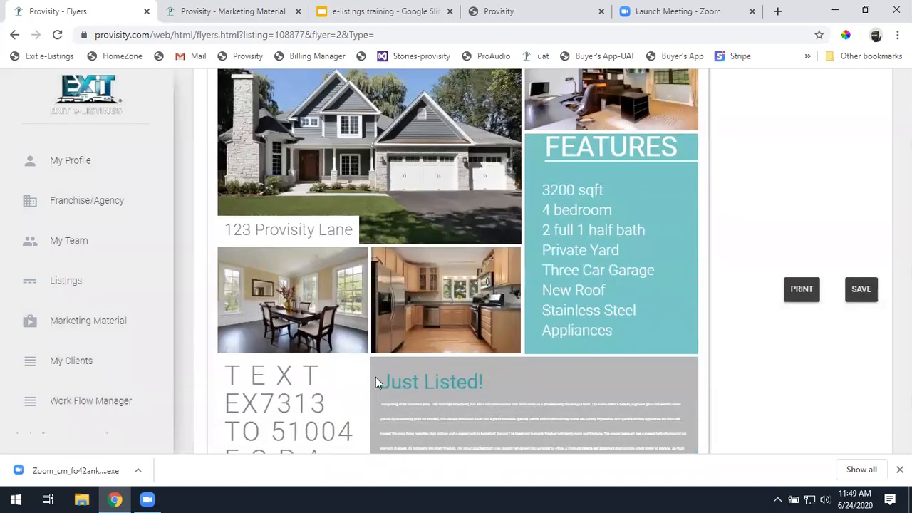
scroll(833, 231, "up", 3)
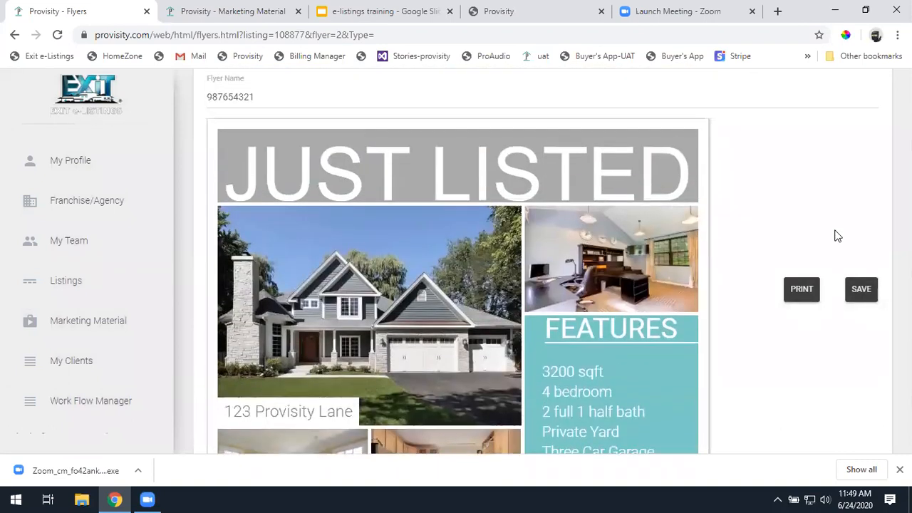
scroll(847, 178, "up", 2)
Go to Marketing Material, view all demo listings, then reload the Marketing Material page.
left_click(854, 108)
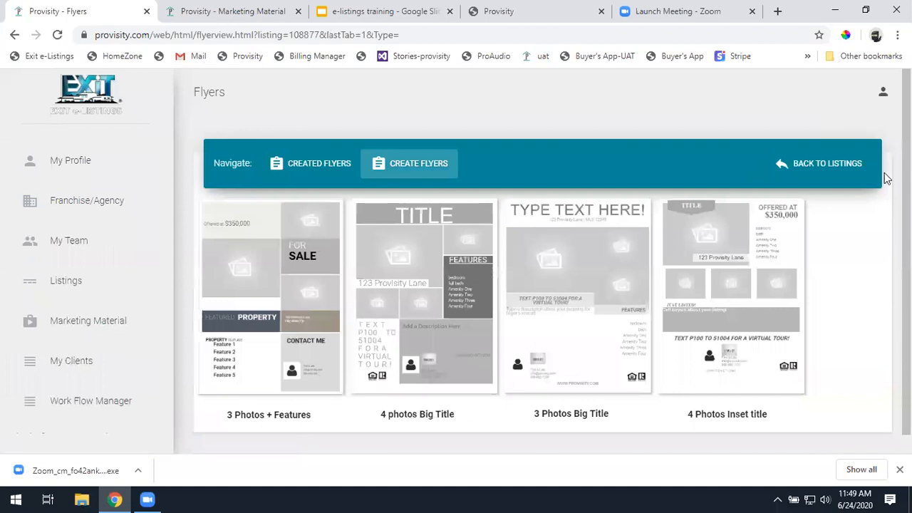
left_click(820, 175)
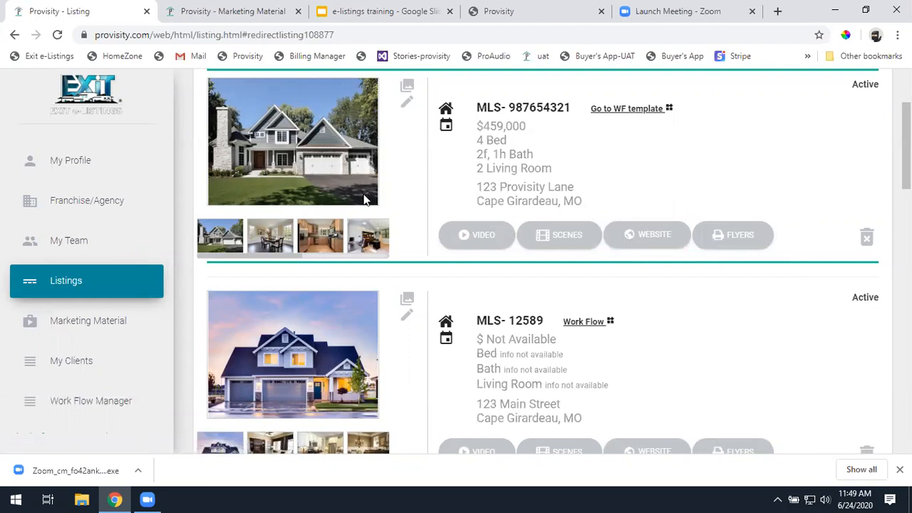
left_click(88, 330)
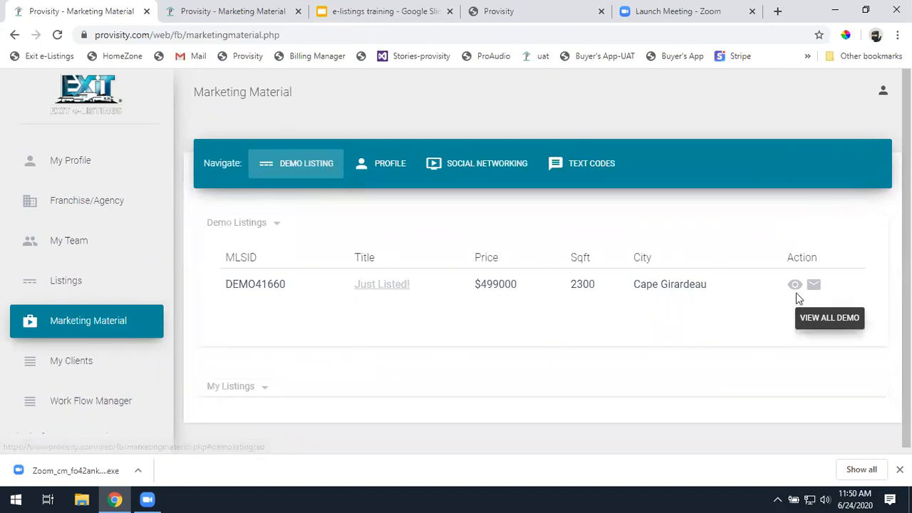
left_click(805, 318)
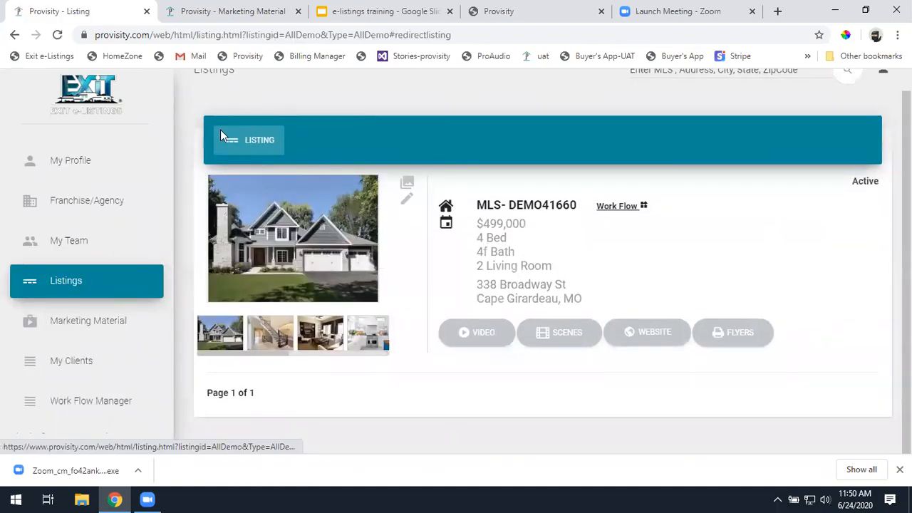
left_click(71, 324)
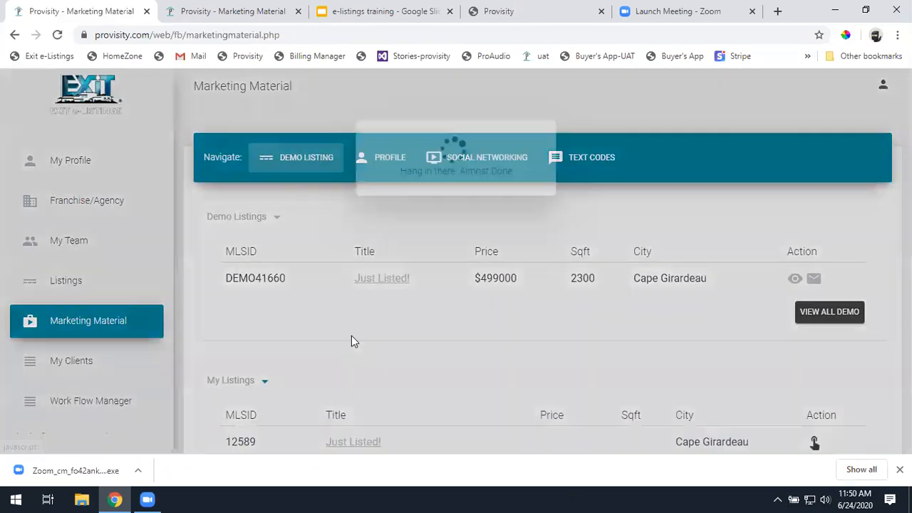
scroll(357, 331, "down", 4)
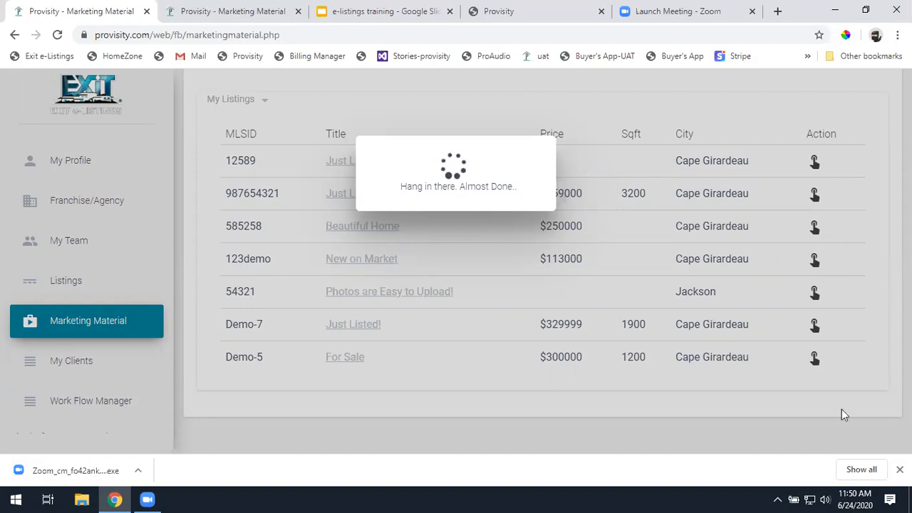
left_click(57, 35)
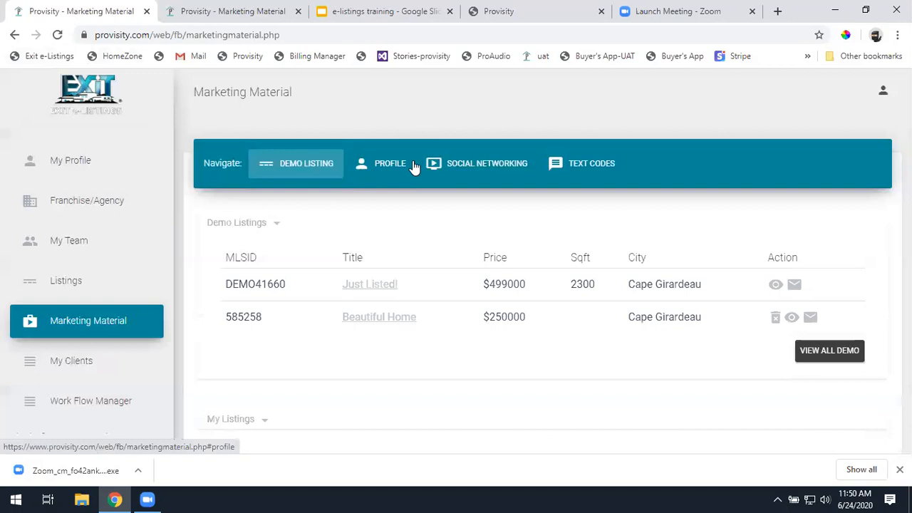
In Profile Social Networking, remove and re-add Facebook, then show the Text Codes list.
left_click(402, 166)
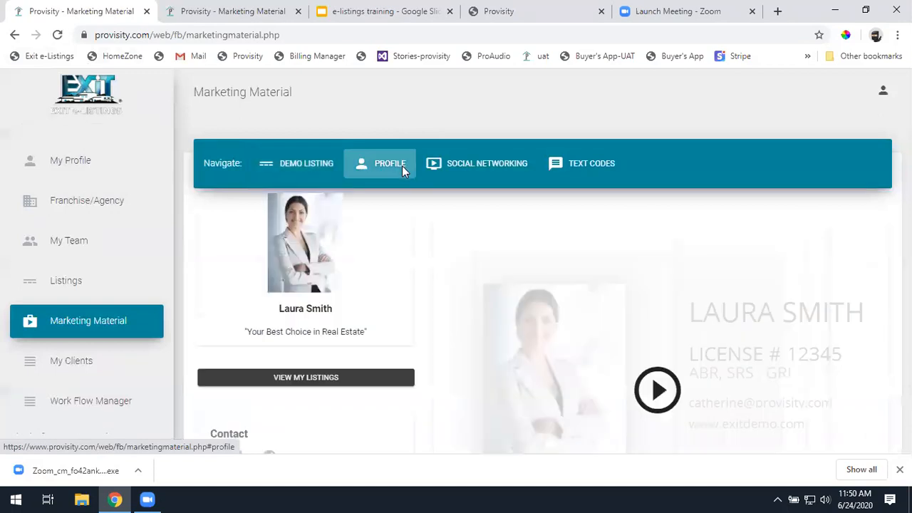
left_click(486, 170)
scroll(489, 252, "down", 1)
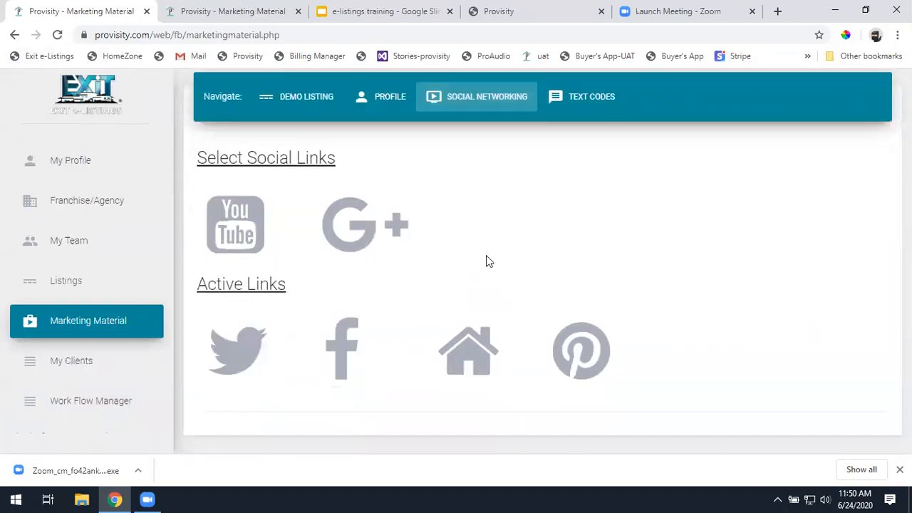
left_click(341, 363)
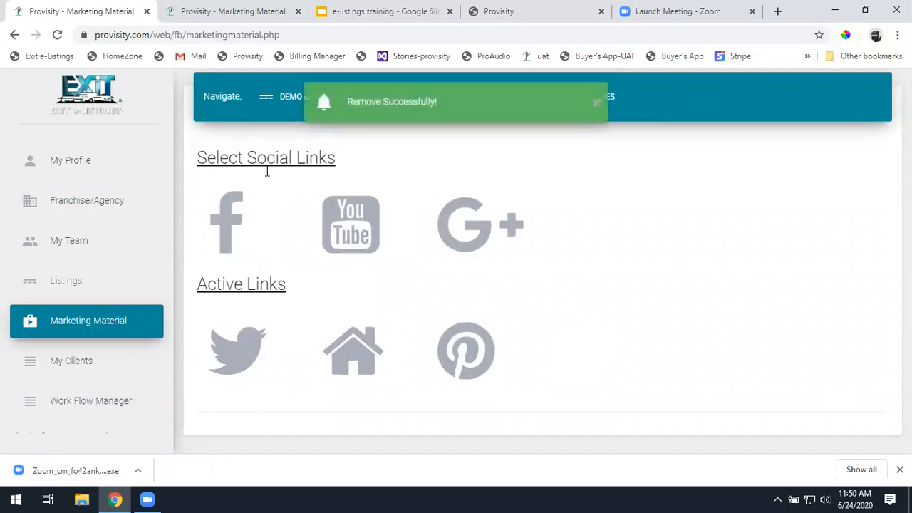
left_click(235, 223)
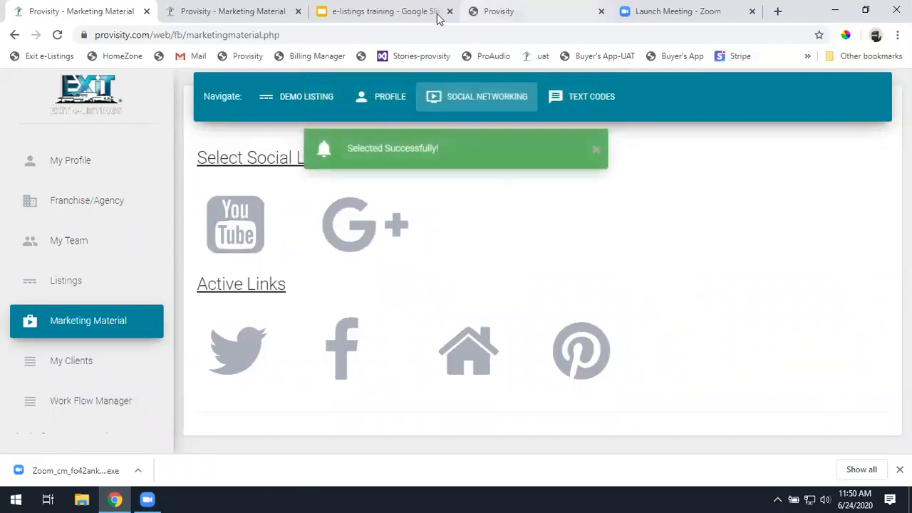
left_click(593, 98)
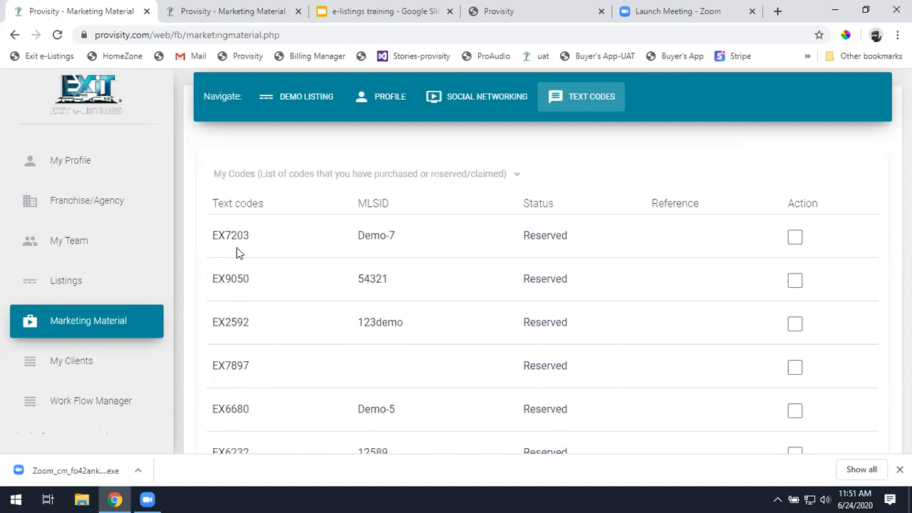
Tick text code EX1717, start a $21.00 sign rider order, then cancel it.
left_click_drag(248, 237, 102, 237)
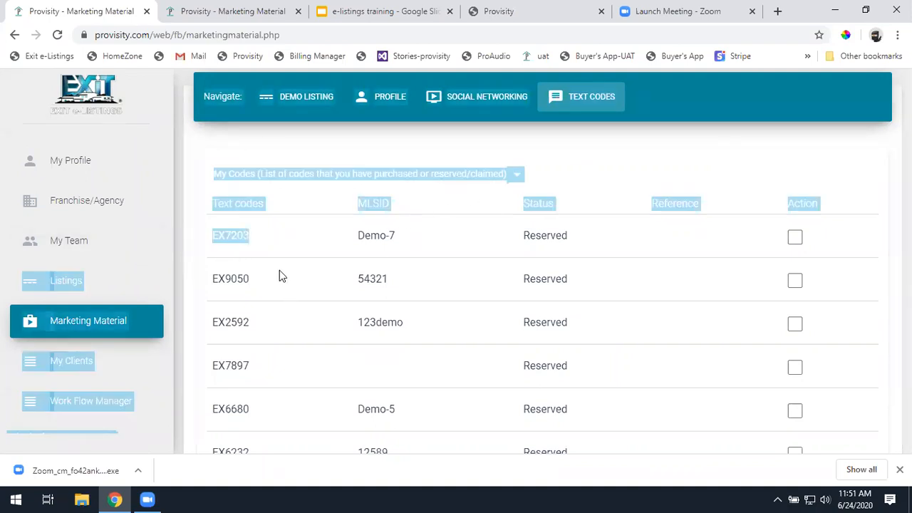
left_click(273, 249)
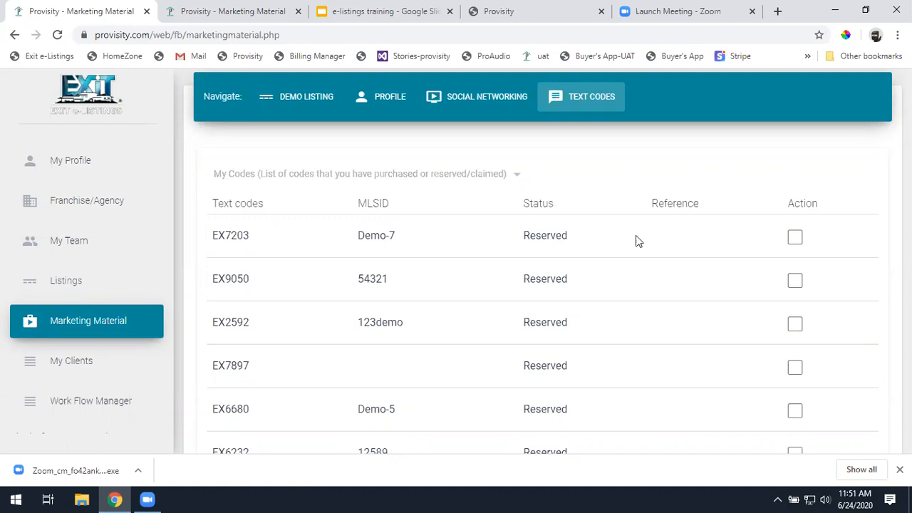
scroll(688, 282, "down", 5)
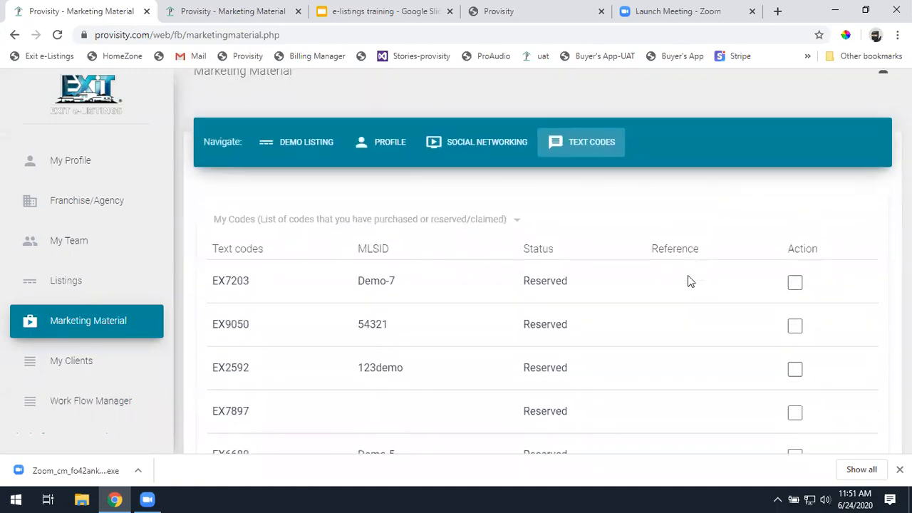
left_click(794, 187)
left_click(821, 244)
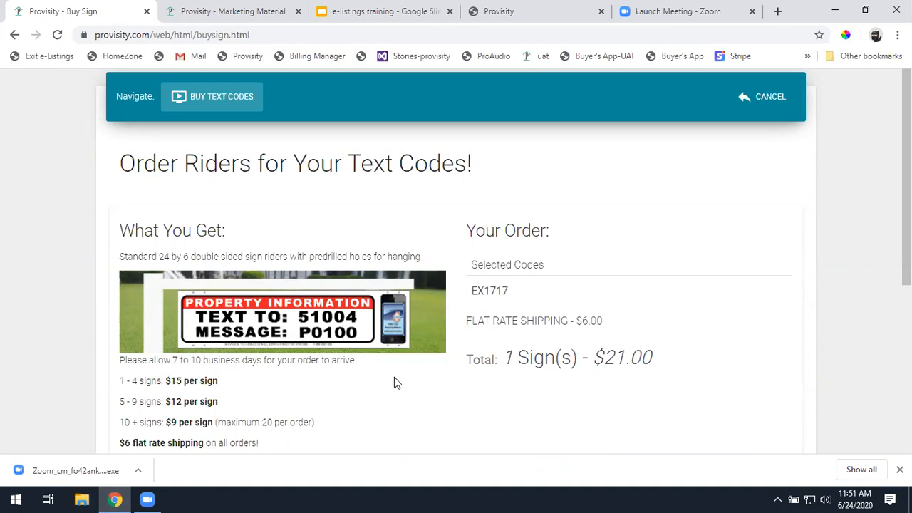
left_click(773, 101)
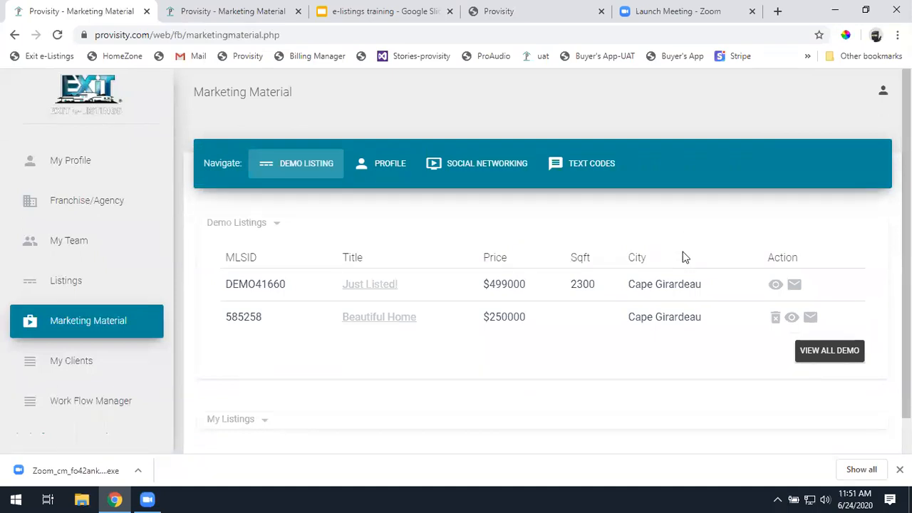
Show the text codes list and scroll below My Alternate Codes to the Request Codes fields.
scroll(505, 364, "down", 1)
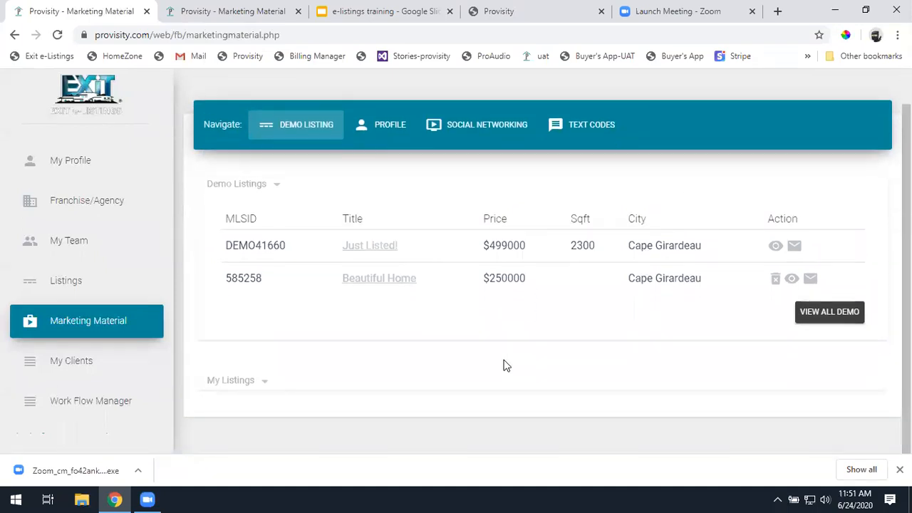
left_click(578, 124)
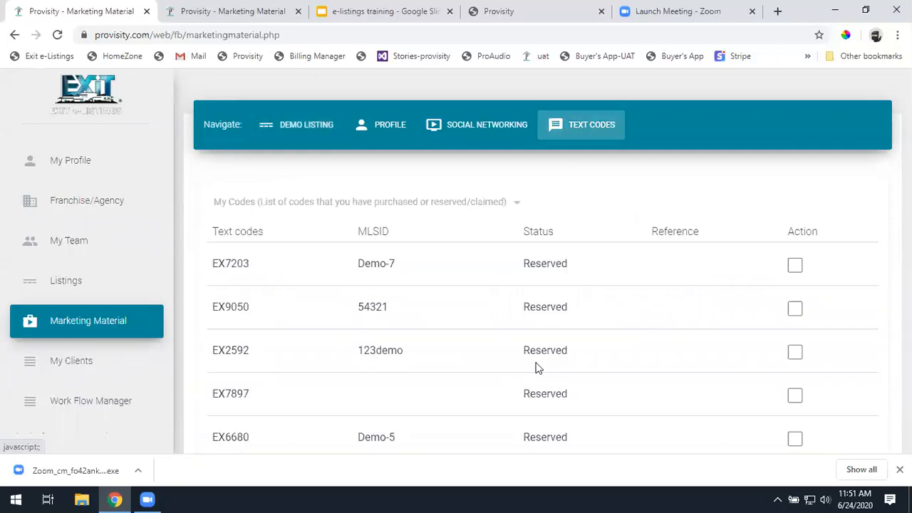
scroll(534, 376, "down", 3)
scroll(728, 318, "down", 5)
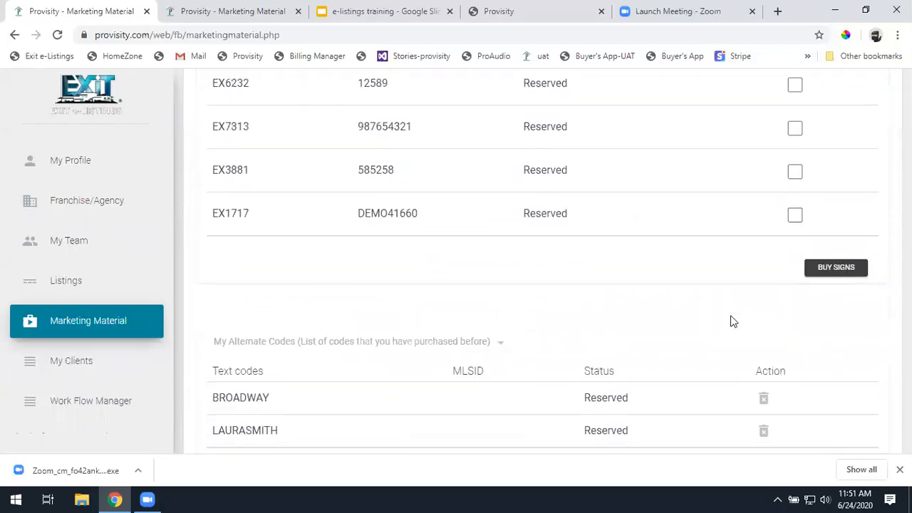
scroll(731, 321, "down", 1)
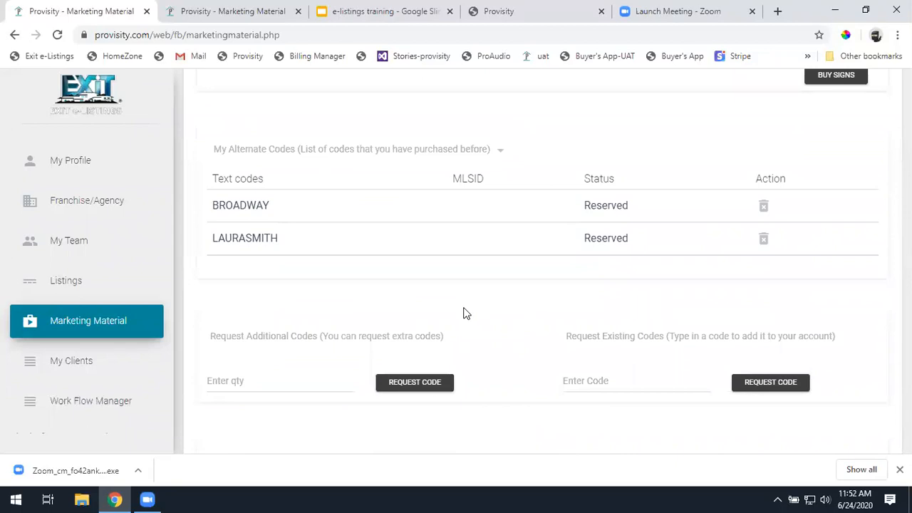
scroll(464, 313, "up", 2)
scroll(465, 313, "up", 1)
left_click_drag(263, 225, 211, 222)
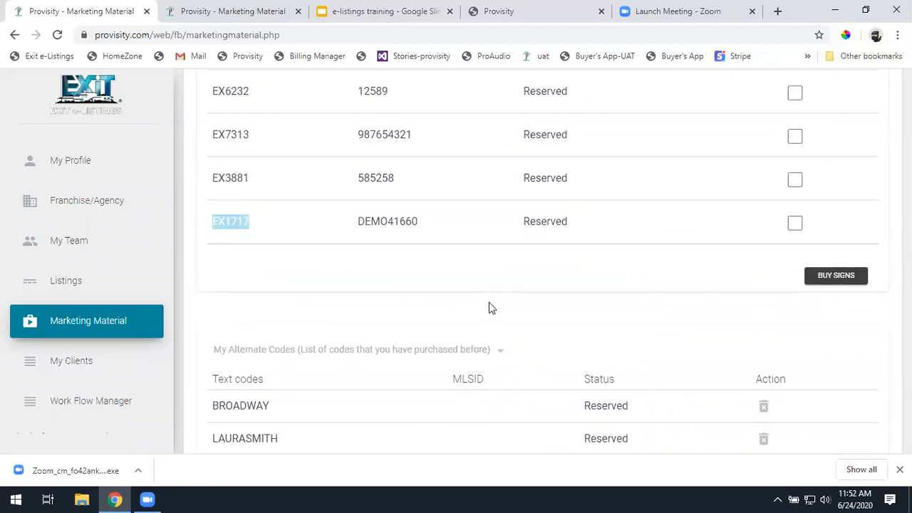
scroll(489, 305, "down", 2)
scroll(431, 313, "down", 1)
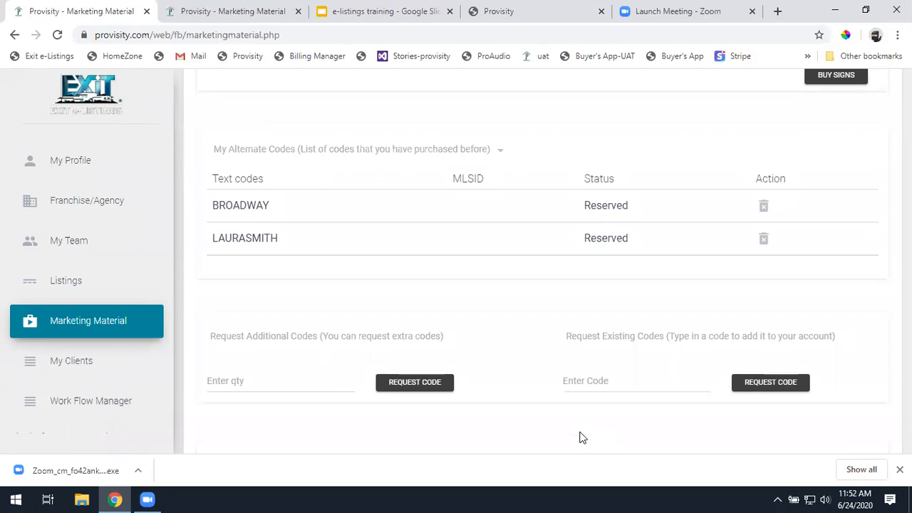
Enter code E012546 in Request Existing Codes, then replace it with PROVISITY.
left_click(626, 380)
type("E0")
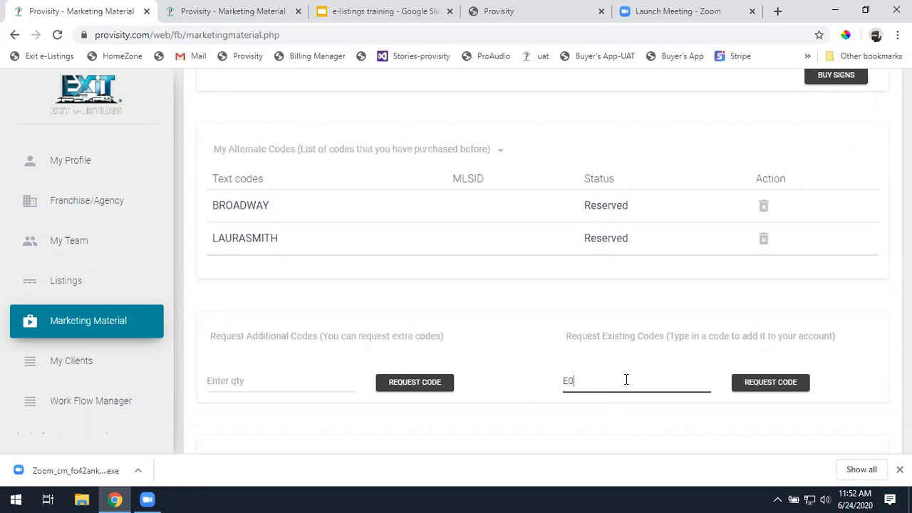
type("12546")
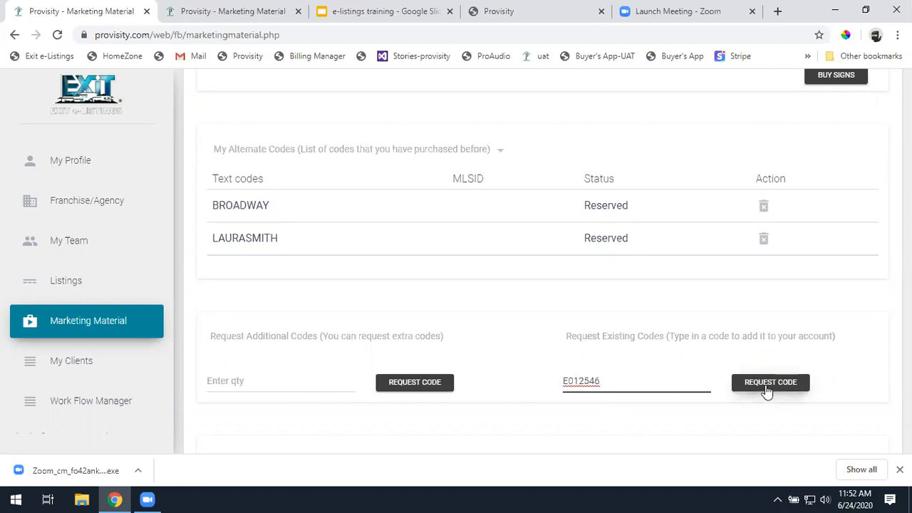
left_click_drag(641, 381, 554, 379)
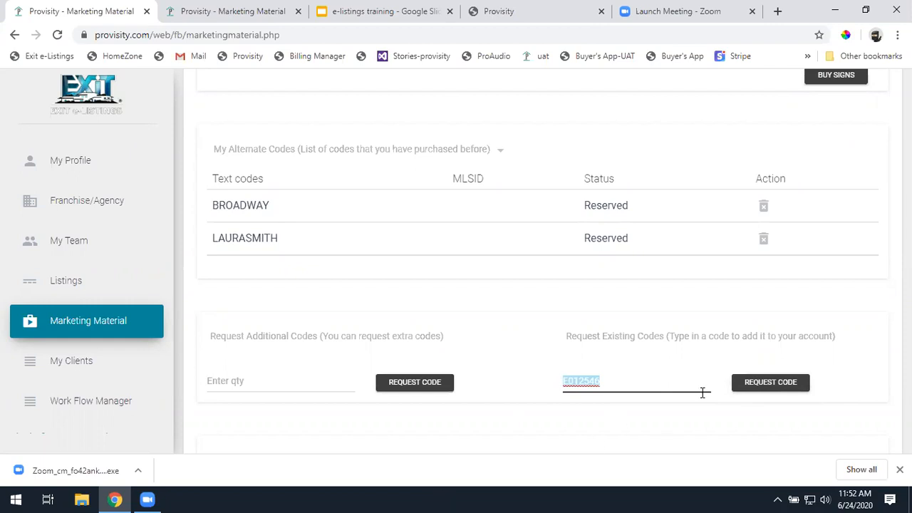
key("BackSpace")
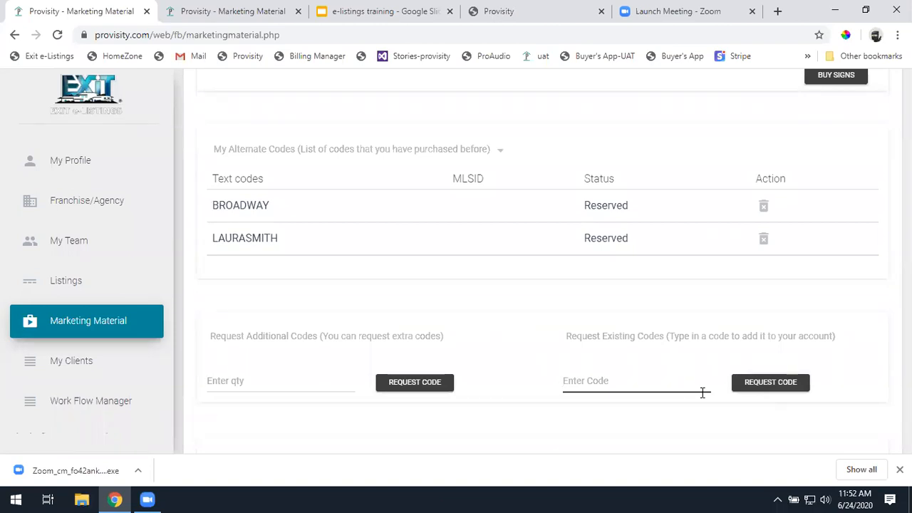
type("PROVISITY")
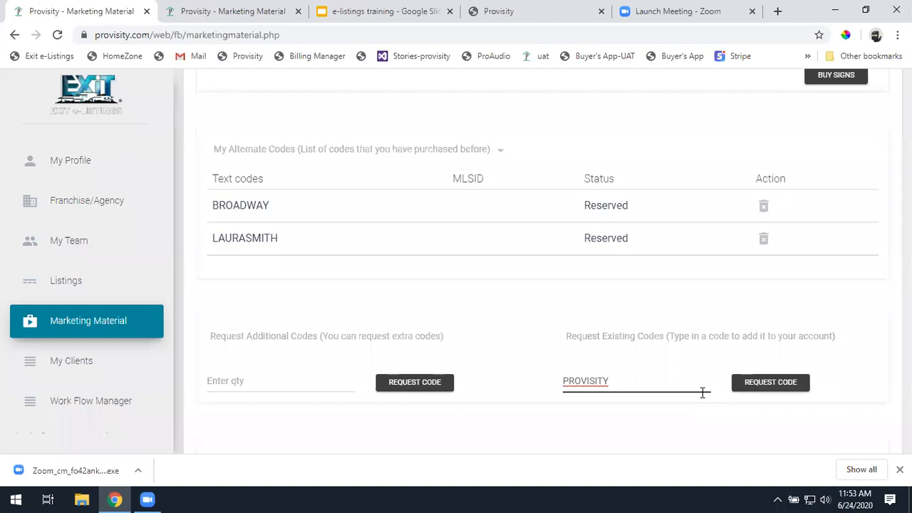
Clean up the PROVISITY entry in Request Existing Codes and submit the code request.
key("BackSpace")
type("L")
key("BackSpace")
left_click(788, 394)
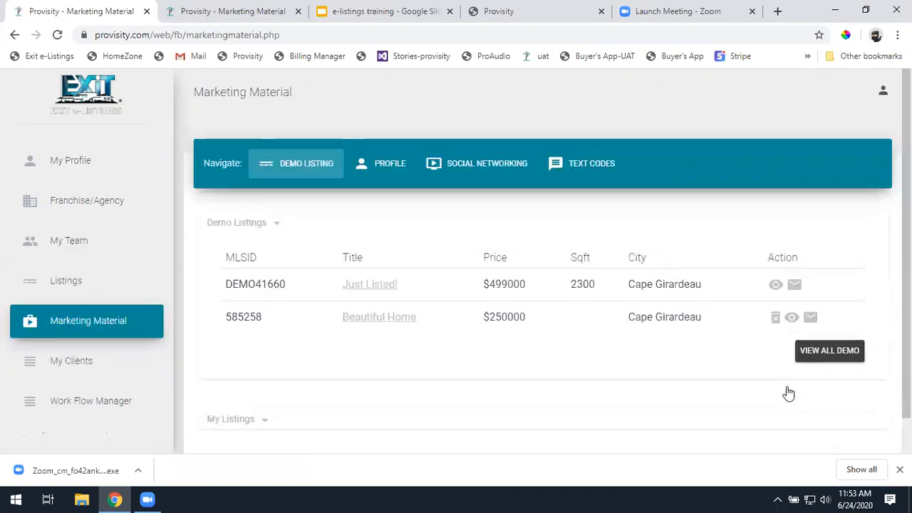
scroll(528, 392, "down", 1)
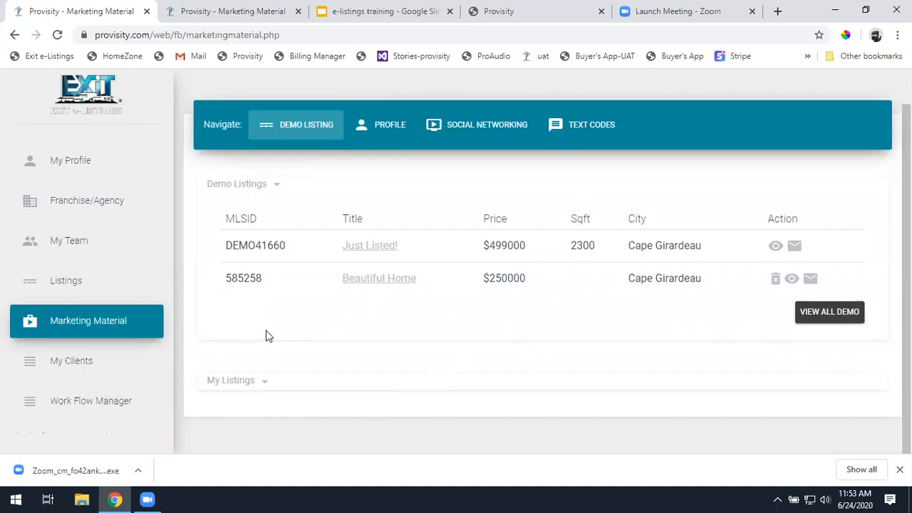
Go to the Listings page and scroll through the agent's listing cards.
left_click(77, 280)
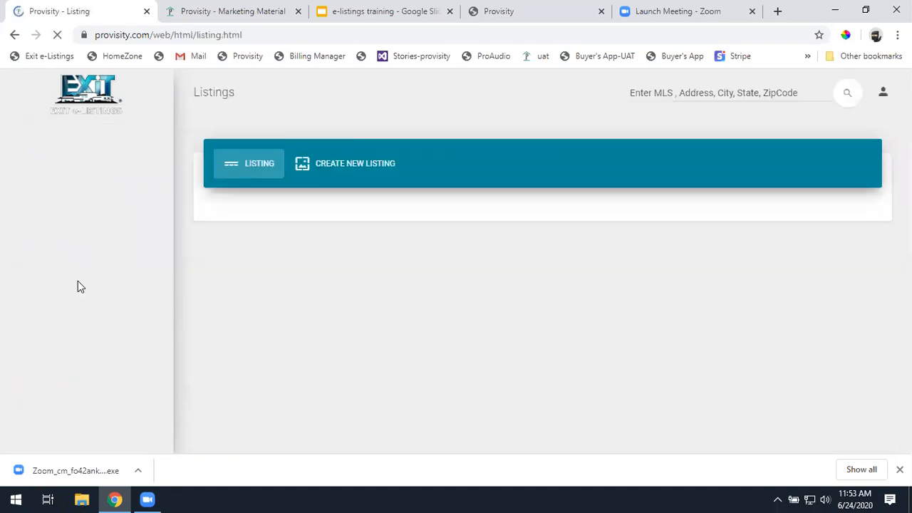
scroll(535, 264, "down", 3)
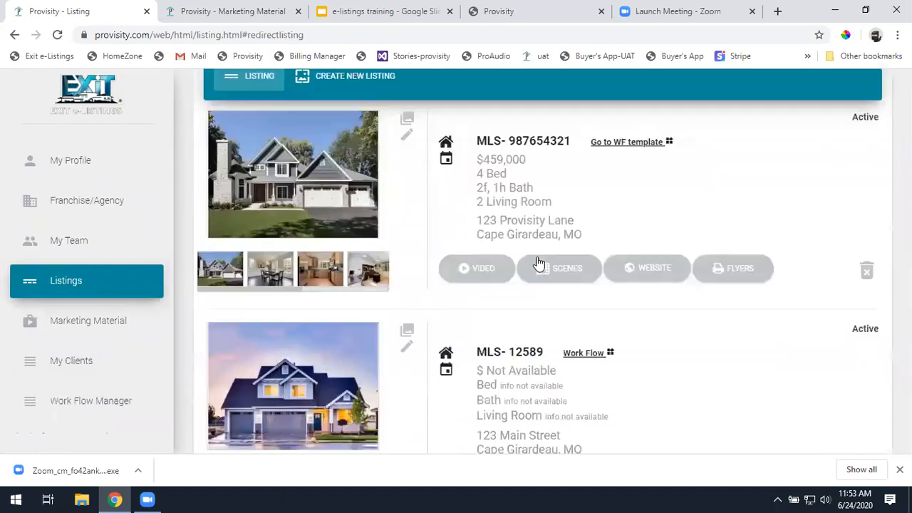
scroll(537, 262, "down", 2)
scroll(537, 262, "up", 4)
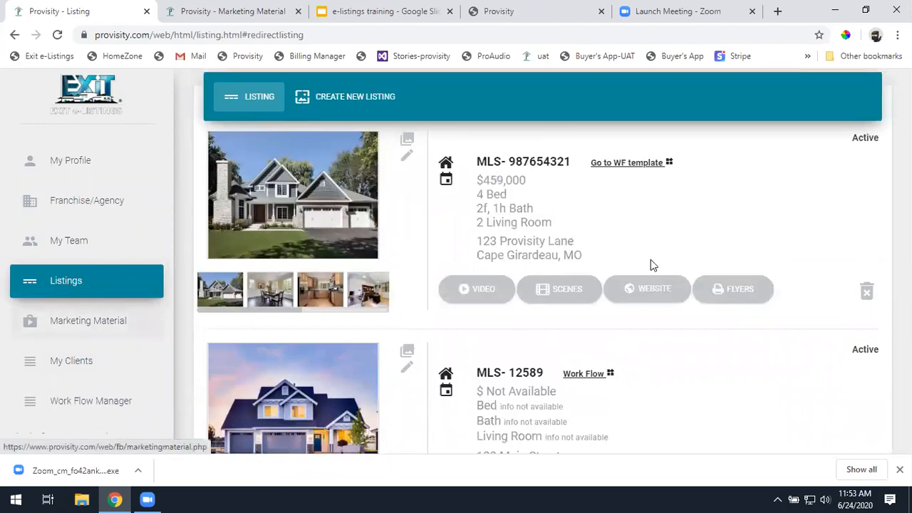
Edit listing MLS-987654321 and show its text code and alternate text code choices.
left_click(406, 160)
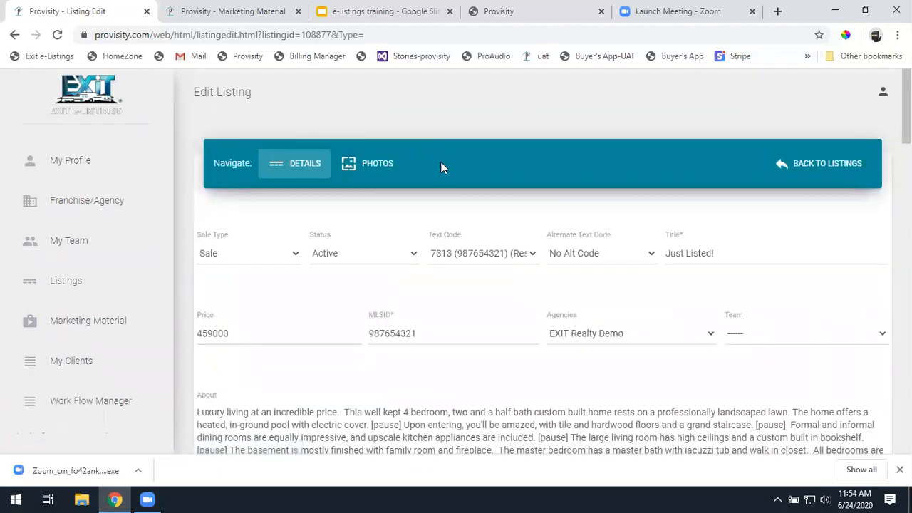
scroll(498, 242, "down", 1)
scroll(497, 243, "down", 3)
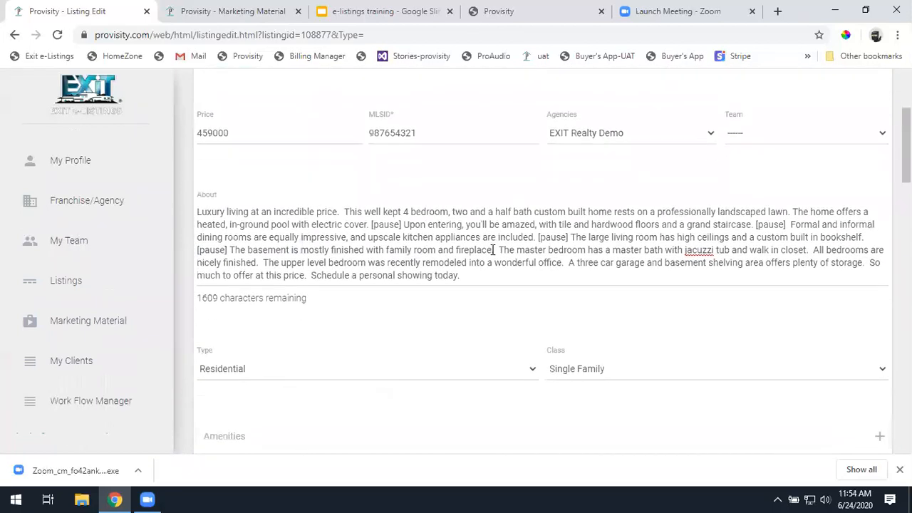
scroll(539, 275, "up", 3)
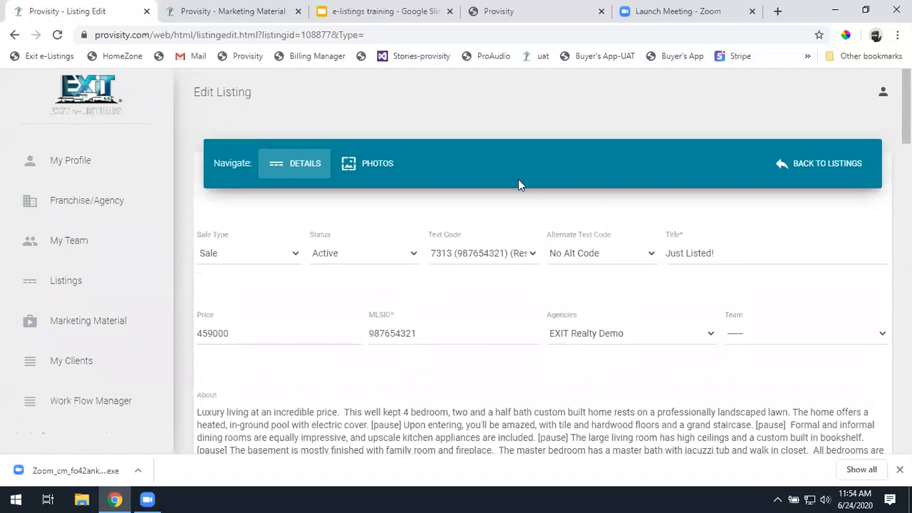
left_click(458, 257)
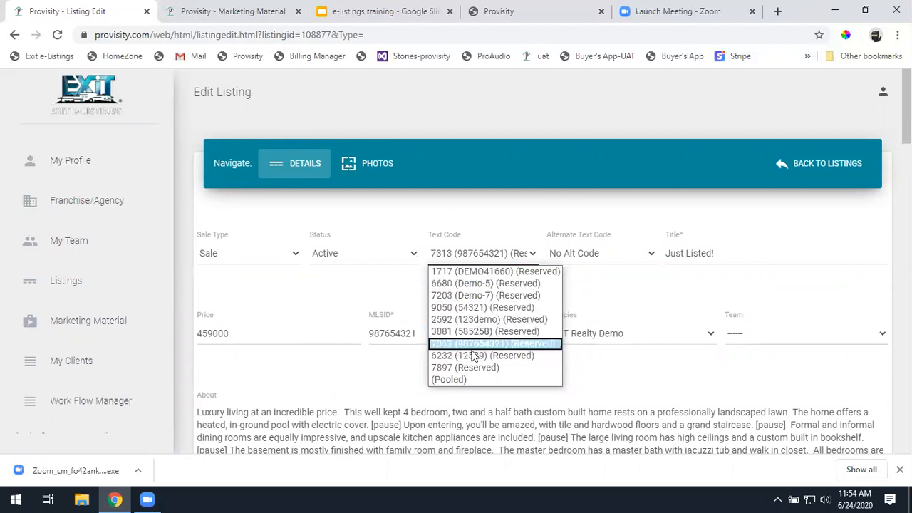
left_click(618, 258)
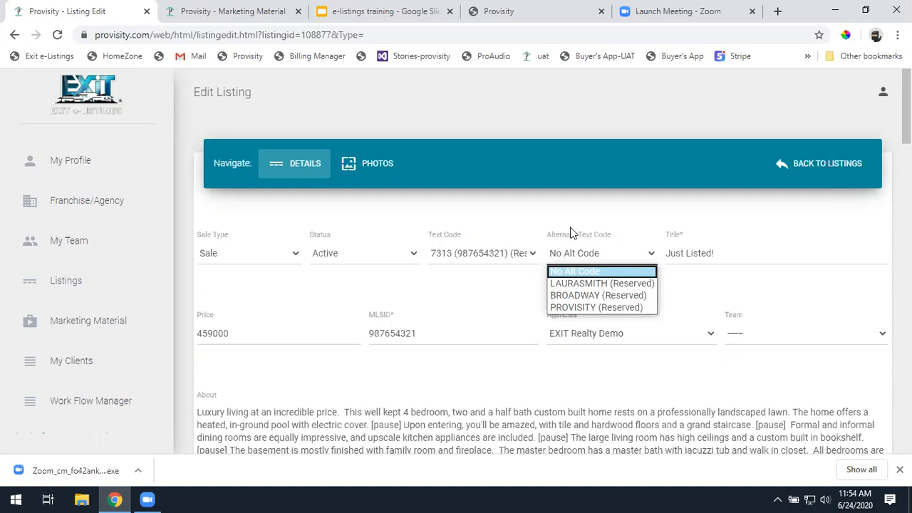
Set PROVISITY (Reserved) as the alternate text code, update the listing, and confirm the transfer.
left_click(599, 307)
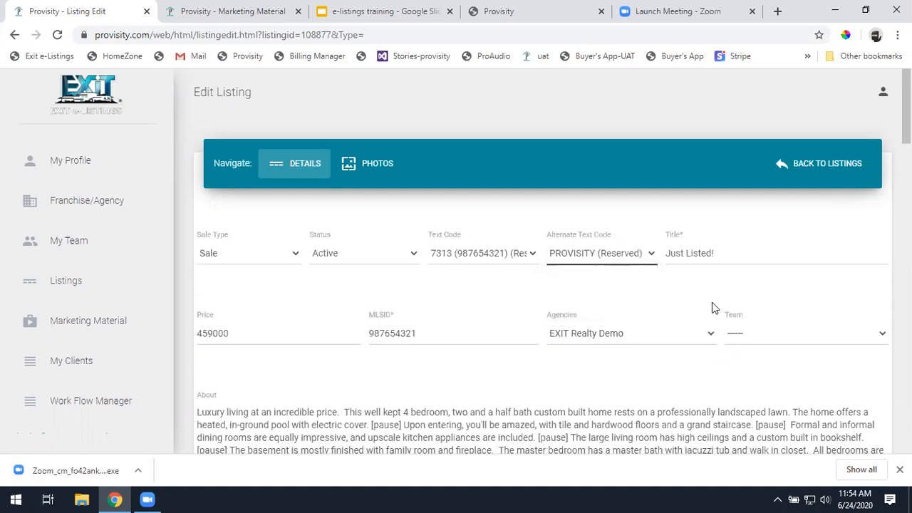
scroll(728, 313, "down", 13)
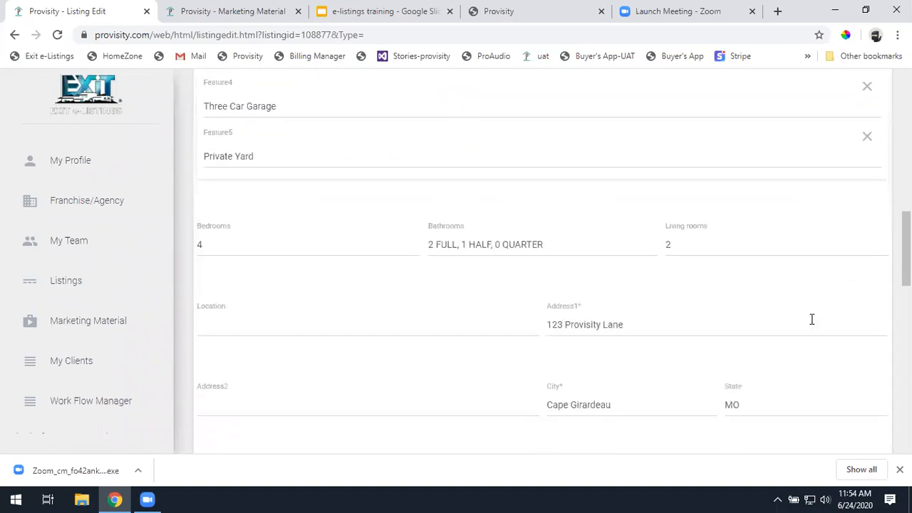
scroll(814, 326, "down", 10)
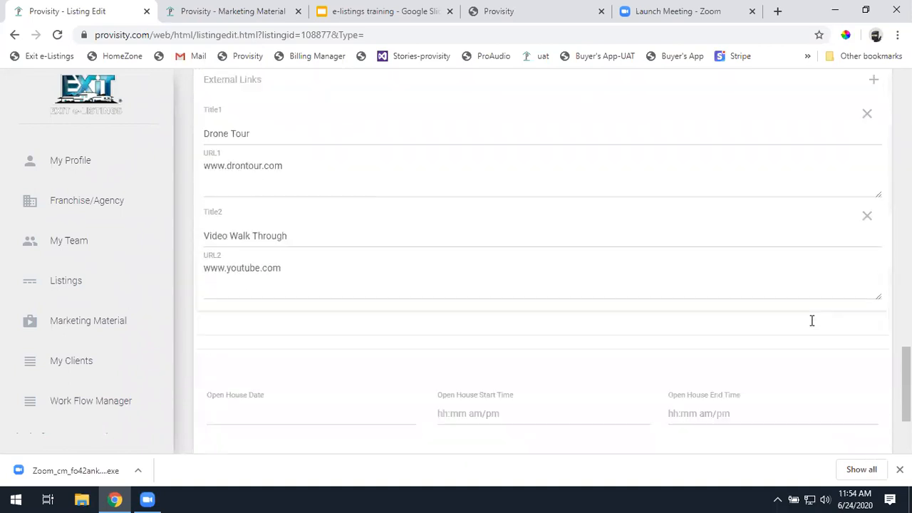
left_click(848, 386)
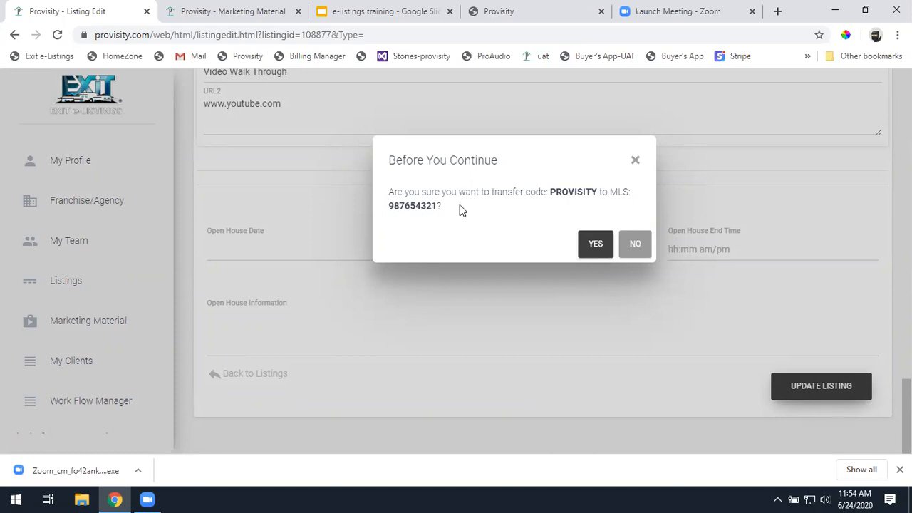
left_click(588, 244)
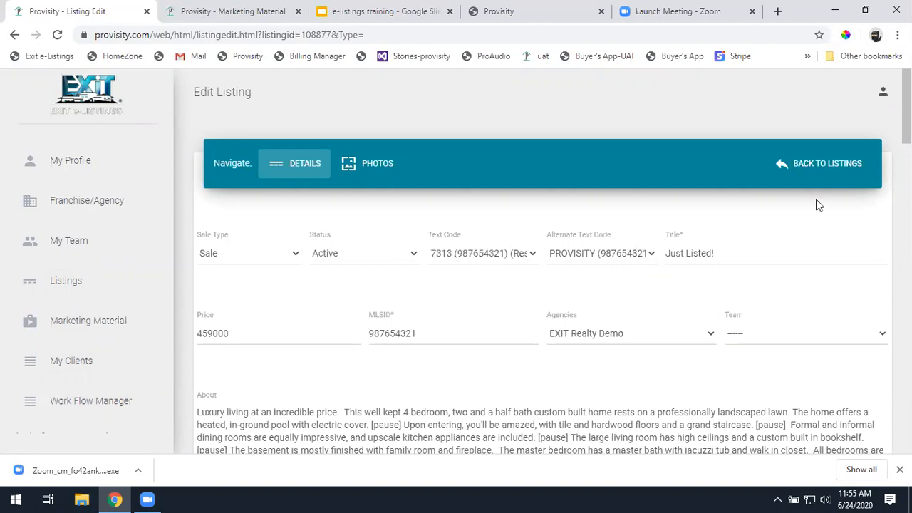
Preview the listing's public website, then open the Flyers page for MLS-987654321.
left_click(826, 164)
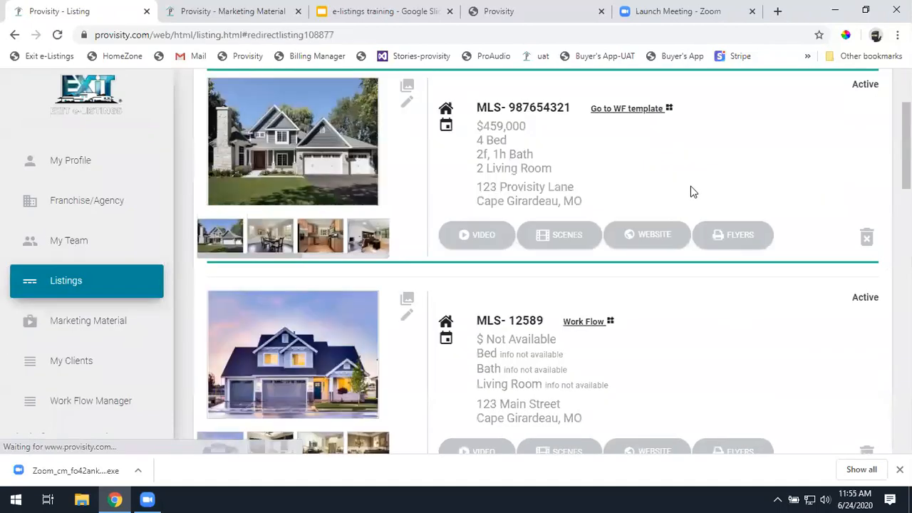
left_click(636, 245)
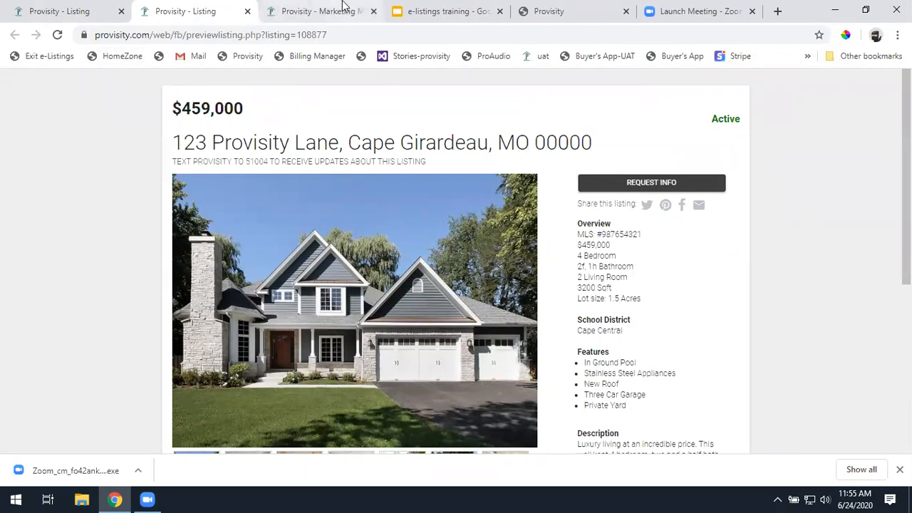
left_click(107, 12)
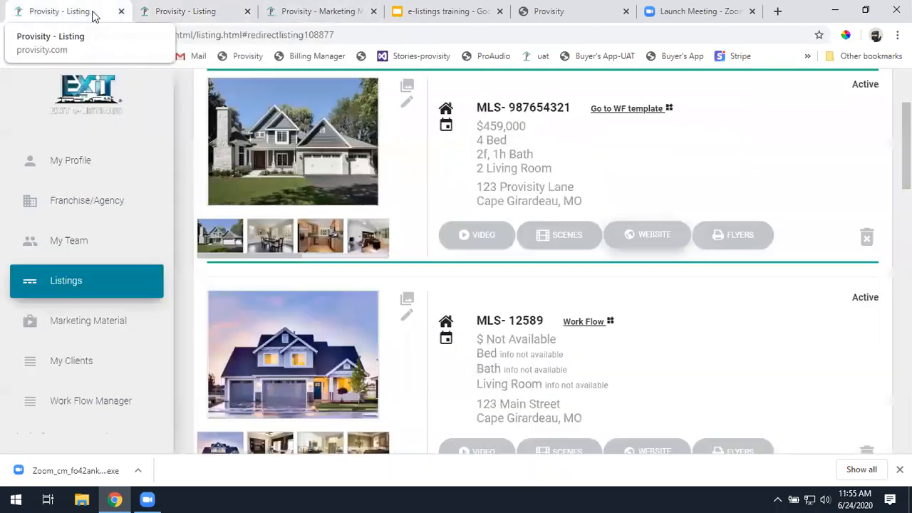
left_click(739, 237)
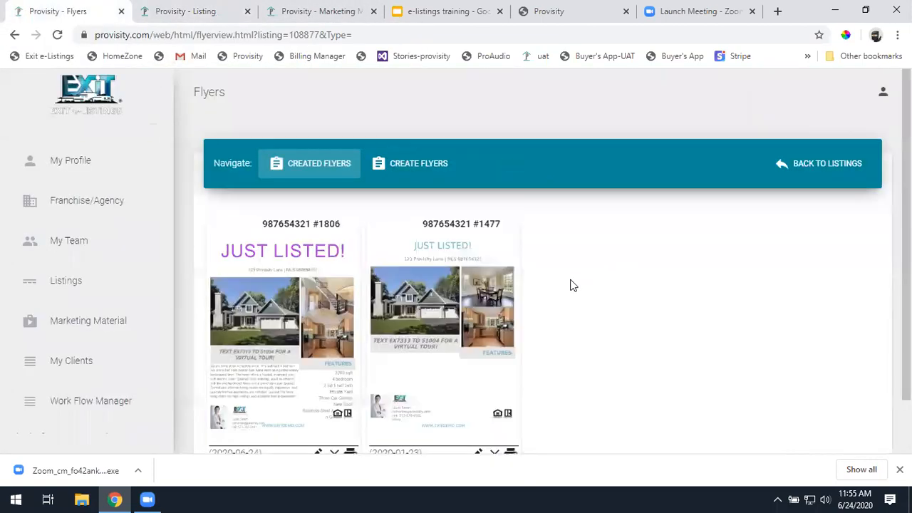
Start a 3 Photos Big Title flyer, check its PROVISITY headline, then return to Listings.
left_click(377, 167)
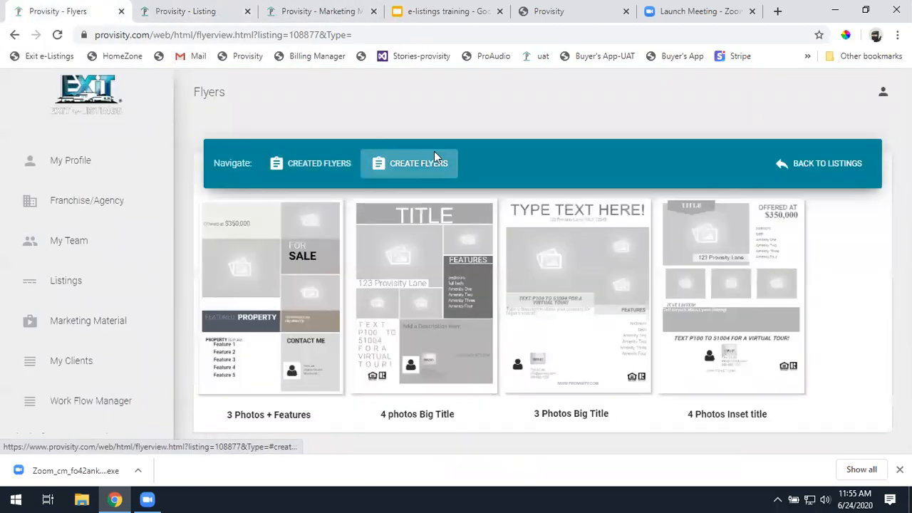
left_click(572, 264)
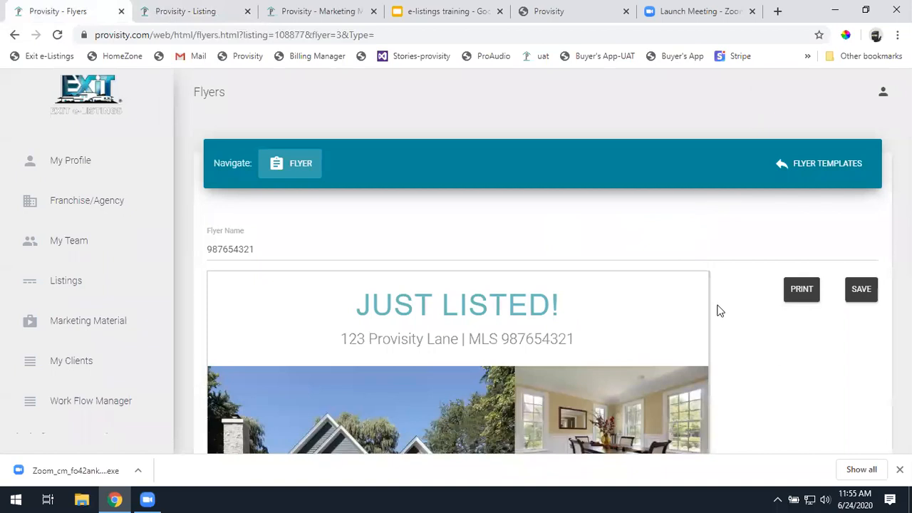
scroll(720, 311, "down", 5)
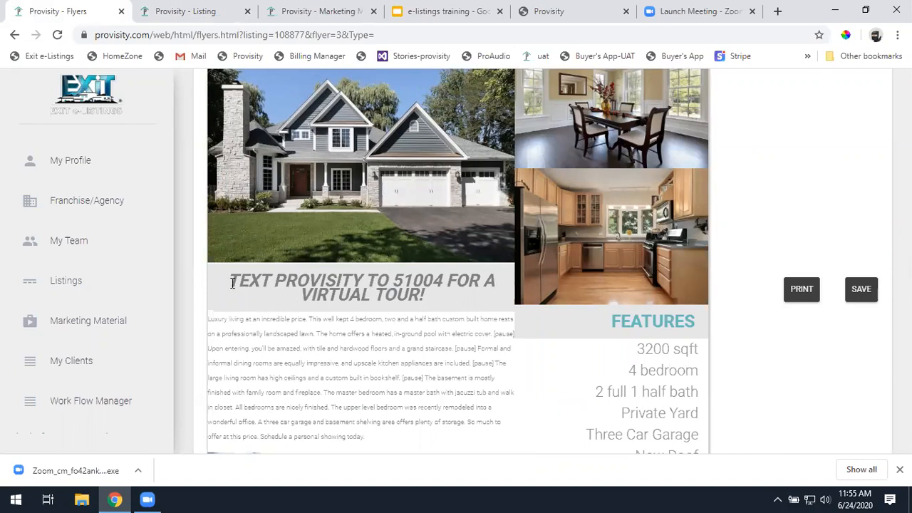
left_click_drag(232, 283, 376, 285)
left_click(828, 185)
scroll(828, 175, "up", 5)
left_click(828, 172)
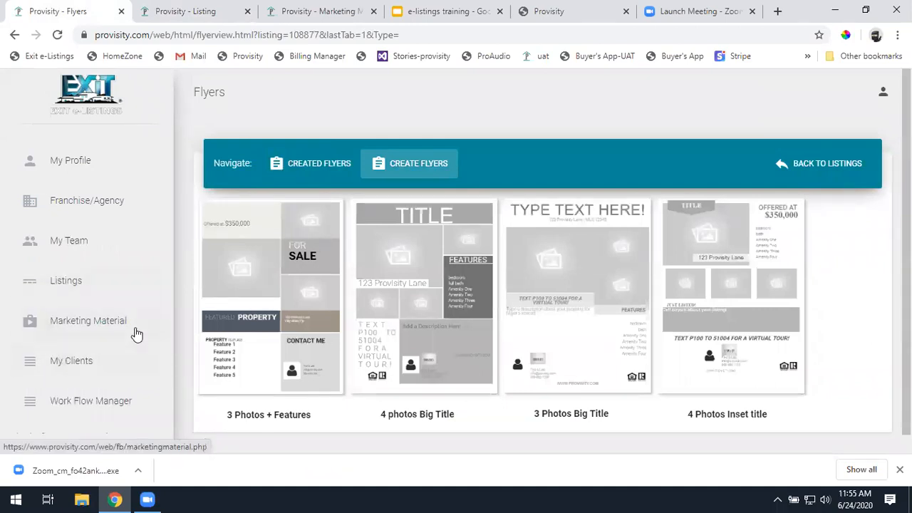
left_click(77, 280)
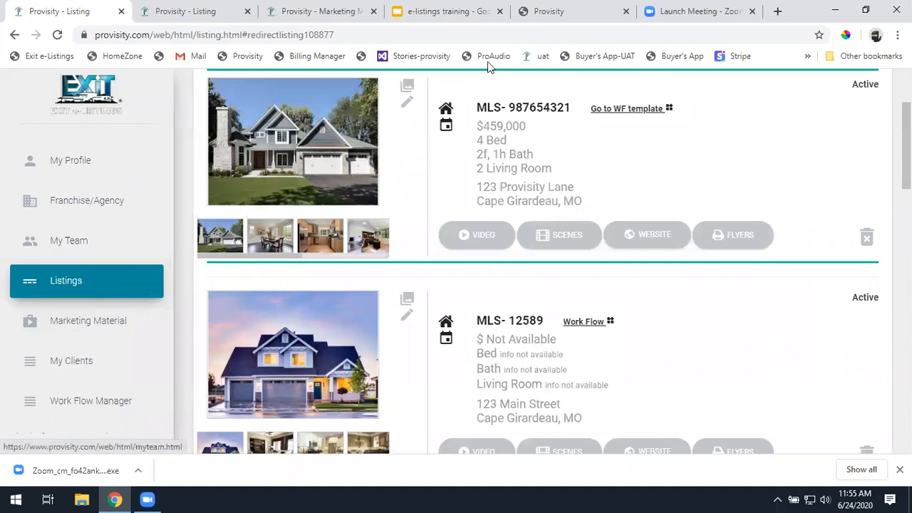
Reopen MLS-987654321's edit form, keep PROVISITY as the alternate code, and return to Listings.
left_click(405, 105)
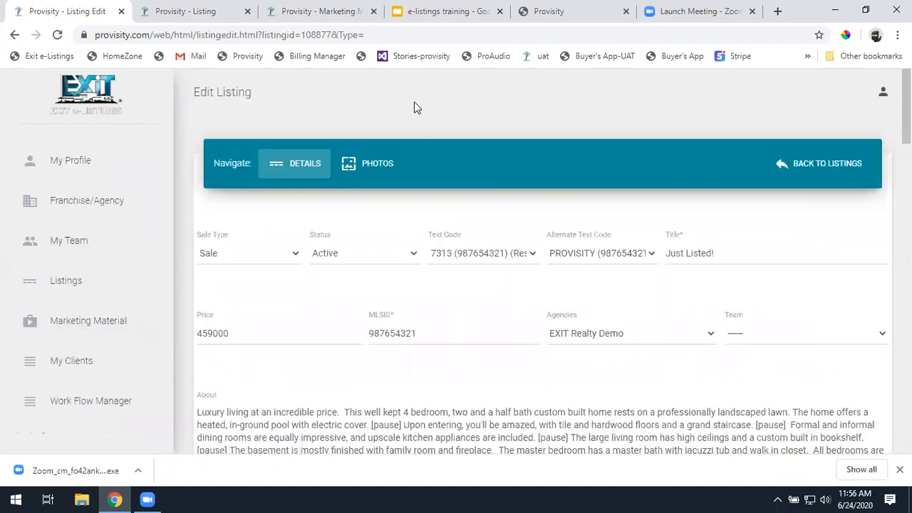
left_click(566, 255)
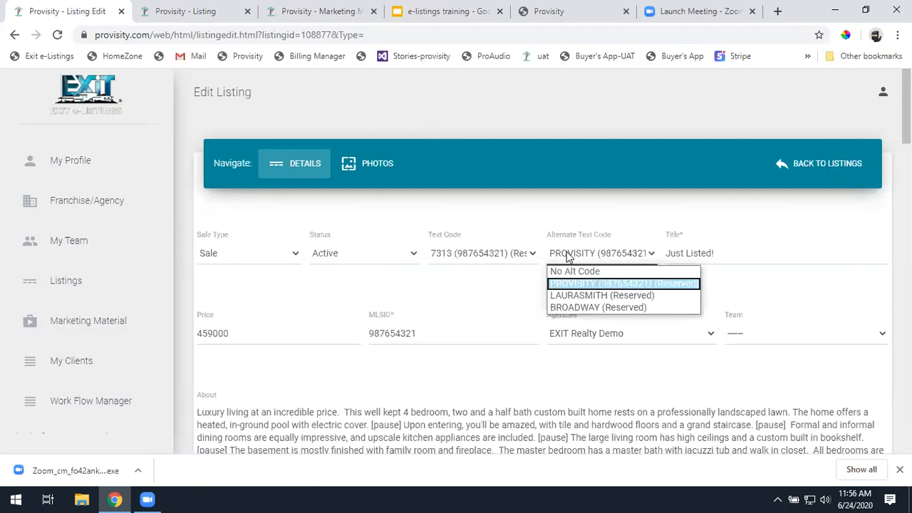
left_click(568, 256)
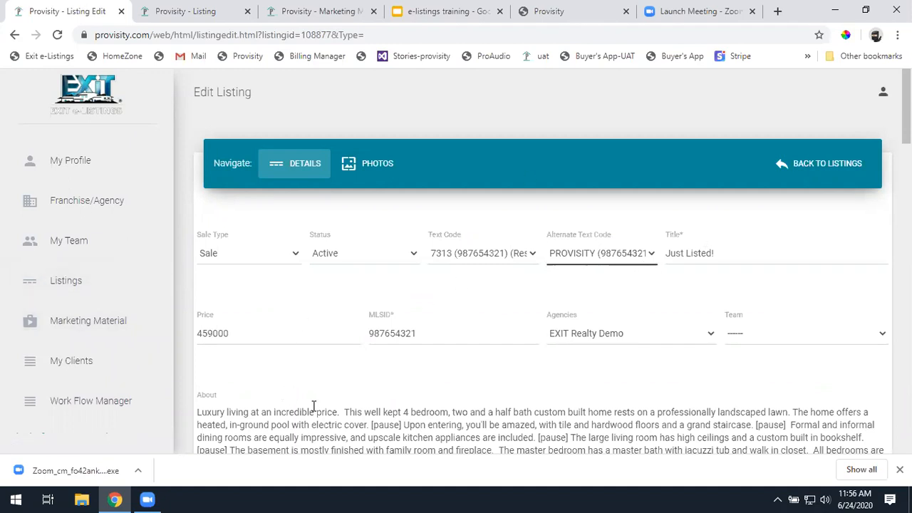
left_click(92, 280)
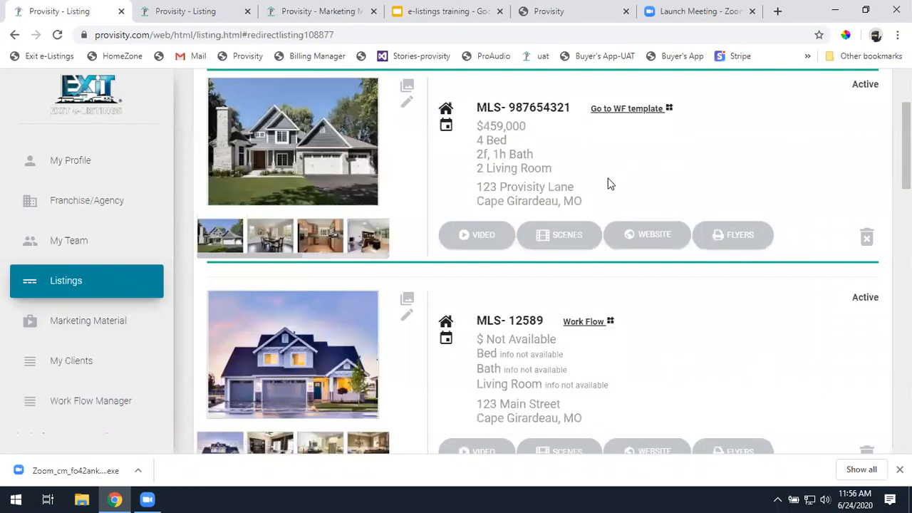
scroll(606, 200, "up", 2)
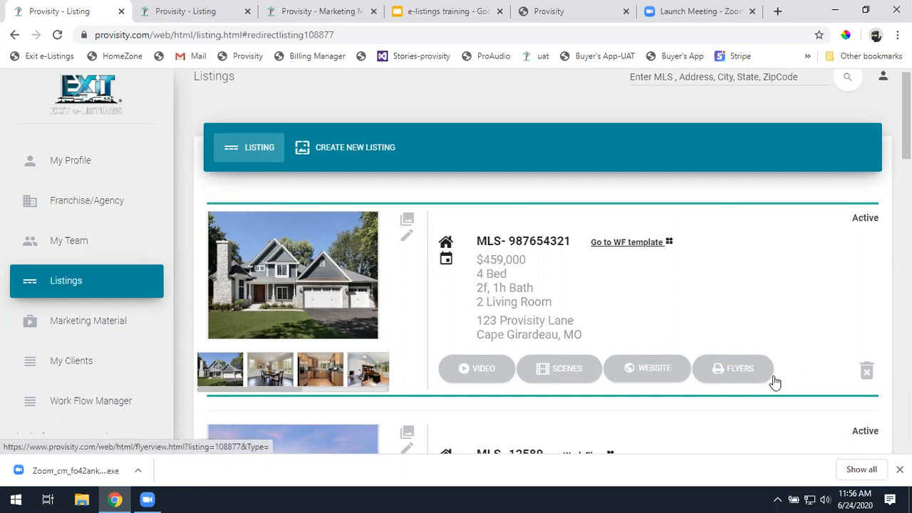
Show the reserved text codes list and tick EX3881, EX1717 and EX7313.
left_click(92, 334)
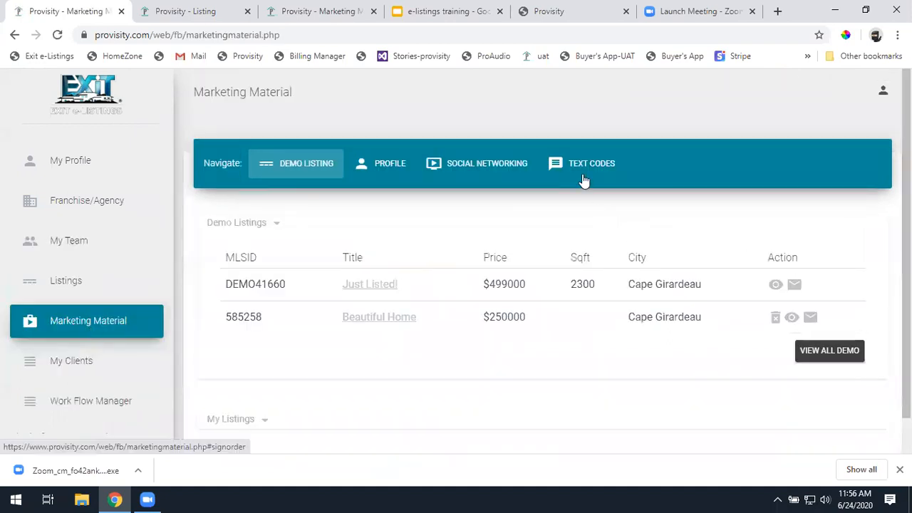
left_click(584, 170)
scroll(739, 313, "down", 1)
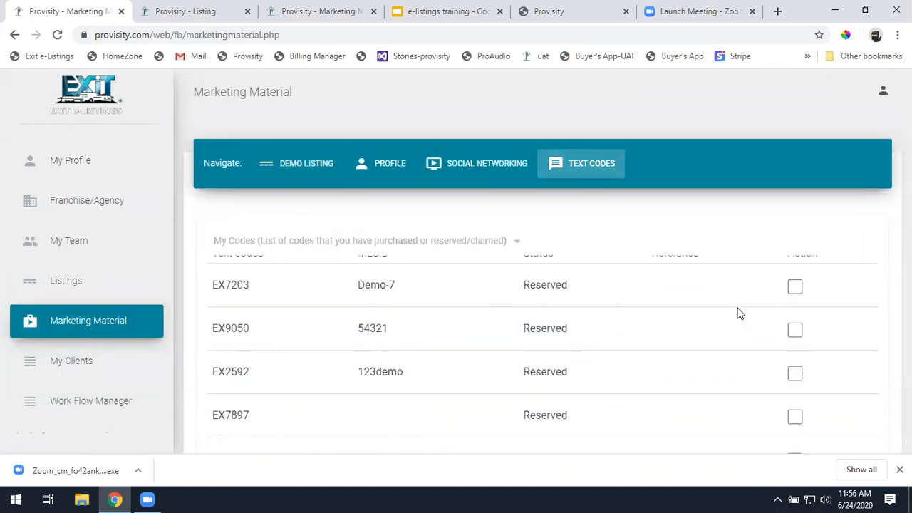
scroll(740, 313, "down", 2)
scroll(763, 303, "down", 5)
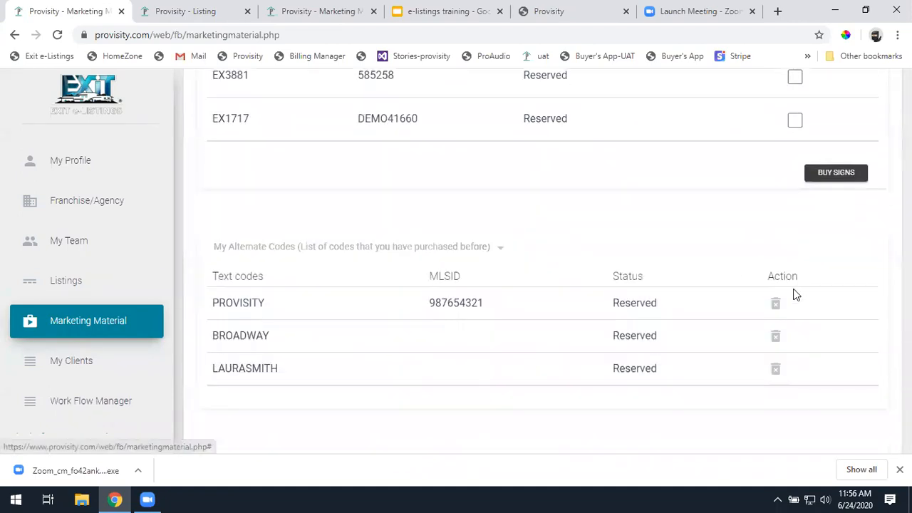
scroll(786, 273, "up", 2)
left_click(795, 211)
left_click(793, 251)
left_click(795, 168)
left_click_drag(259, 220, 215, 124)
left_click(606, 314)
Delete the BROADWAY alternate text code.
scroll(599, 320, "down", 3)
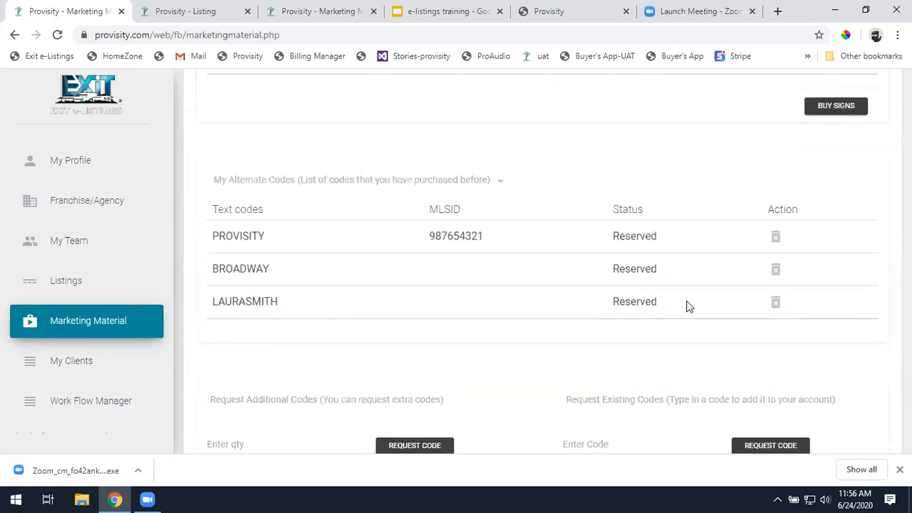
scroll(688, 306, "down", 1)
left_click(602, 383)
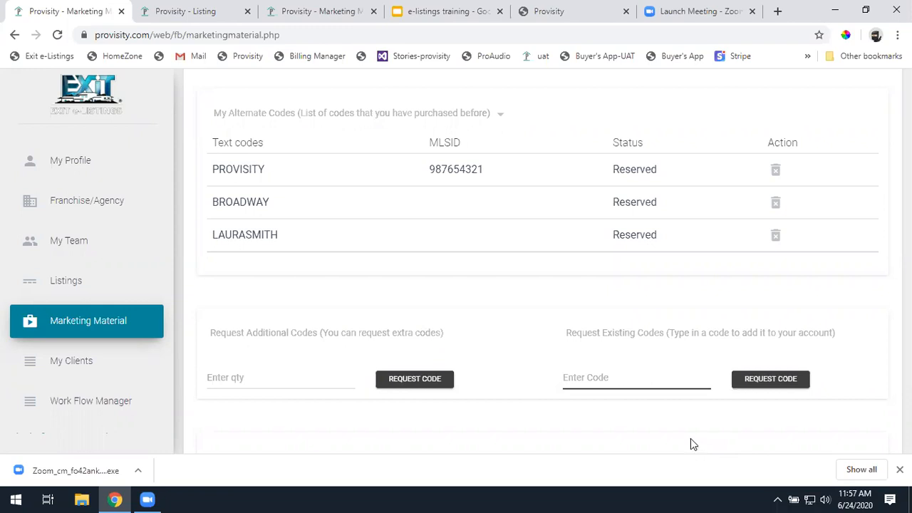
left_click_drag(281, 209, 139, 225)
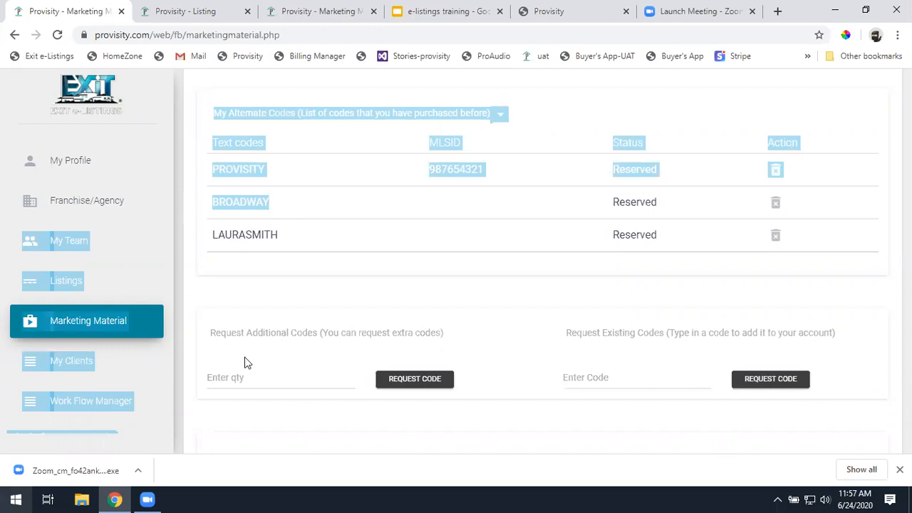
left_click(297, 200)
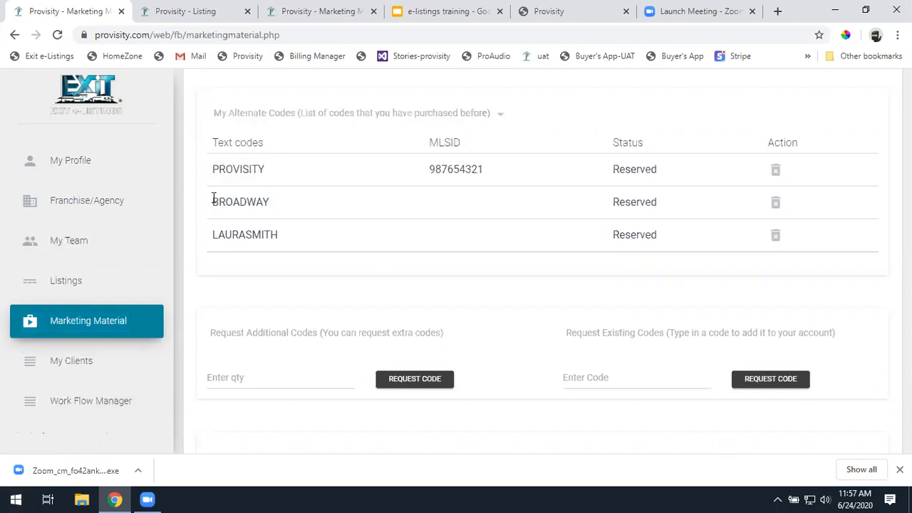
left_click_drag(213, 200, 288, 209)
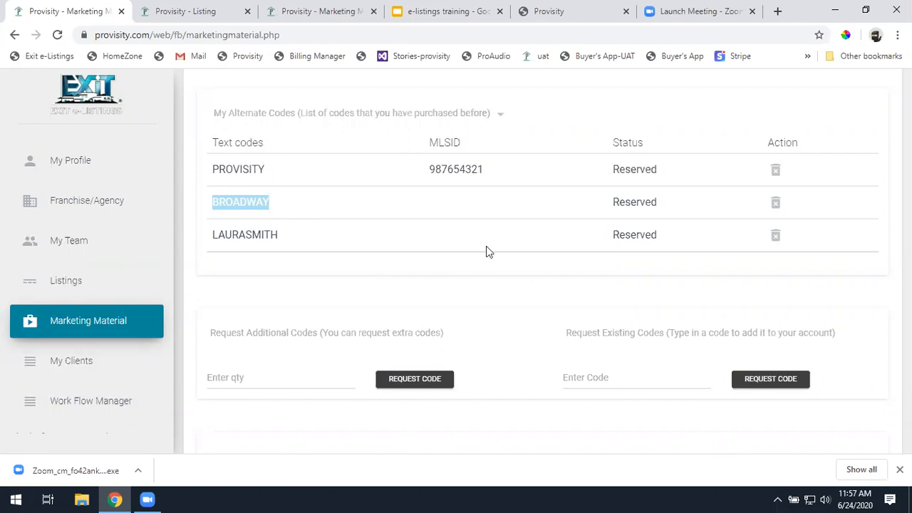
left_click(773, 204)
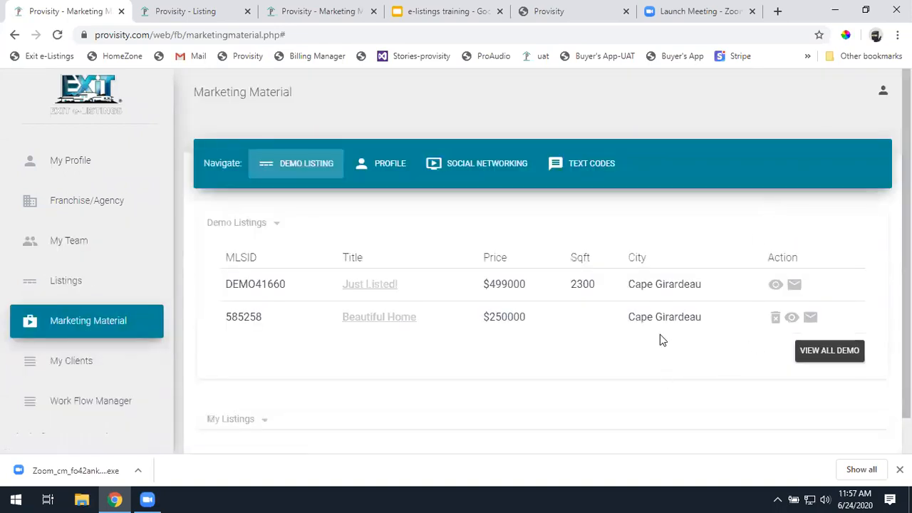
Show the My Codes list again and switch to the mobile listing preview.
scroll(658, 331, "down", 1)
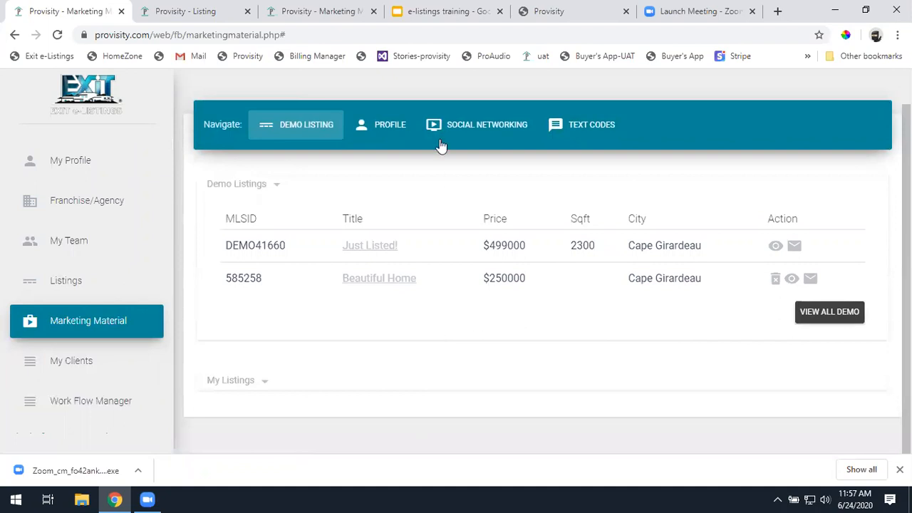
left_click(621, 123)
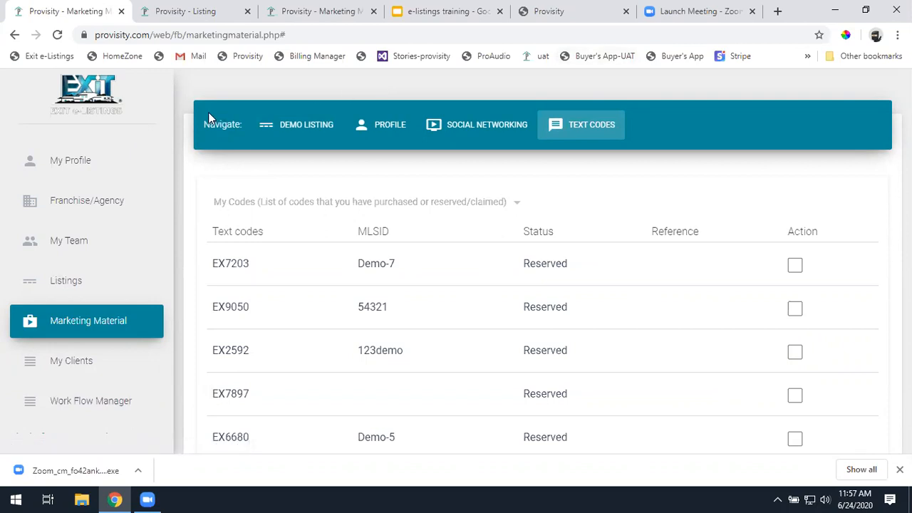
left_click(554, 16)
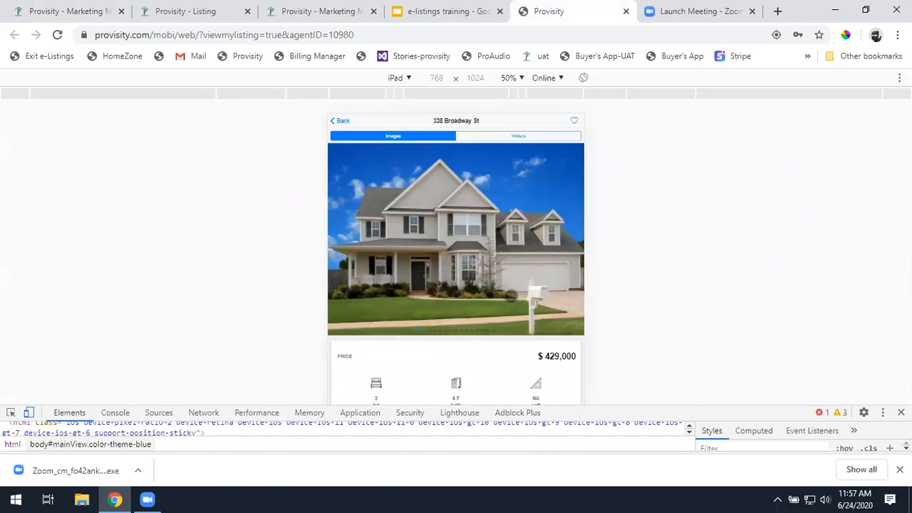
scroll(508, 299, "down", 3)
scroll(508, 298, "down", 8)
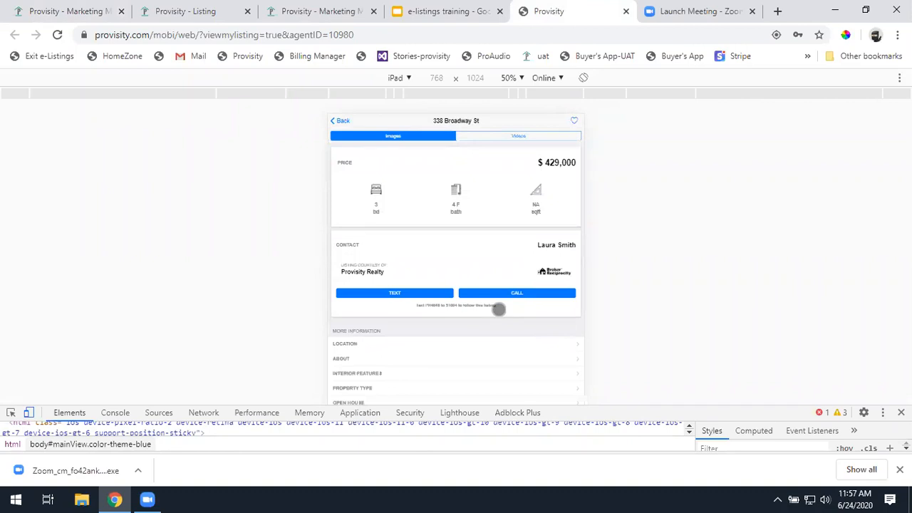
scroll(497, 312, "up", 8)
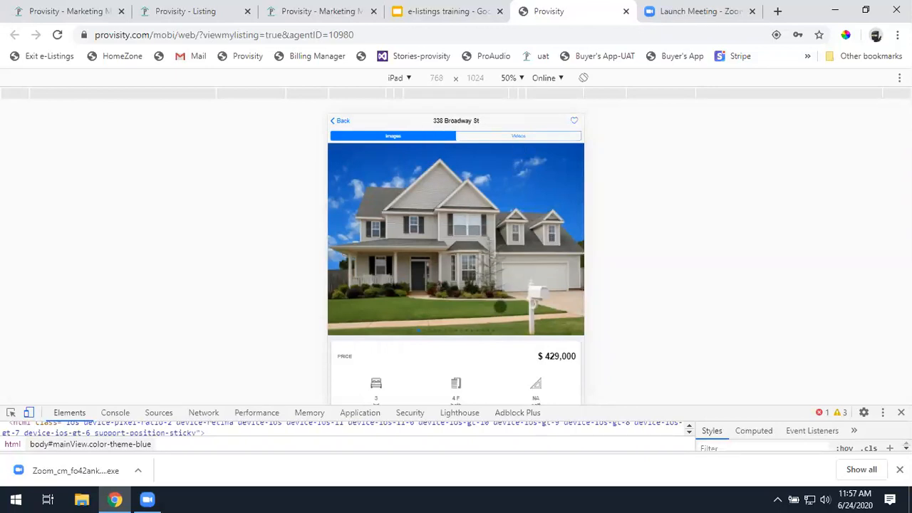
scroll(498, 299, "down", 1)
left_click(498, 198)
left_click_drag(512, 293, 446, 284)
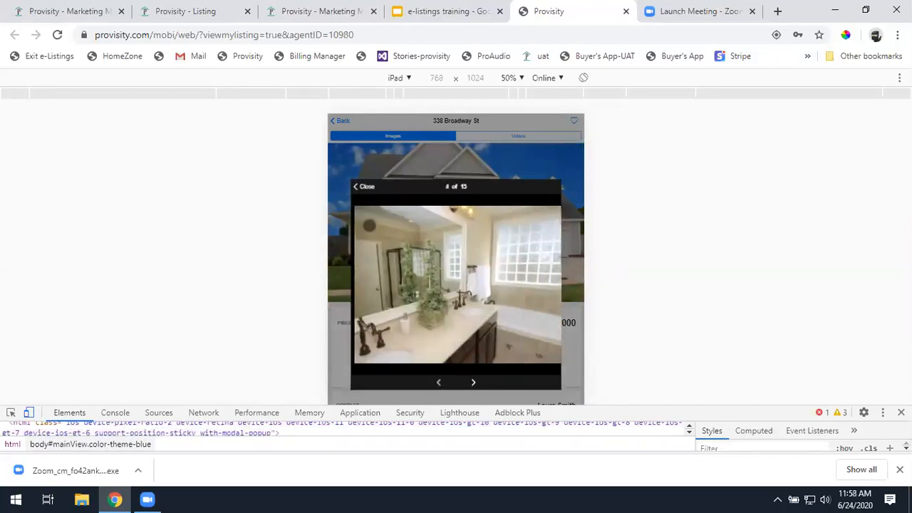
left_click(363, 185)
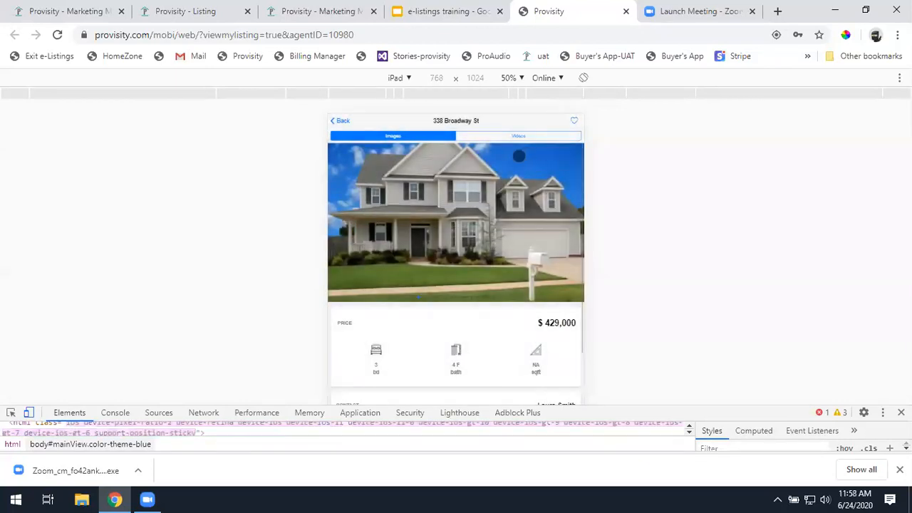
left_click(510, 136)
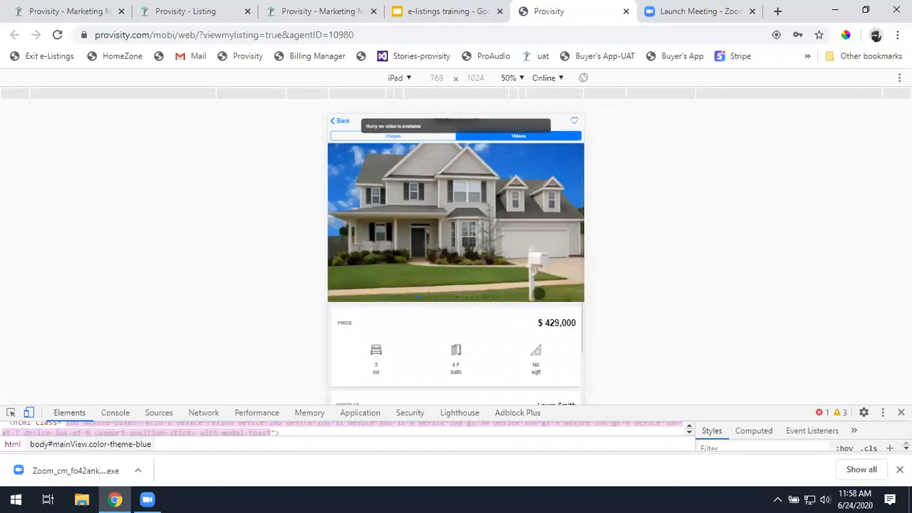
left_click(392, 137)
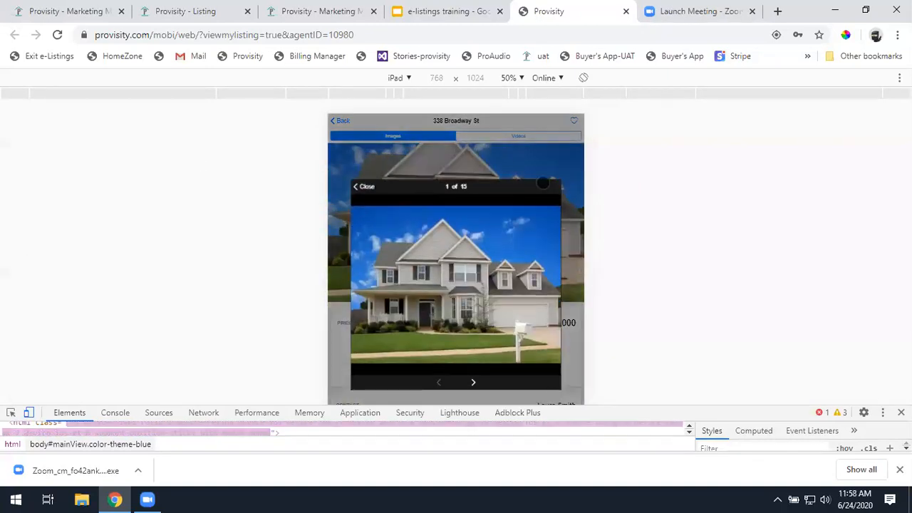
left_click(419, 167)
scroll(438, 283, "down", 1)
scroll(438, 283, "down", 4)
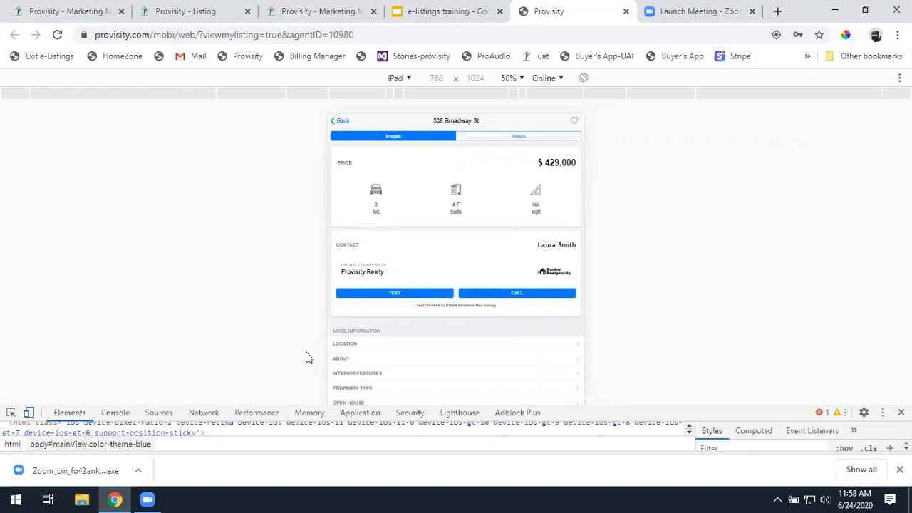
left_click(354, 361)
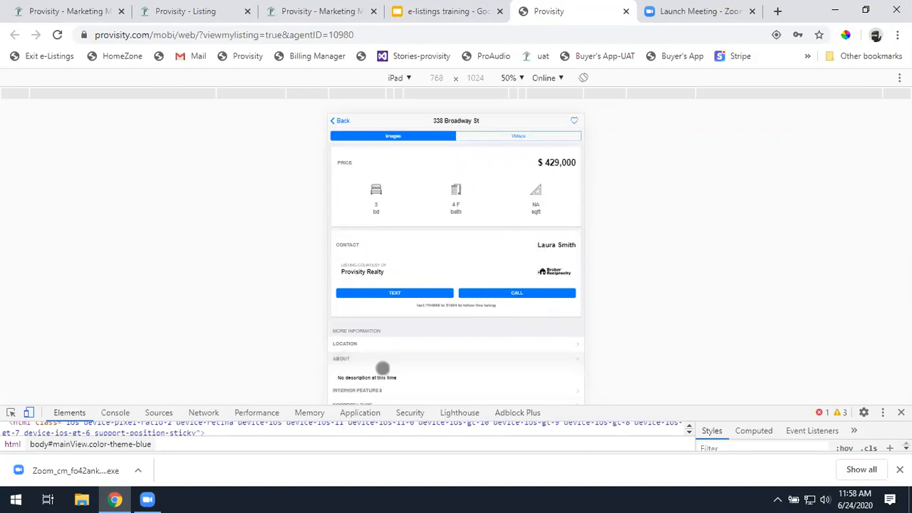
scroll(406, 374, "down", 1)
left_click(393, 380)
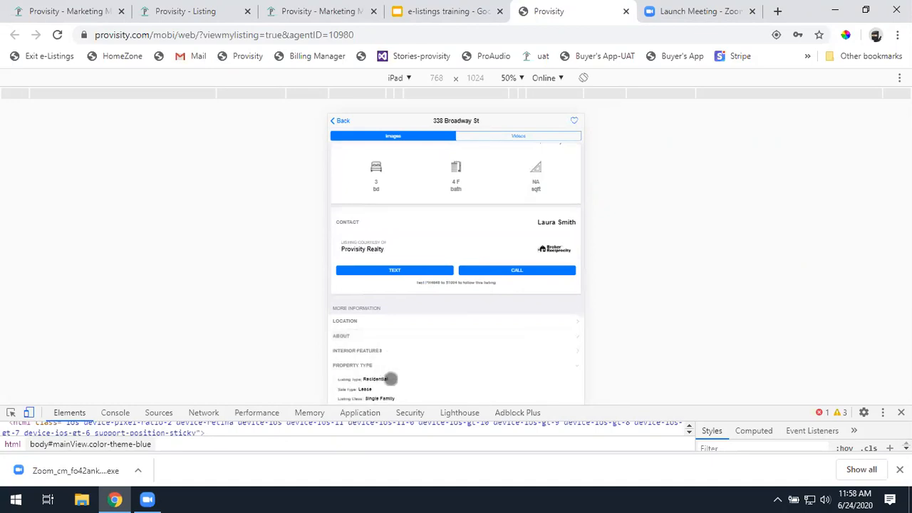
scroll(412, 366, "down", 1)
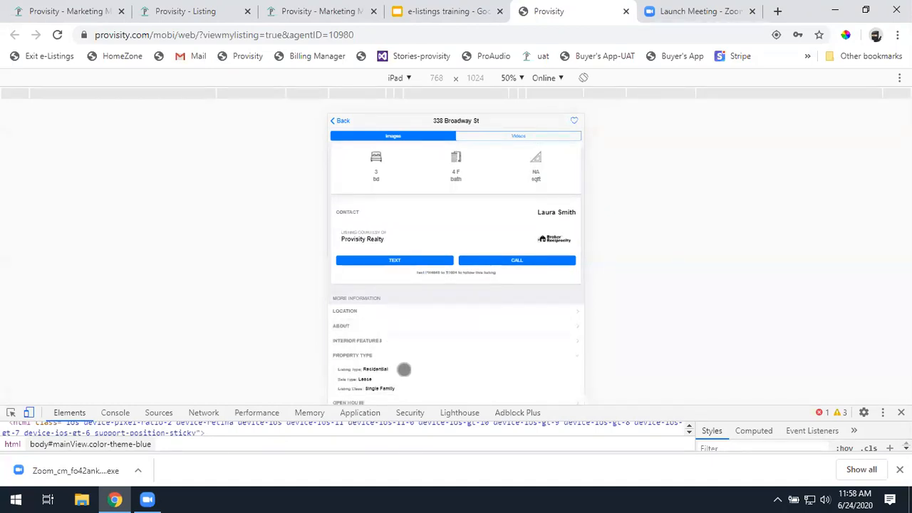
scroll(450, 326, "up", 6)
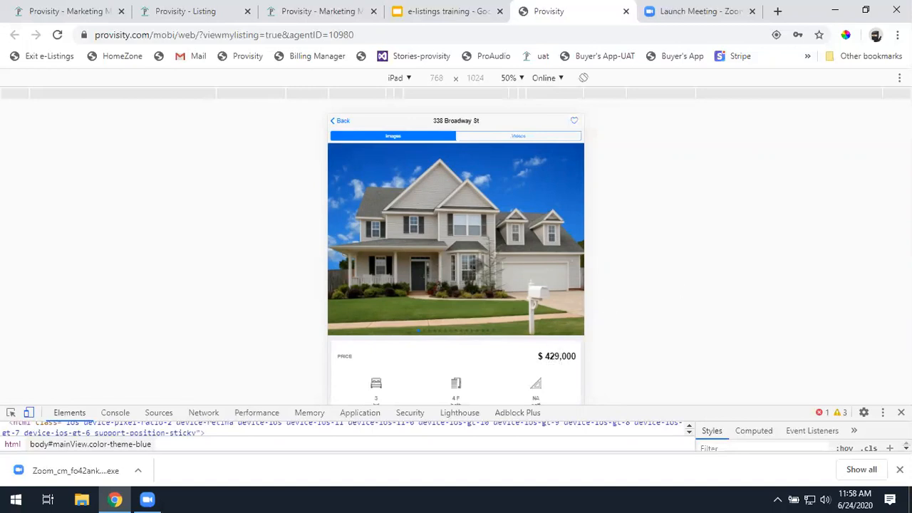
Return to the listings map, dock developer tools to the right, and recentre the map.
left_click(333, 121)
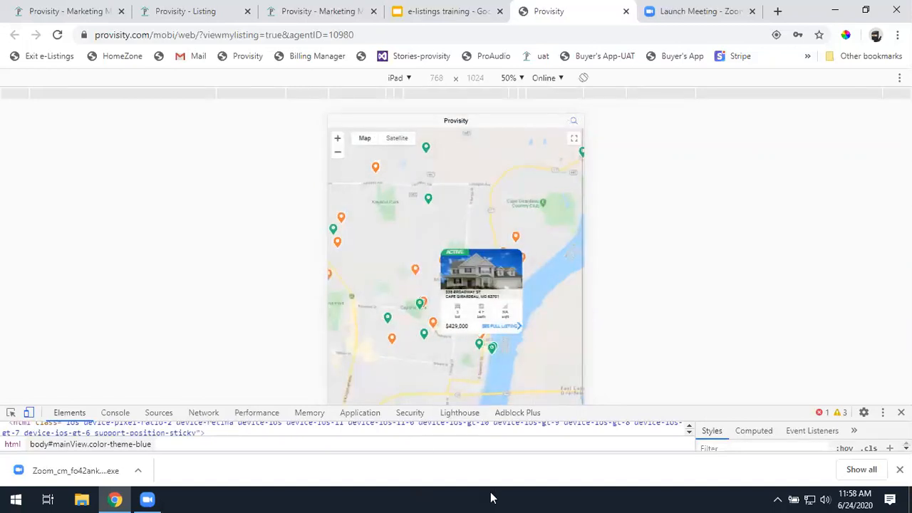
left_click(883, 412)
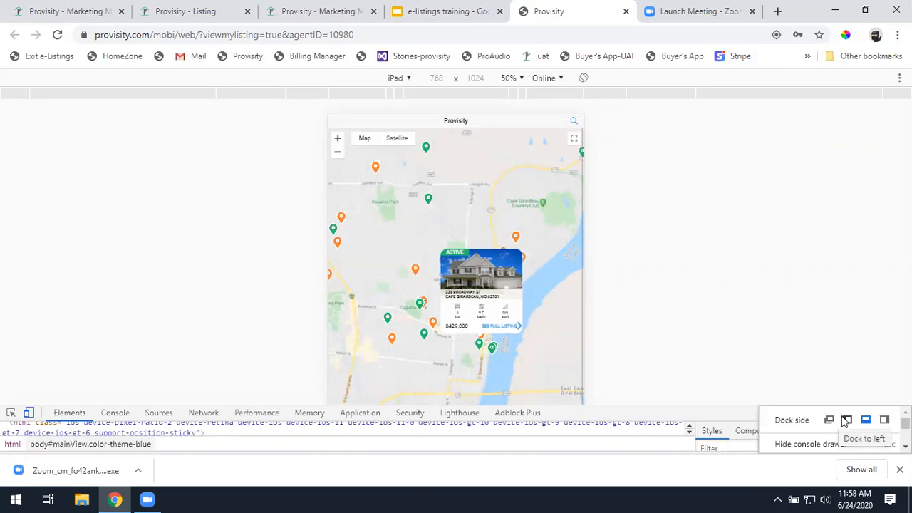
left_click(884, 419)
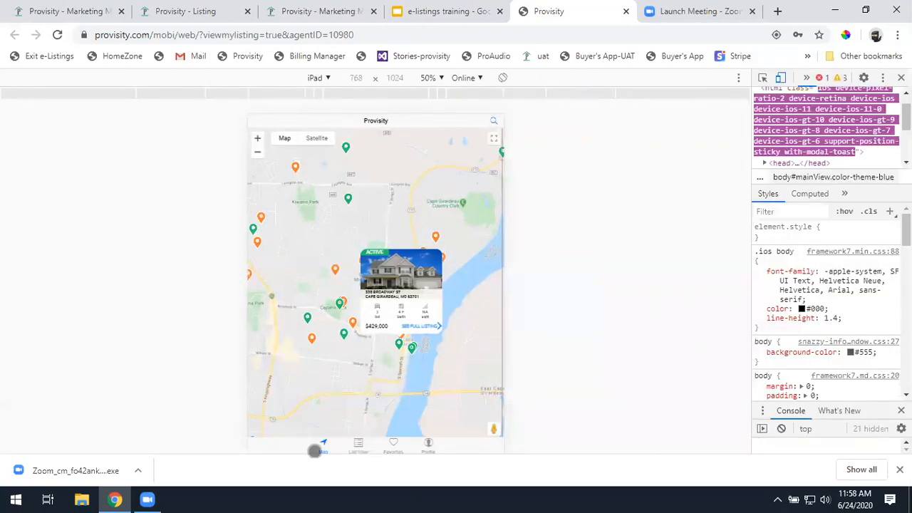
left_click(324, 449)
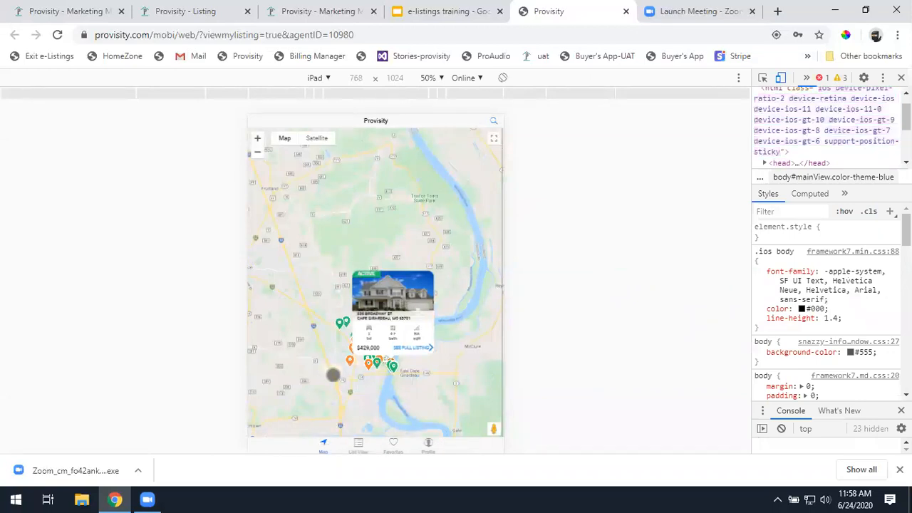
scroll(333, 374, "up", 1)
left_click_drag(332, 320, 317, 288)
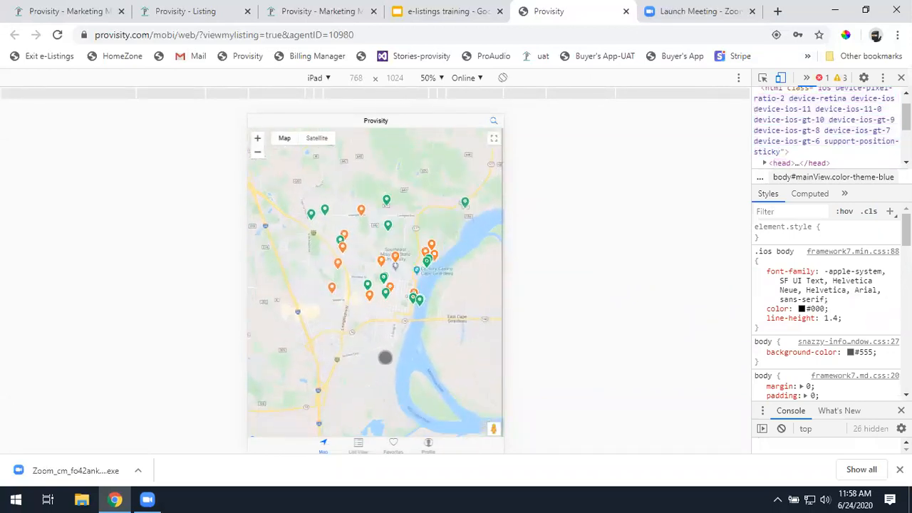
scroll(387, 359, "up", 1)
left_click_drag(394, 387, 404, 383)
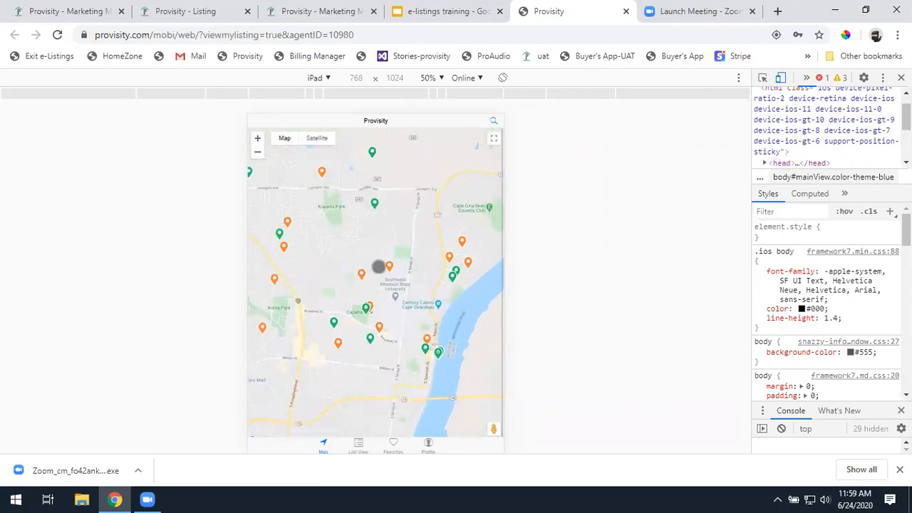
Preview 1448 Price Drive, 133 Main St, 525 Cordelia Avenue and the $85,000 North Spanish listings.
left_click(389, 266)
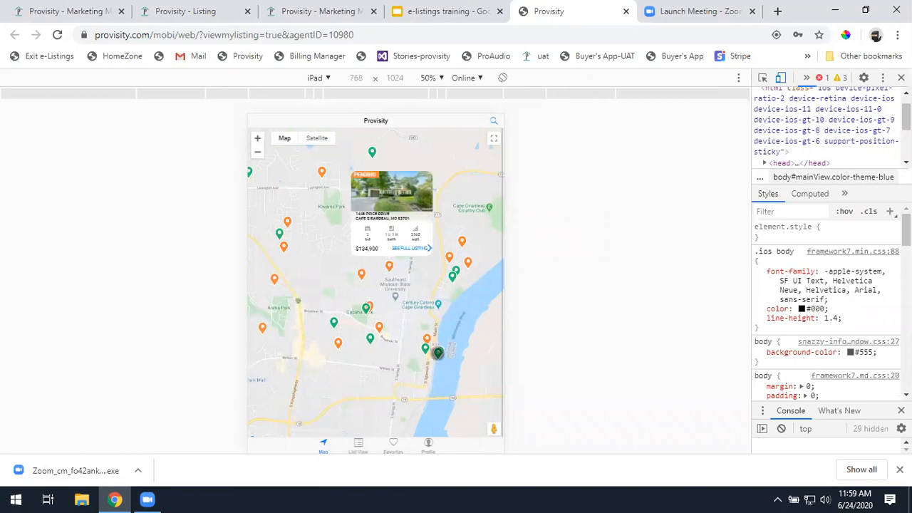
left_click(437, 352)
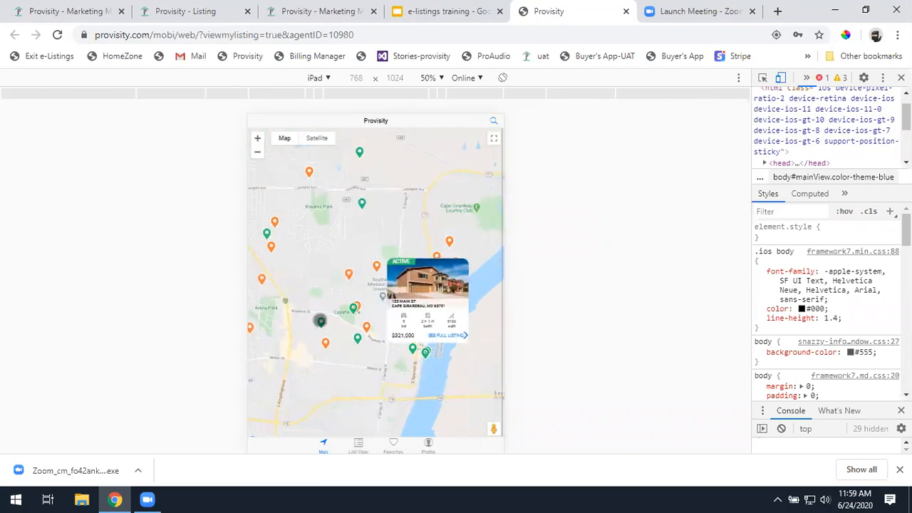
left_click(321, 321)
left_click(317, 322)
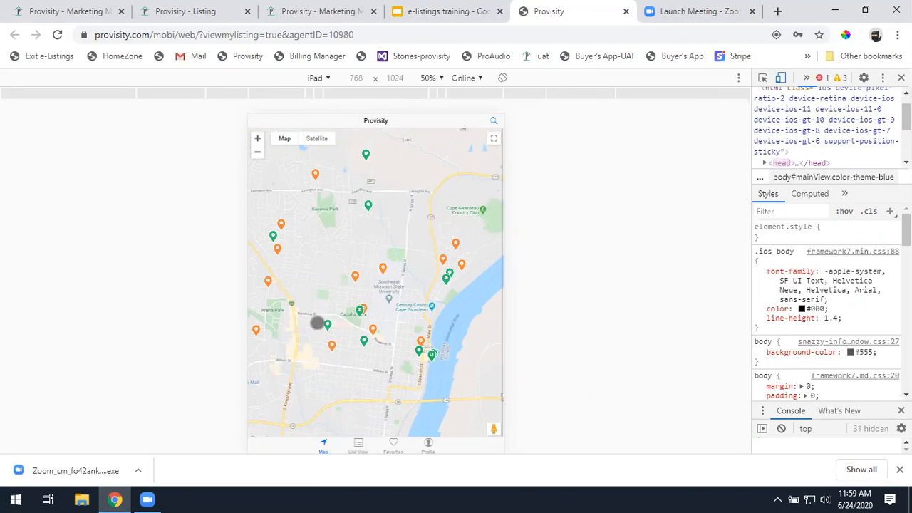
left_click_drag(352, 234, 374, 247)
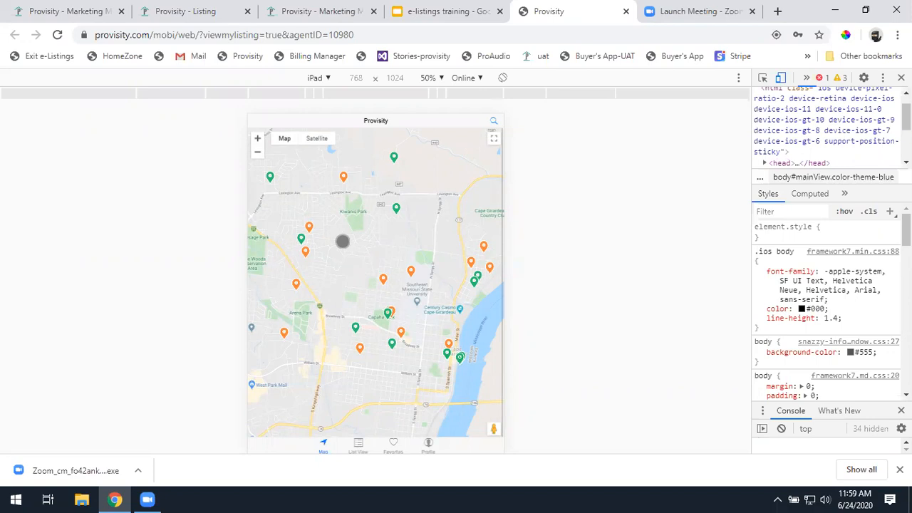
left_click_drag(384, 266, 350, 206)
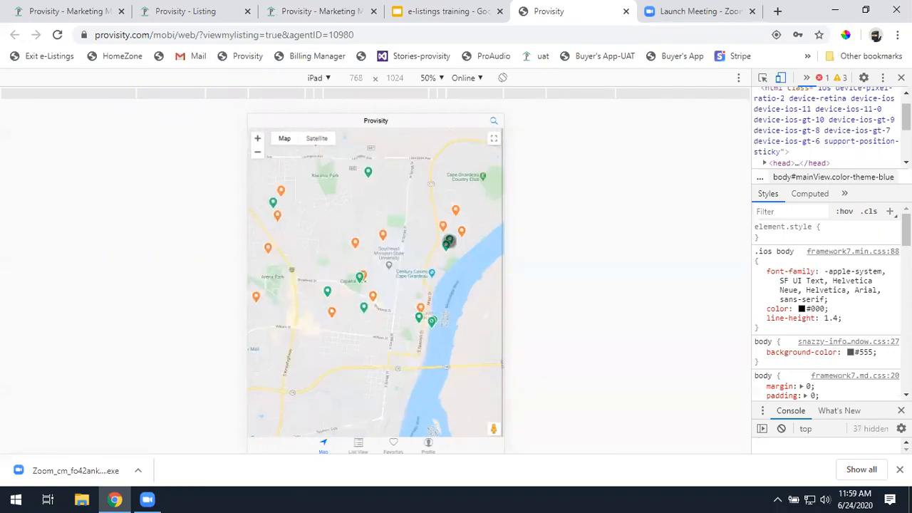
left_click(445, 246)
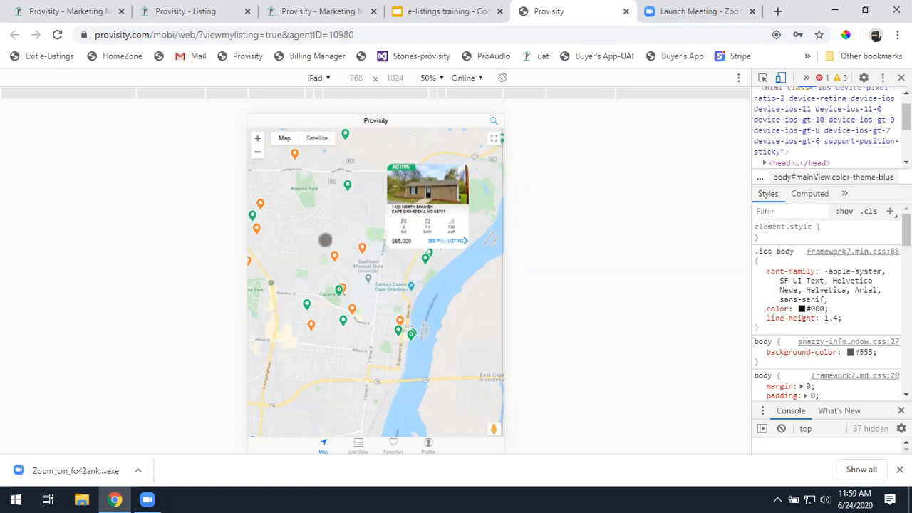
left_click_drag(324, 237, 354, 299)
left_click(371, 211)
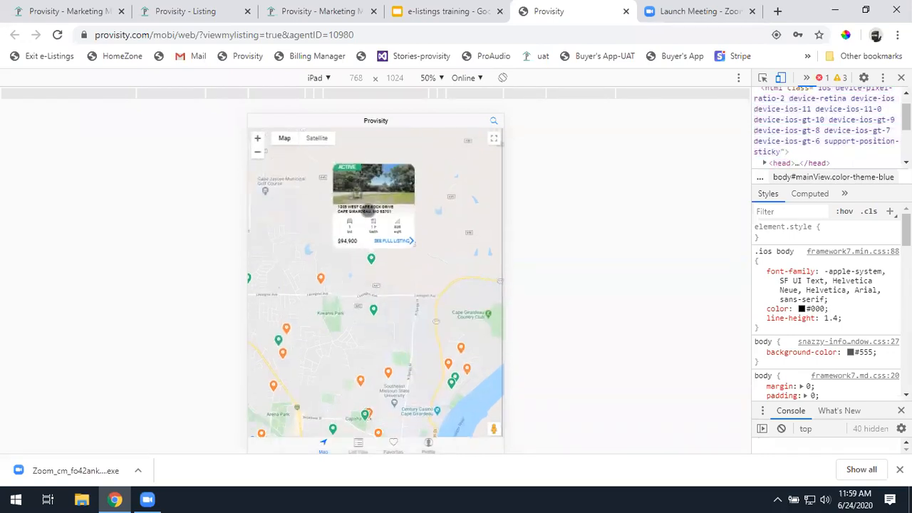
left_click(384, 240)
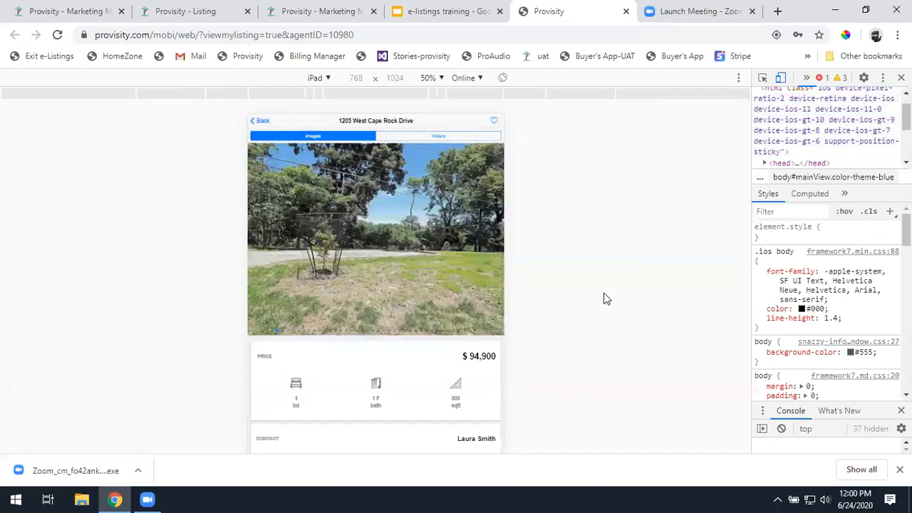
scroll(357, 361, "down", 5)
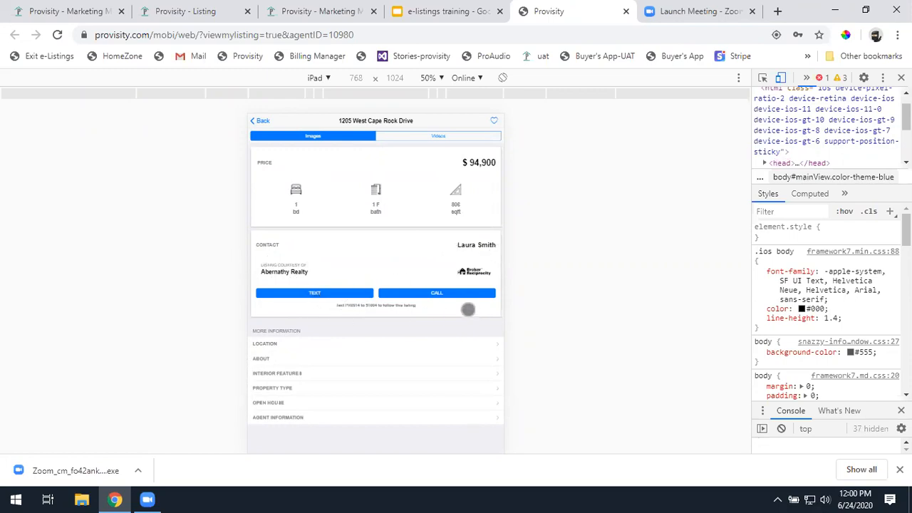
left_click(263, 416)
scroll(331, 371, "down", 2)
scroll(331, 370, "down", 1)
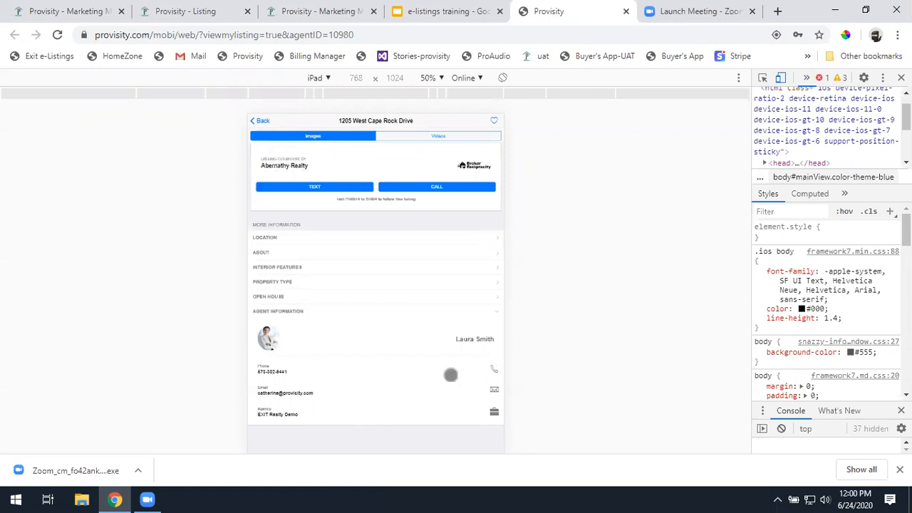
scroll(342, 301, "up", 3)
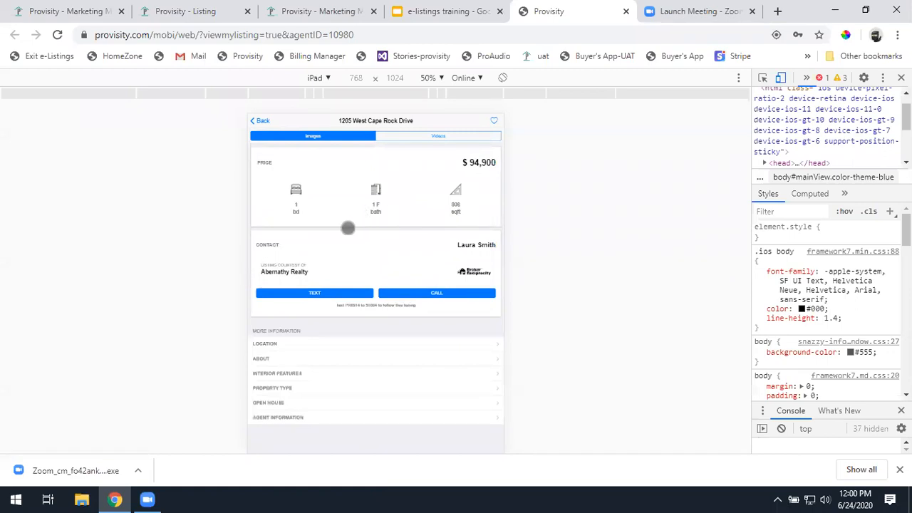
left_click_drag(357, 249, 364, 291)
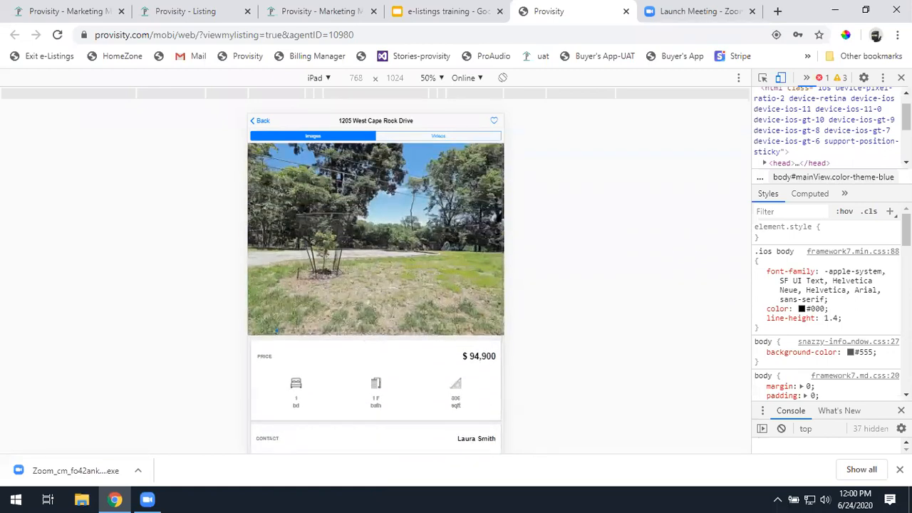
left_click(261, 120)
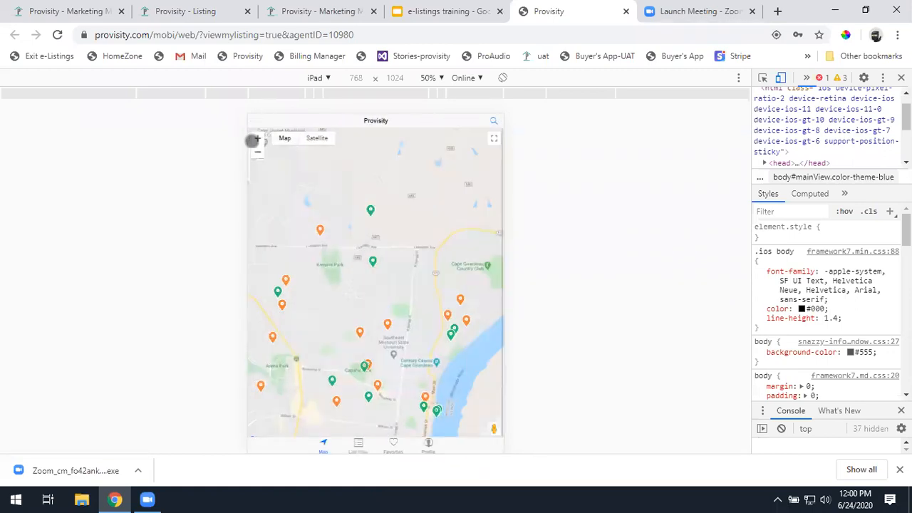
left_click_drag(392, 317, 392, 222)
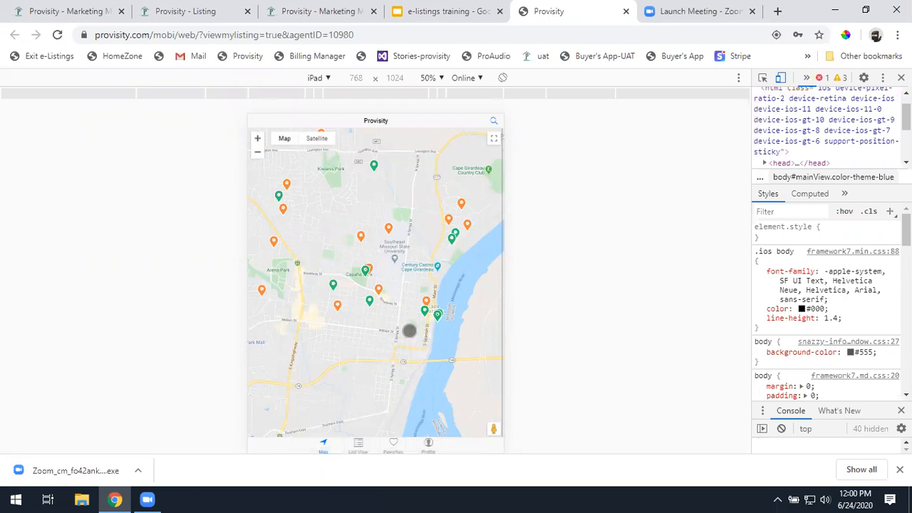
left_click(332, 285)
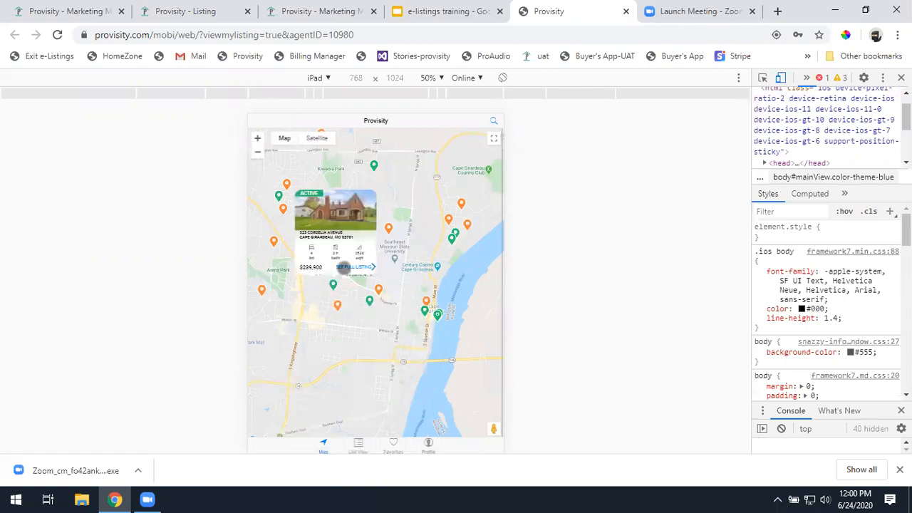
left_click(344, 267)
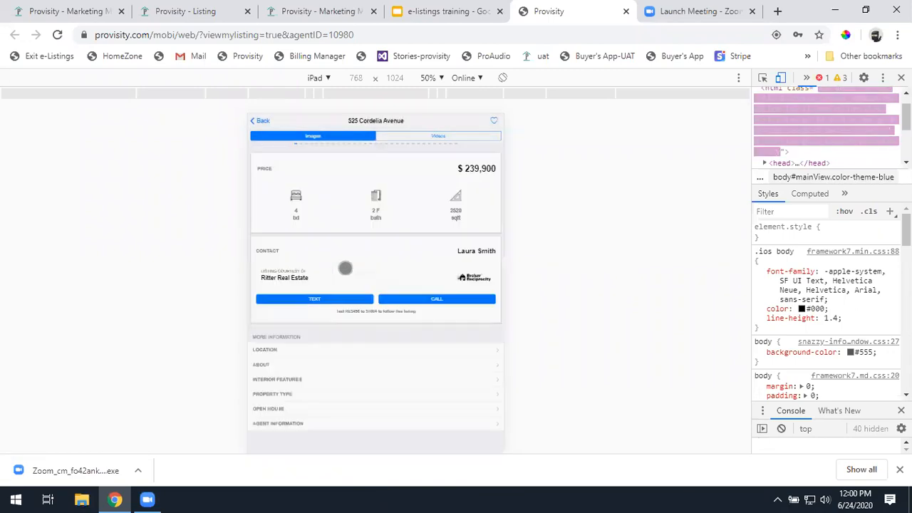
scroll(375, 298, "down", 5)
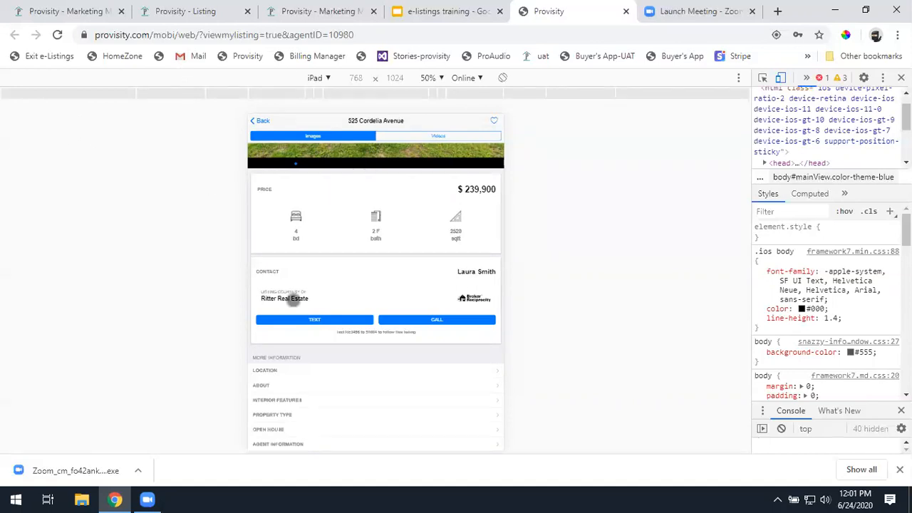
scroll(361, 288, "up", 5)
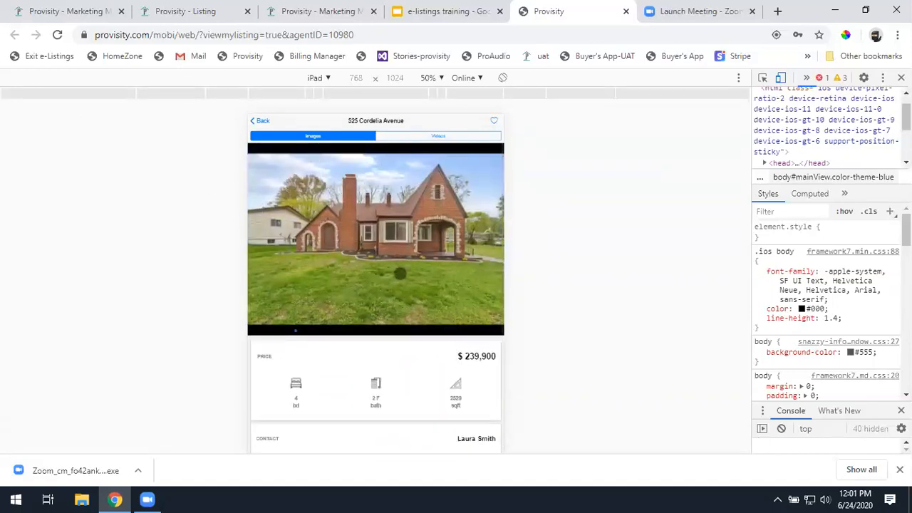
scroll(395, 279, "down", 4)
scroll(395, 279, "down", 2)
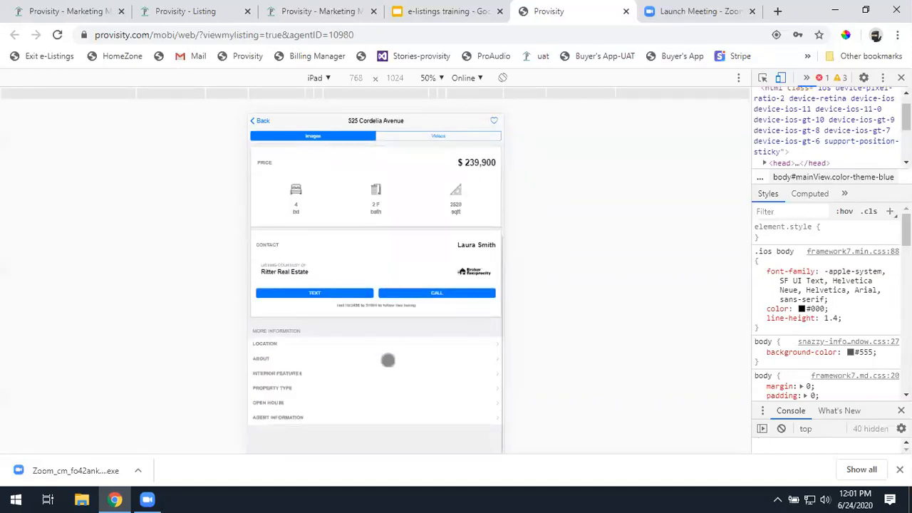
left_click(292, 372)
scroll(299, 415, "down", 2)
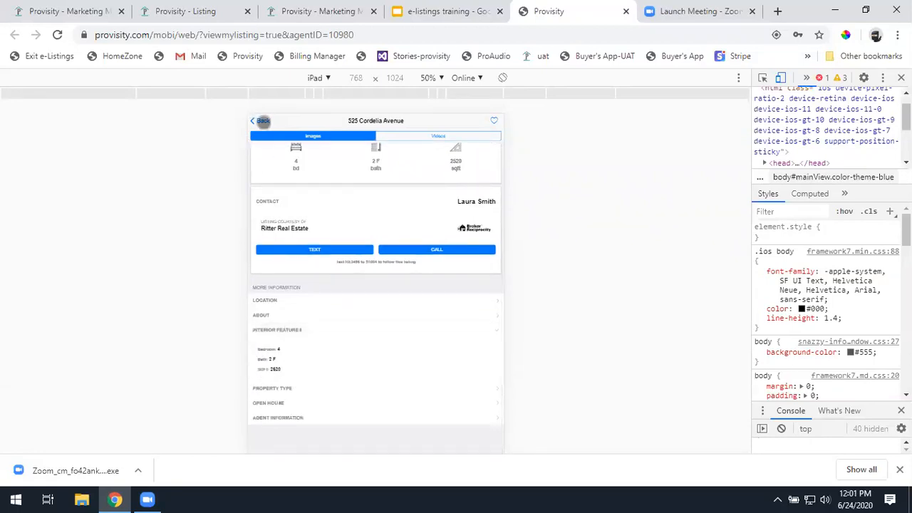
left_click(258, 120)
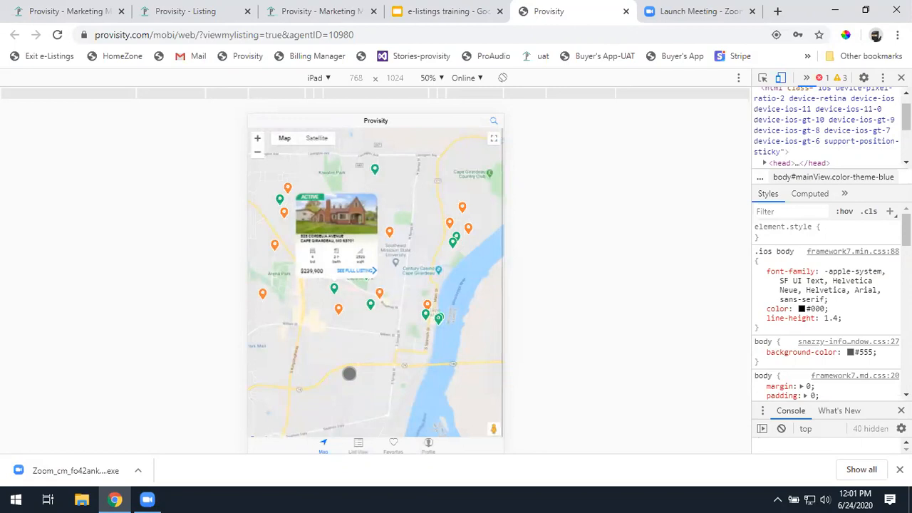
Dismiss the current map card and preview the $85,000 North Spanish listing pin.
left_click(440, 188)
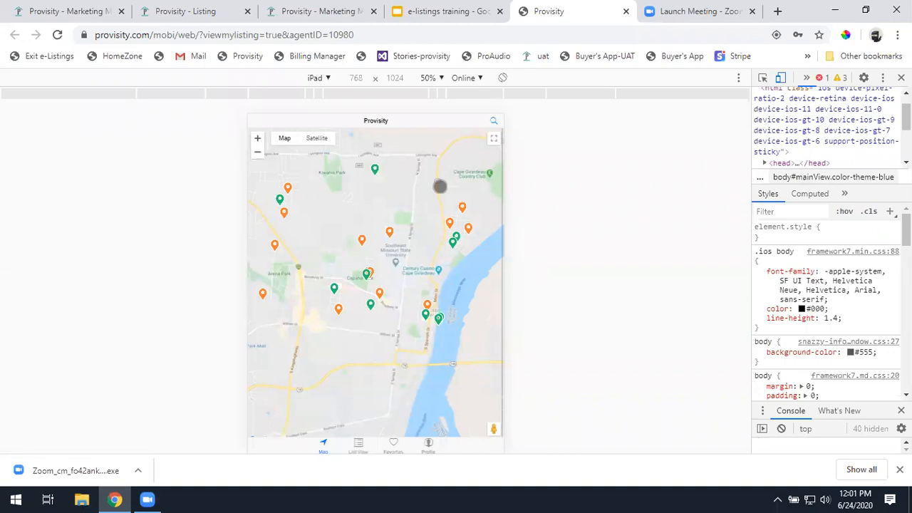
left_click(54, 8)
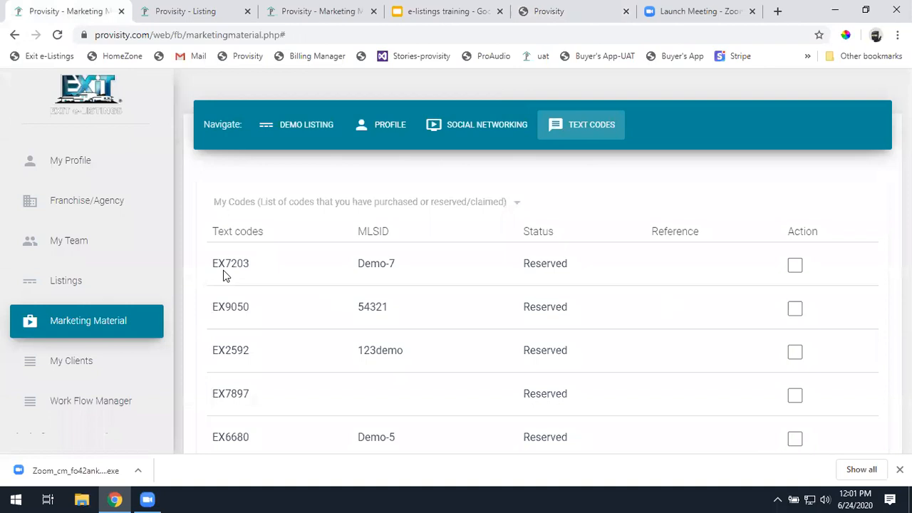
left_click(559, 10)
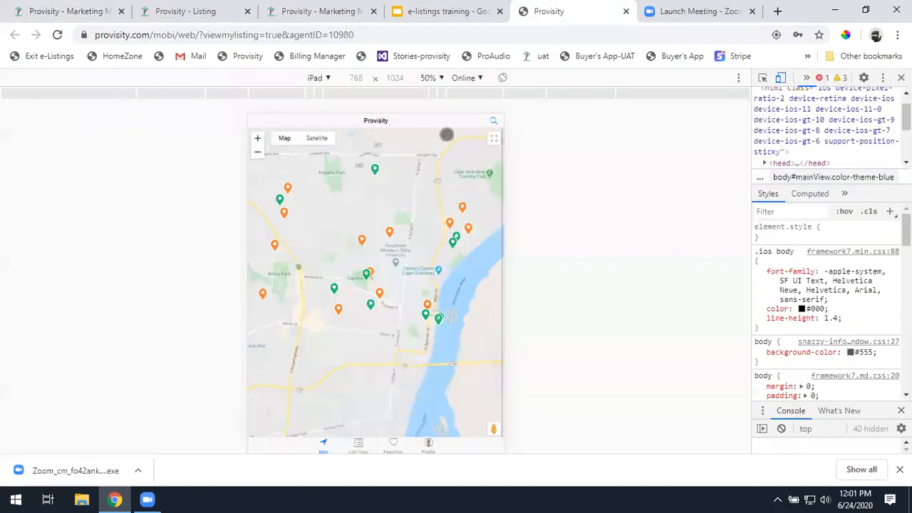
left_click(455, 240)
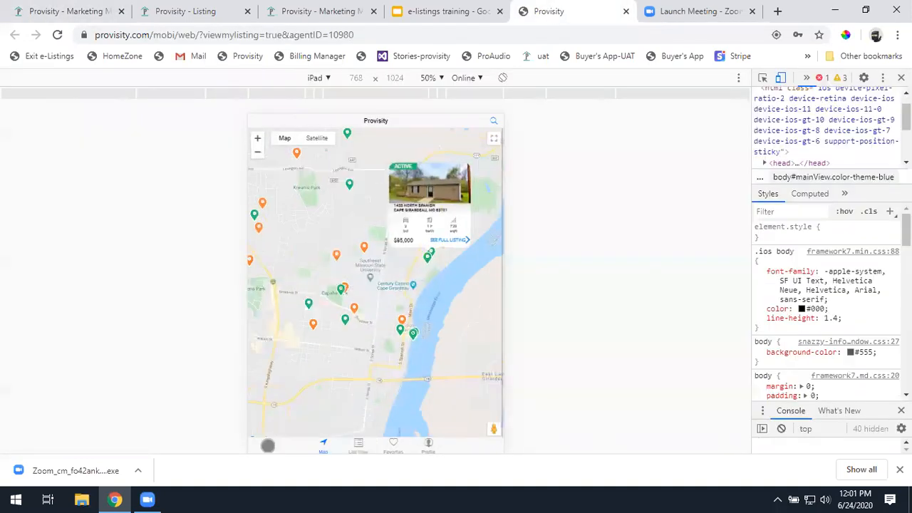
Show the listings as a list and open the 1450 Rose St listing details.
left_click(361, 446)
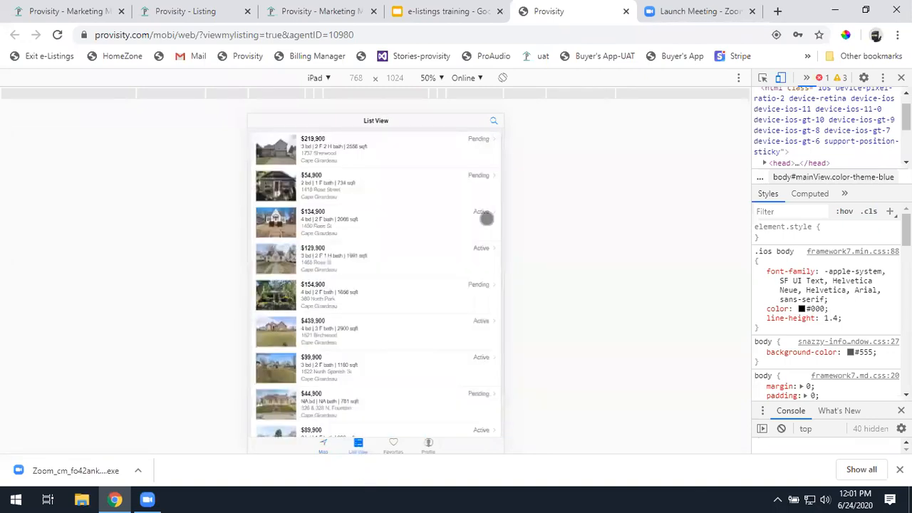
scroll(364, 271, "down", 2)
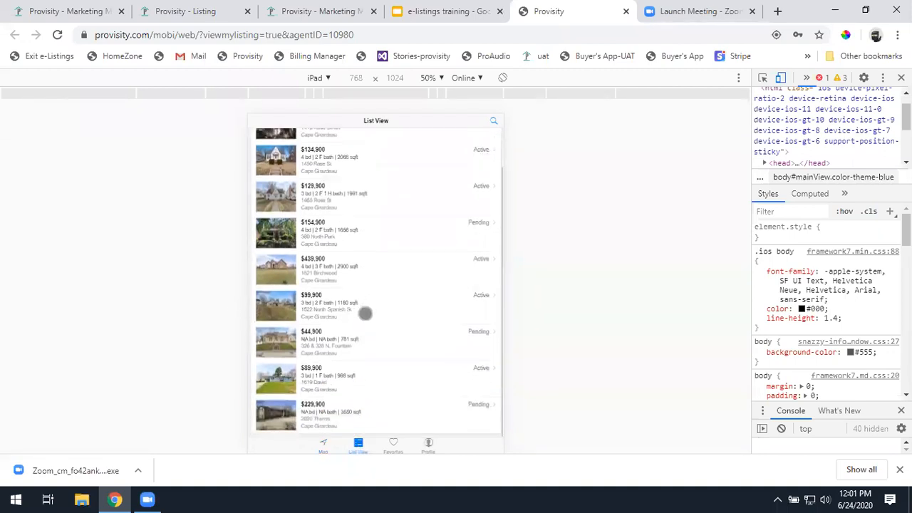
scroll(372, 364, "up", 2)
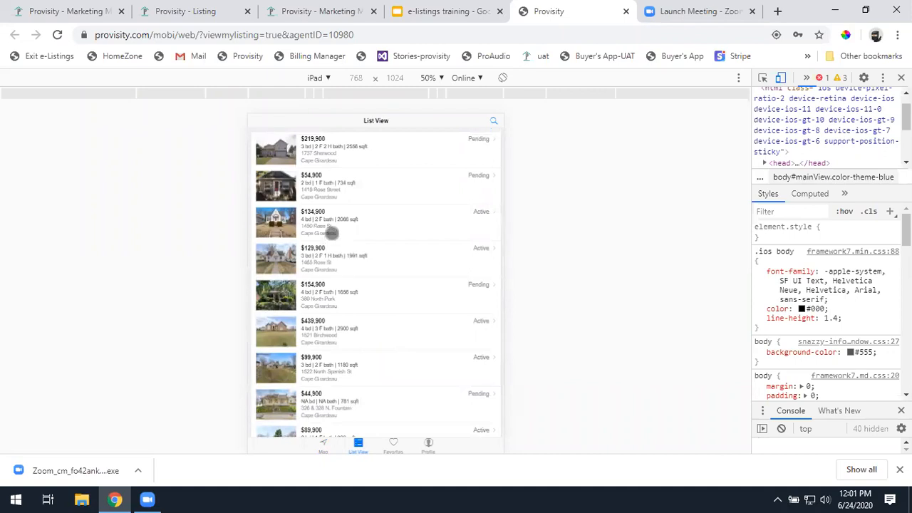
left_click(331, 234)
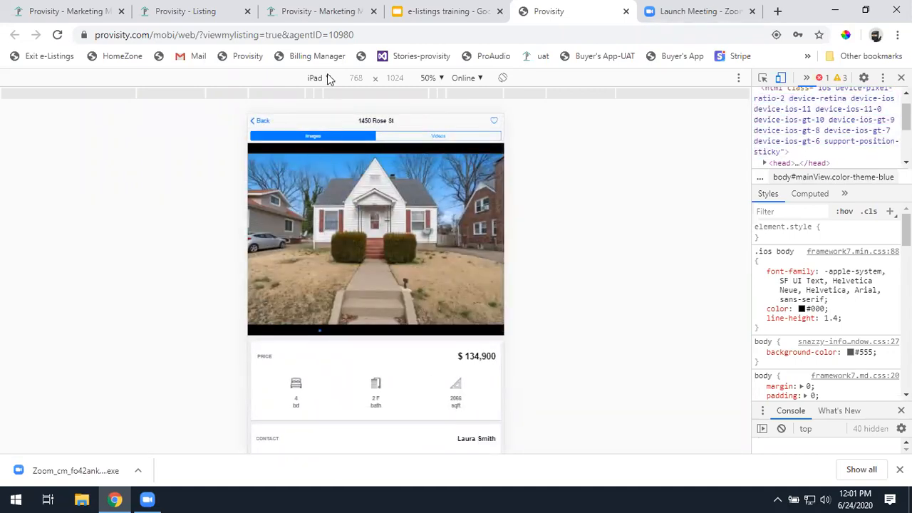
On the agent's marketing page, launch her listings with VIEW MY LISTINGS.
left_click(324, 11)
scroll(456, 352, "up", 5)
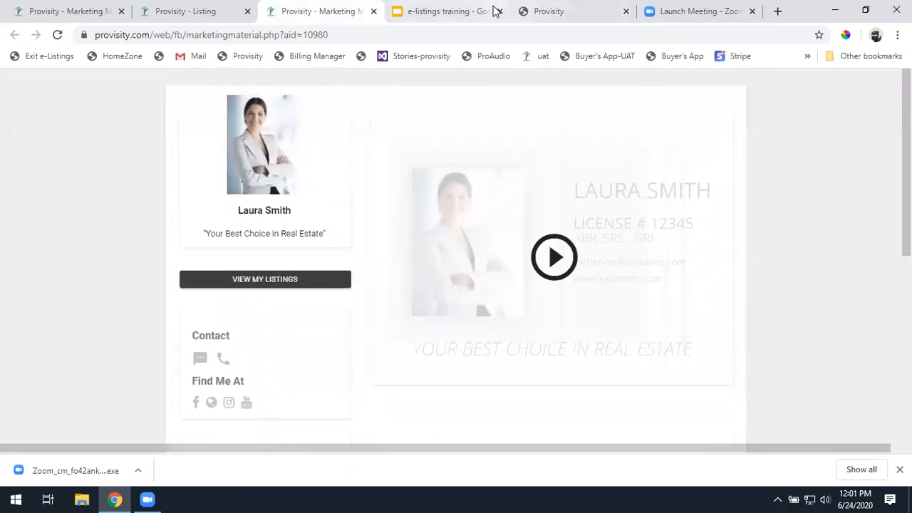
left_click(252, 282)
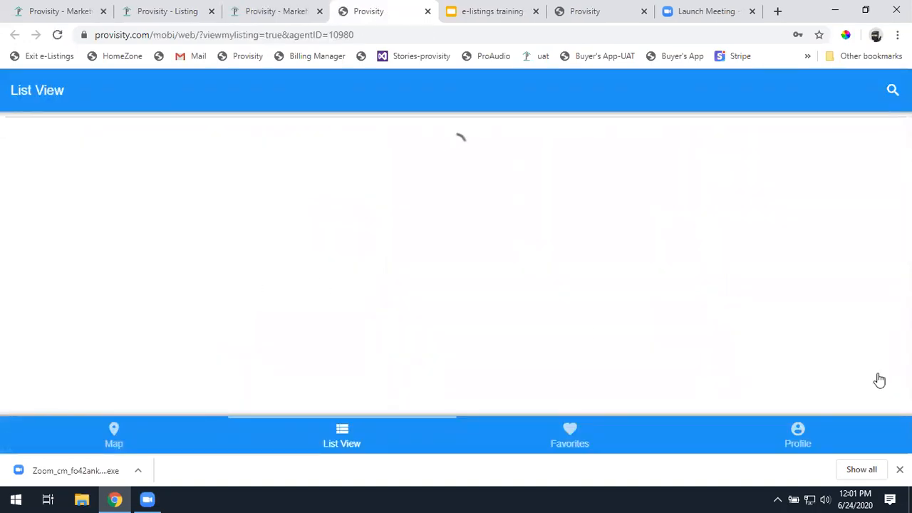
Scroll the agent's listing list, then switch to the Cape Girardeau Map view.
scroll(489, 340, "down", 4)
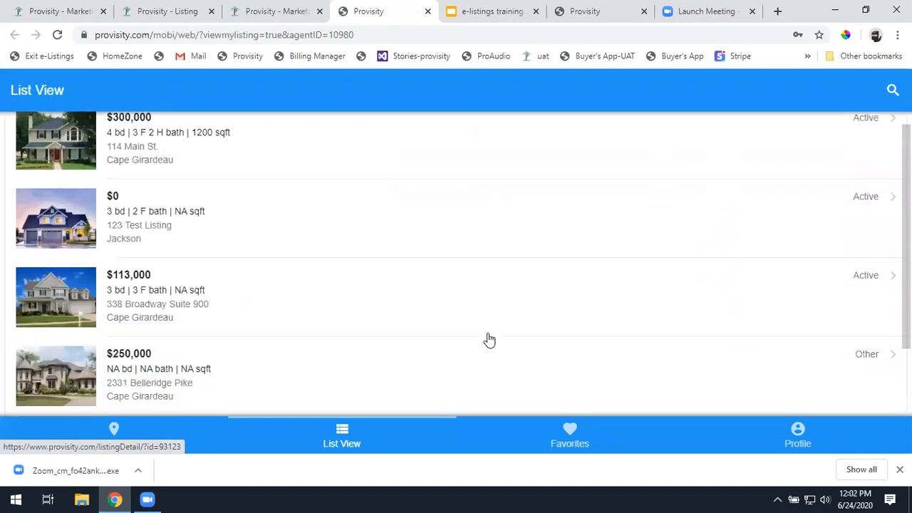
scroll(489, 340, "up", 5)
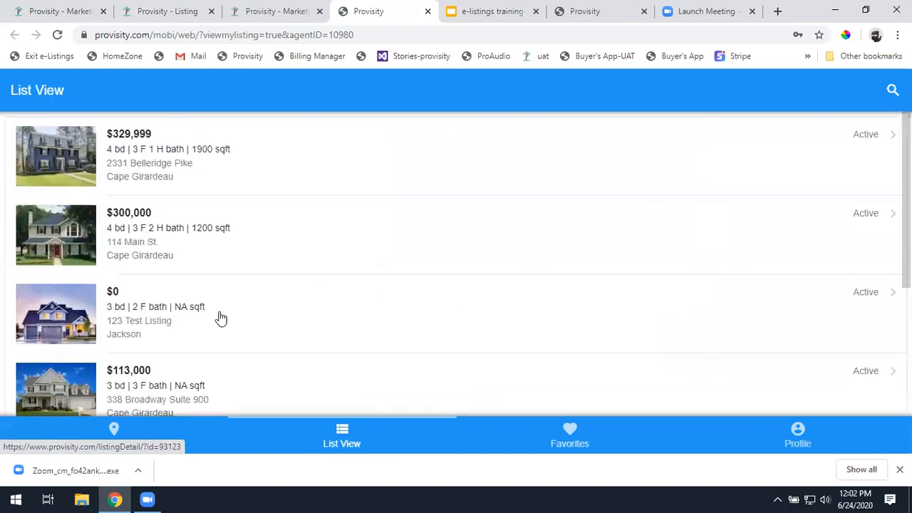
left_click(115, 428)
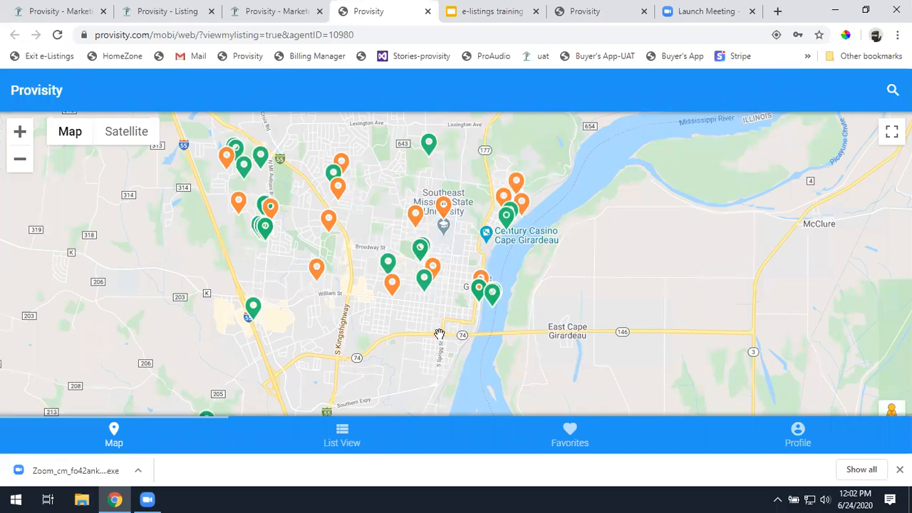
Search location 63701 with max price $300,000 and min price $200,000, then close the filter.
left_click(893, 91)
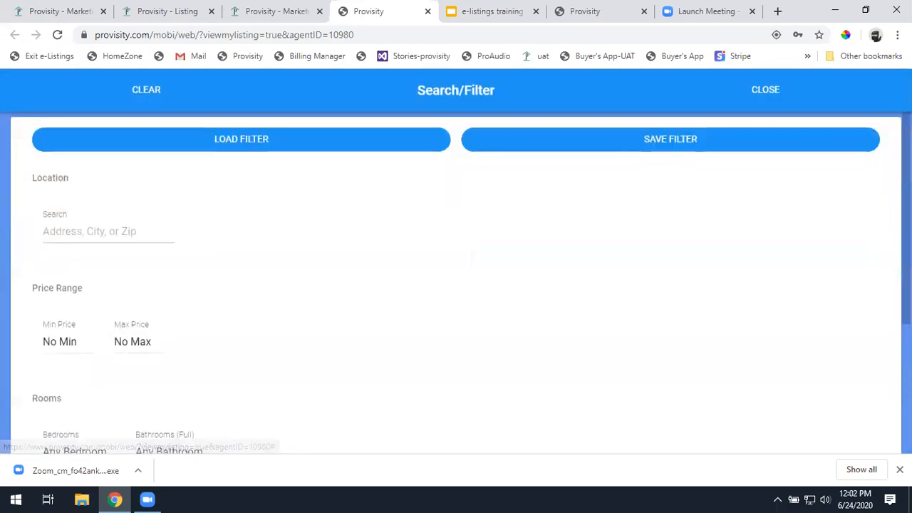
left_click(103, 234)
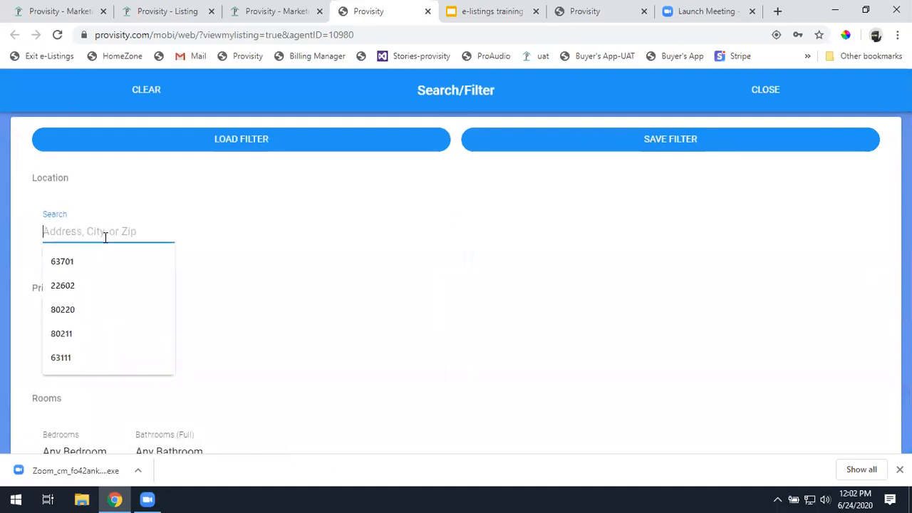
left_click(67, 262)
scroll(245, 331, "down", 1)
scroll(246, 330, "down", 2)
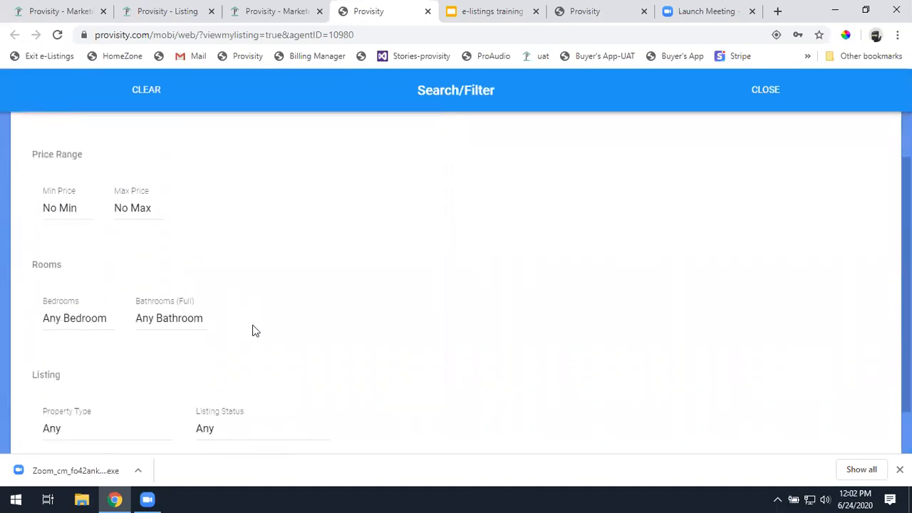
left_click(118, 210)
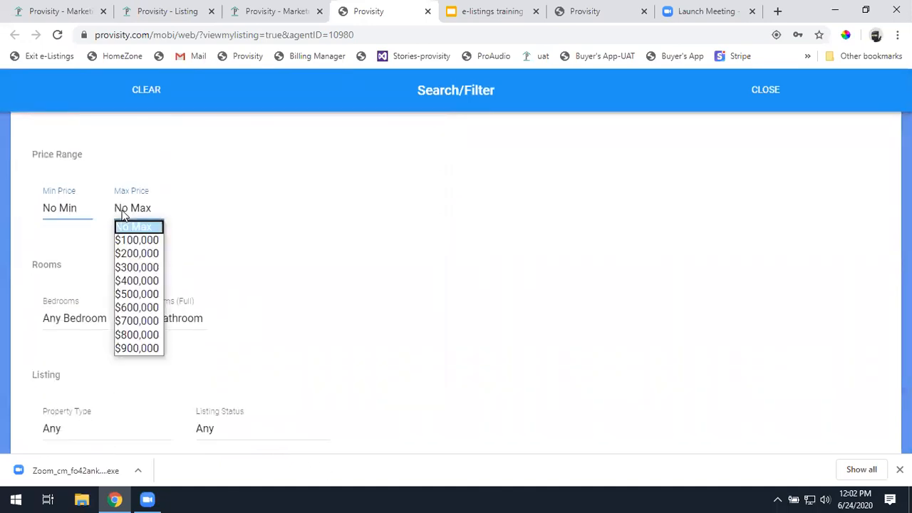
left_click(139, 267)
left_click(70, 218)
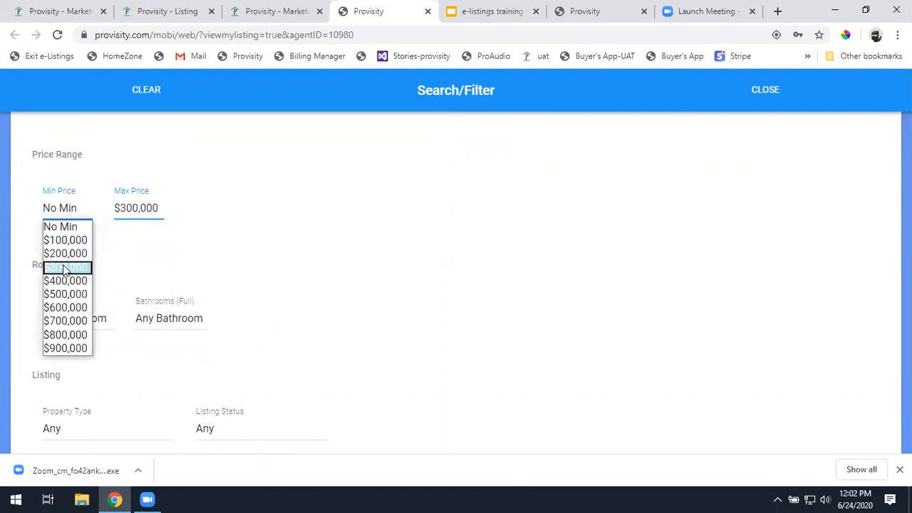
left_click(66, 254)
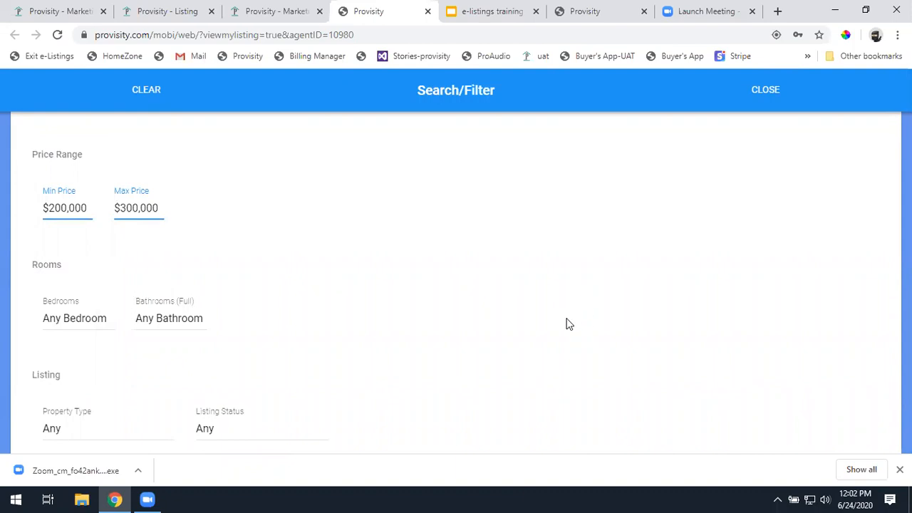
scroll(560, 328, "up", 2)
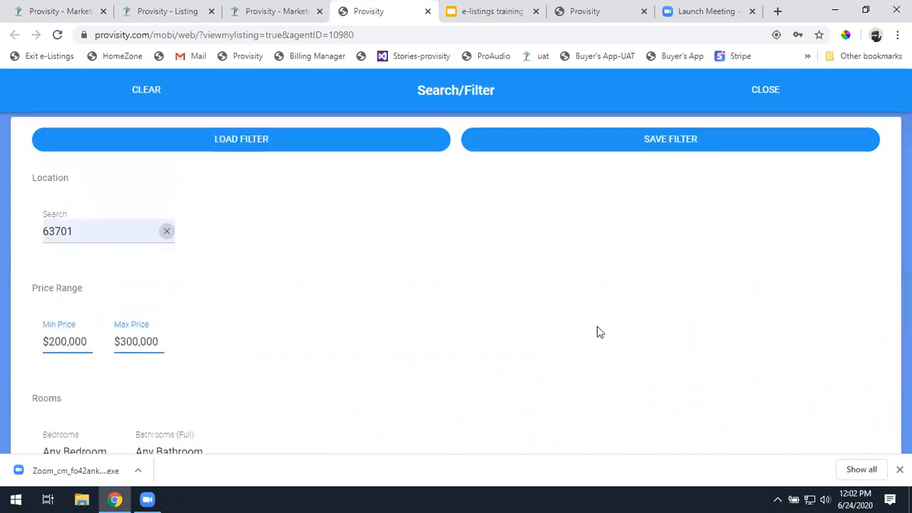
left_click(760, 93)
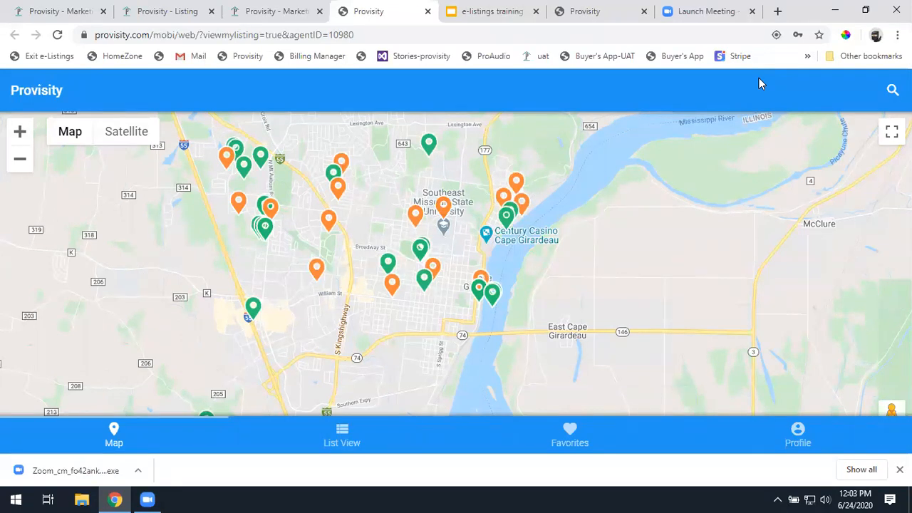
Clear the saved e-mail on the Profile sign-in page, then return to List View.
left_click(795, 432)
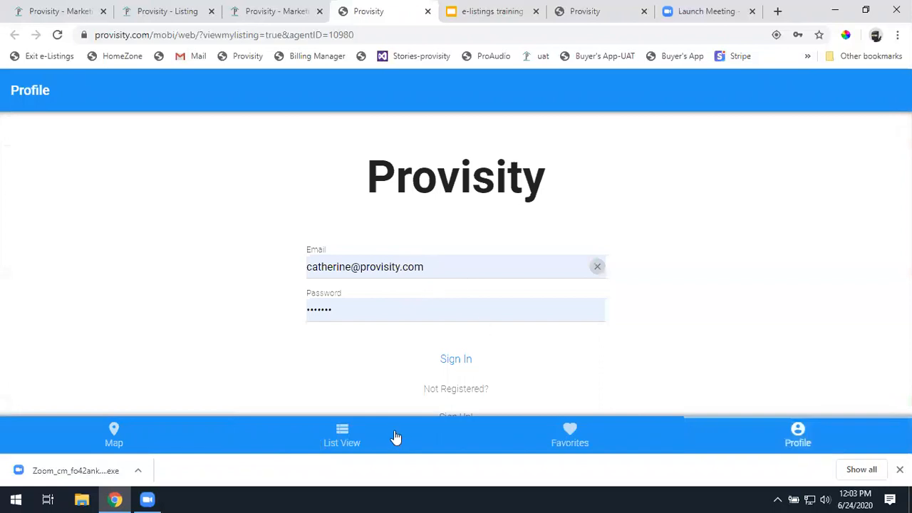
left_click(597, 266)
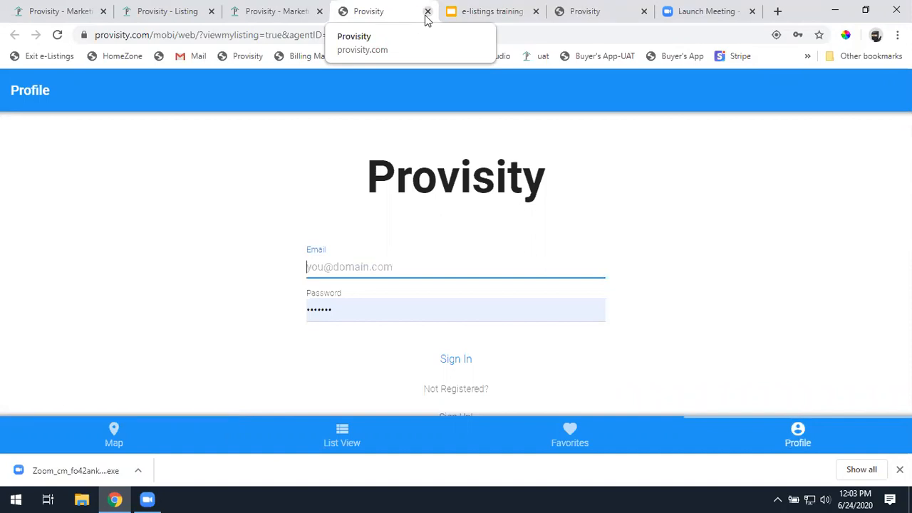
left_click(308, 442)
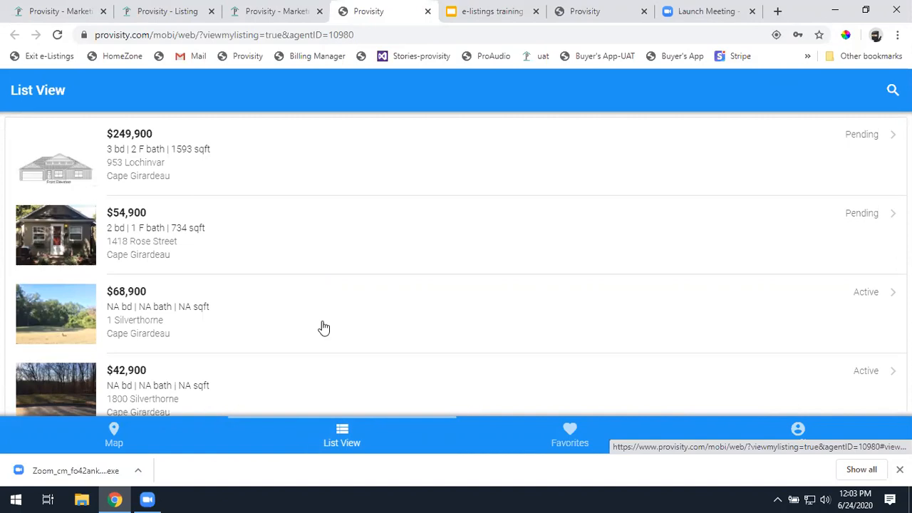
Return to the agent's marketing page and reopen her listings via VIEW MY LISTINGS.
left_click(282, 7)
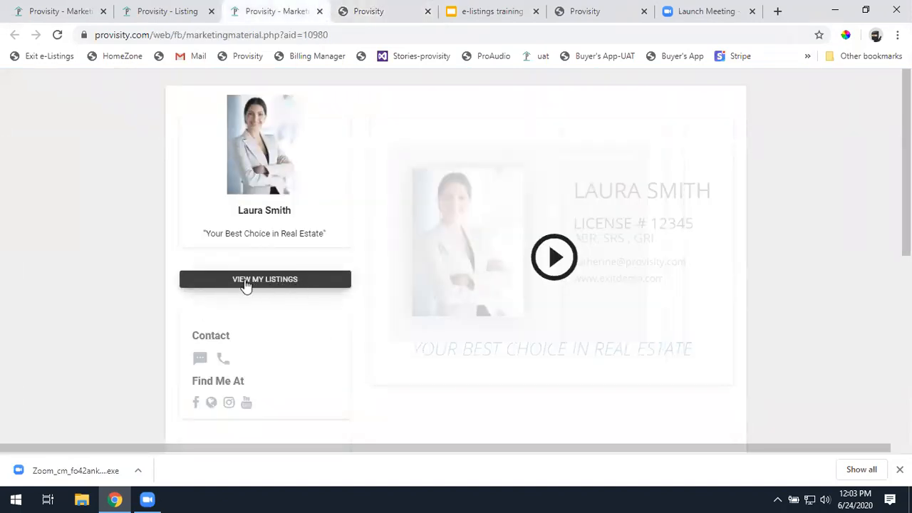
left_click(374, 35)
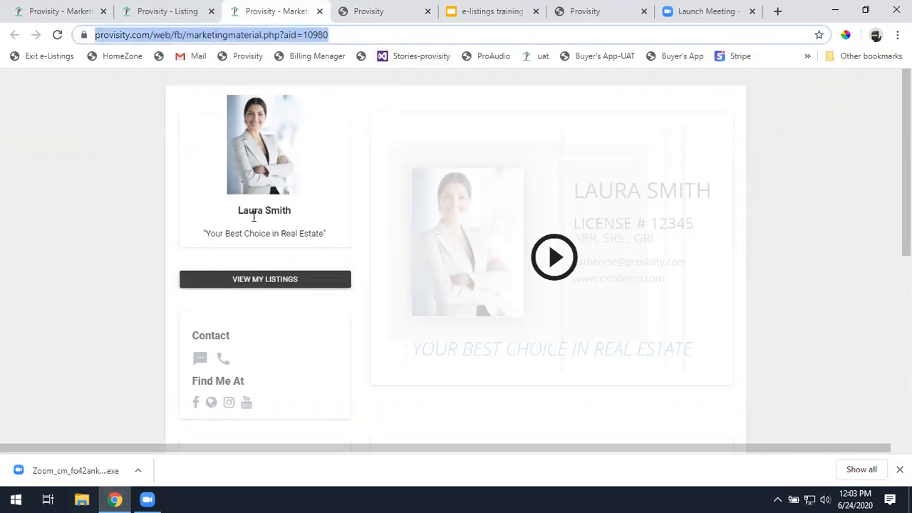
left_click(250, 288)
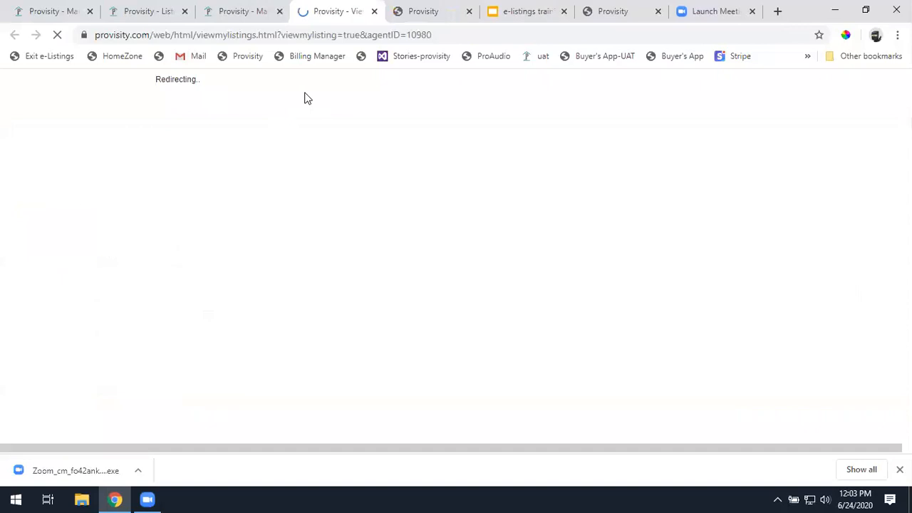
left_click_drag(362, 34, 94, 46)
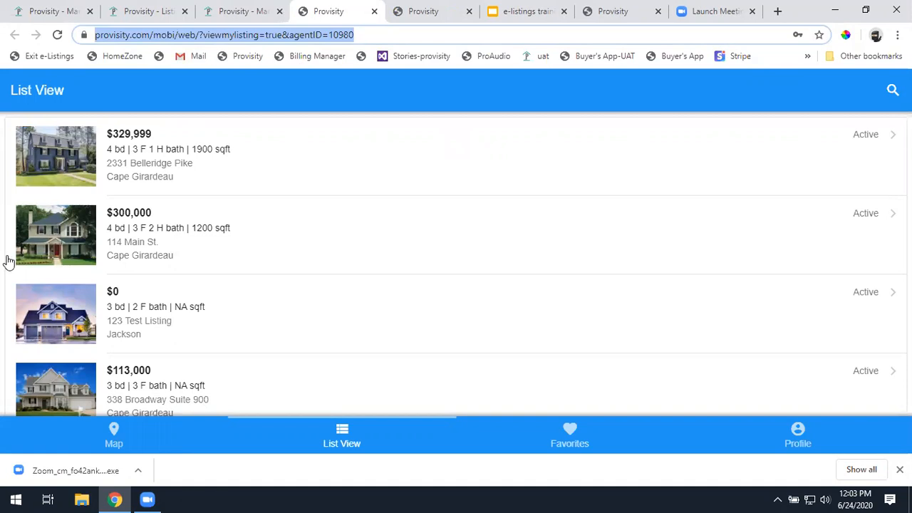
View the $300,000 114 Main St. listing details, then close that tab.
left_click(90, 264)
scroll(428, 317, "down", 10)
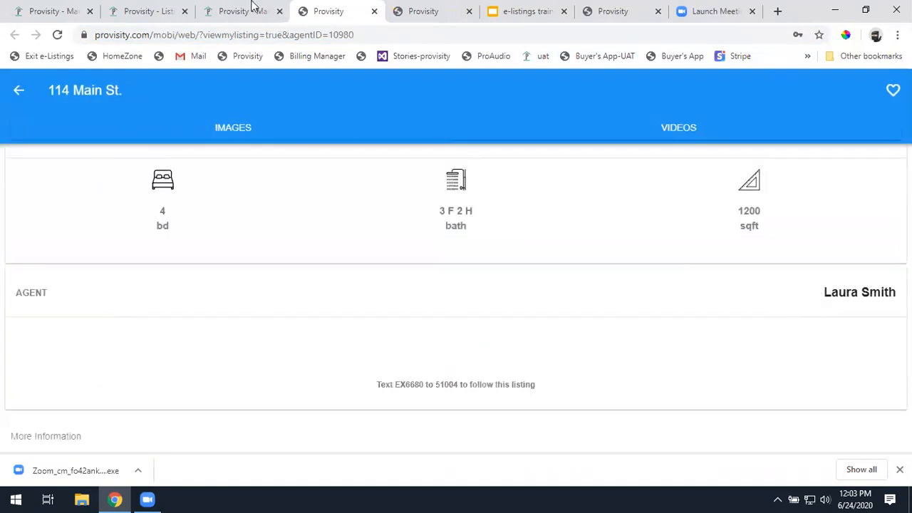
left_click(375, 11)
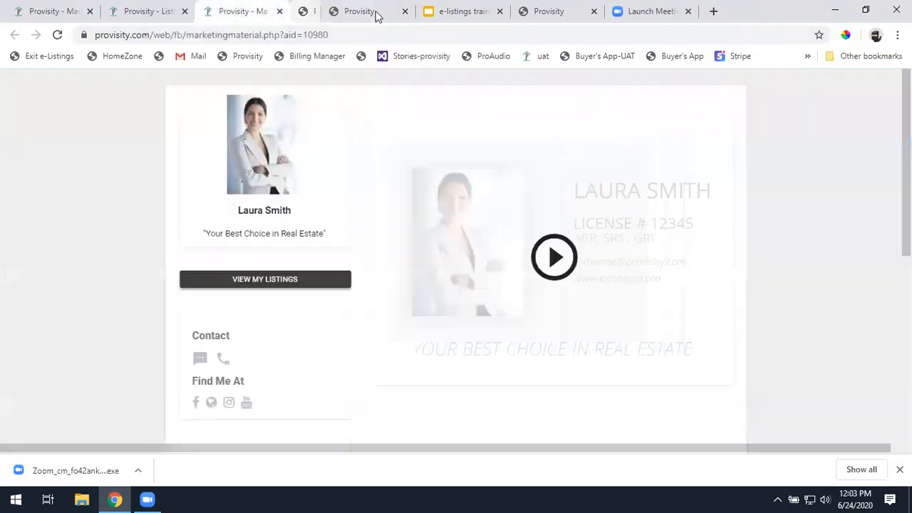
Close the extra marketing tab and open My Clients from the agent dashboard.
left_click(279, 11)
left_click(43, 11)
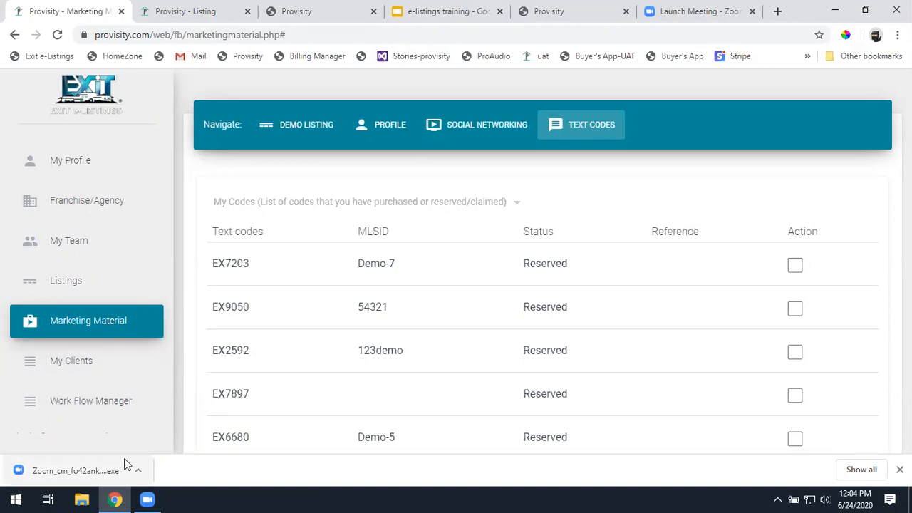
left_click(68, 367)
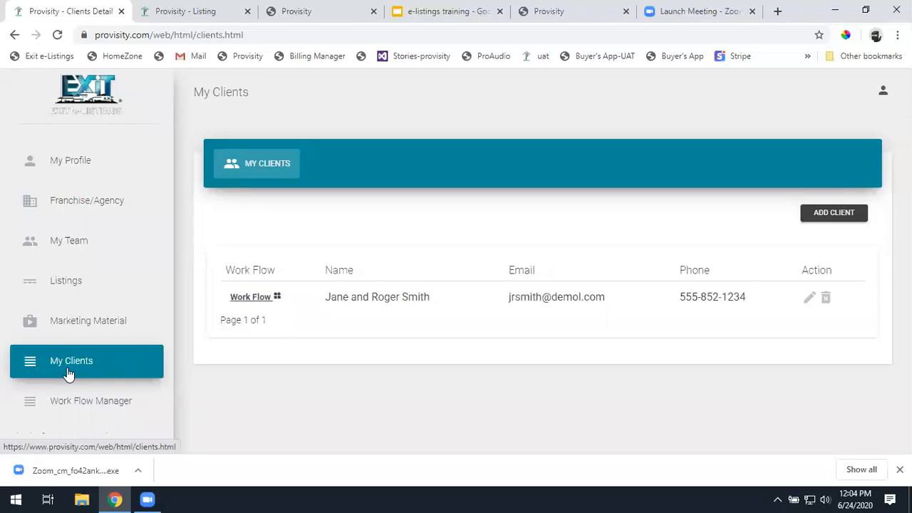
left_click(808, 298)
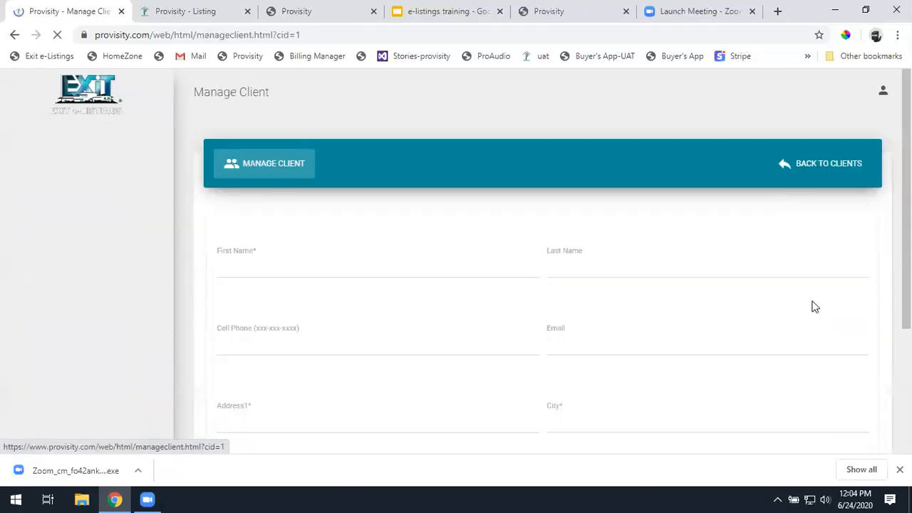
left_click(826, 168)
left_click(852, 214)
left_click(258, 266)
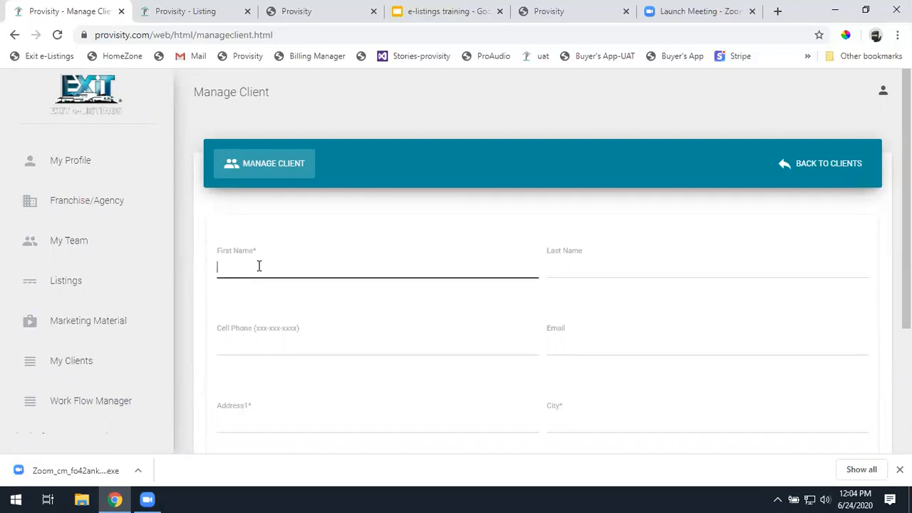
left_click(828, 171)
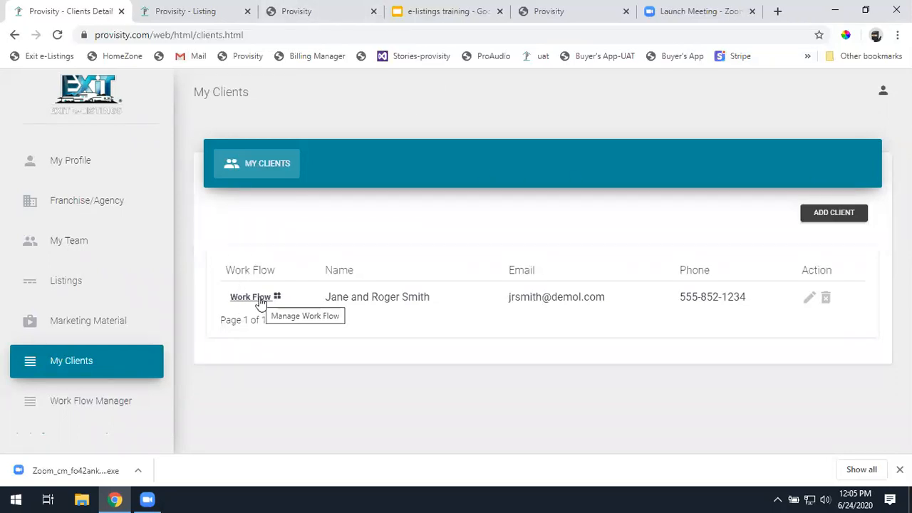
left_click(99, 297)
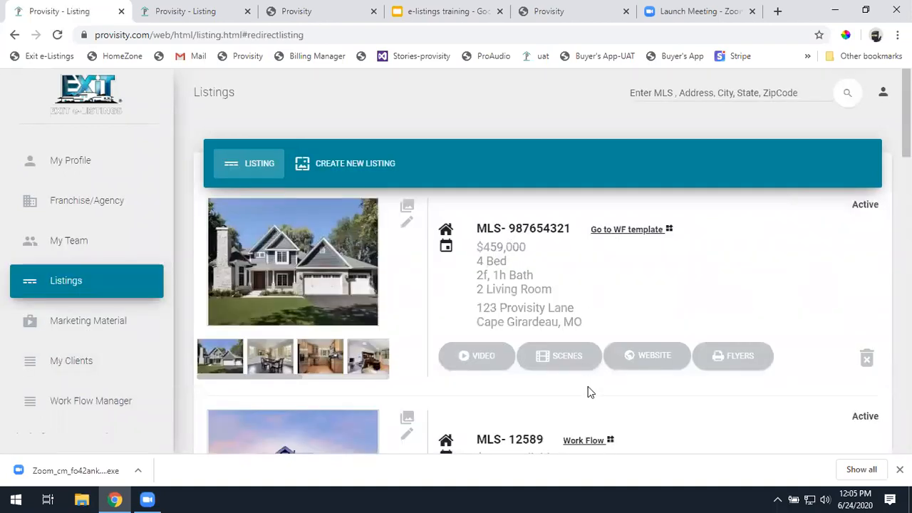
scroll(582, 391, "down", 3)
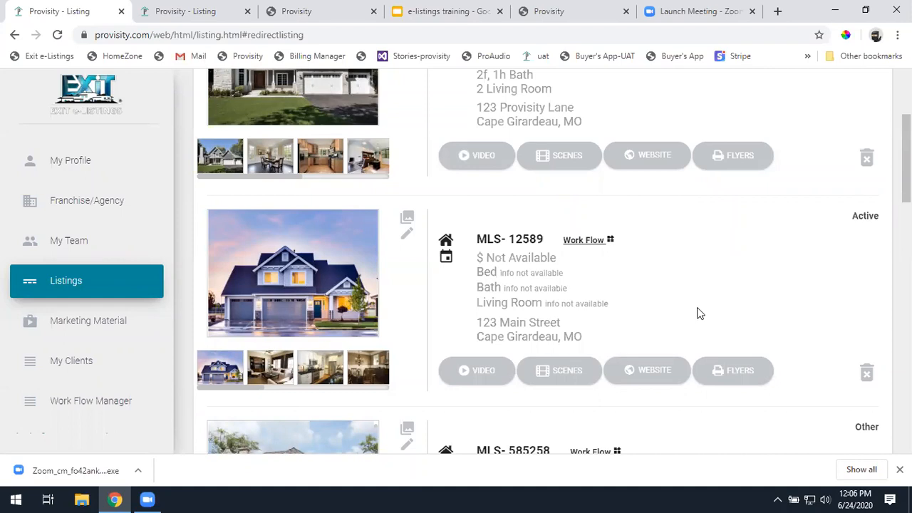
scroll(690, 302, "up", 1)
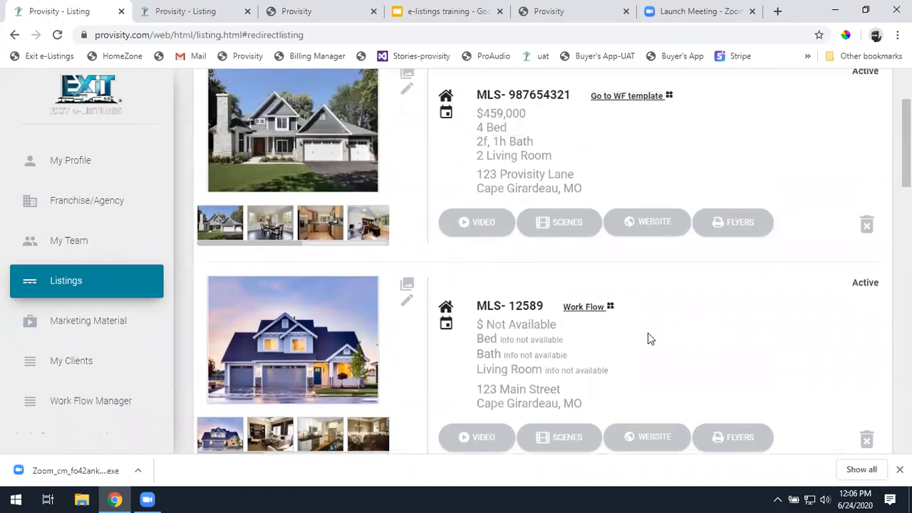
Under My Clients > Work Flow, assign the Client Workflow template, then open Go to WF template.
left_click(84, 362)
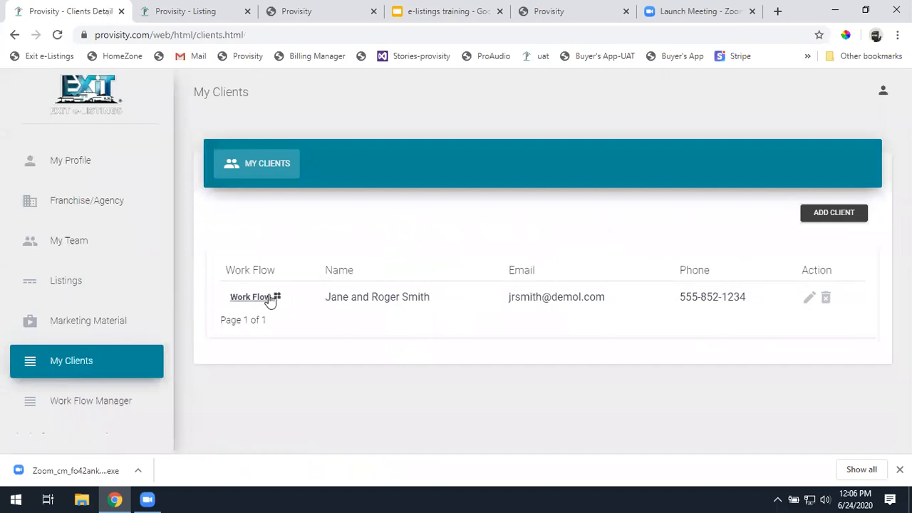
left_click(272, 298)
left_click(360, 239)
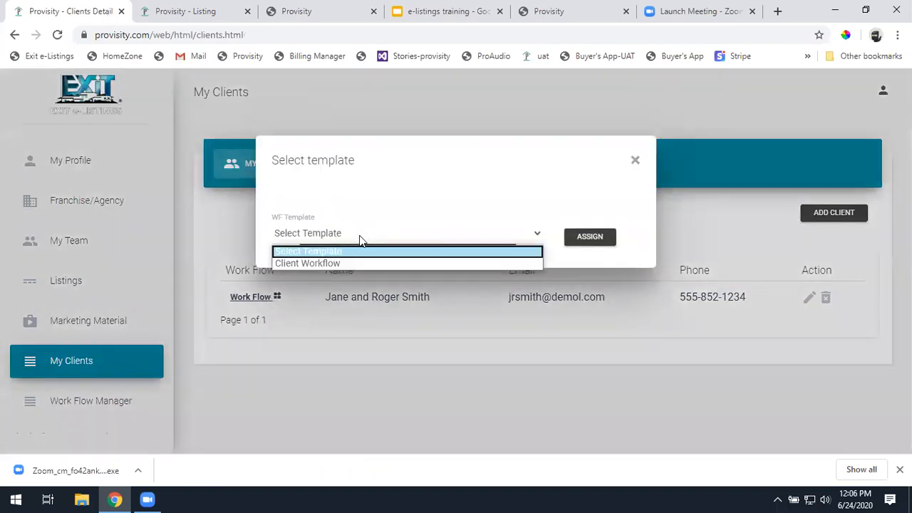
left_click(327, 261)
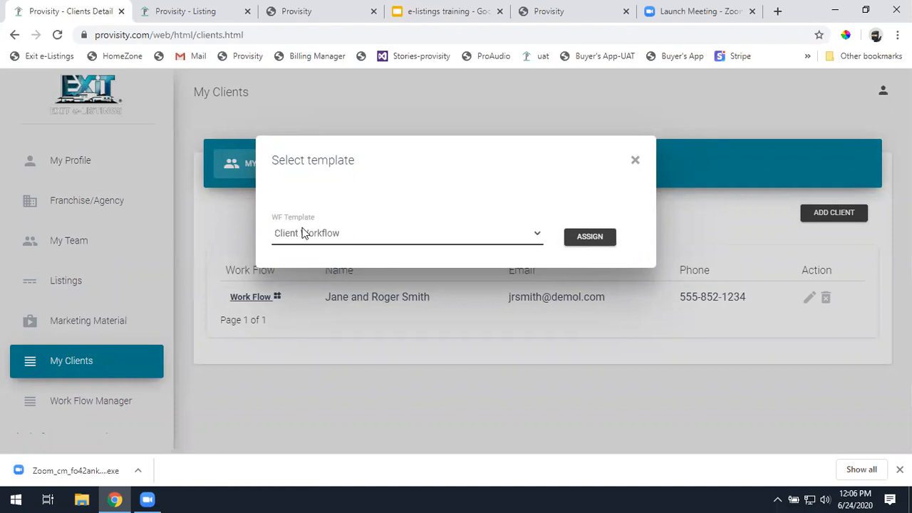
left_click(590, 239)
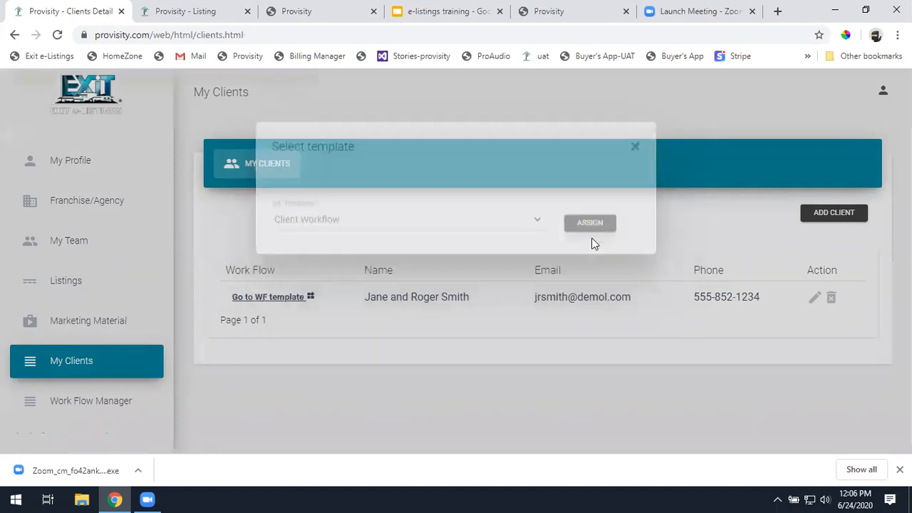
left_click_drag(365, 293, 469, 292)
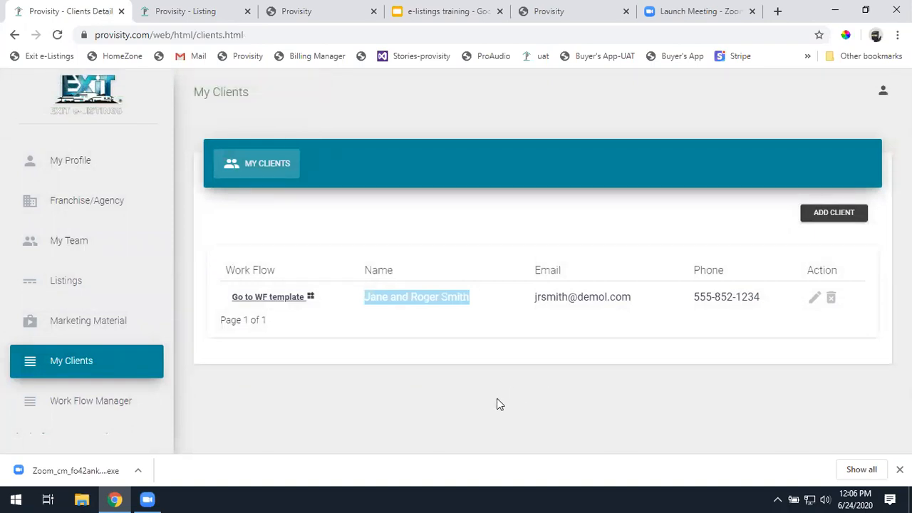
left_click(250, 297)
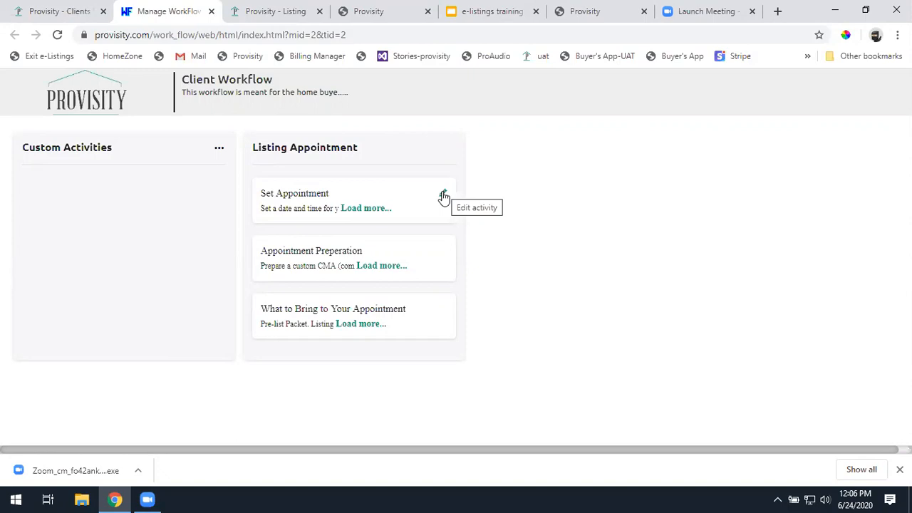
Edit Set Appointment: due June 30, status Active, note 'Meet at Starbucks at noon'.
left_click(443, 195)
left_click(414, 204)
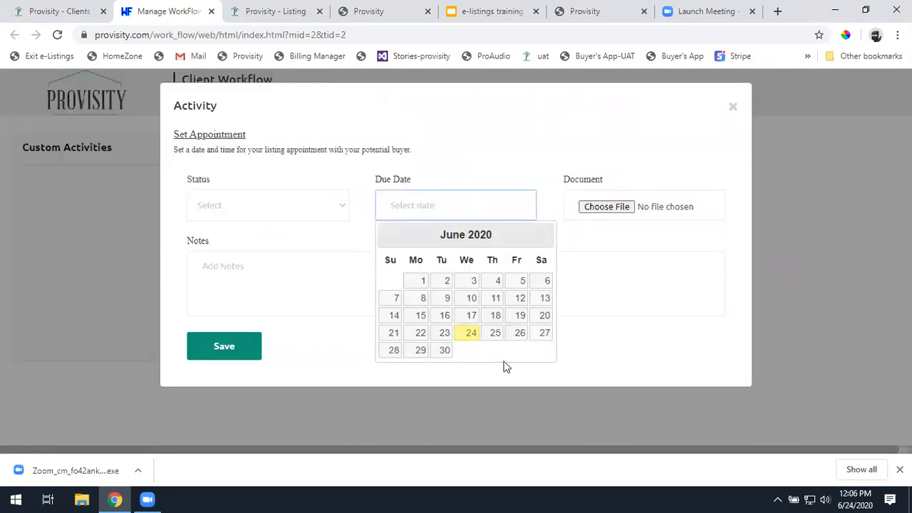
left_click(451, 353)
left_click(286, 214)
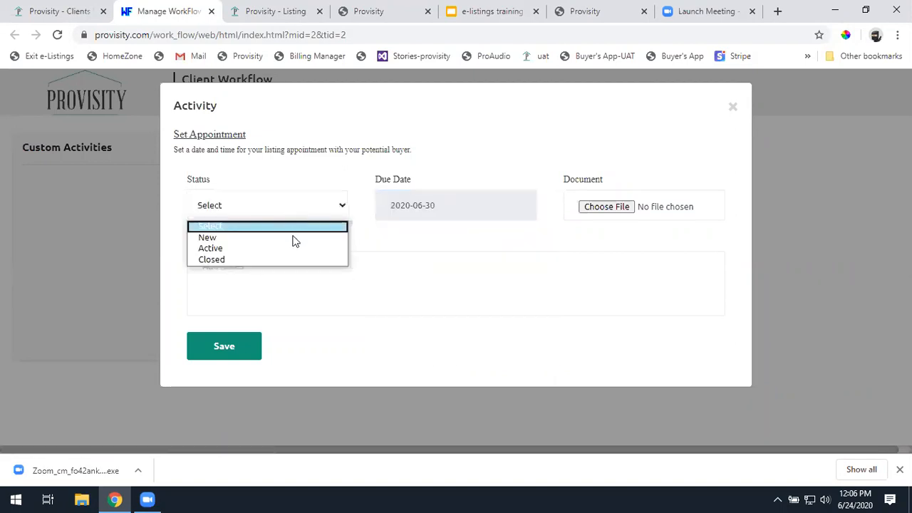
left_click(285, 247)
left_click(285, 288)
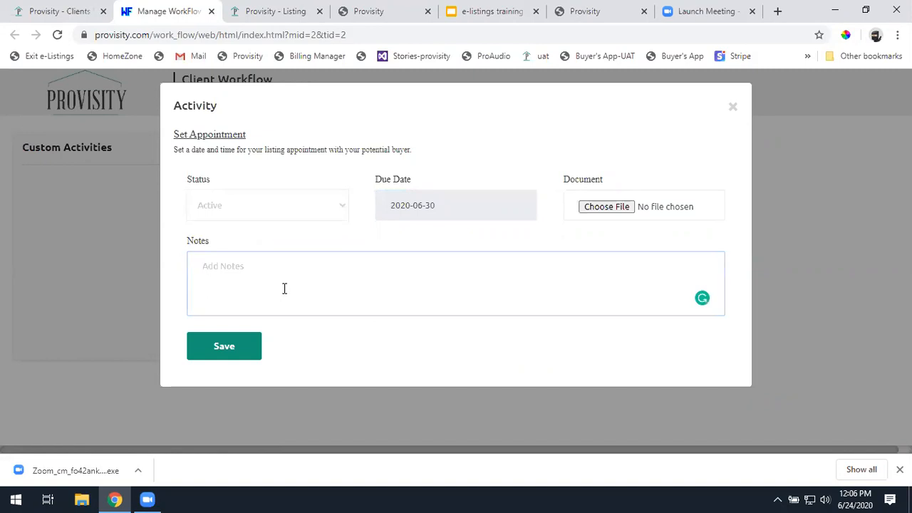
type("Meet at Starbucks at noon")
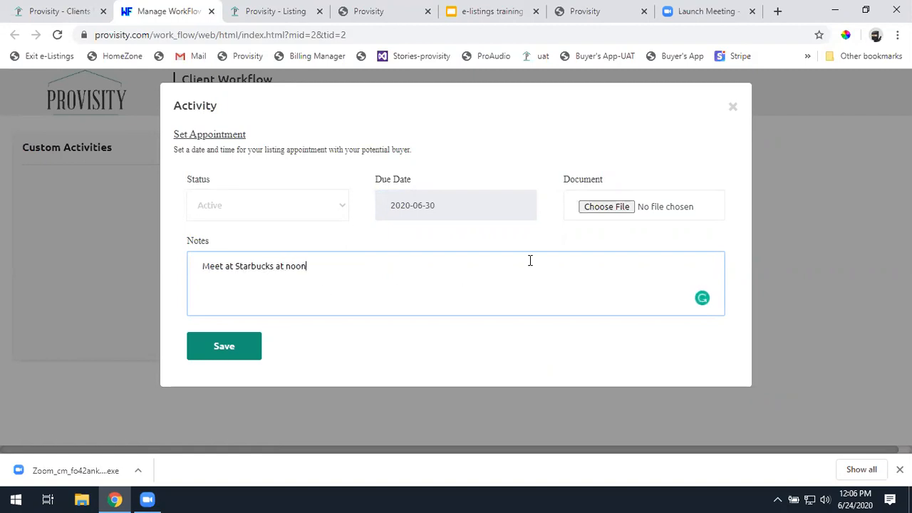
Cancel the file attachment, save the activity, and close the editor.
left_click(610, 211)
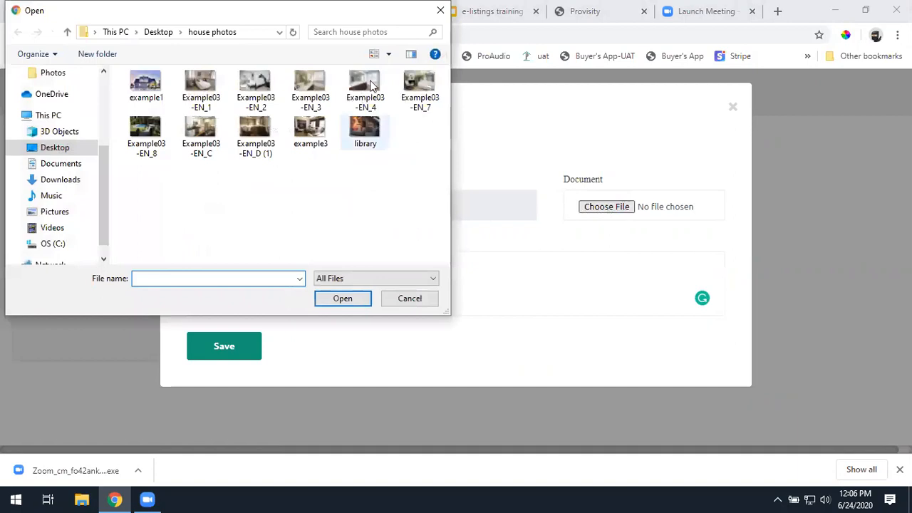
left_click(443, 12)
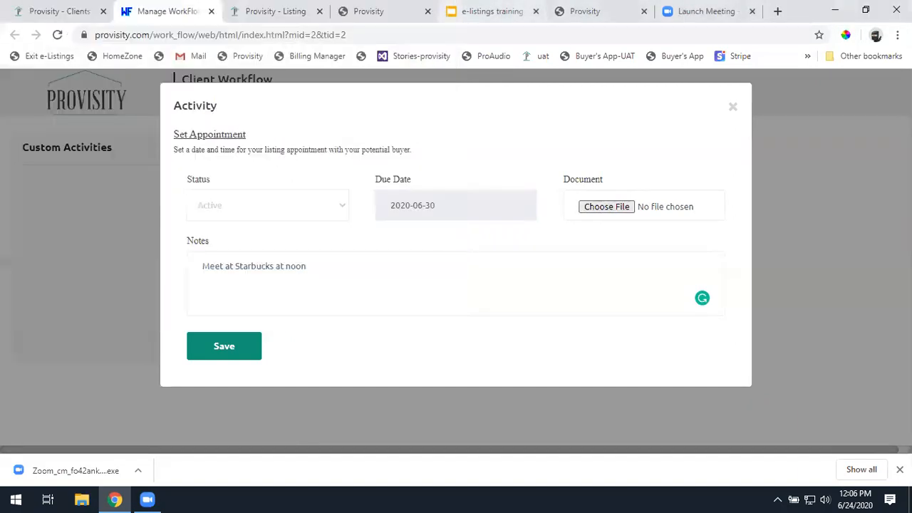
left_click(218, 346)
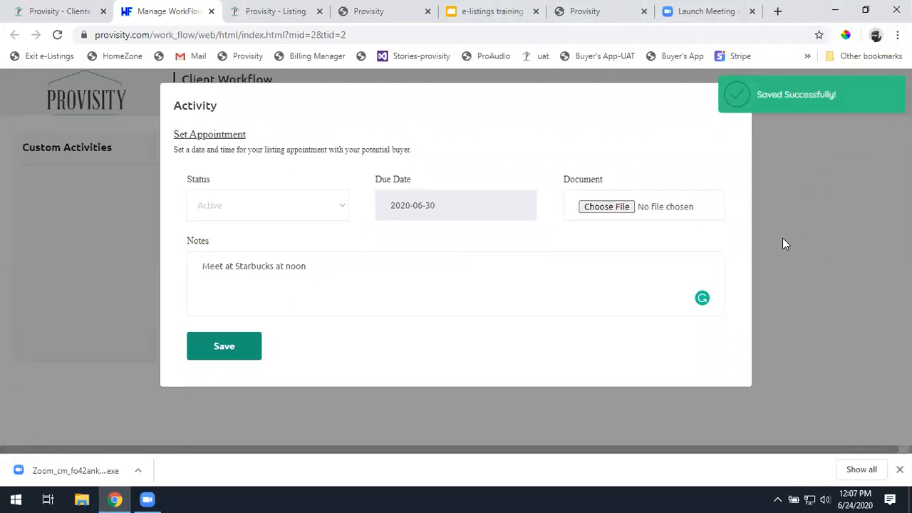
left_click(732, 109)
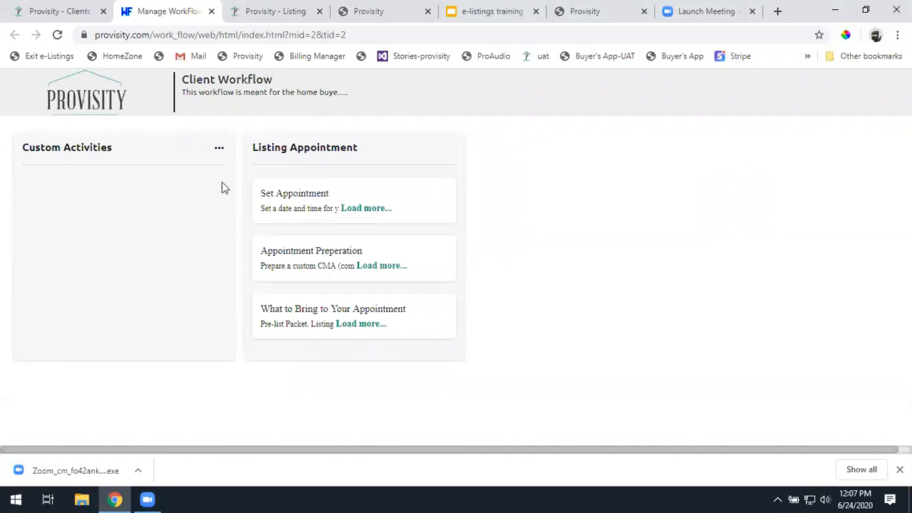
Open and discard a Custom Activities > Add activity form, then close the Client Workflow tab.
left_click(60, 9)
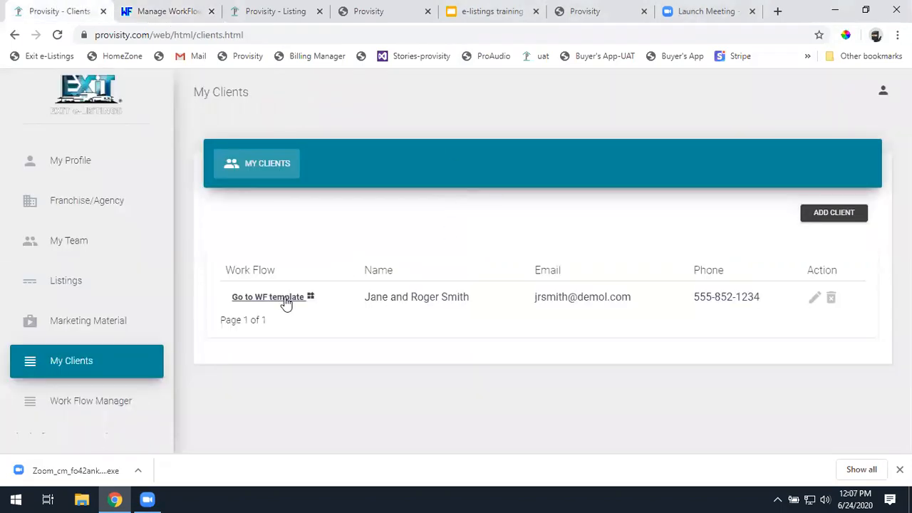
left_click(175, 16)
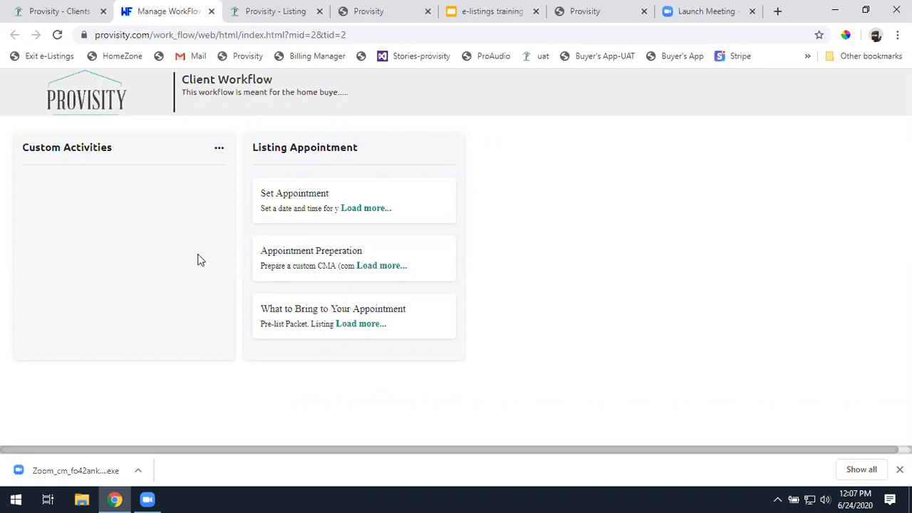
left_click(219, 148)
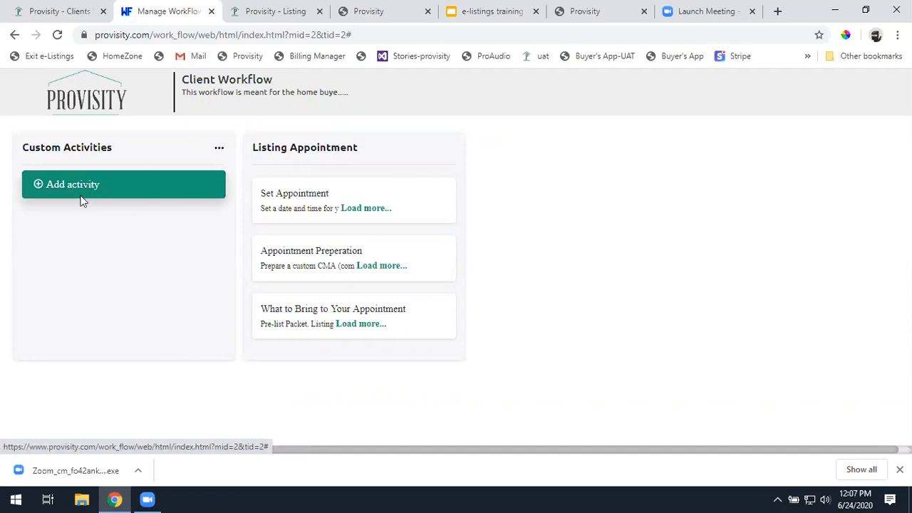
left_click(80, 191)
left_click(321, 210)
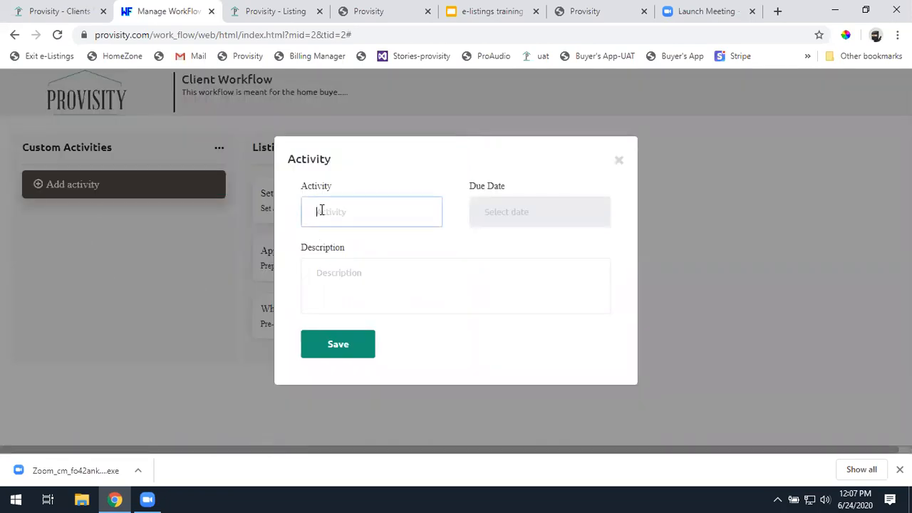
left_click(617, 161)
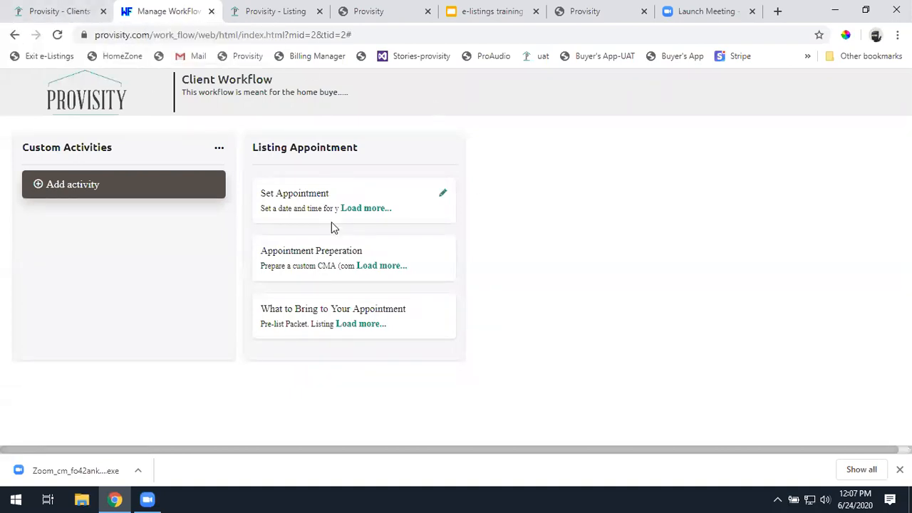
left_click(211, 12)
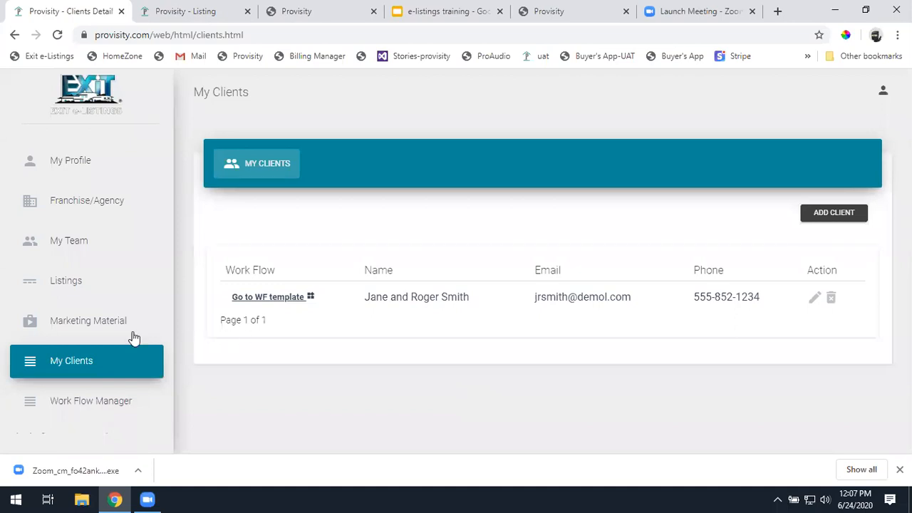
Select the Client Workflow template in the Work Flow Manager, then go back to Provisity.
left_click(86, 399)
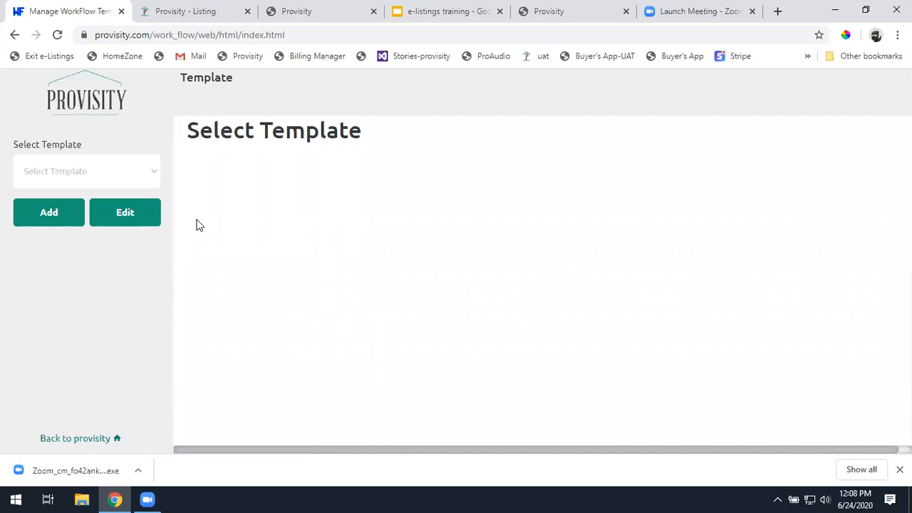
left_click(135, 171)
left_click(74, 204)
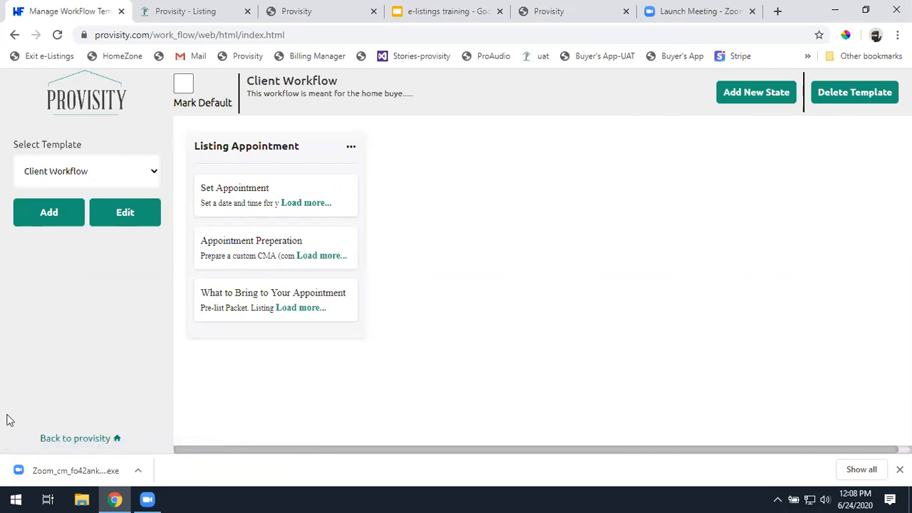
left_click(79, 440)
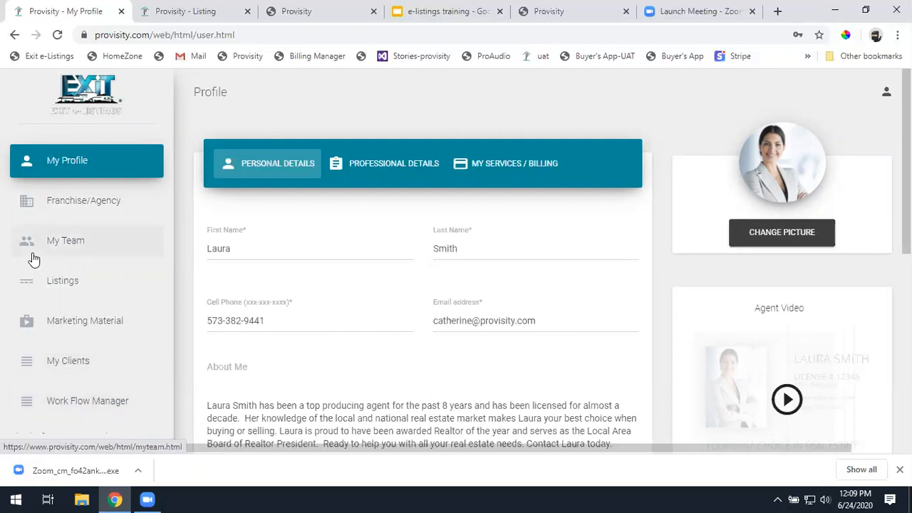
left_click(104, 168)
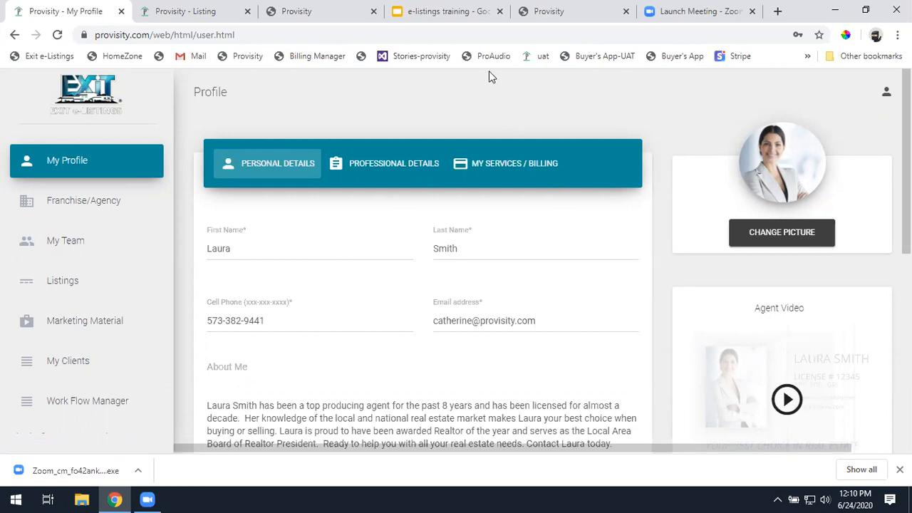
Present the e-listings training deck and advance to slide 4, Individual vs Office Accounts fees.
left_click(461, 18)
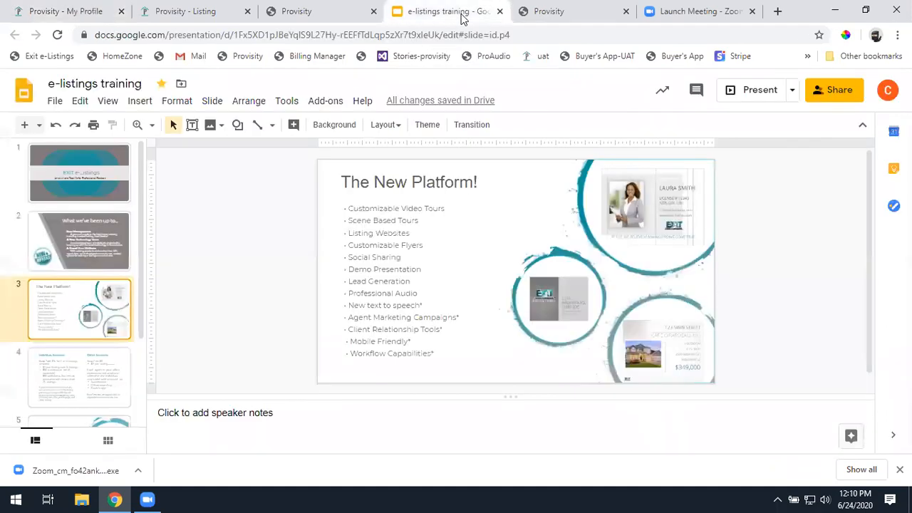
left_click(760, 96)
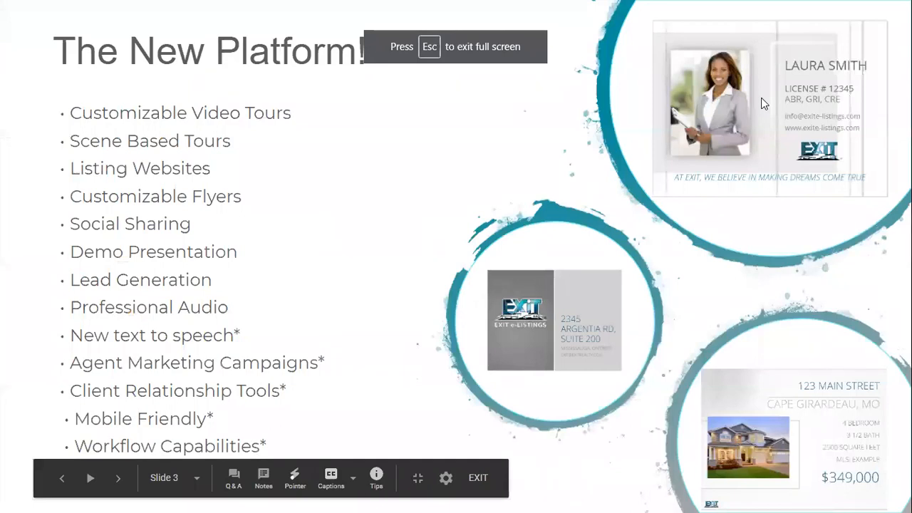
key("Right")
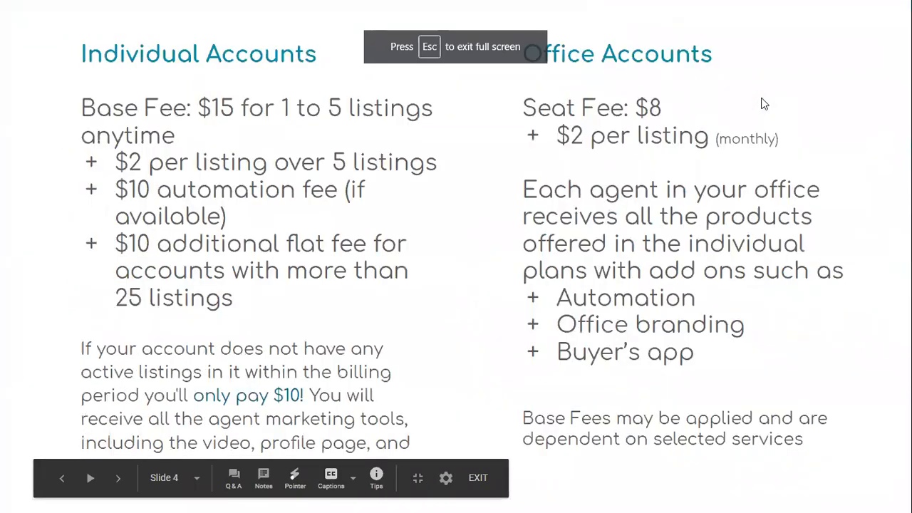